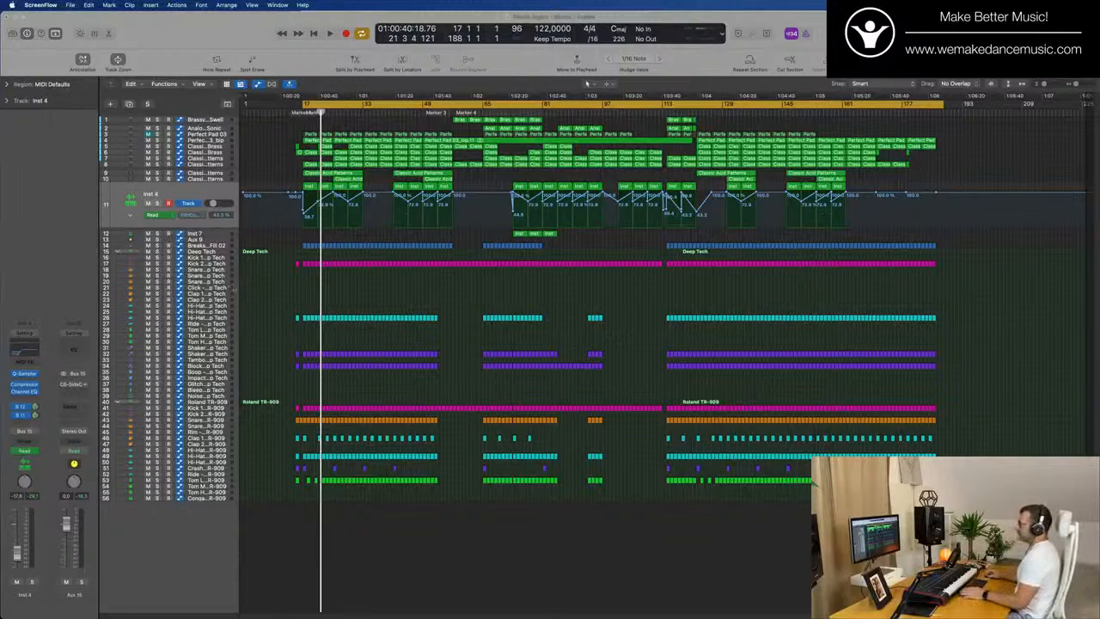
- Play the arrangement, audition the Inst 4 track in solo, and view its Quick Sampler instrument
{"action": "left_click", "coordinate": [276, 285]}
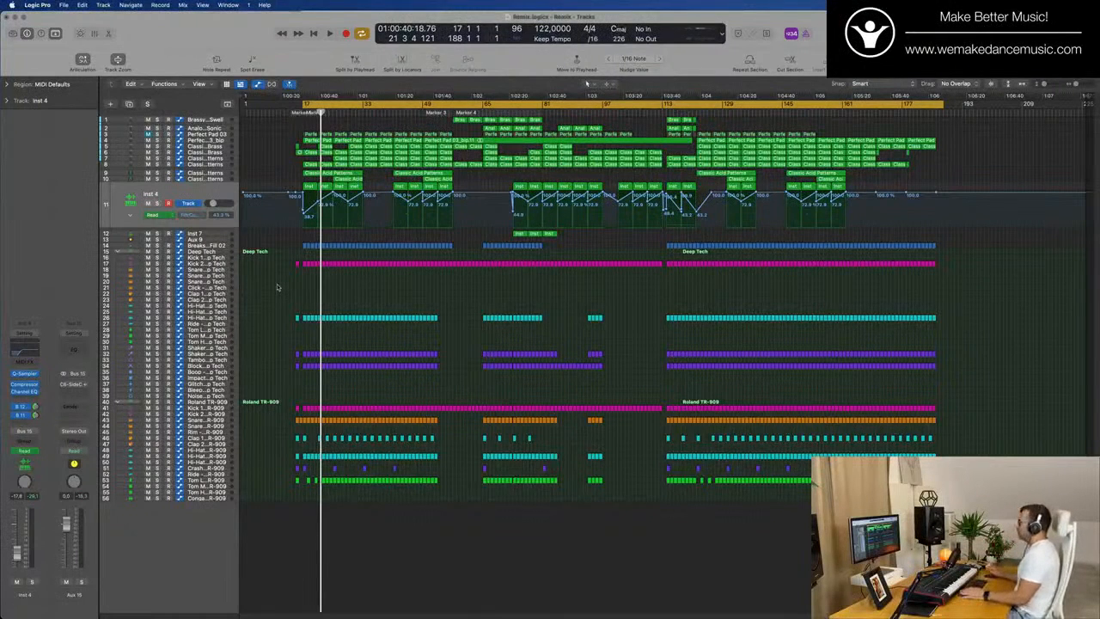
{"action": "key", "text": "space"}
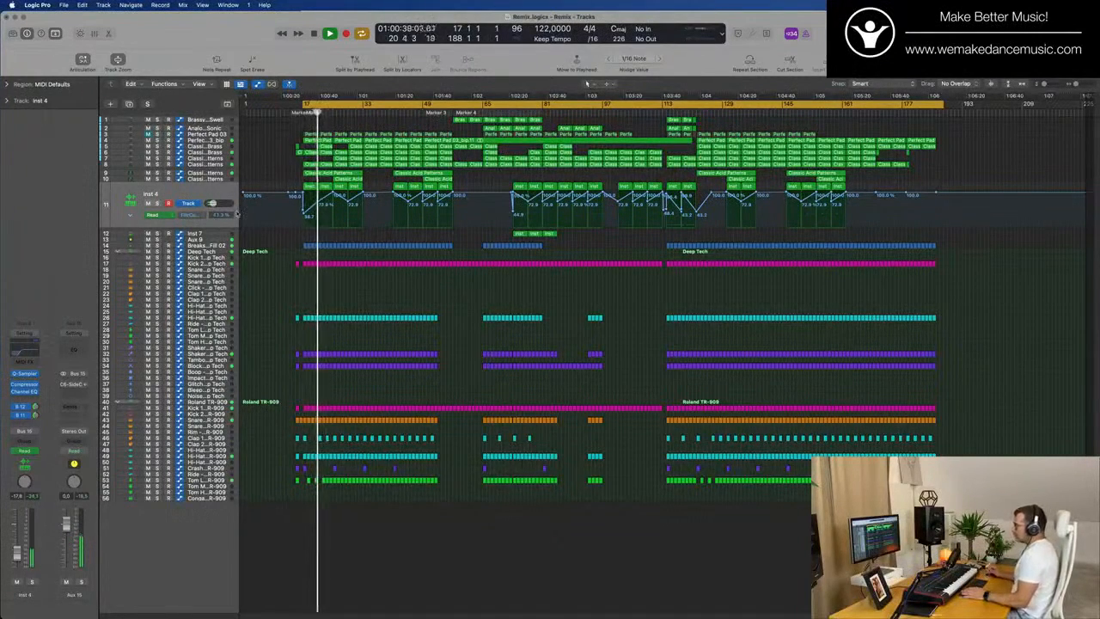
{"action": "left_click", "coordinate": [205, 191]}
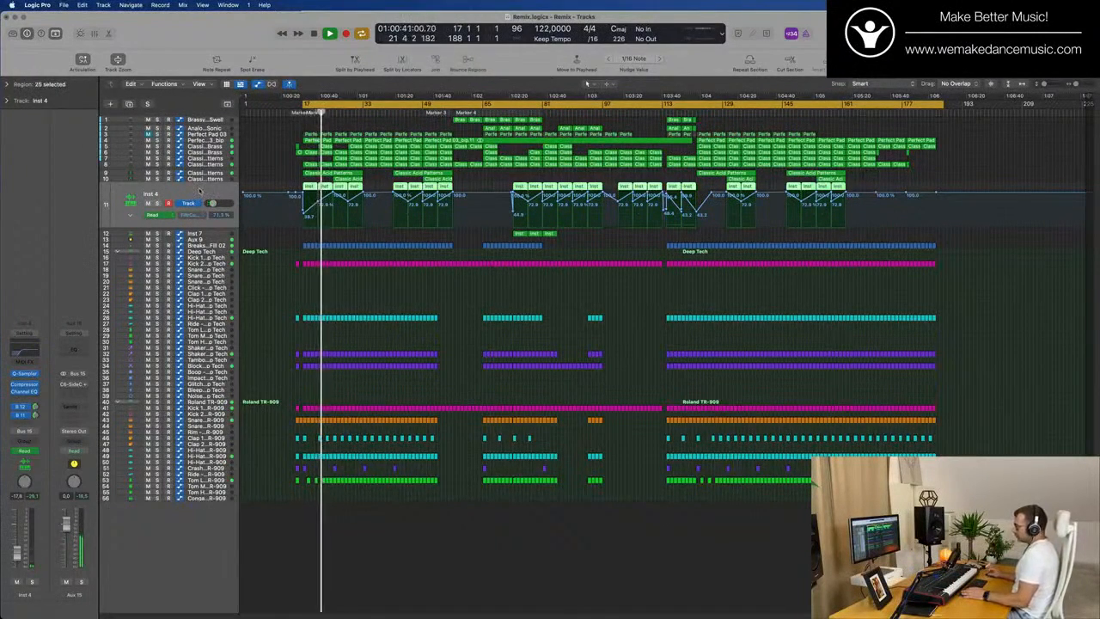
{"action": "left_click", "coordinate": [158, 204]}
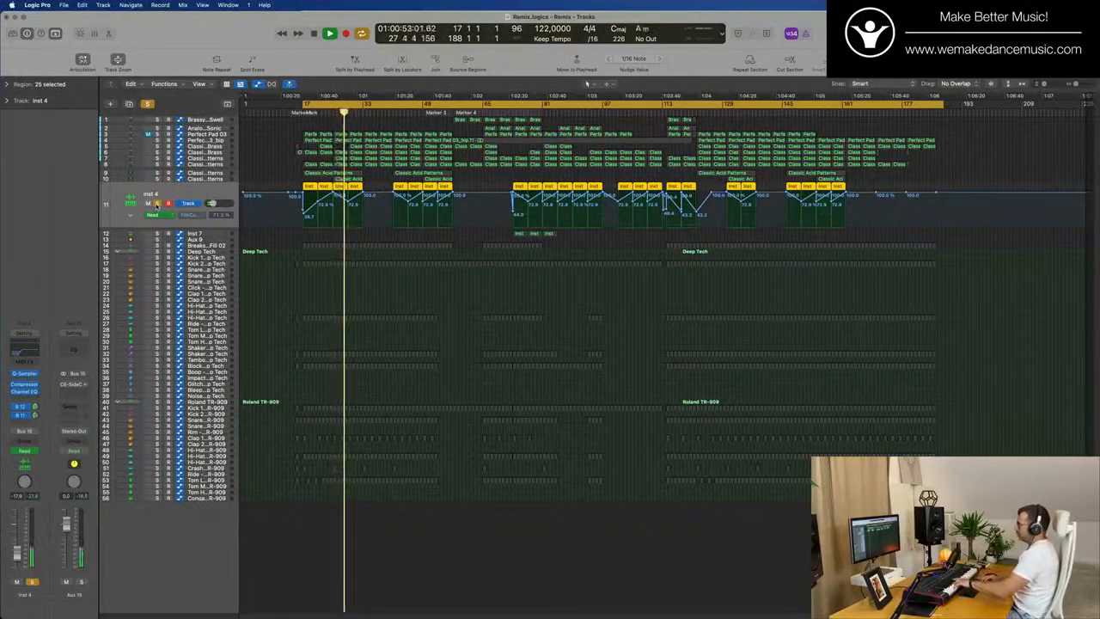
{"action": "key", "text": "space"}
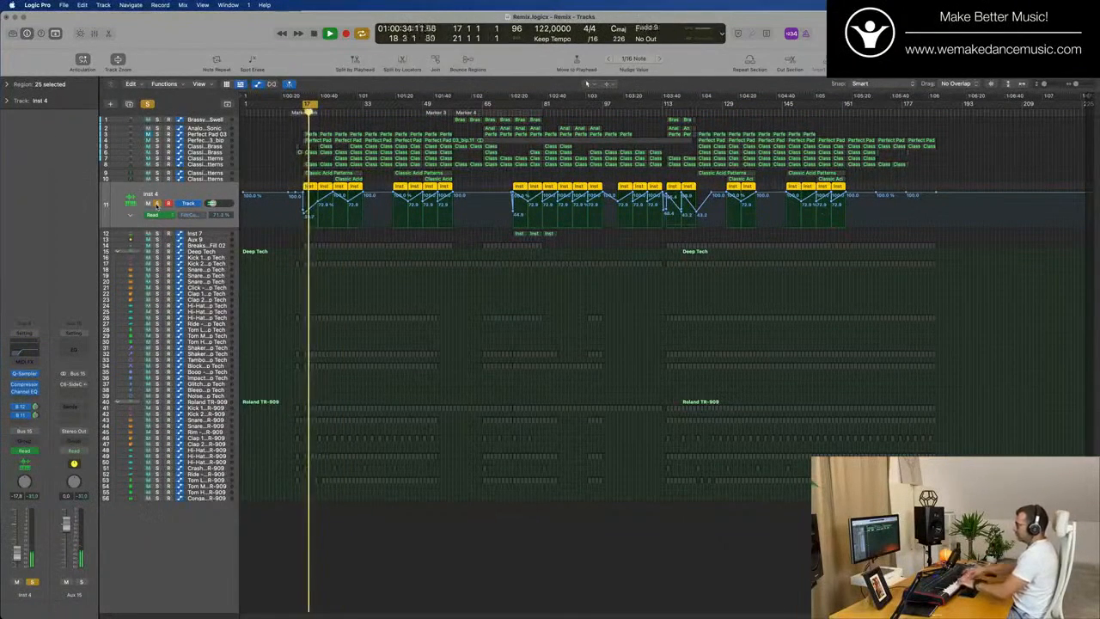
{"action": "key", "text": "space"}
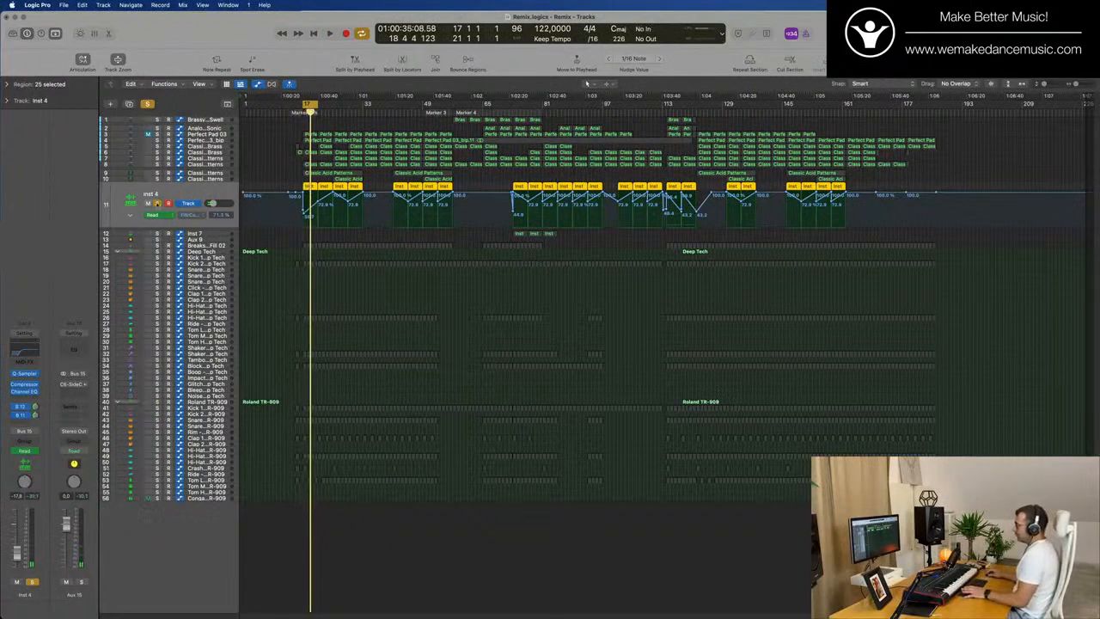
{"action": "left_click", "coordinate": [158, 204]}
{"action": "key", "text": "space"}
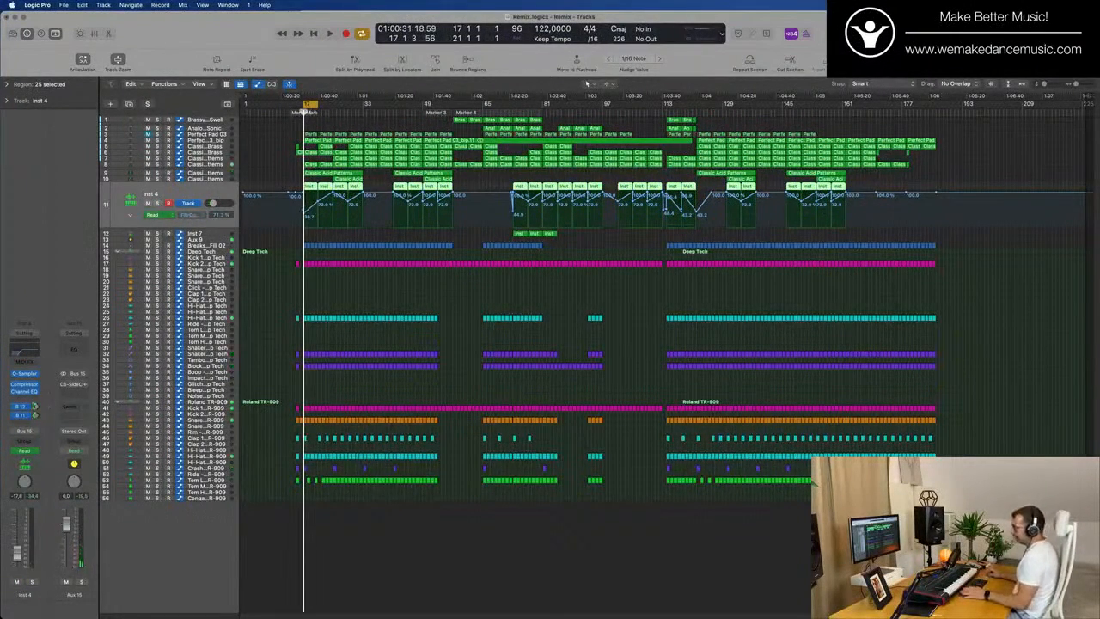
{"action": "left_click", "coordinate": [25, 374]}
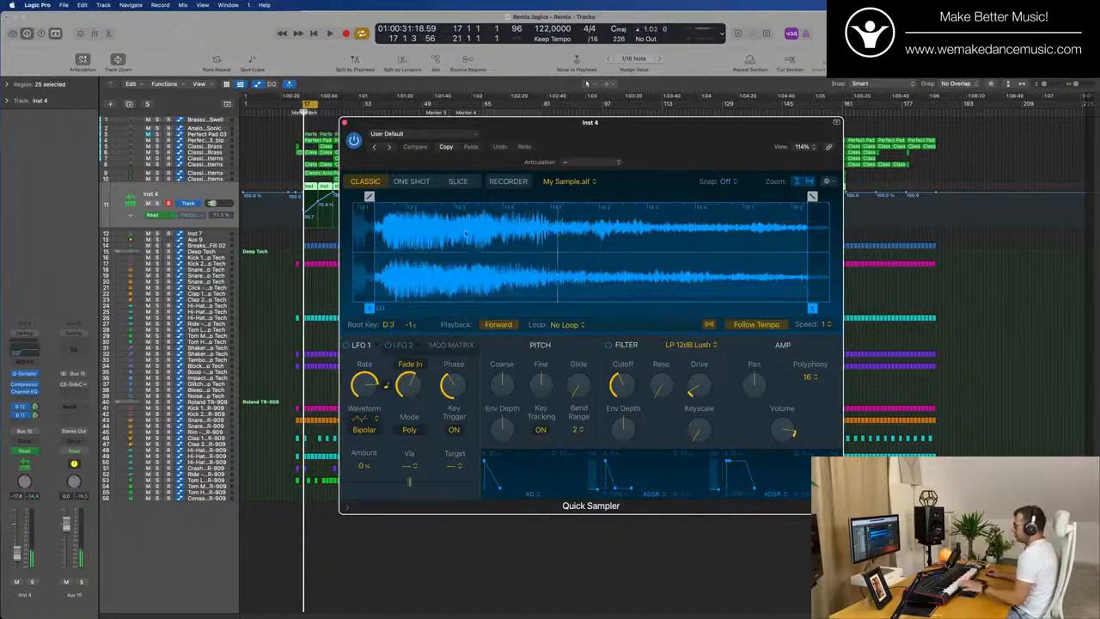
{"action": "left_click", "coordinate": [345, 123]}
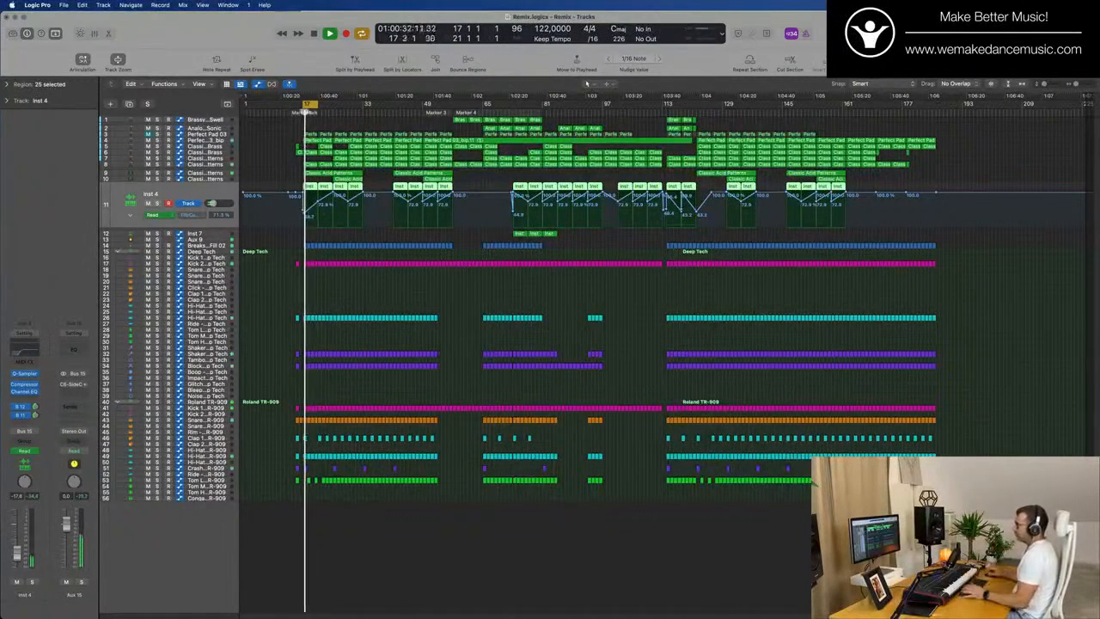
- Extend the cycle range to span bars 17 to 61, and solo and select the Classic Acid Patterns track 8
{"action": "left_click_drag", "start_coordinate": [309, 104], "coordinate": [469, 105]}
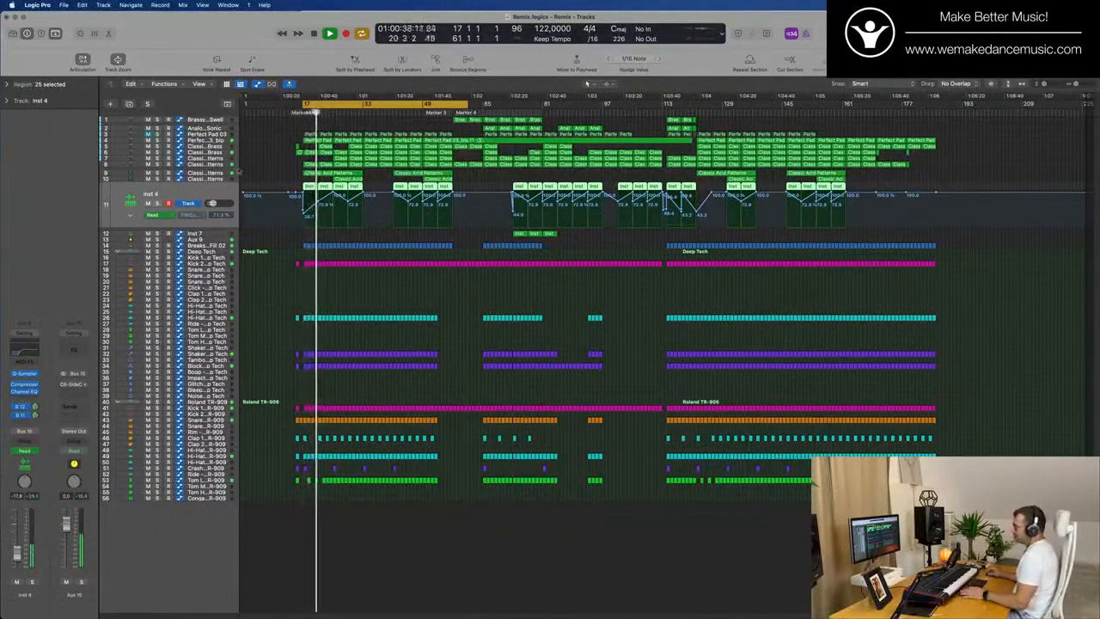
{"action": "left_click", "coordinate": [214, 175]}
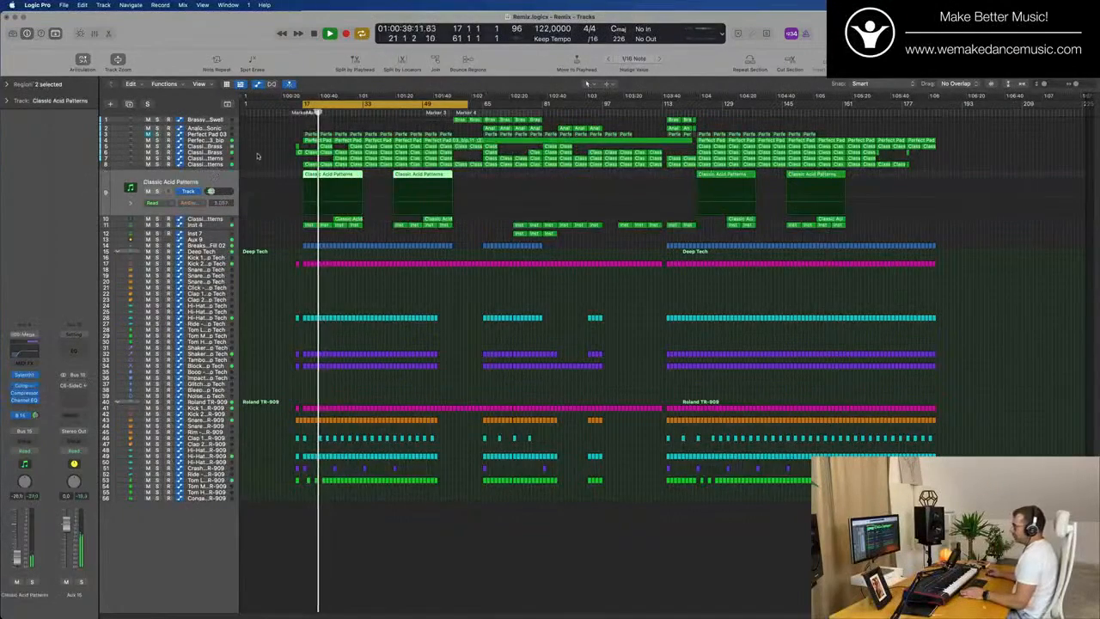
{"action": "left_click", "coordinate": [157, 163]}
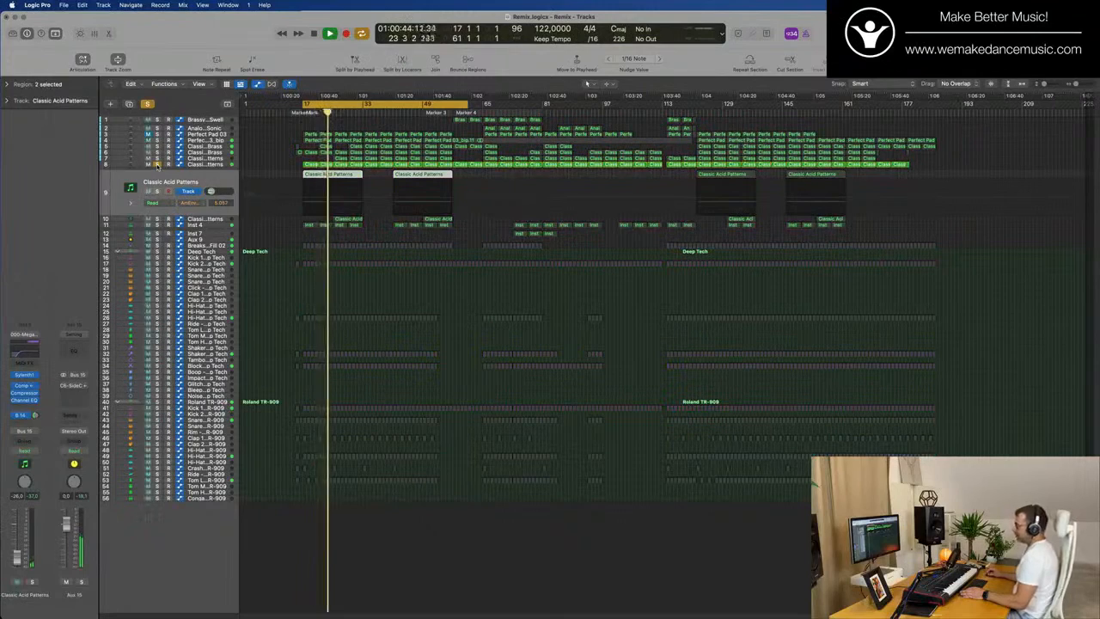
{"action": "left_click", "coordinate": [191, 164]}
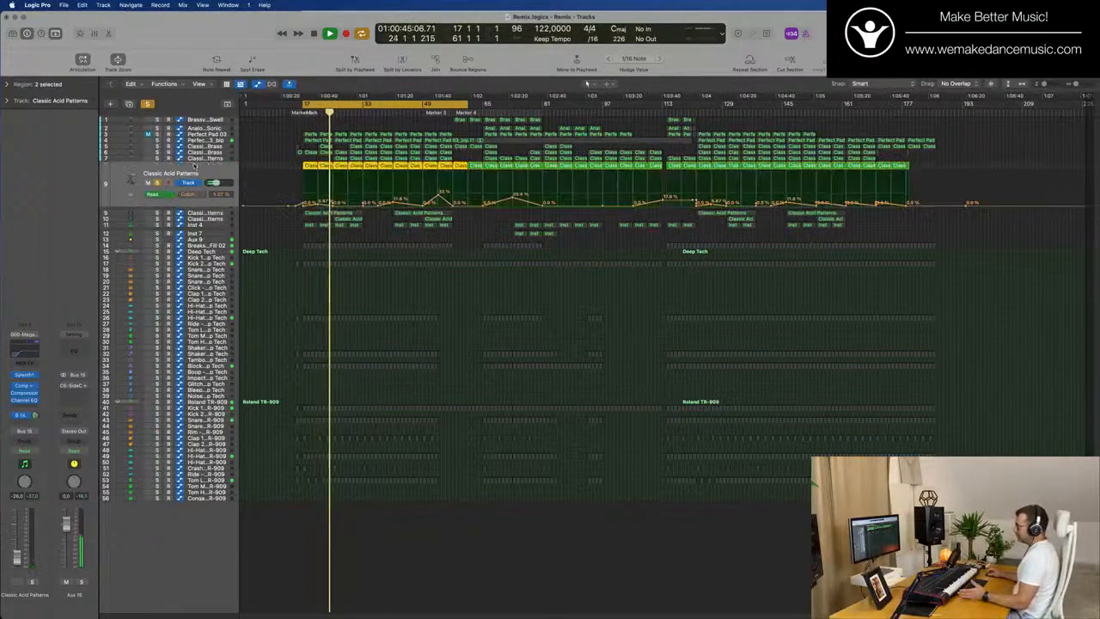
- Inspect the Alchemy, Compressor and C6-SideChain plug-ins on the soloed Classic Acid Patterns track, and end its solo
{"action": "left_click", "coordinate": [24, 373]}
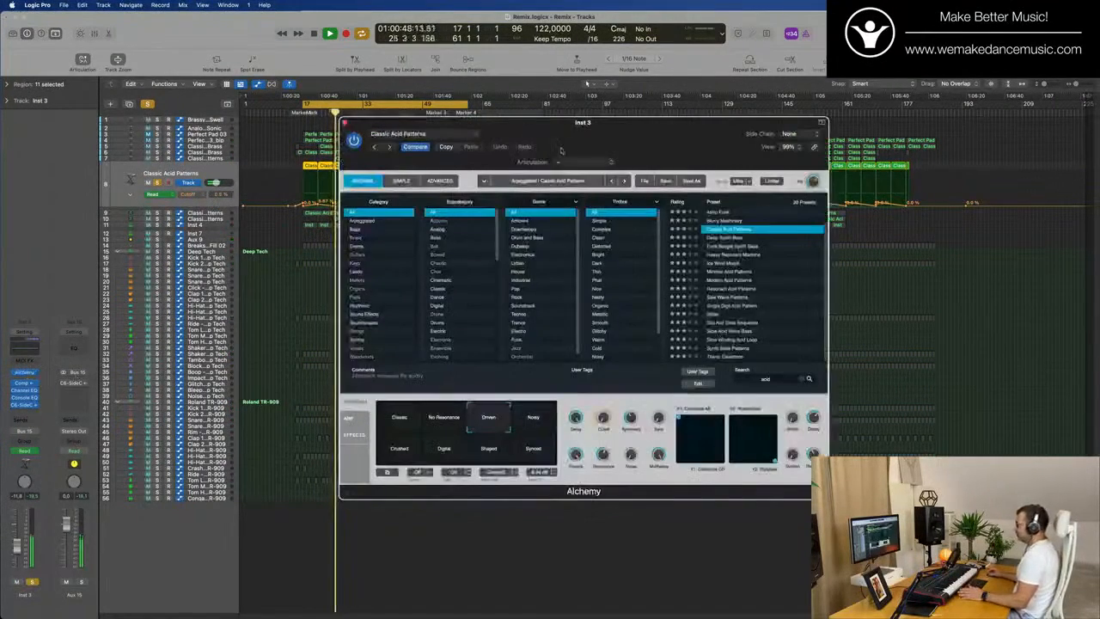
{"action": "left_click", "coordinate": [25, 383]}
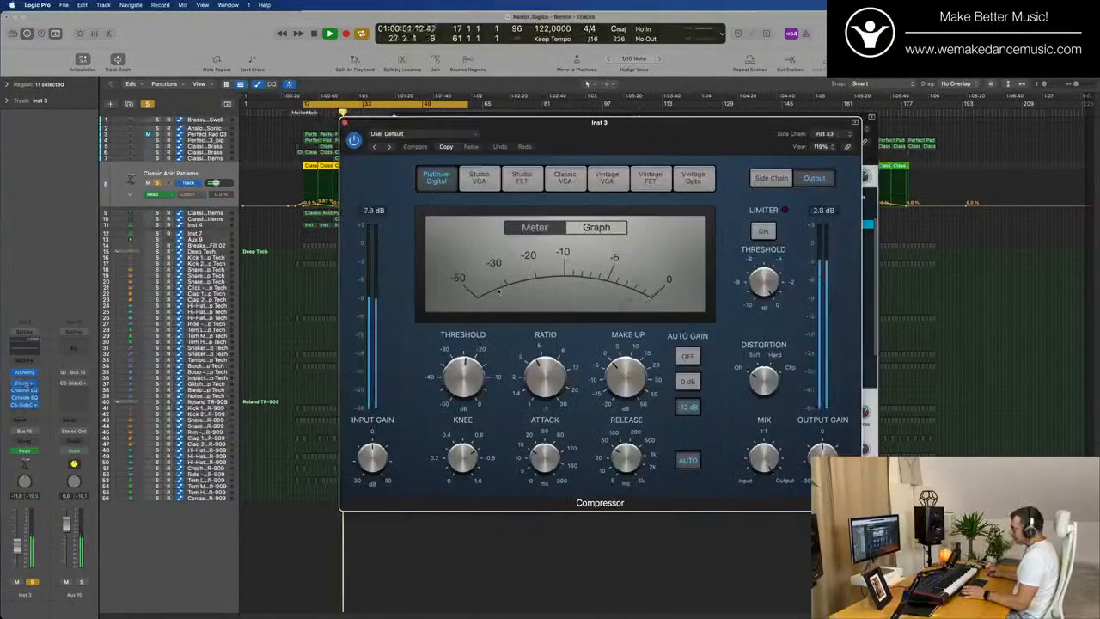
{"action": "left_click_drag", "start_coordinate": [606, 139], "coordinate": [714, 142]}
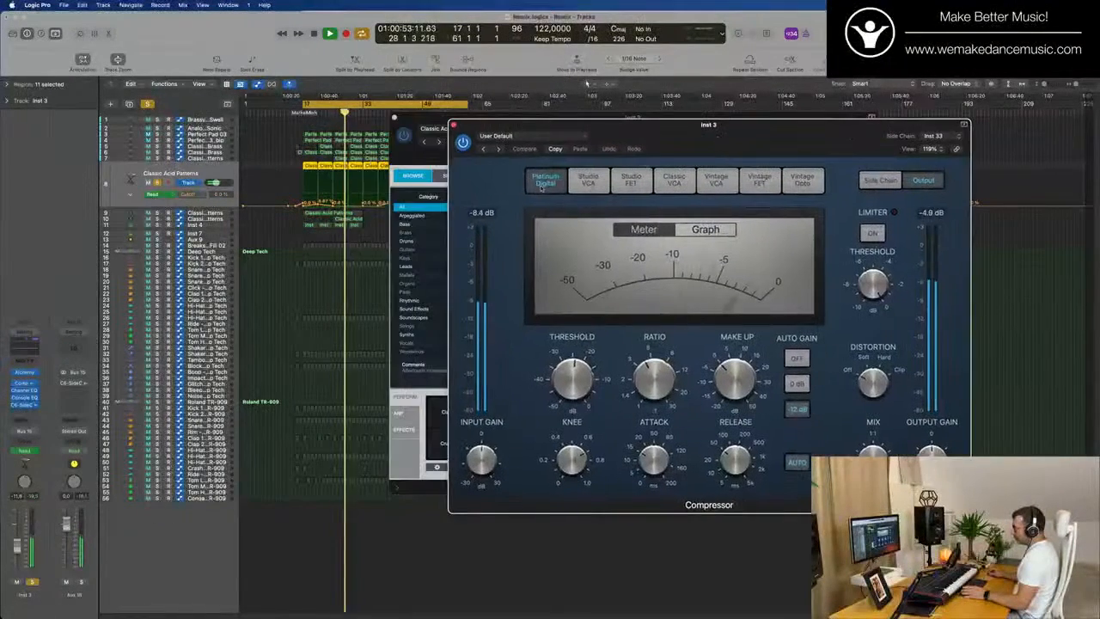
{"action": "left_click", "coordinate": [25, 404]}
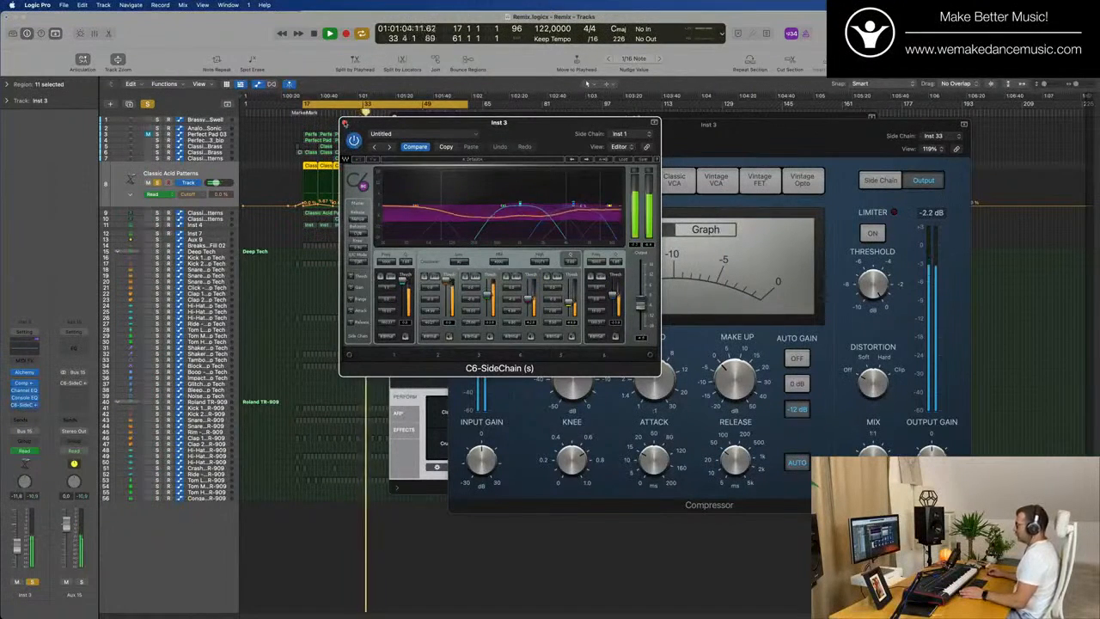
{"action": "left_click", "coordinate": [345, 122]}
{"action": "left_click", "coordinate": [455, 127]}
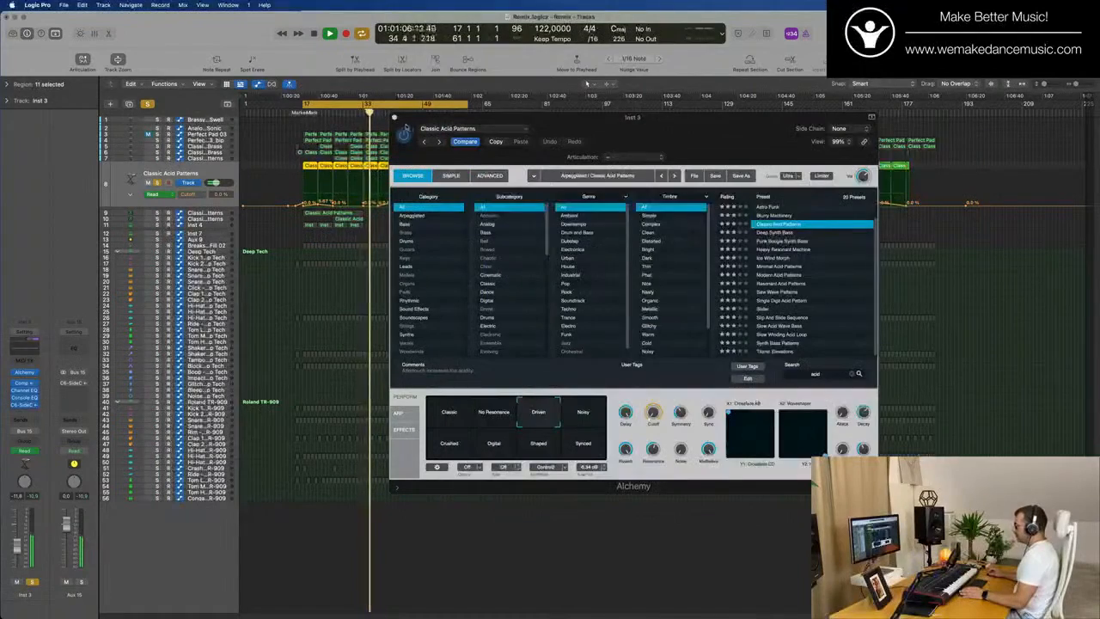
{"action": "left_click", "coordinate": [395, 119]}
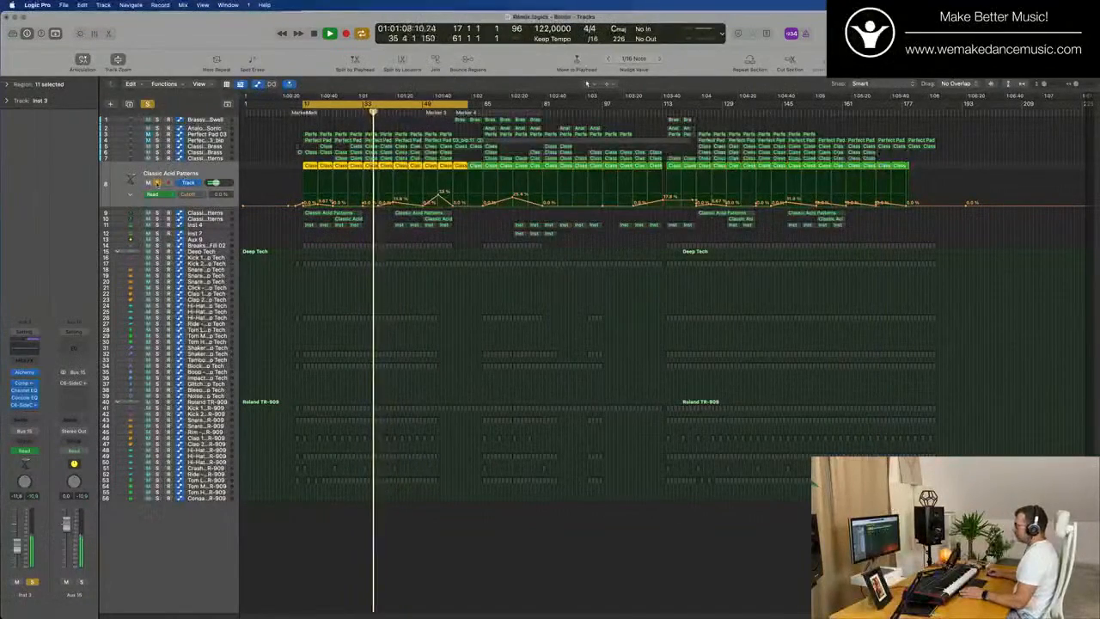
{"action": "left_click", "coordinate": [157, 183]}
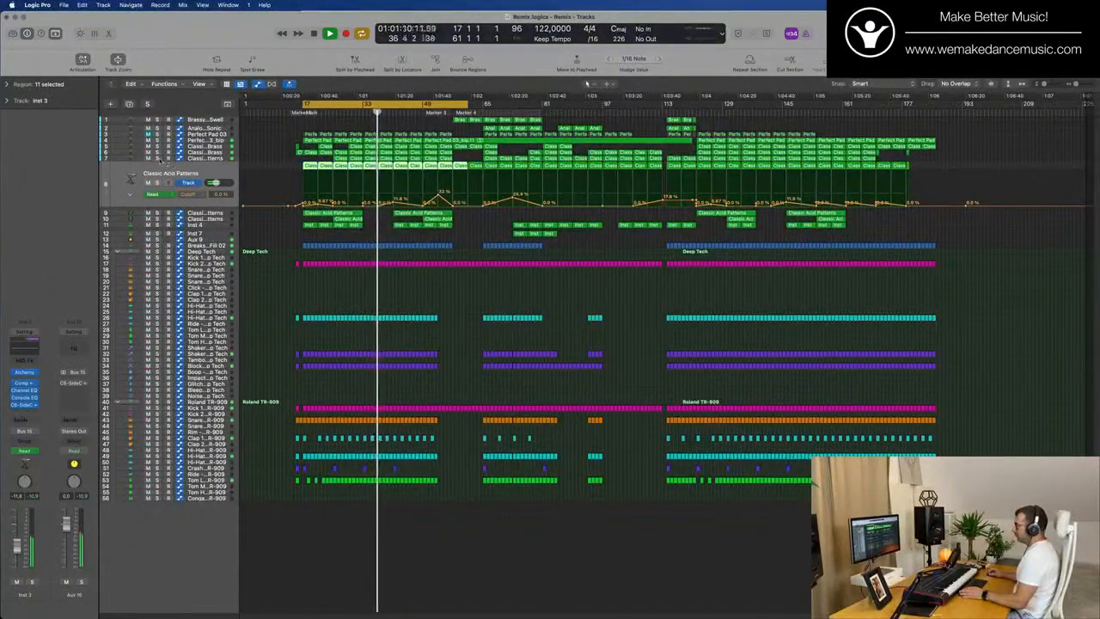
- Audition the Classic Acid Patterns track 7 in solo during playback
{"action": "left_click", "coordinate": [158, 159]}
{"action": "left_click", "coordinate": [195, 159]}
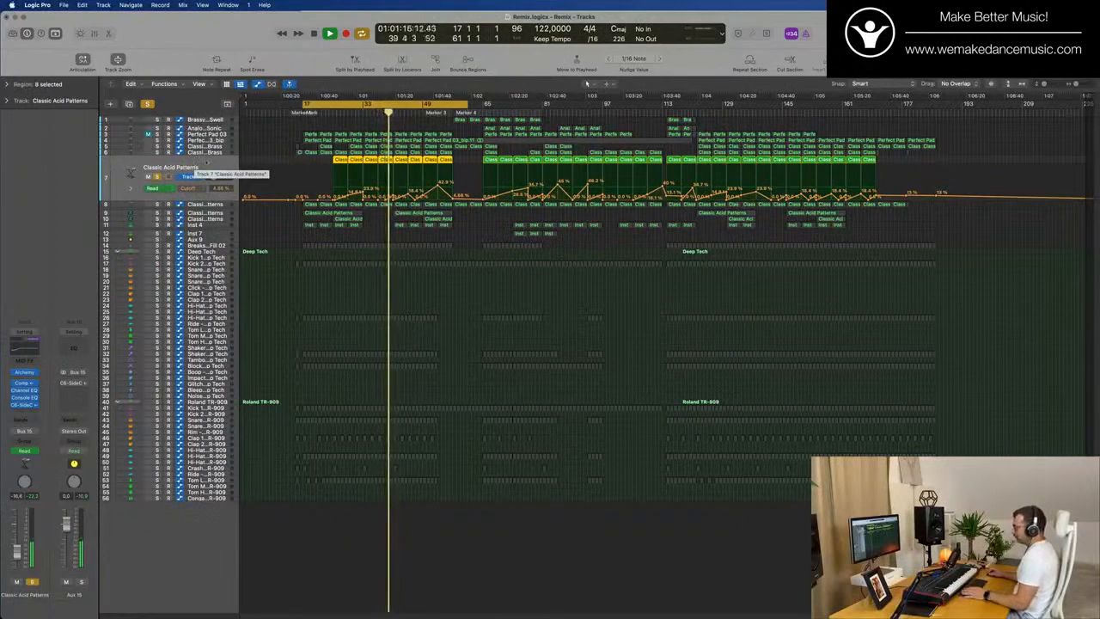
{"action": "left_click", "coordinate": [156, 176]}
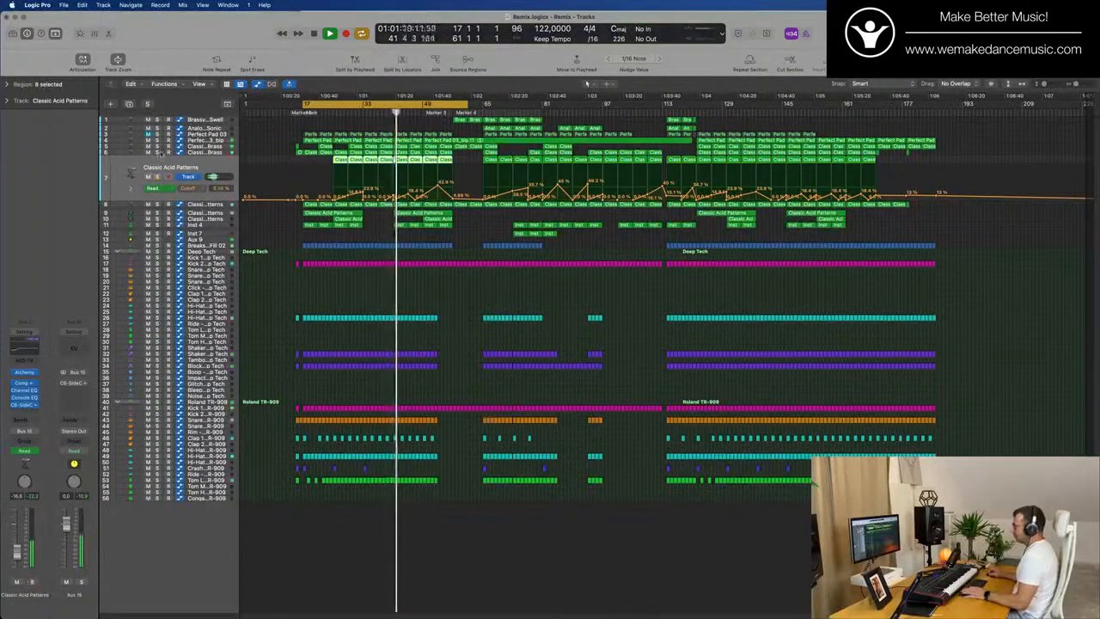
- Audition the two Classic 80s Synth Brass tracks, 6 and 5, one after the other in solo
{"action": "left_click", "coordinate": [157, 152]}
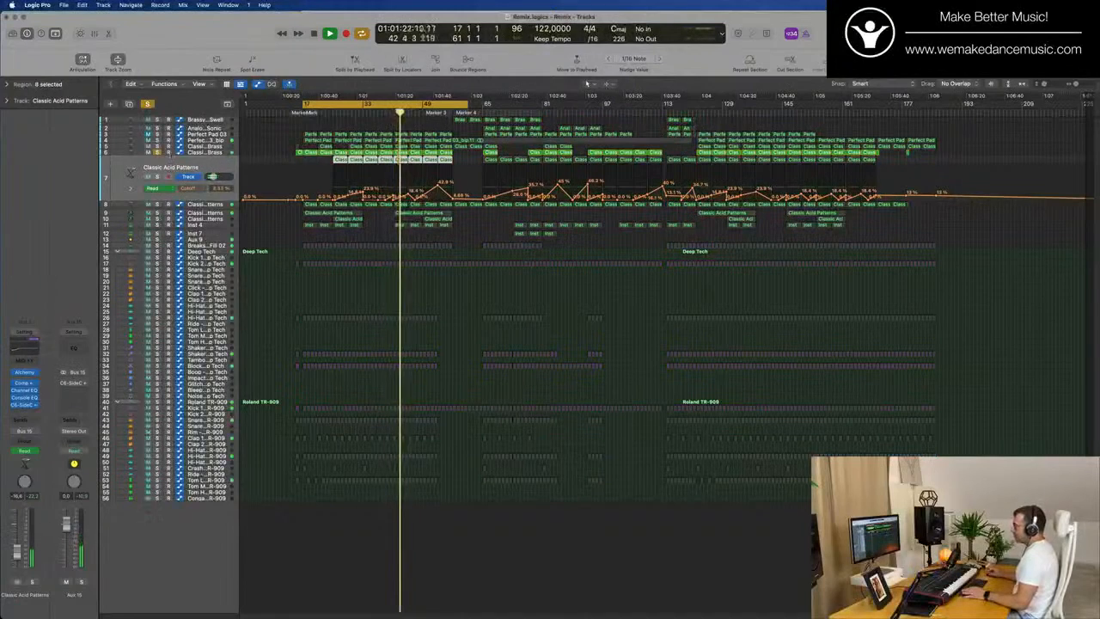
{"action": "left_click", "coordinate": [205, 153]}
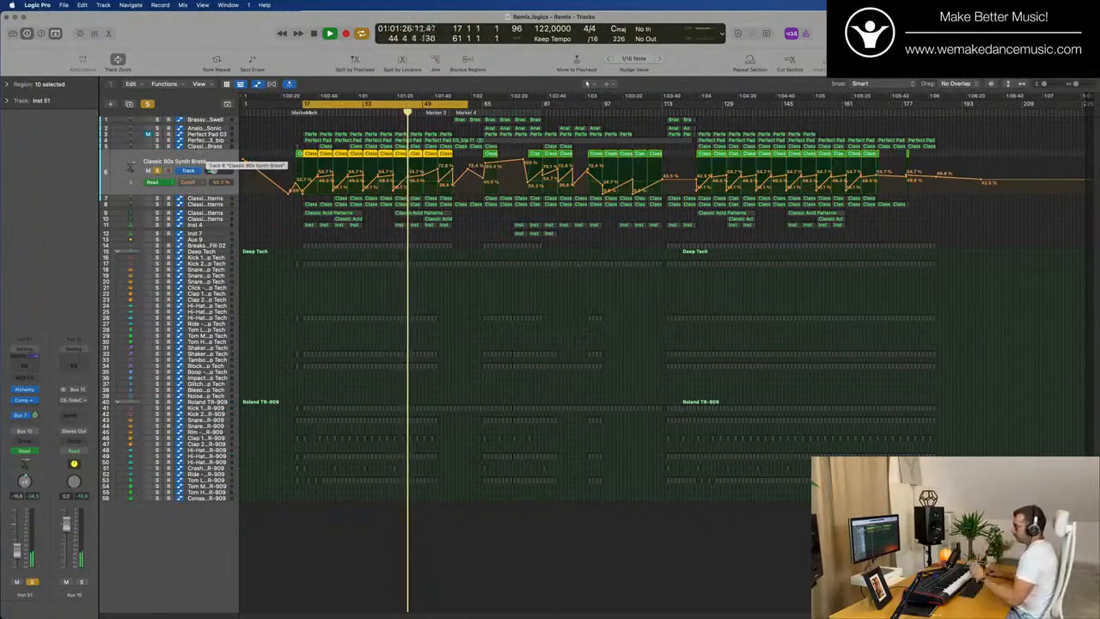
{"action": "left_click", "coordinate": [158, 172]}
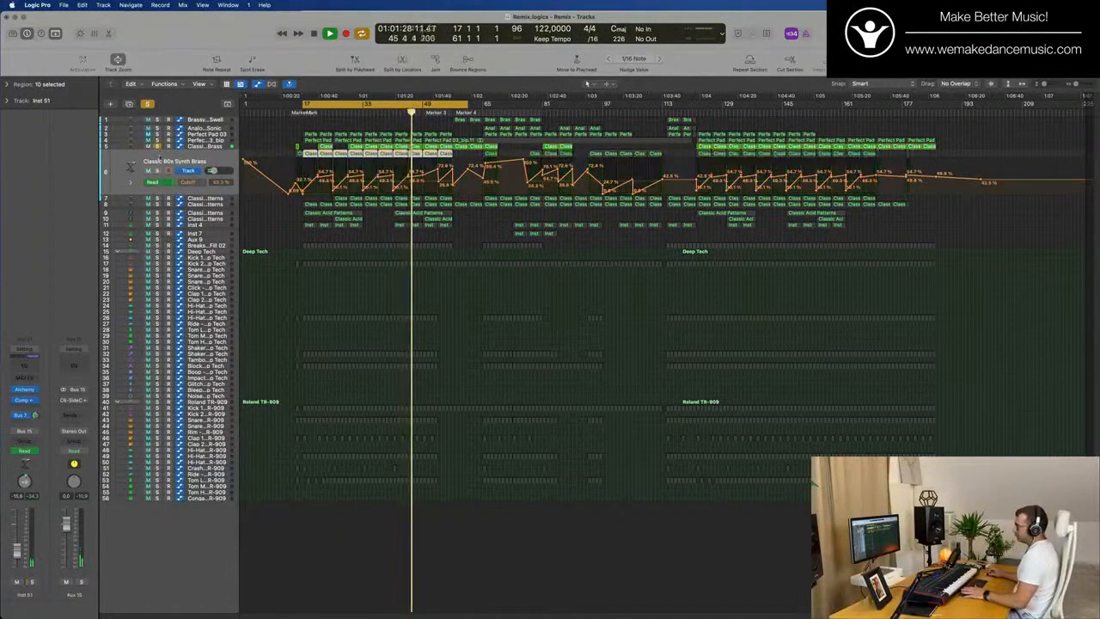
{"action": "left_click", "coordinate": [216, 145]}
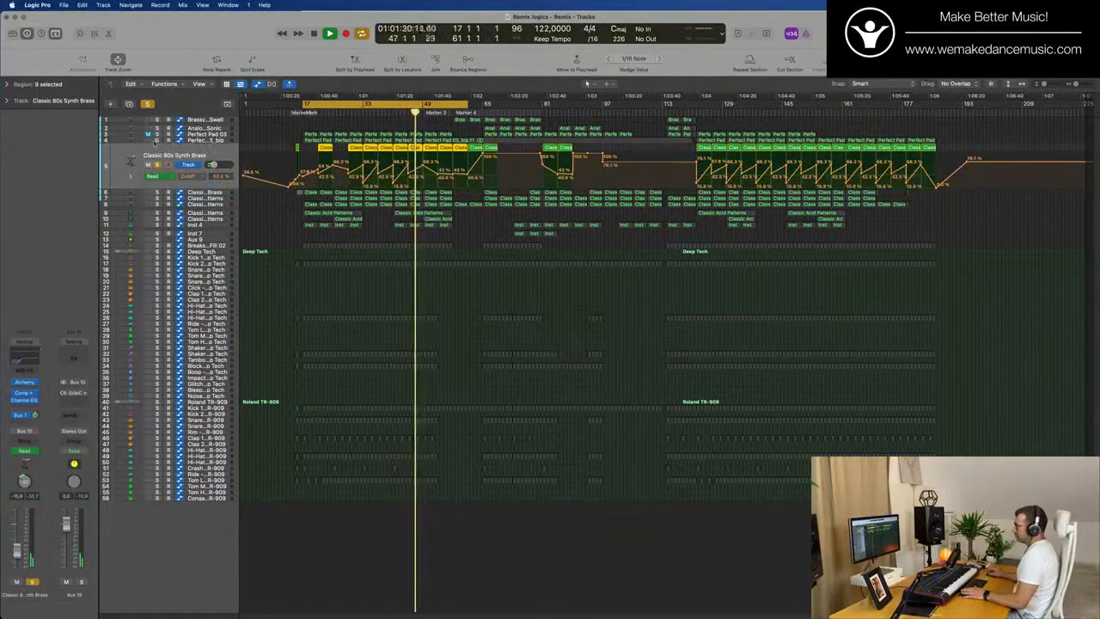
- Audition the Perfect Pad 03_bip track in solo and compare it with the muted Perfect Pad 03 track
{"action": "left_click", "coordinate": [157, 140]}
{"action": "left_click", "coordinate": [157, 165]}
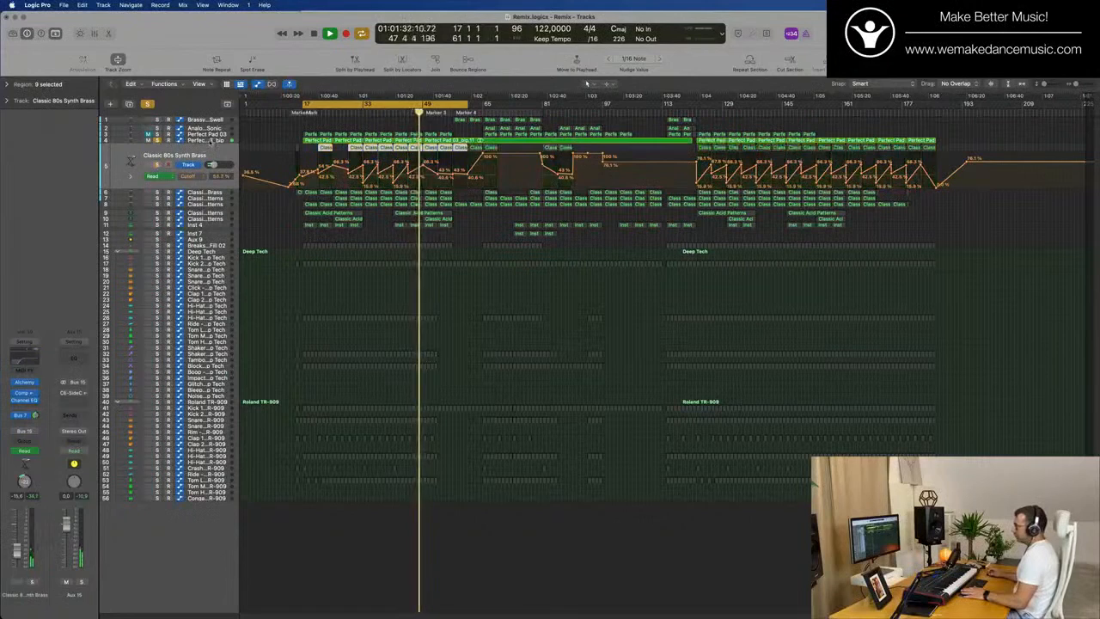
{"action": "left_click", "coordinate": [210, 141]}
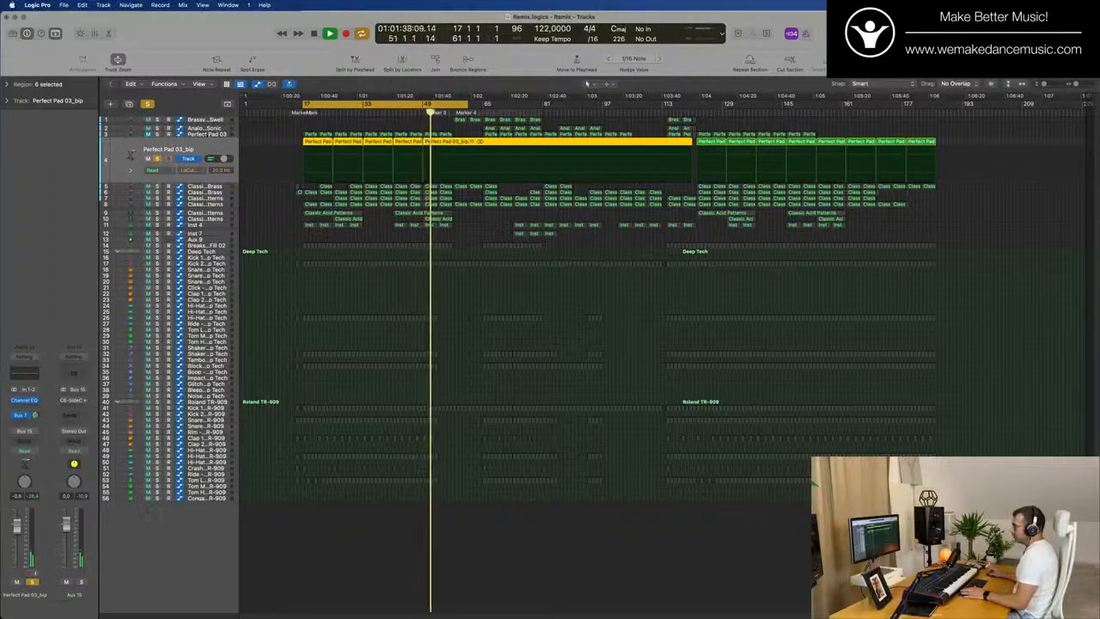
{"action": "left_click", "coordinate": [206, 134]}
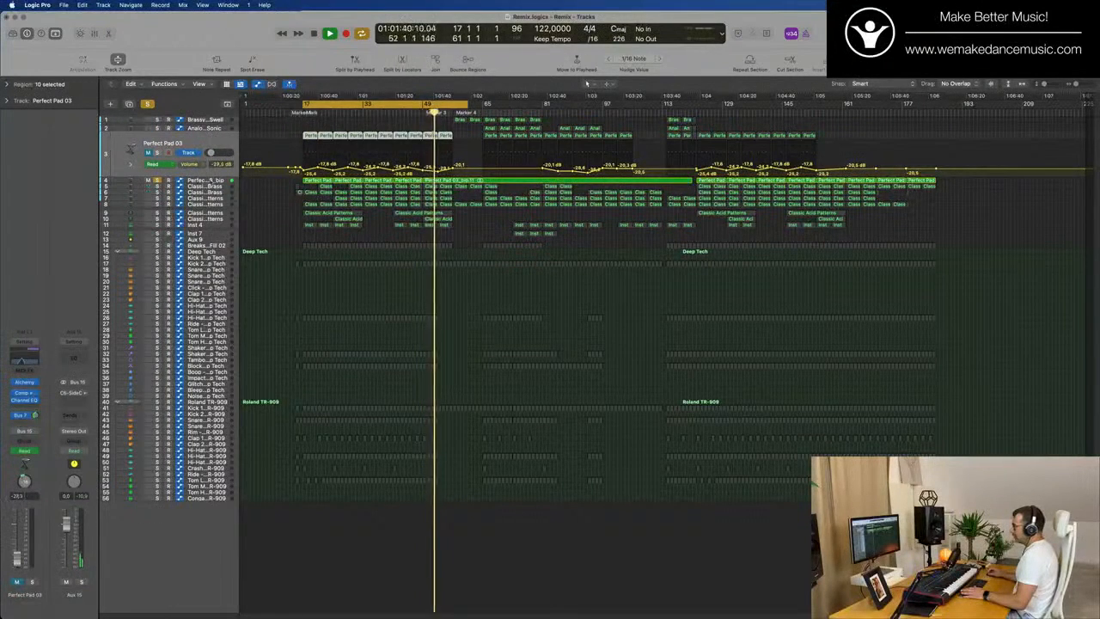
{"action": "left_click", "coordinate": [208, 182]}
{"action": "left_click", "coordinate": [157, 159]}
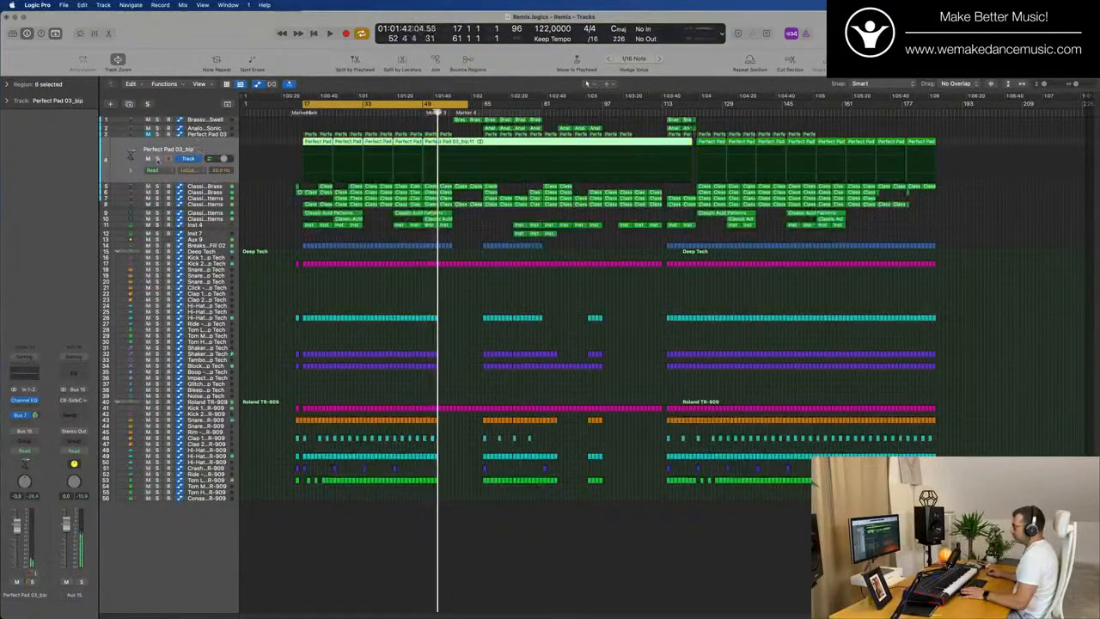
- Unmute the Perfect Pad 03 track and restart playback from the beginning of the cycle range
{"action": "left_click", "coordinate": [214, 137]}
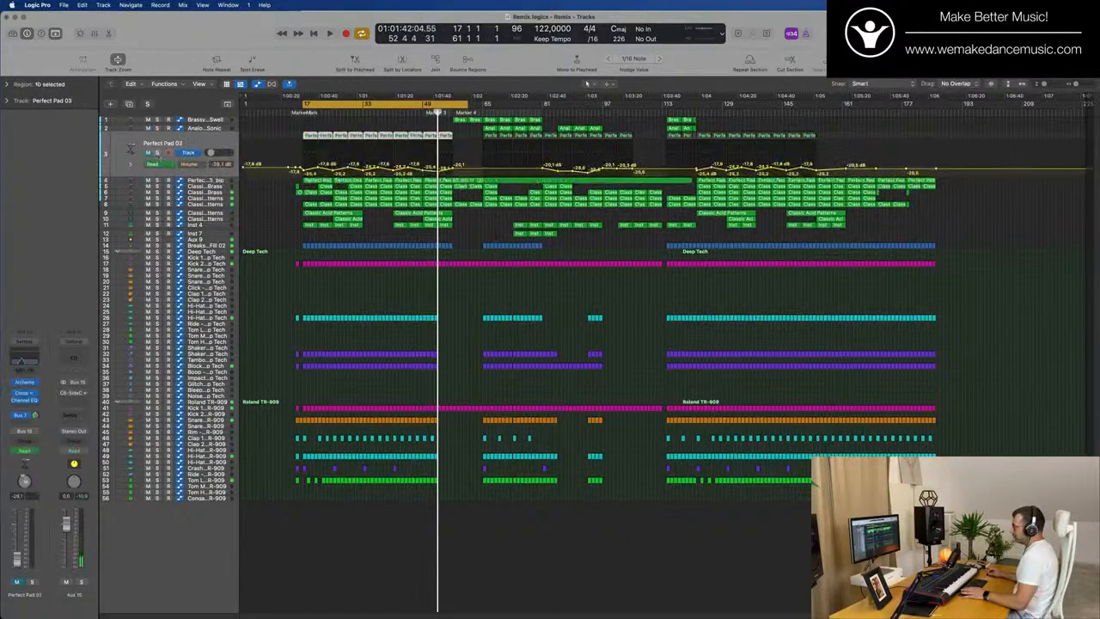
{"action": "left_click", "coordinate": [150, 154]}
{"action": "key", "text": "space"}
- Delete the Perfect Pad 03_bip track together with its regions
{"action": "left_click", "coordinate": [211, 181]}
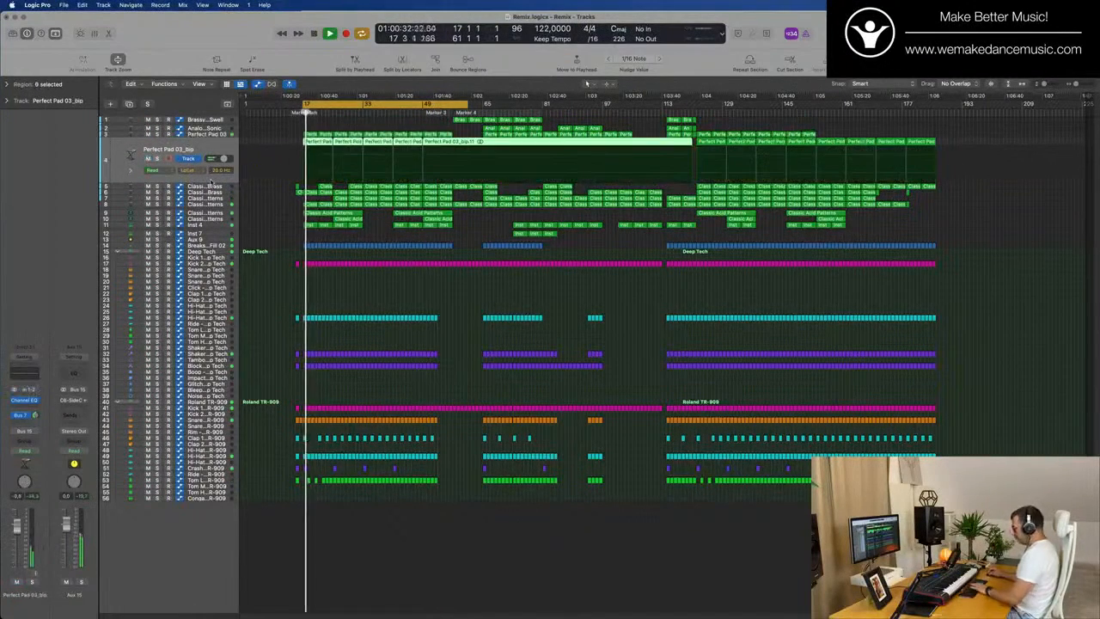
{"action": "key", "text": "Delete"}
{"action": "key", "text": "super+BackSpace"}
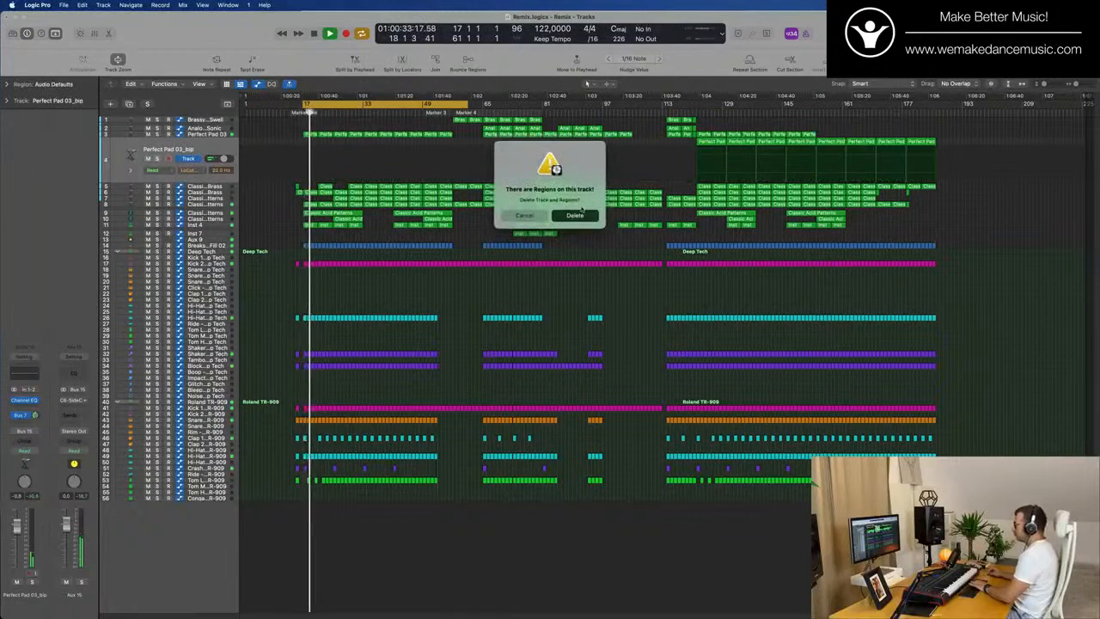
{"action": "left_click", "coordinate": [575, 215]}
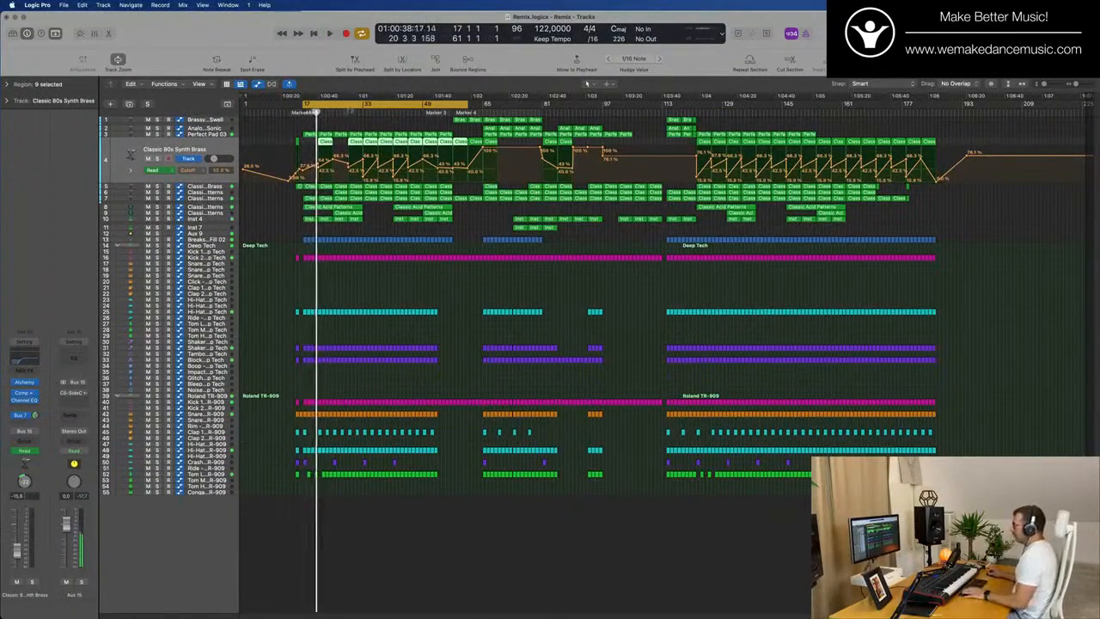
- Move the cycle range to span bars 57 to 101
{"action": "left_click_drag", "start_coordinate": [378, 104], "coordinate": [525, 108]}
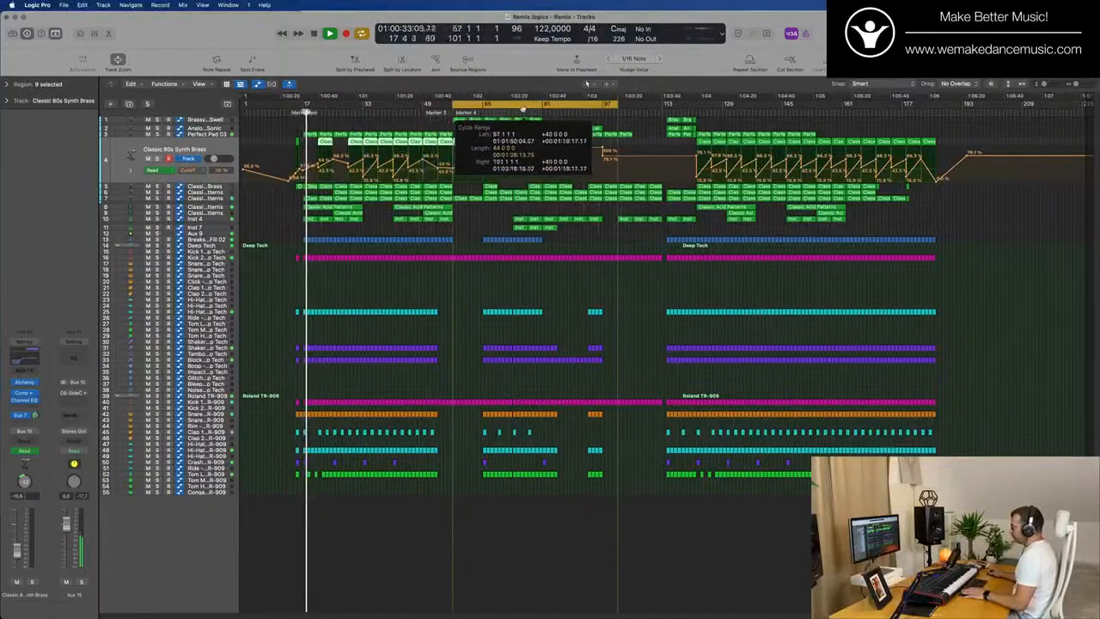
- Audition the Brassy Pad Swell track in solo from the start of the cycle range and return to the full mix
{"action": "key", "text": "space"}
{"action": "left_click", "coordinate": [198, 122]}
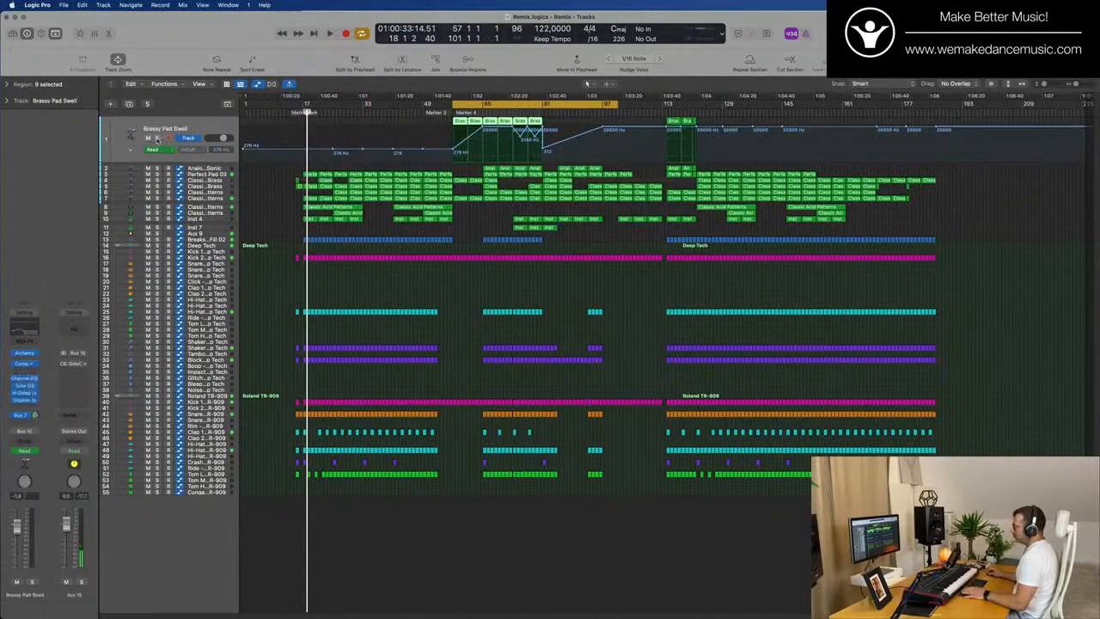
{"action": "left_click", "coordinate": [157, 139]}
{"action": "key", "text": "space"}
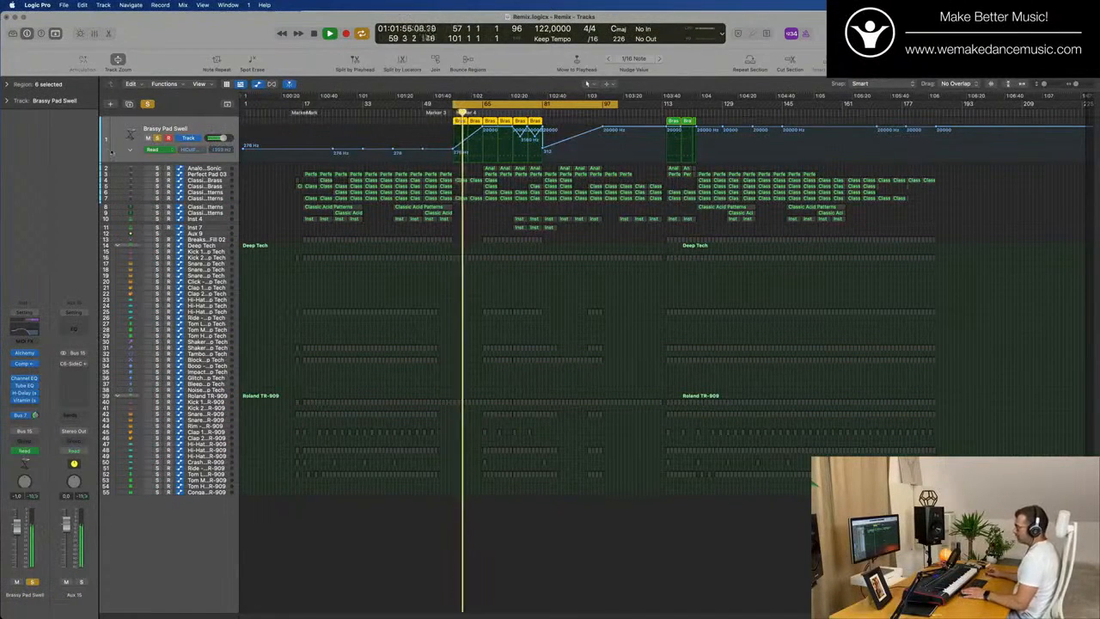
{"action": "left_click", "coordinate": [157, 139]}
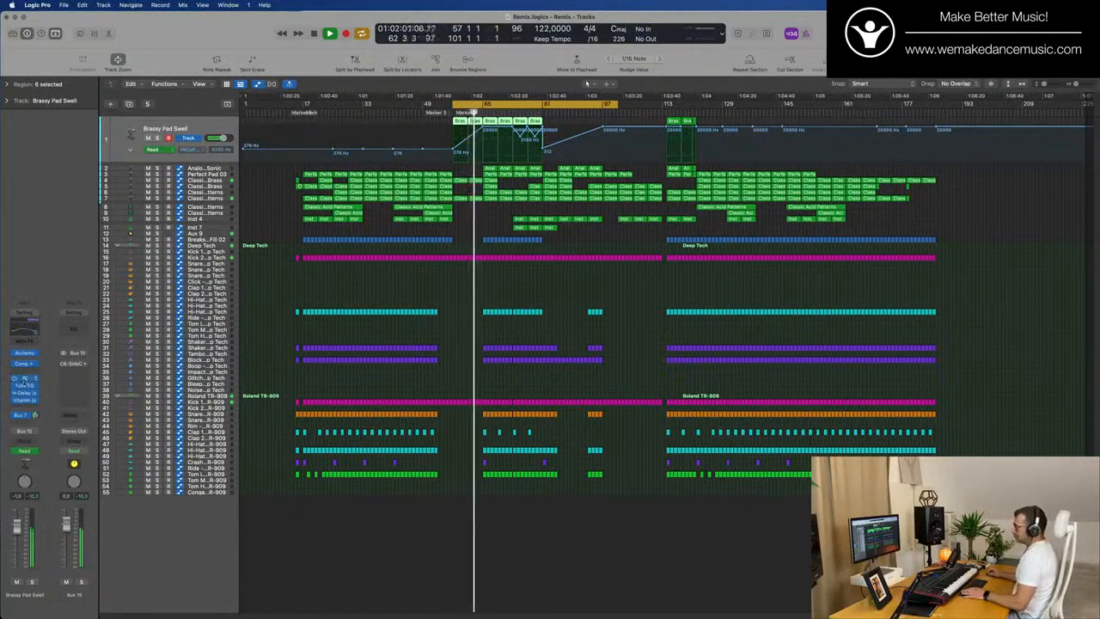
- Inspect the H-Delay and Vitamin plug-ins on the Brassy Pad Swell track side by side, close both windows and stop playback
{"action": "left_click", "coordinate": [26, 393]}
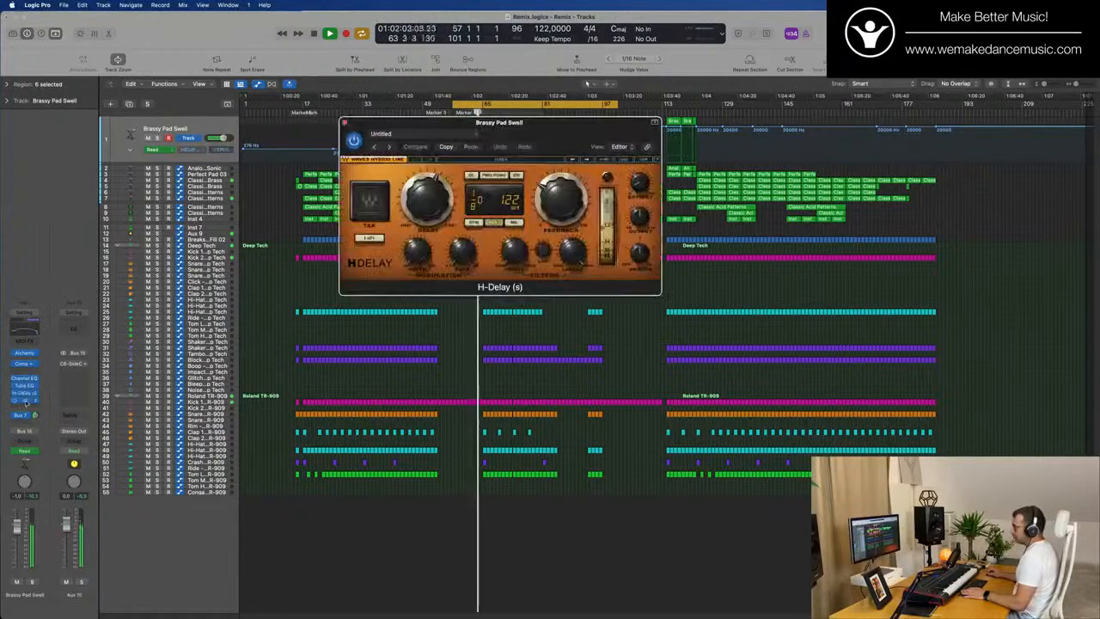
{"action": "left_click", "coordinate": [24, 401]}
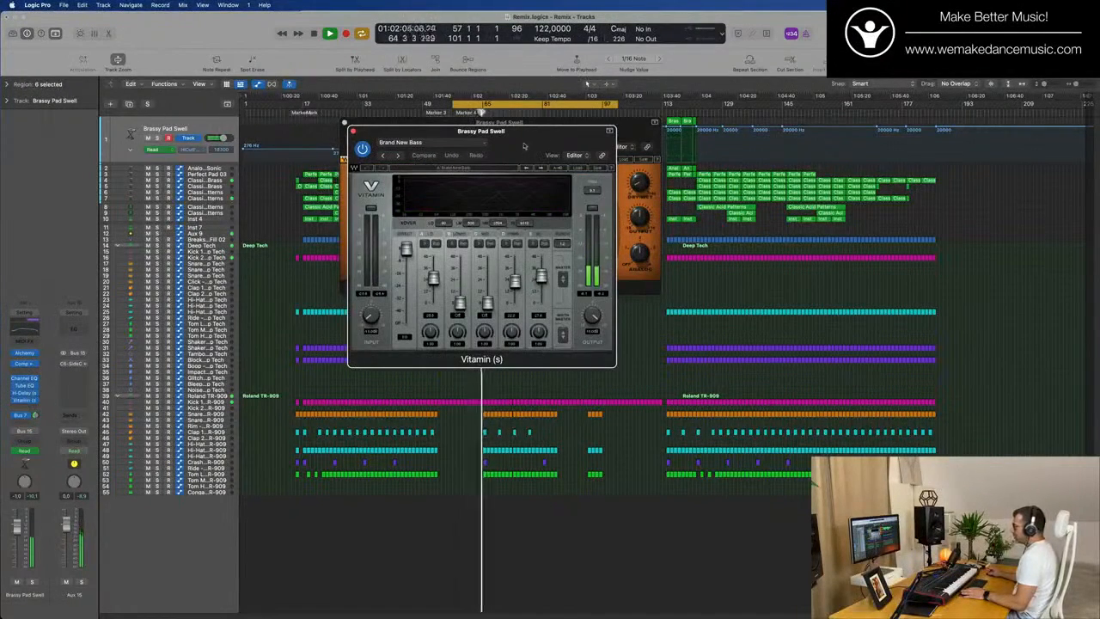
{"action": "left_click_drag", "start_coordinate": [520, 147], "coordinate": [271, 146]}
{"action": "left_click_drag", "start_coordinate": [524, 116], "coordinate": [885, 175]}
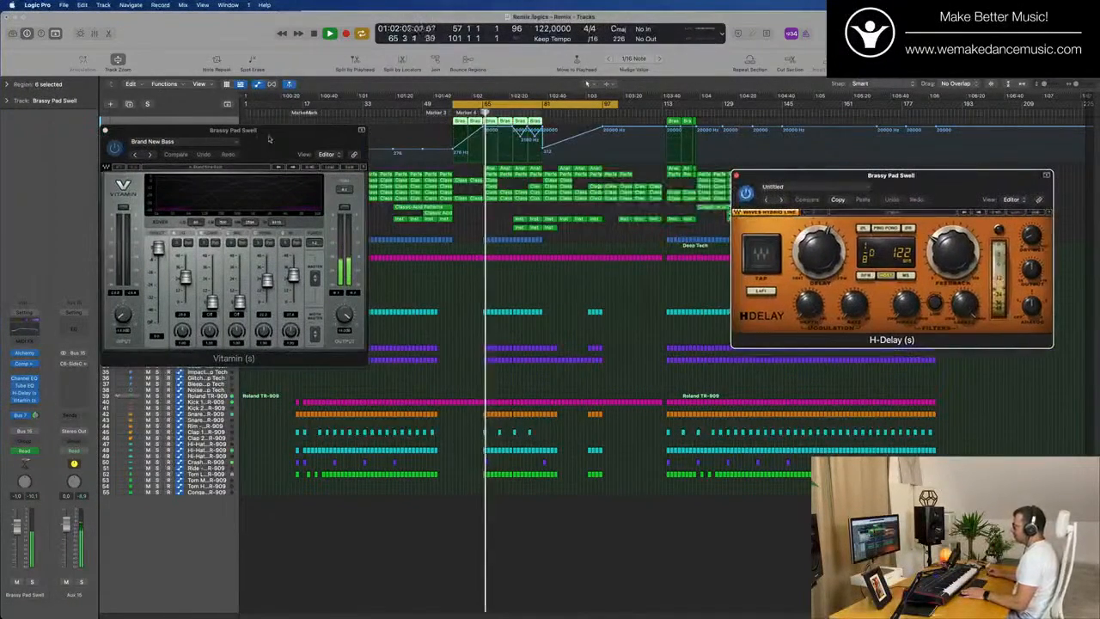
{"action": "left_click_drag", "start_coordinate": [269, 139], "coordinate": [573, 196]}
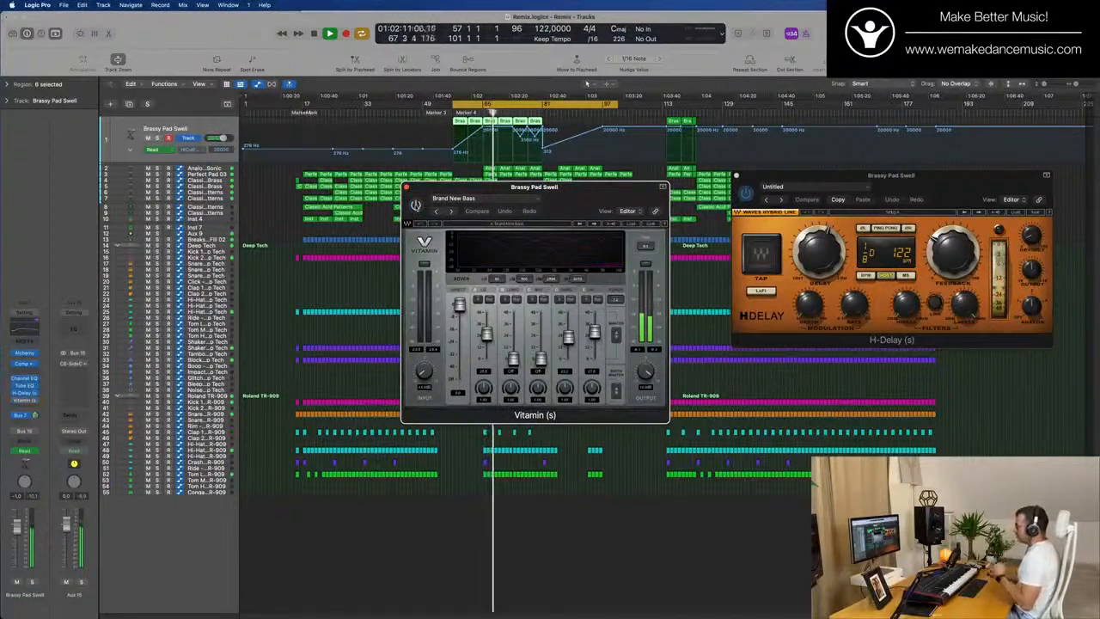
{"action": "left_click_drag", "start_coordinate": [564, 195], "coordinate": [608, 233]}
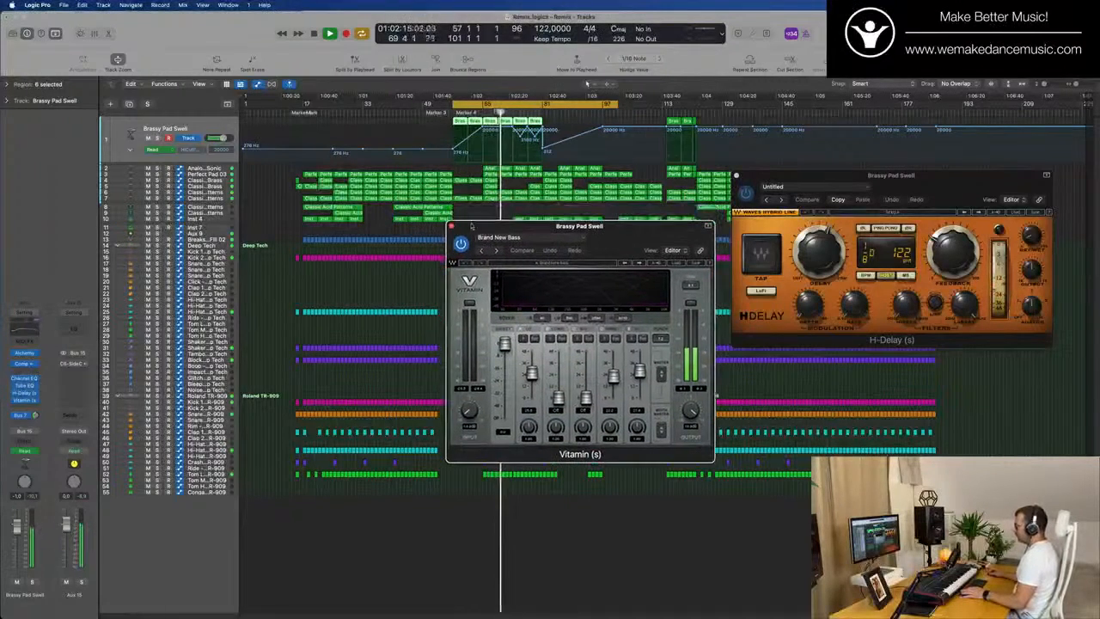
{"action": "left_click", "coordinate": [450, 225]}
{"action": "left_click_drag", "start_coordinate": [761, 178], "coordinate": [605, 187]}
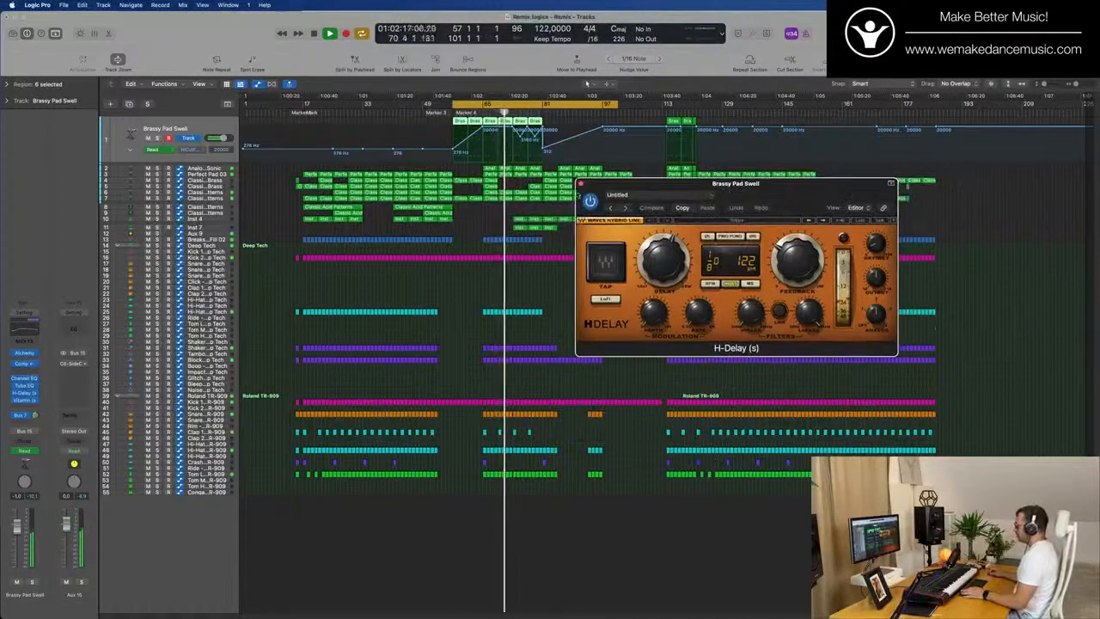
{"action": "left_click", "coordinate": [581, 184]}
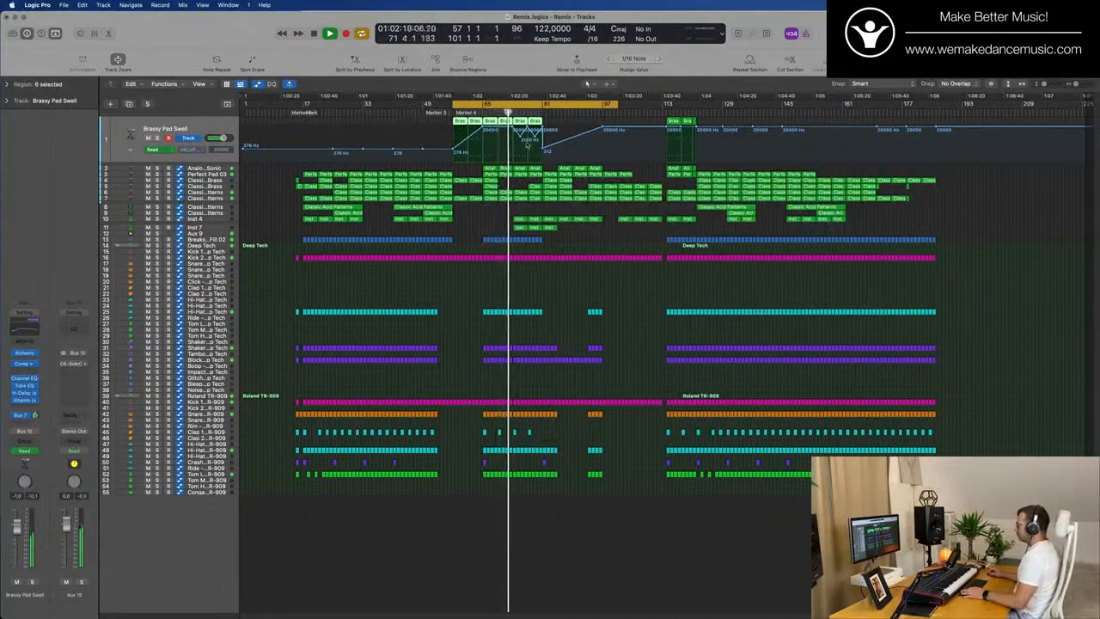
{"action": "key", "text": "space"}
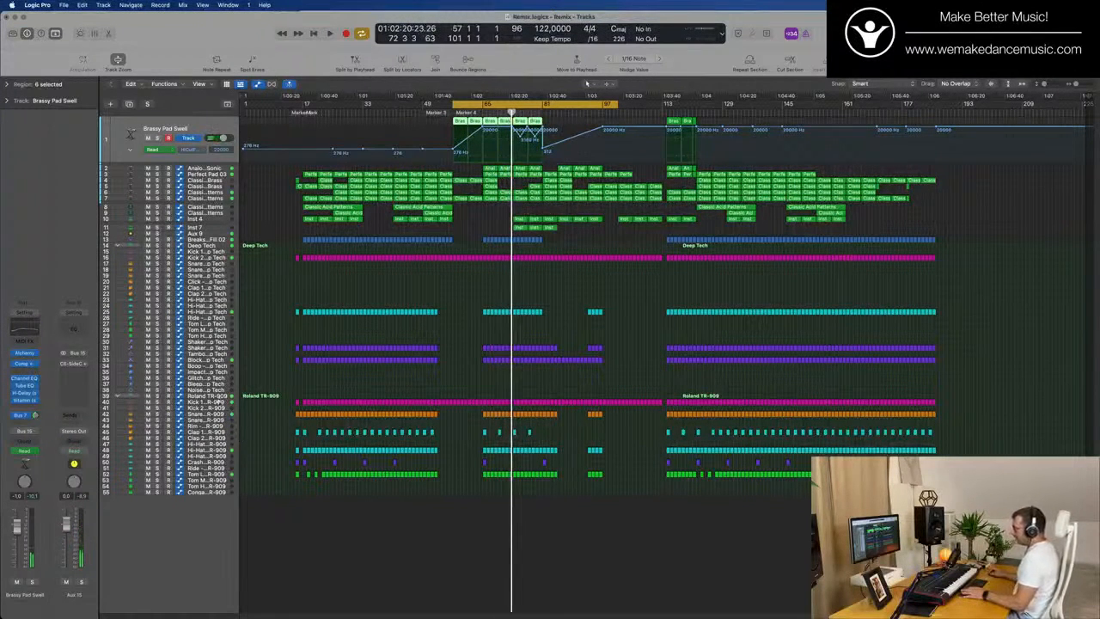
- Look over the Roland TR-909 and Deep Tech kick tracks and extend the cycle range to start at bar 49
{"action": "left_click", "coordinate": [211, 401]}
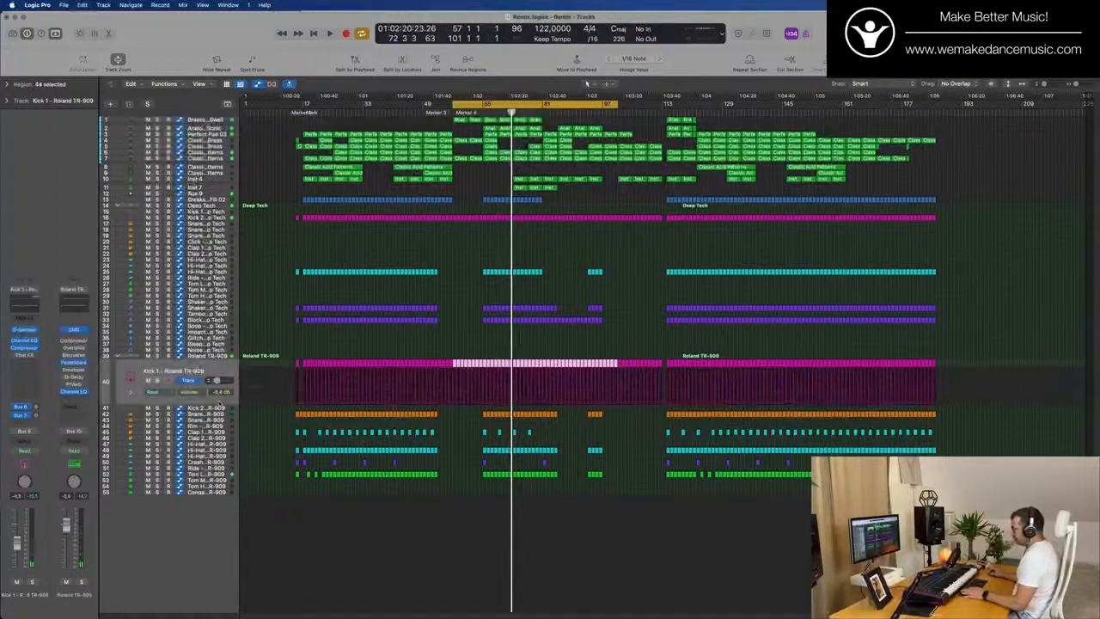
{"action": "left_click", "coordinate": [220, 204]}
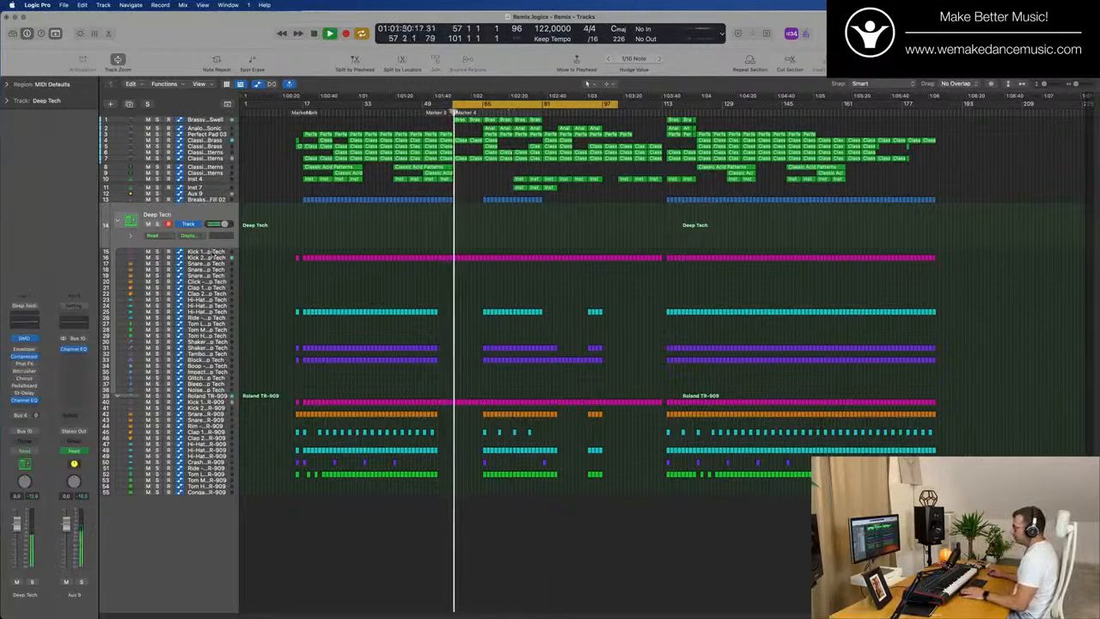
{"action": "left_click", "coordinate": [121, 252]}
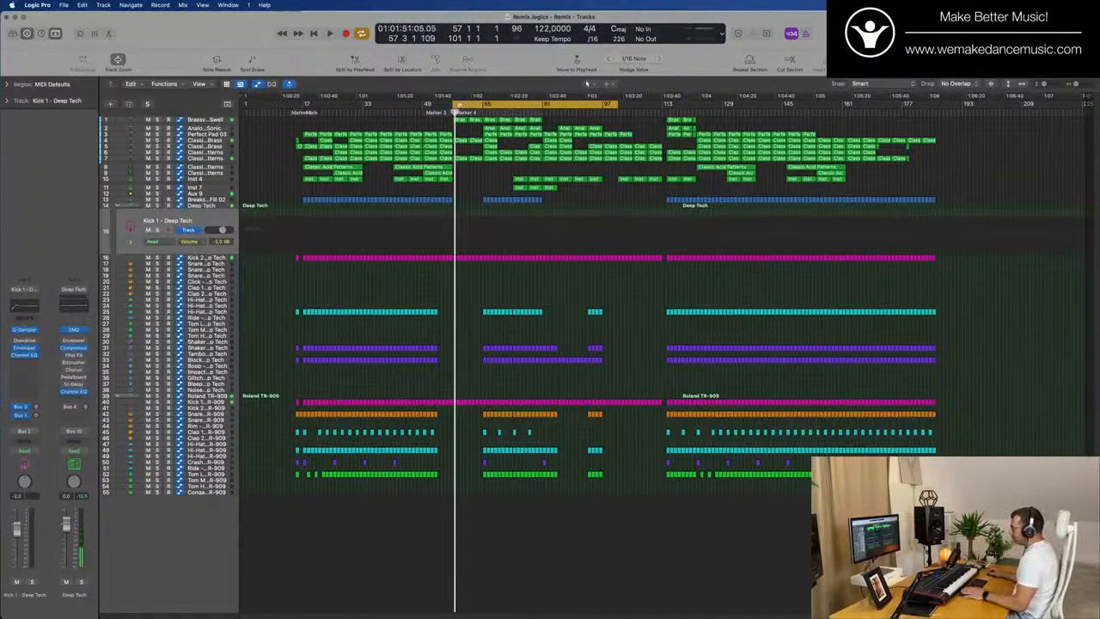
{"action": "left_click_drag", "start_coordinate": [454, 106], "coordinate": [423, 106]}
{"action": "key", "text": "space"}
- Audition Kick 2 - Deep Tech in solo, add Kick 1 - Roland TR-909 to the solo, and return to the full mix
{"action": "left_click", "coordinate": [216, 258]}
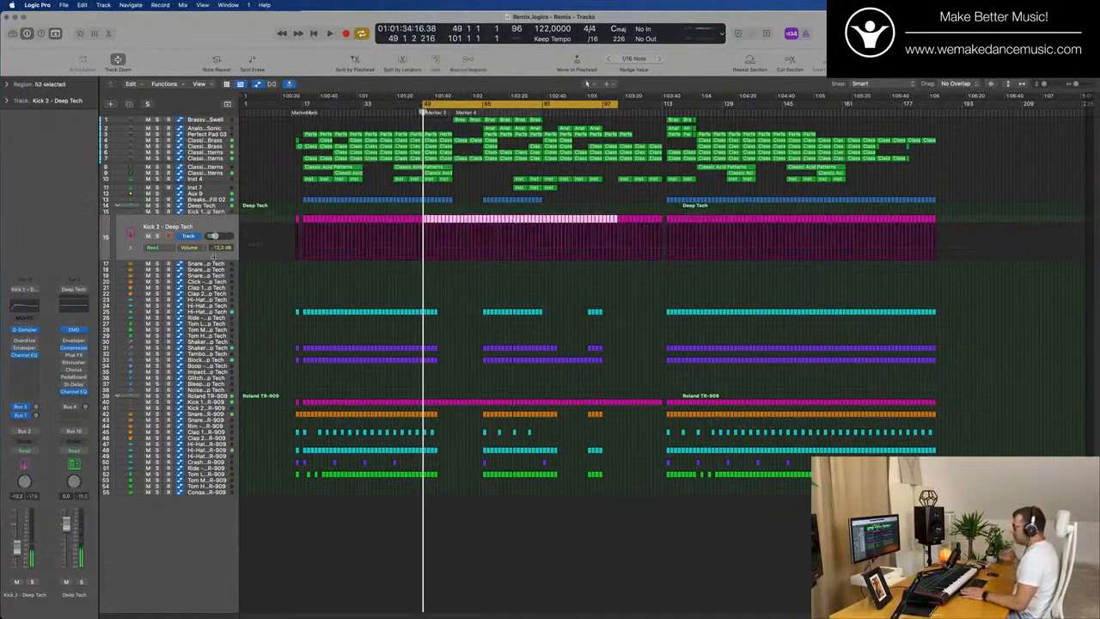
{"action": "left_click", "coordinate": [158, 236]}
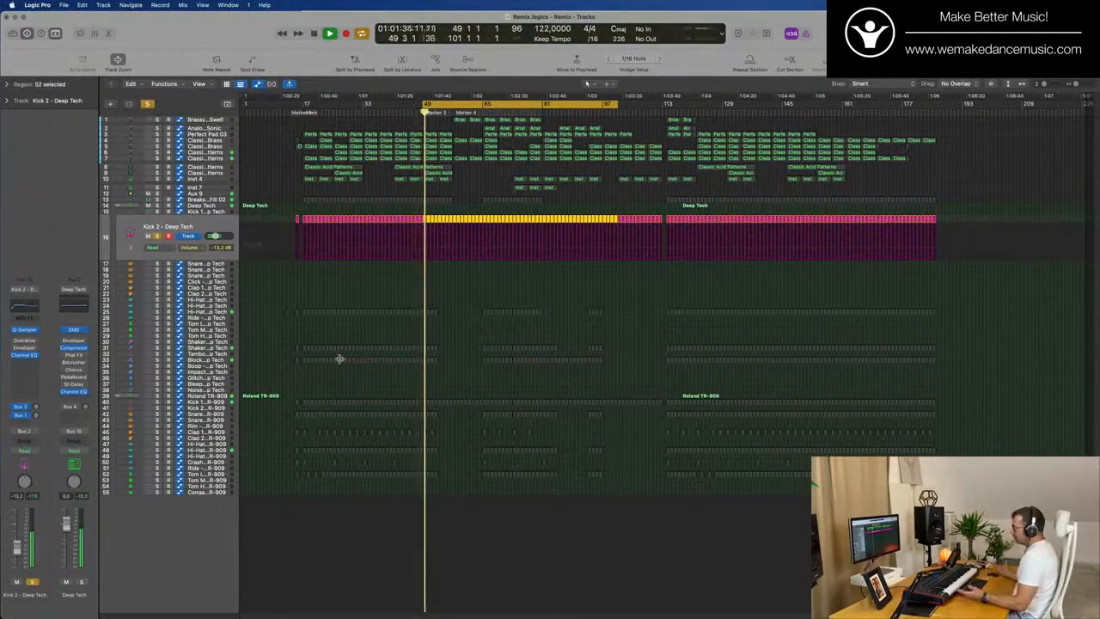
{"action": "left_click", "coordinate": [225, 402]}
{"action": "key", "text": "space"}
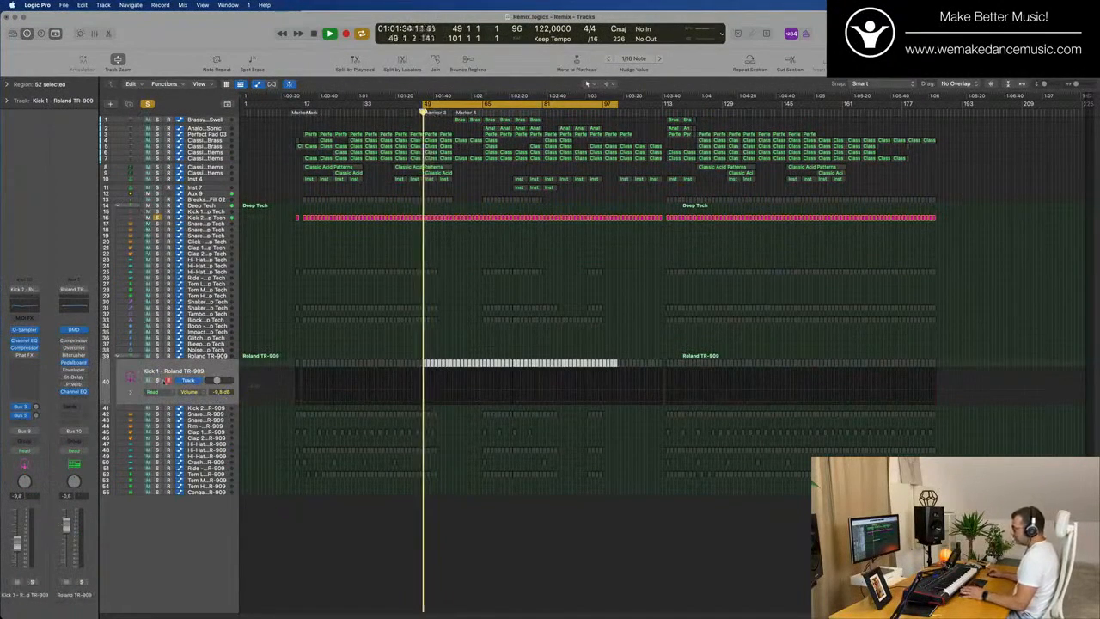
{"action": "left_click", "coordinate": [156, 380]}
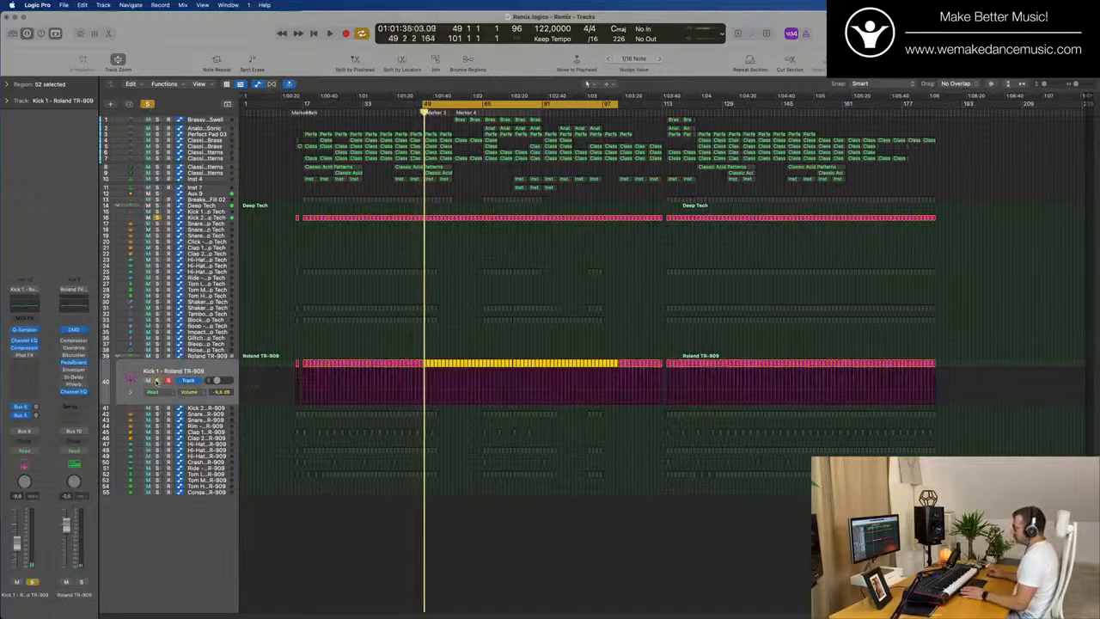
{"action": "key", "text": "space"}
{"action": "key", "text": "s"}
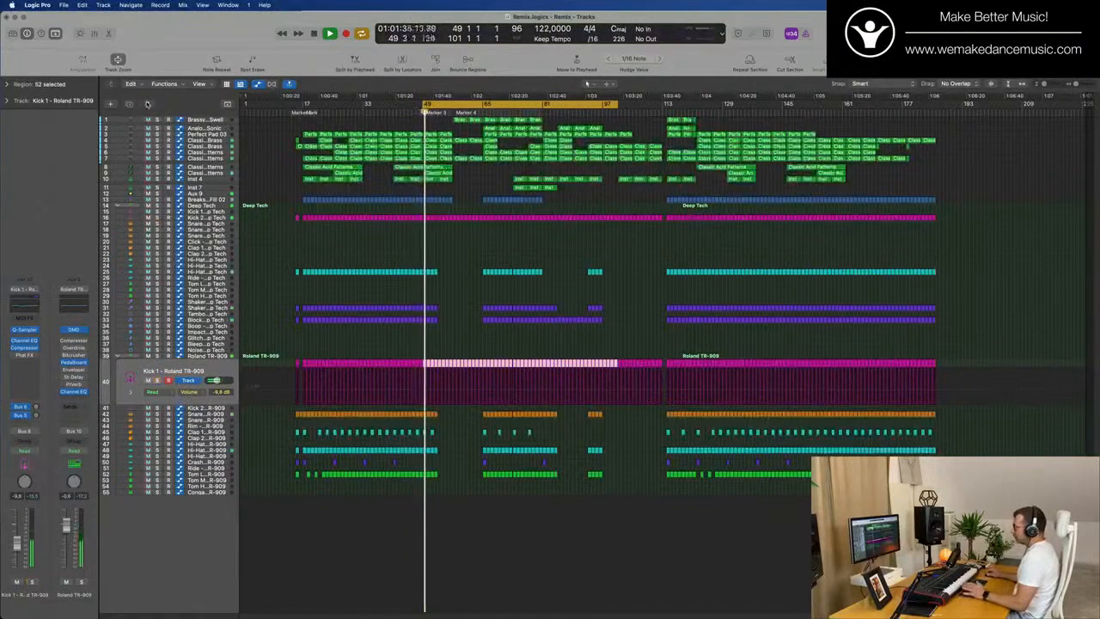
- Extend the cycle range to start at bar 41, play from there briefly, and place the playhead near bar 66
{"action": "left_click_drag", "start_coordinate": [425, 110], "coordinate": [393, 109]}
{"action": "key", "text": "space"}
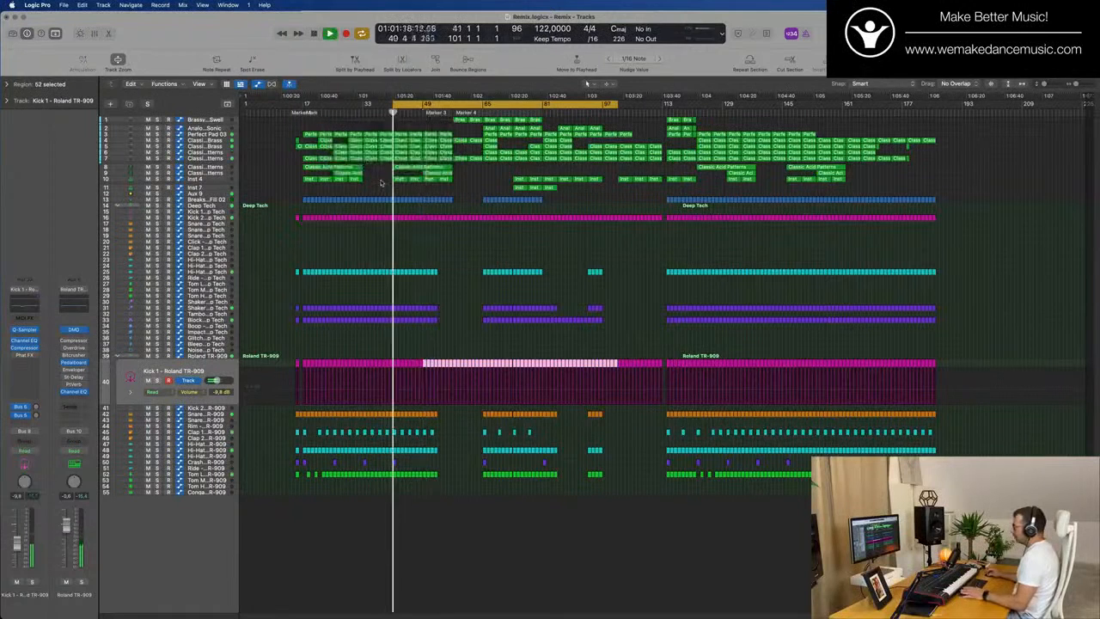
{"action": "left_click", "coordinate": [381, 184]}
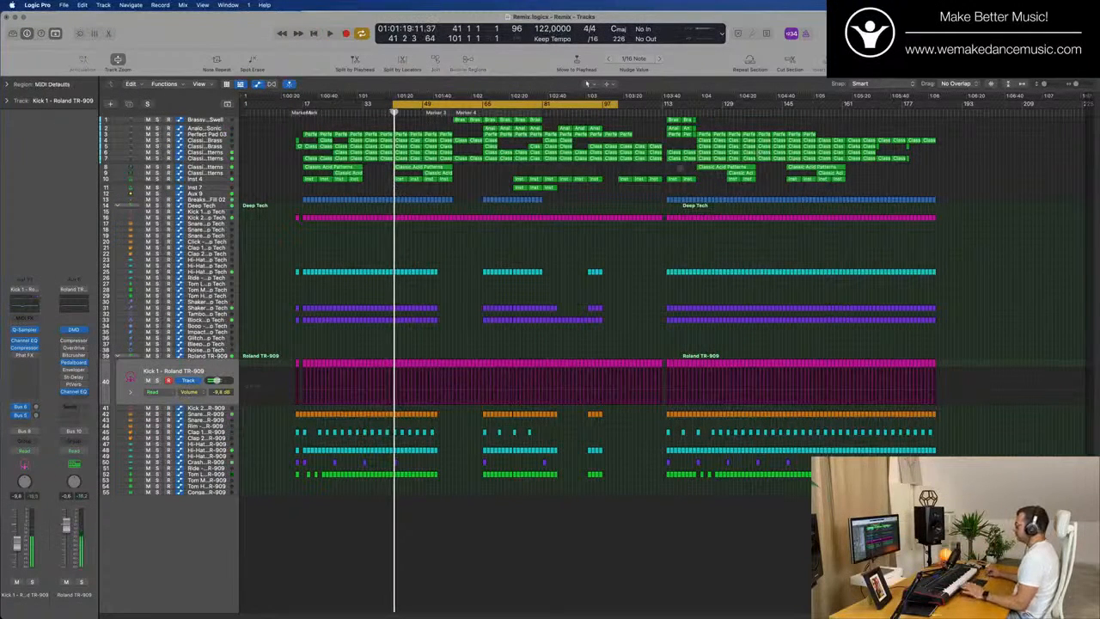
{"action": "left_click", "coordinate": [488, 113]}
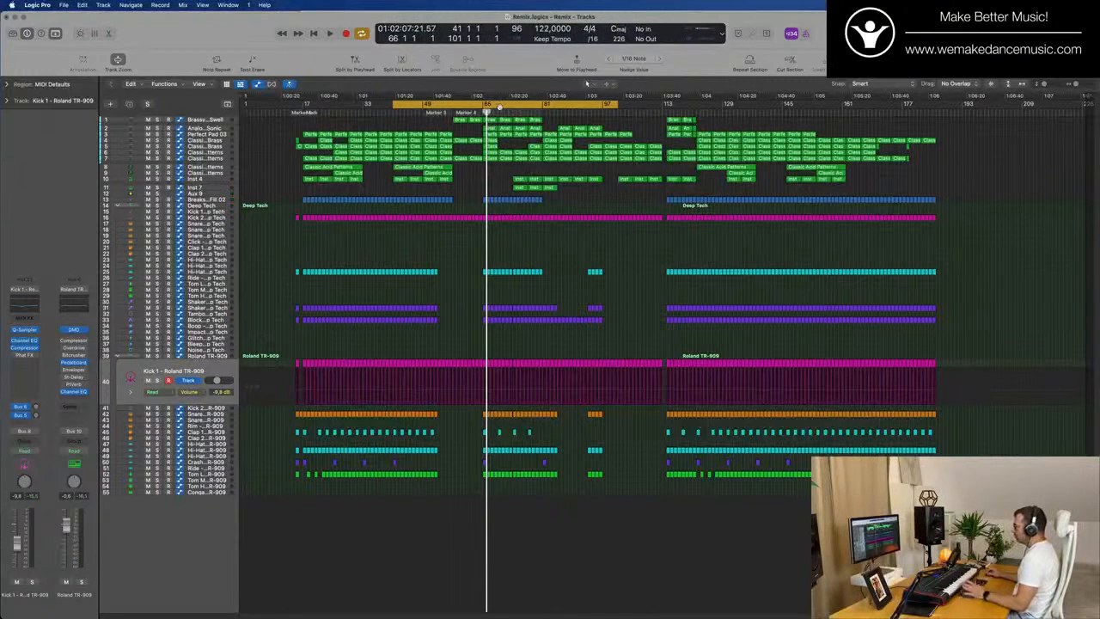
- Select the Brassy Pad Swell track, clear its region selection, and listen to the full mix from bar 41
{"action": "left_click", "coordinate": [206, 120]}
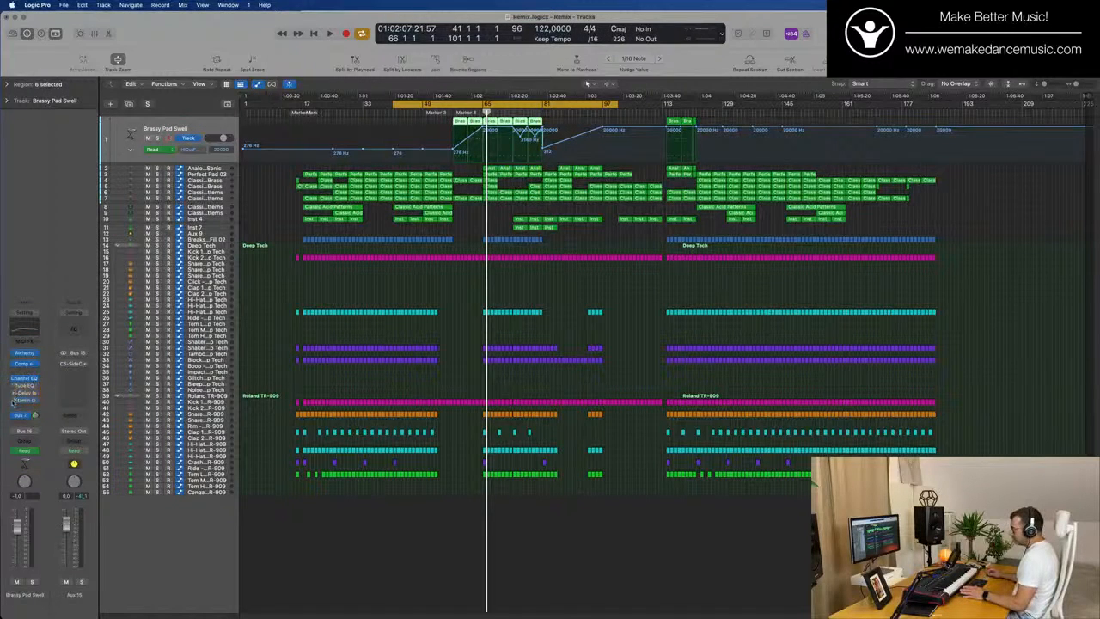
{"action": "key", "text": "space"}
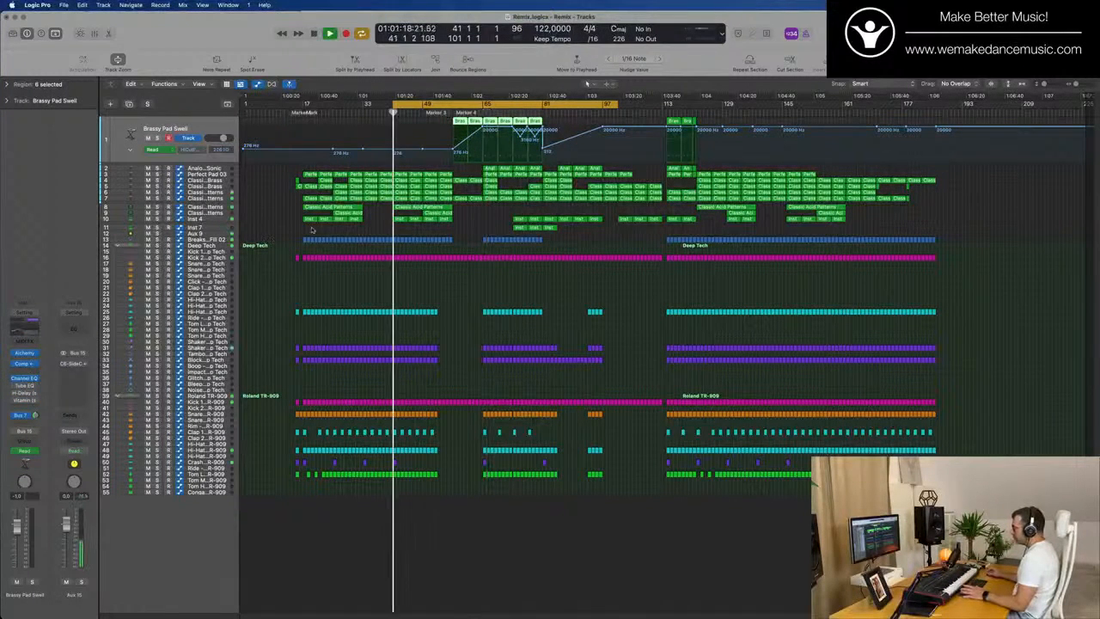
{"action": "left_click", "coordinate": [483, 232]}
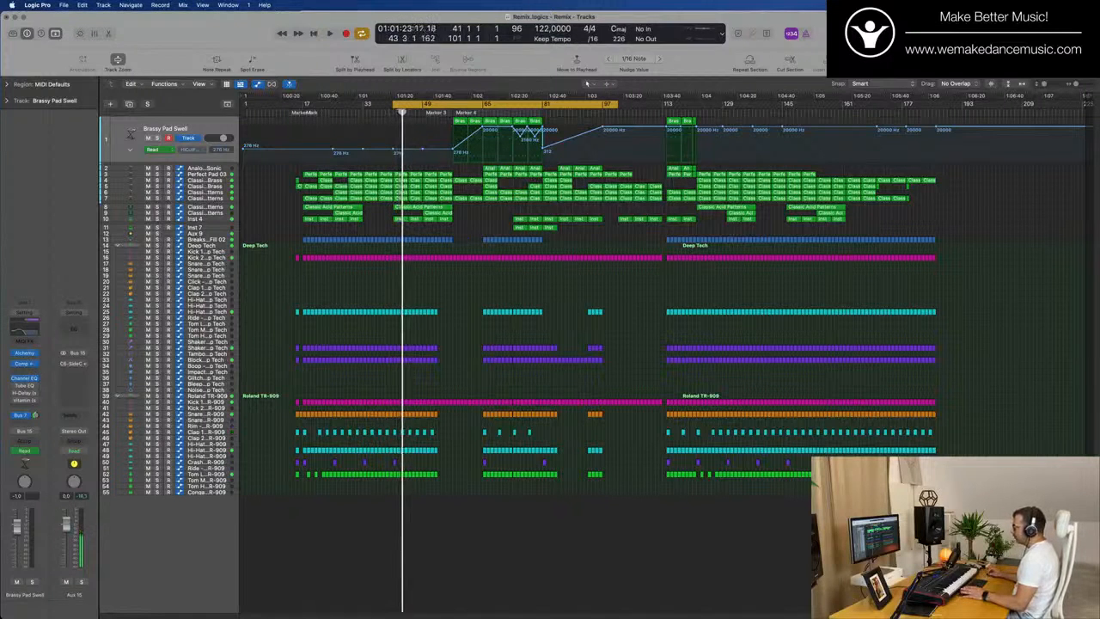
{"action": "key", "text": "space"}
{"action": "key", "text": "space"}
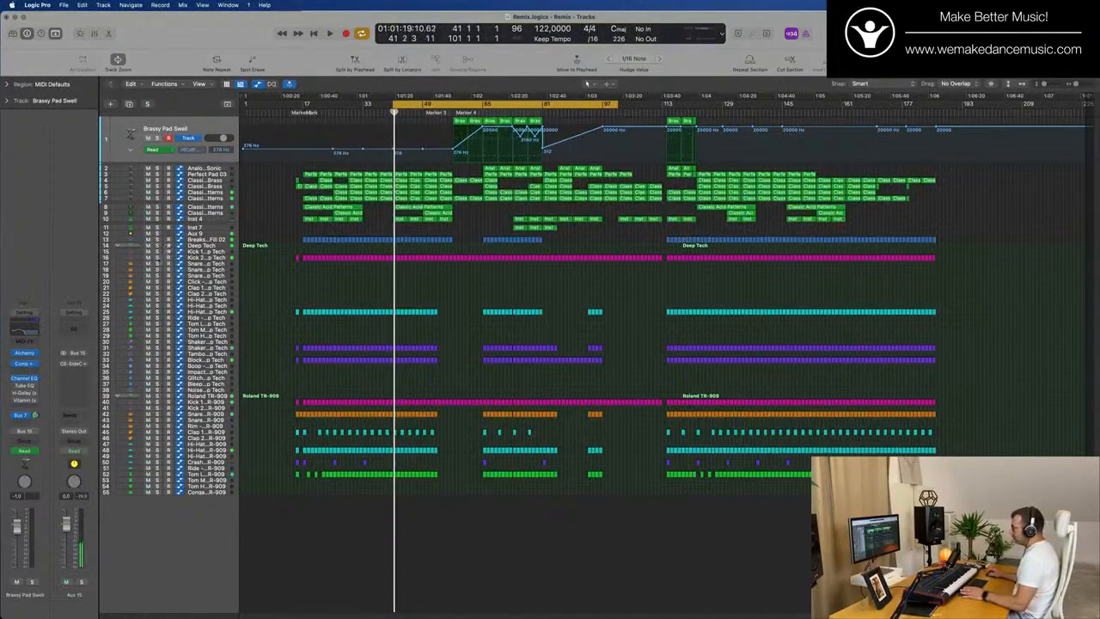
- Solo the Kick 2 - Deep Tech and Kick 1 - Roland TR-909 tracks together and play them from bar 41
{"action": "key", "text": "s"}
{"action": "key", "text": "space"}
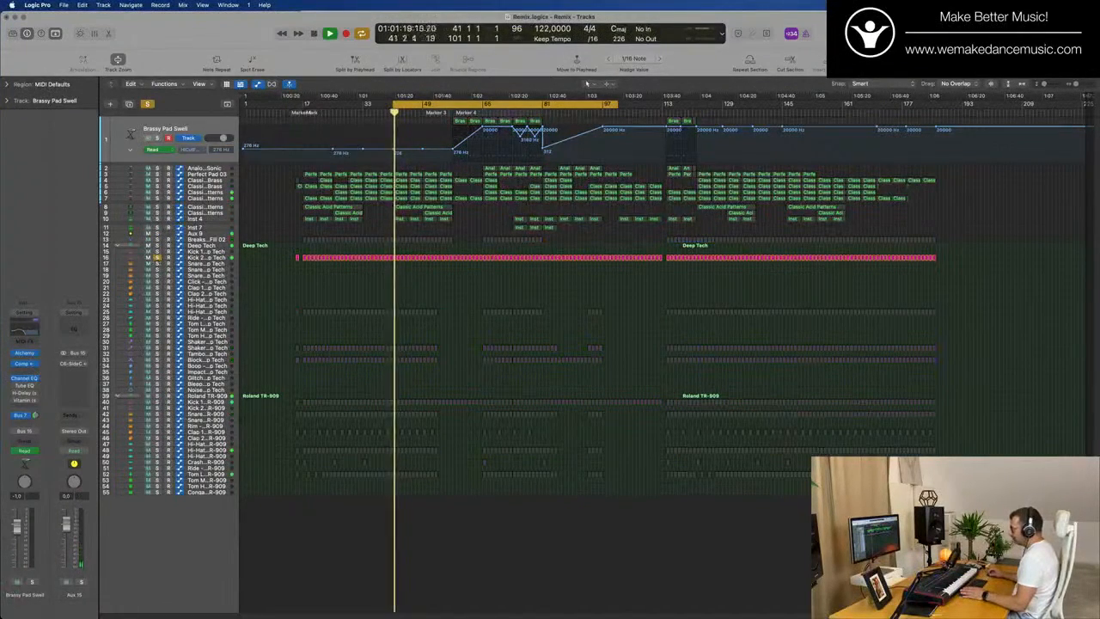
{"action": "left_click", "coordinate": [197, 401]}
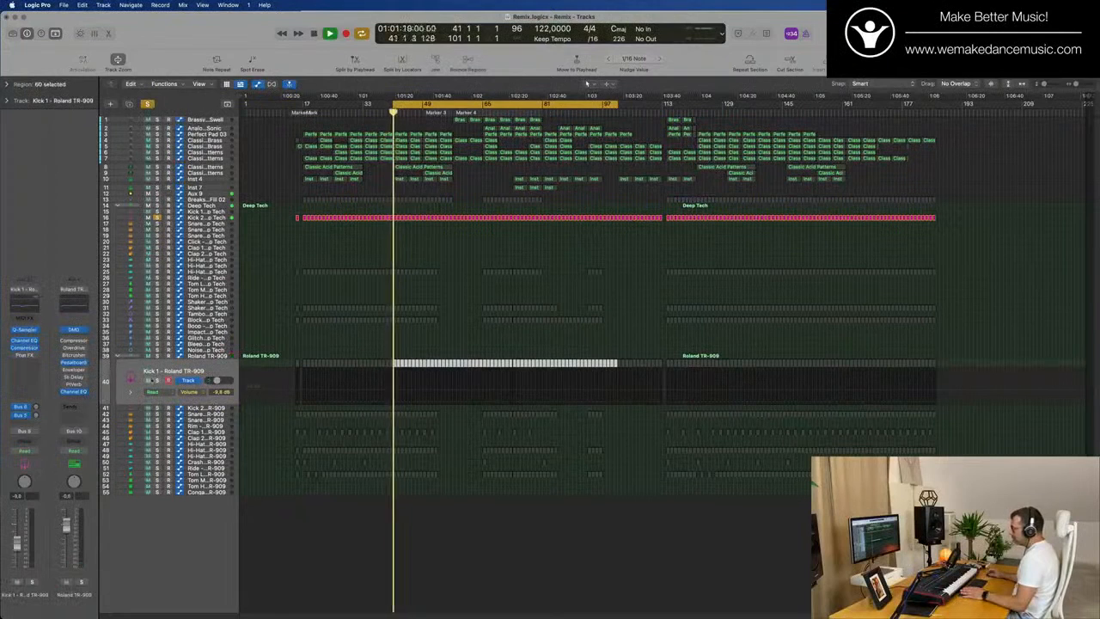
{"action": "left_click", "coordinate": [157, 380]}
{"action": "key", "text": "space"}
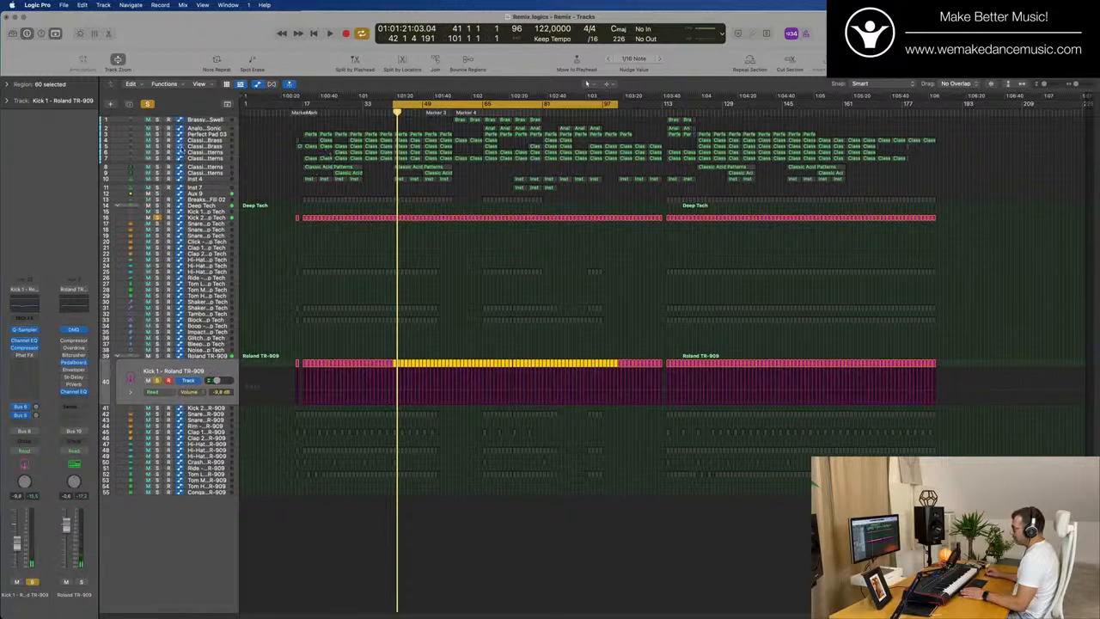
- Select the Classic Acid Patterns track on row 7, bypass its C6-SideC plug-in, and restart playback
{"action": "left_click", "coordinate": [199, 142]}
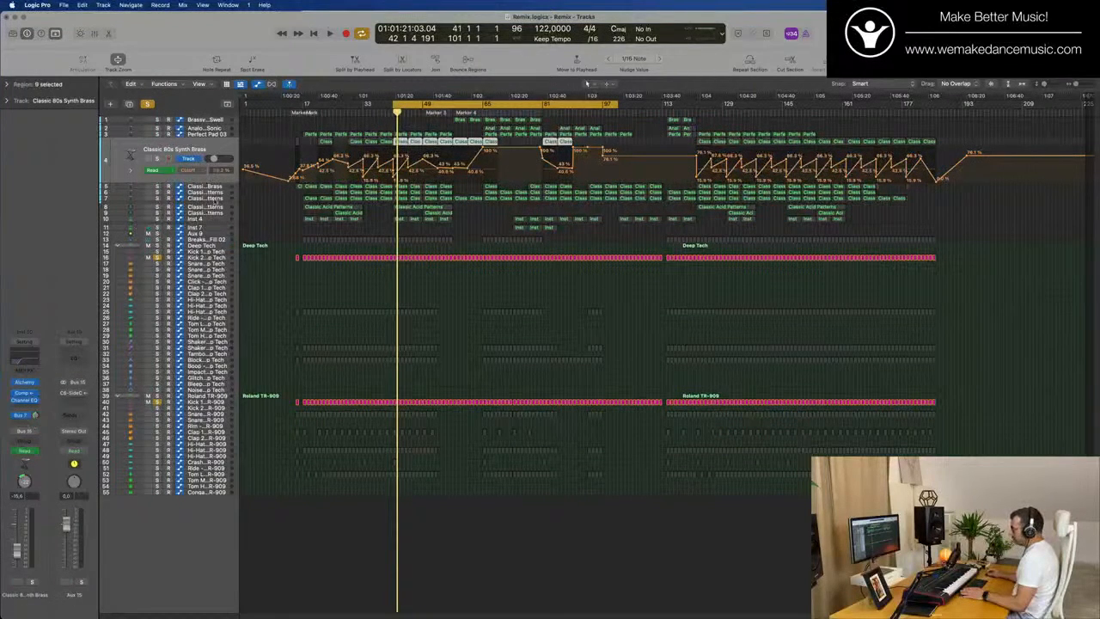
{"action": "left_click", "coordinate": [214, 199]}
{"action": "left_click", "coordinate": [13, 405]}
{"action": "key", "text": "space"}
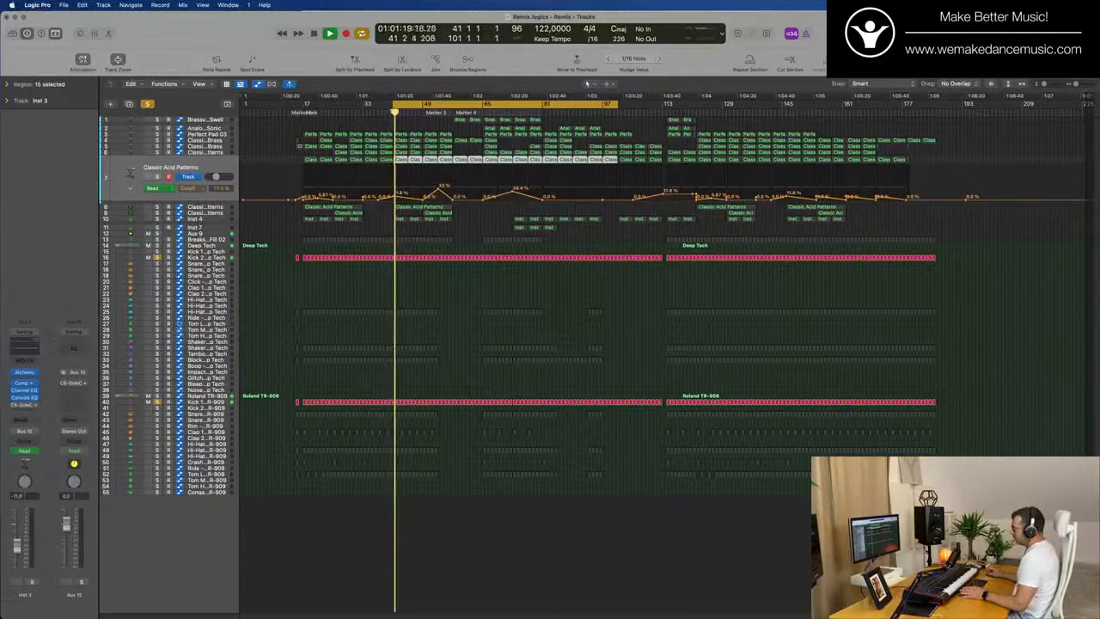
- Compare the kicks with and without Kick 1 - Roland TR-909 and add Snare 1 - Roland TR-909 to the solo
{"action": "left_click", "coordinate": [157, 402]}
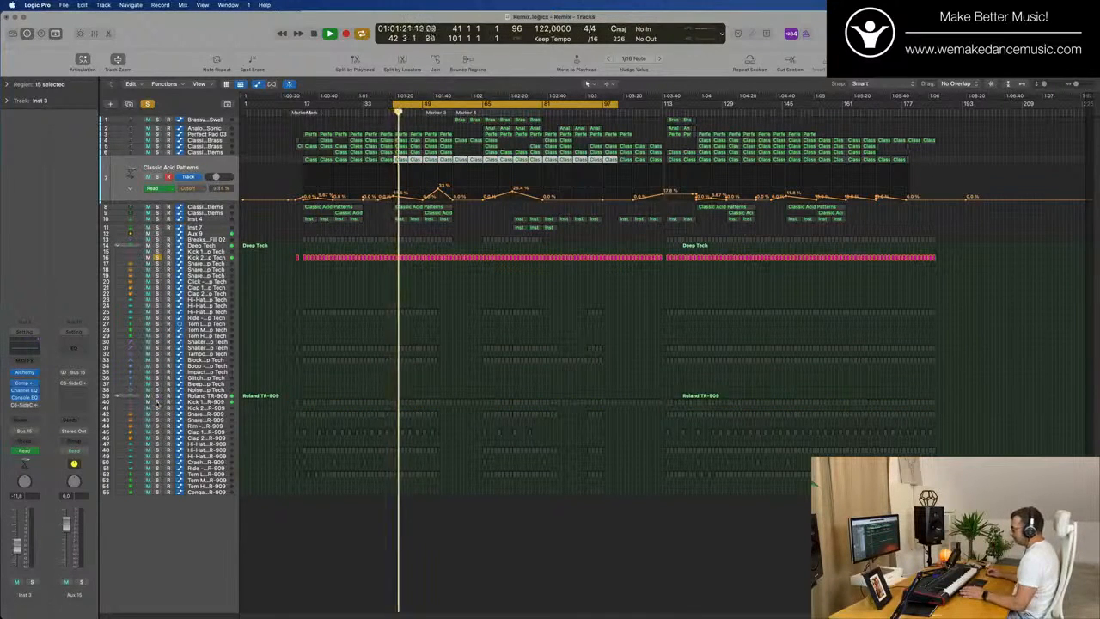
{"action": "left_click", "coordinate": [157, 402]}
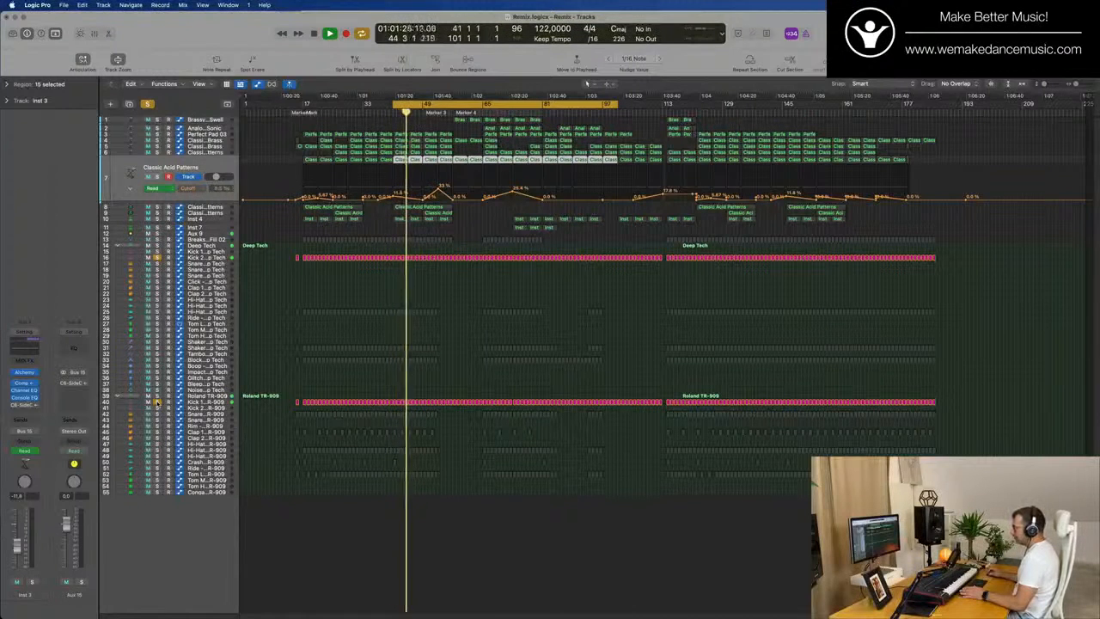
{"action": "left_click", "coordinate": [205, 414]}
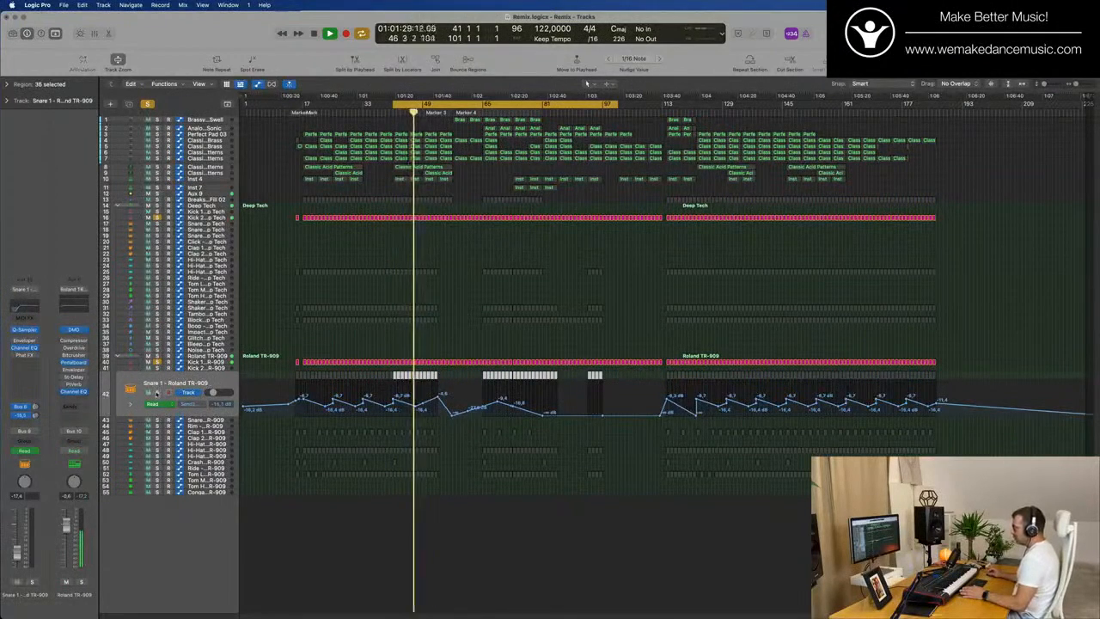
{"action": "left_click", "coordinate": [156, 393]}
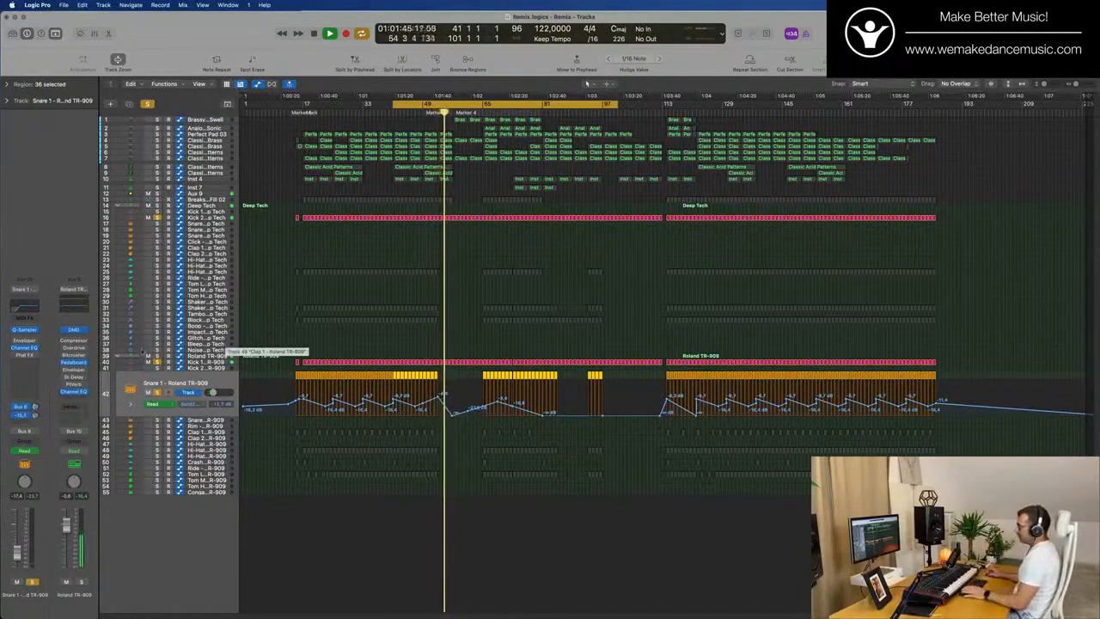
- Turn off all track solos and restart playback of the full mix from bar 41
{"action": "key", "text": "space"}
{"action": "left_click", "coordinate": [148, 103]}
{"action": "key", "text": "space"}
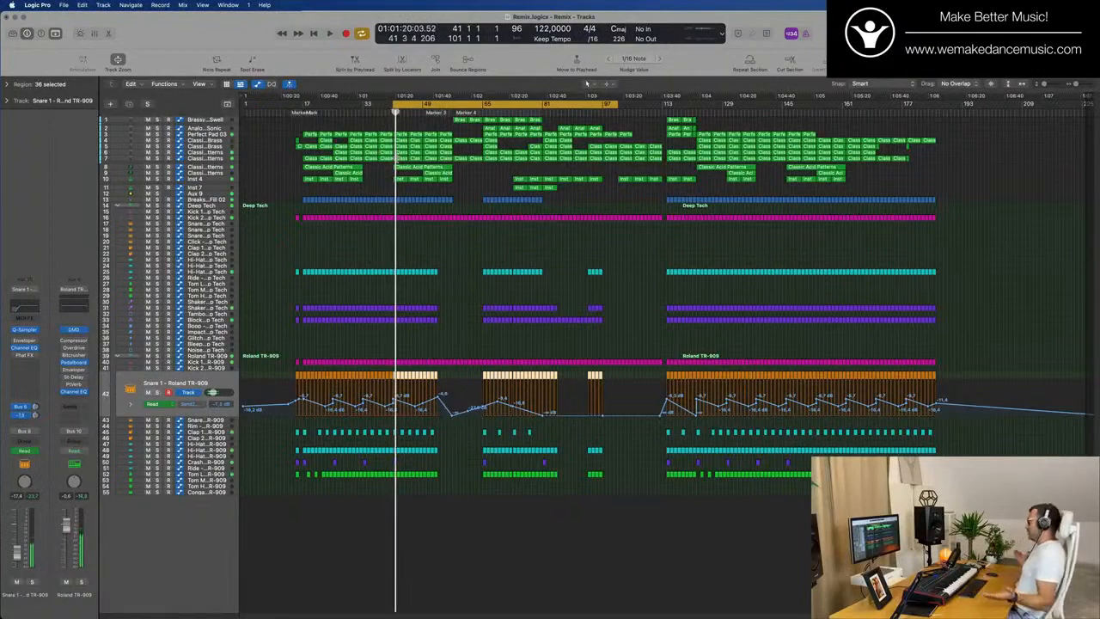
- Delete all synth regions on tracks 1 to 11, leaving the drum regions in place
{"action": "left_click_drag", "start_coordinate": [280, 123], "coordinate": [939, 193]}
{"action": "left_click_drag", "start_coordinate": [290, 121], "coordinate": [1031, 189]}
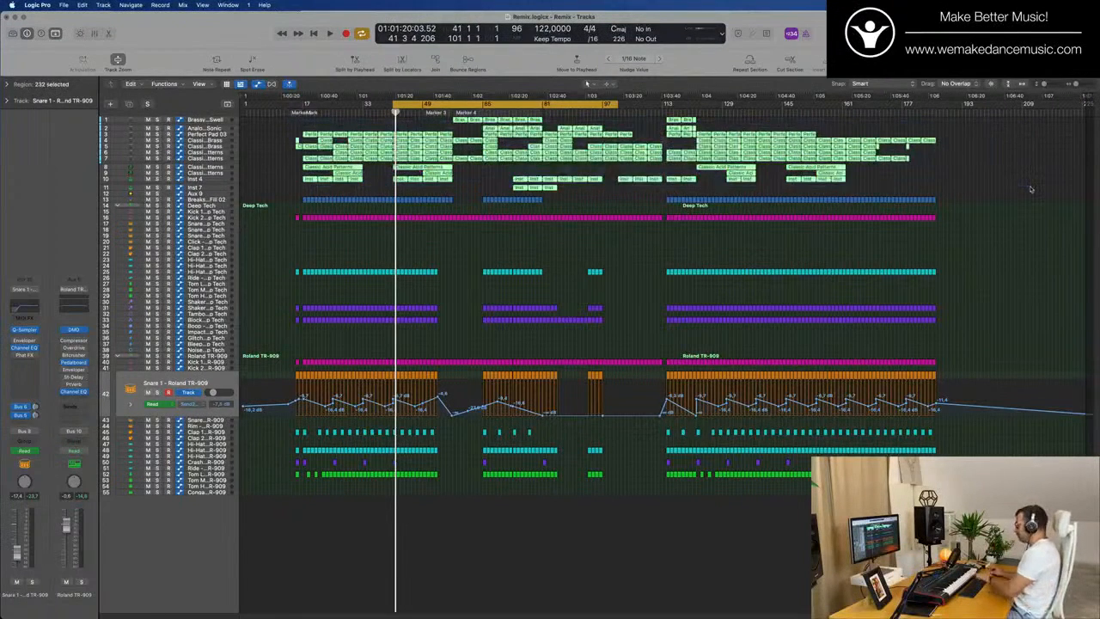
{"action": "key", "text": "Delete"}
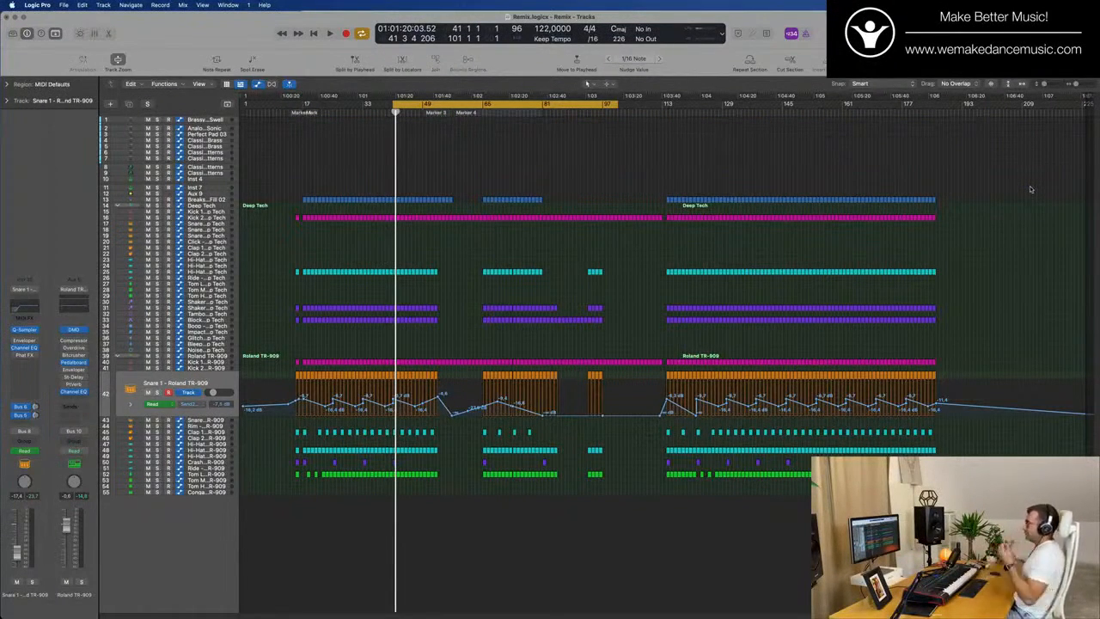
- Play the remaining drum tracks and extend the start of the cycle range back to bar 17
{"action": "key", "text": "space"}
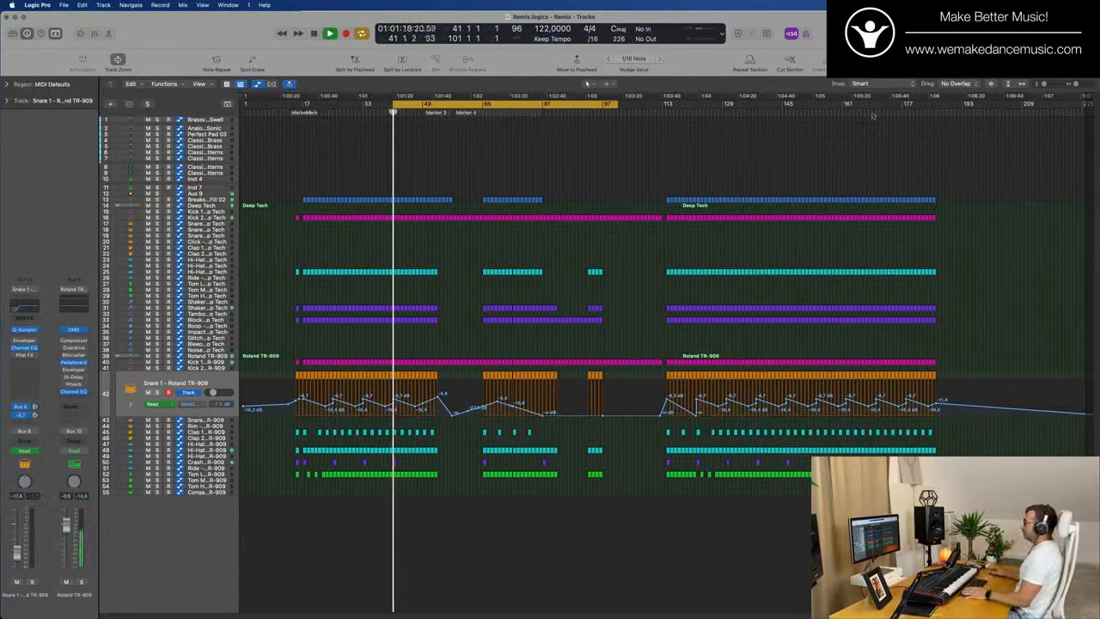
{"action": "left_click_drag", "start_coordinate": [393, 108], "coordinate": [303, 127]}
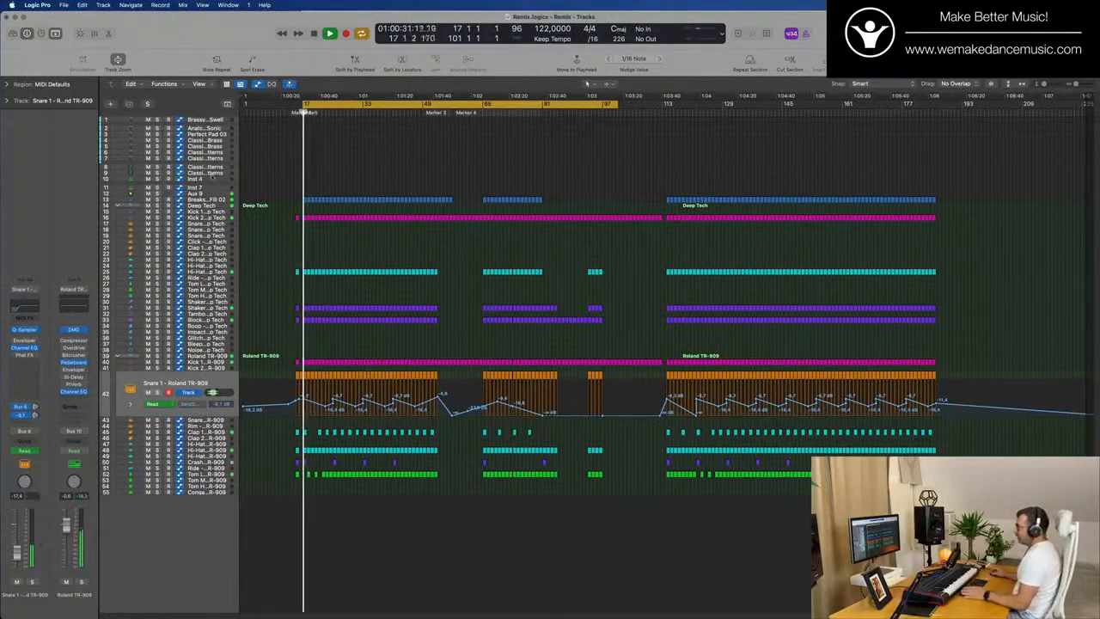
- Select the Classic Acid Patterns track on row 7 and delete its Cutoff automation
{"action": "left_click", "coordinate": [215, 171]}
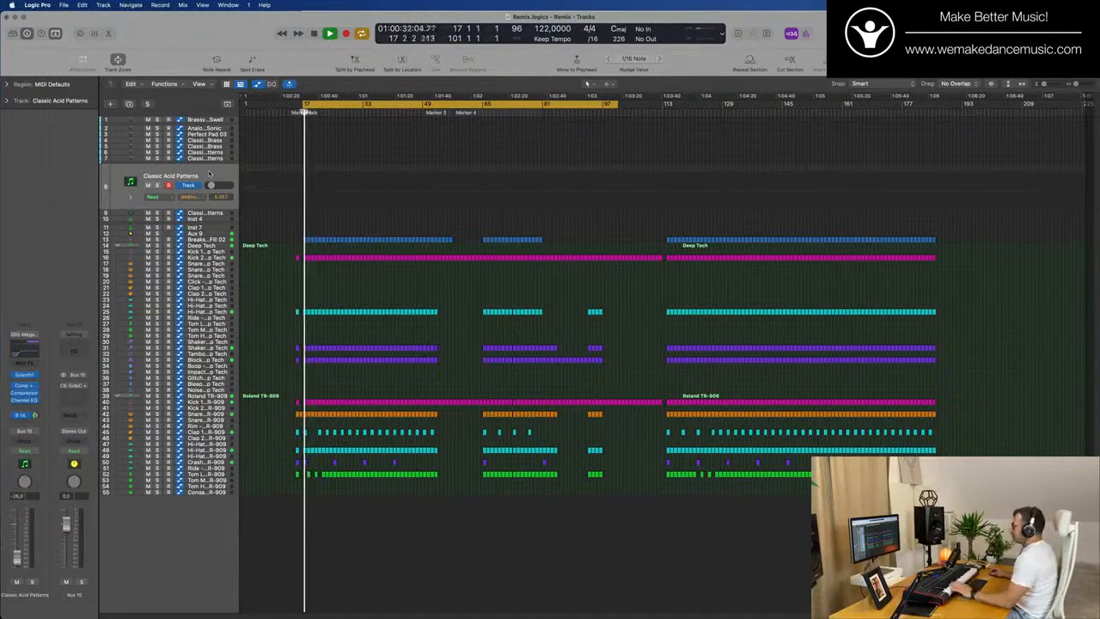
{"action": "left_click", "coordinate": [217, 159]}
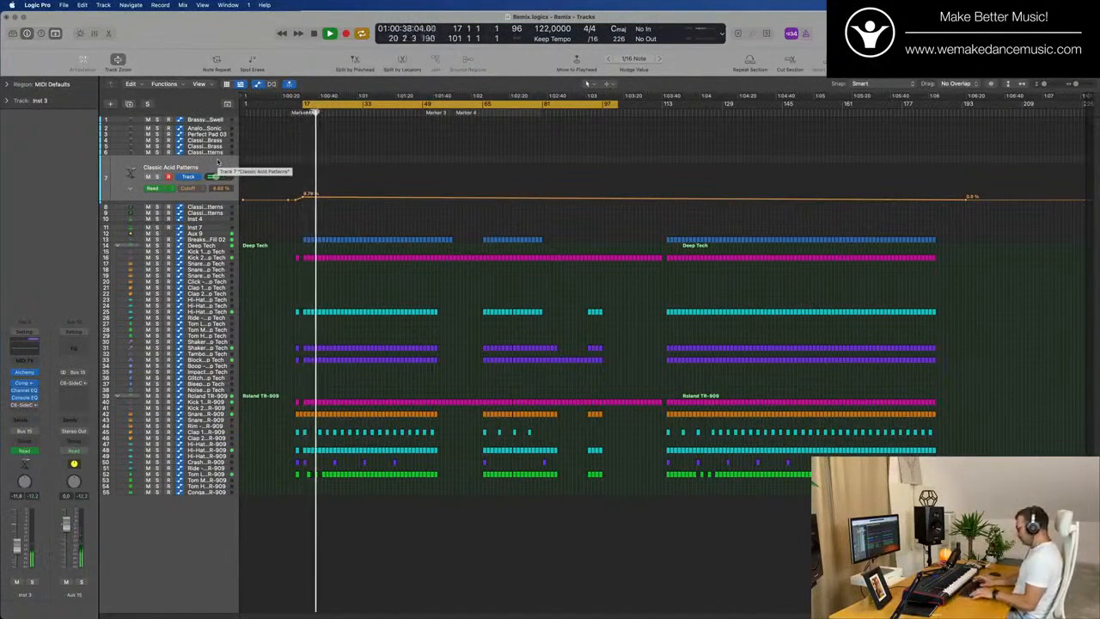
{"action": "key", "text": "ctrl+super+BackSpace"}
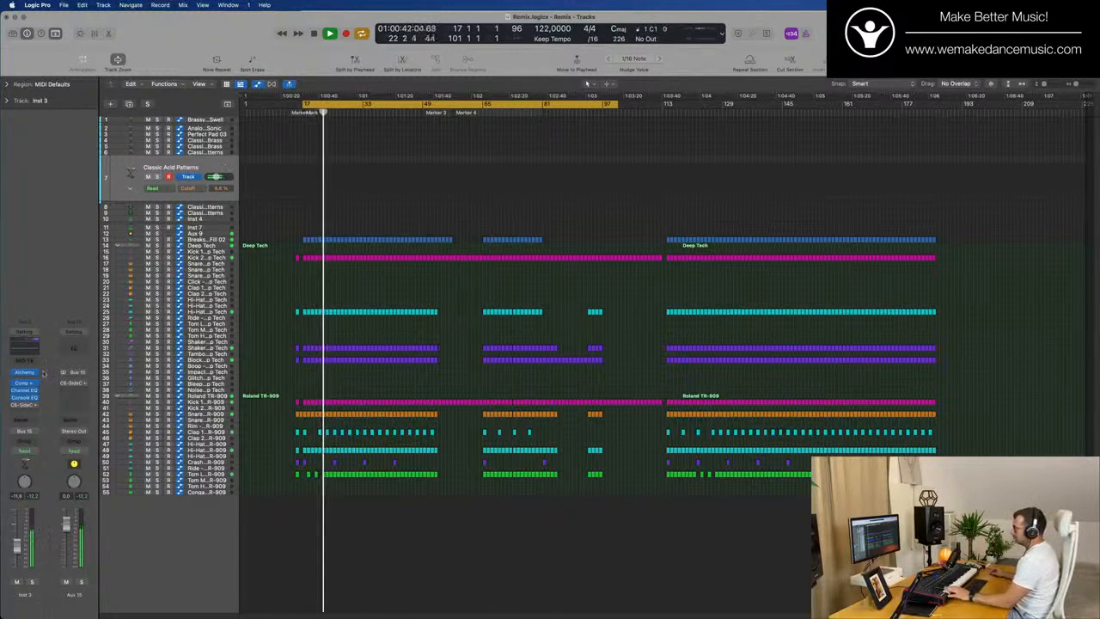
- Open the Alchemy instrument on the Classic Acid Patterns track and raise the track volume to -9.6 dB
{"action": "left_click", "coordinate": [24, 373]}
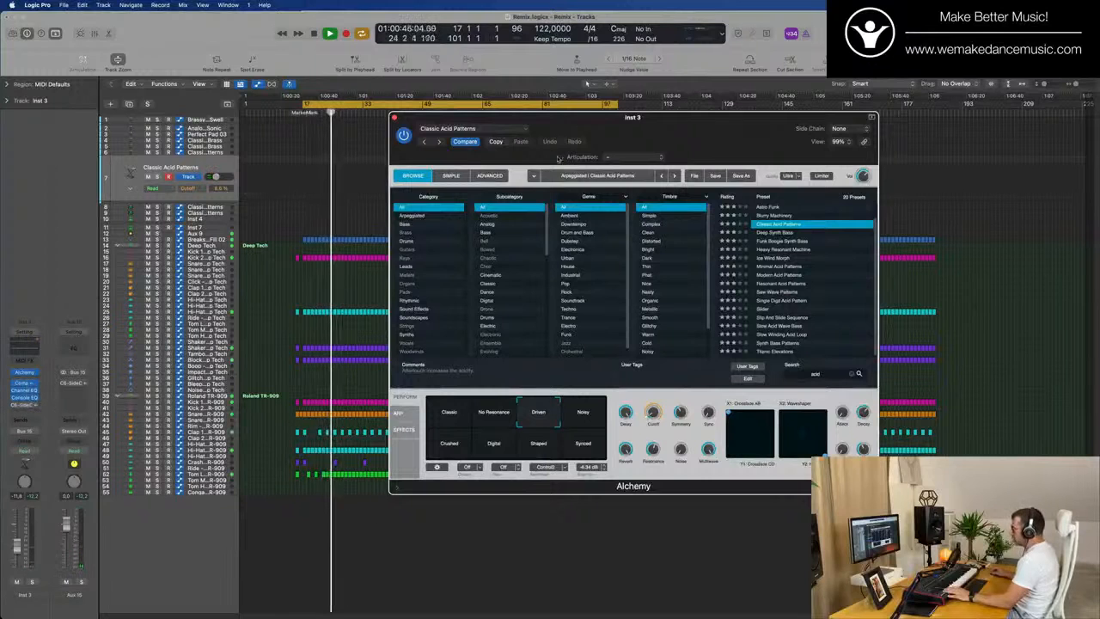
{"action": "mouse_move", "coordinate": [656, 119]}
{"action": "left_mouse_down"}
{"action": "mouse_move", "coordinate": [673, 122]}
{"action": "mouse_move", "coordinate": [640, 112]}
{"action": "mouse_move", "coordinate": [651, 111]}
{"action": "left_mouse_up"}
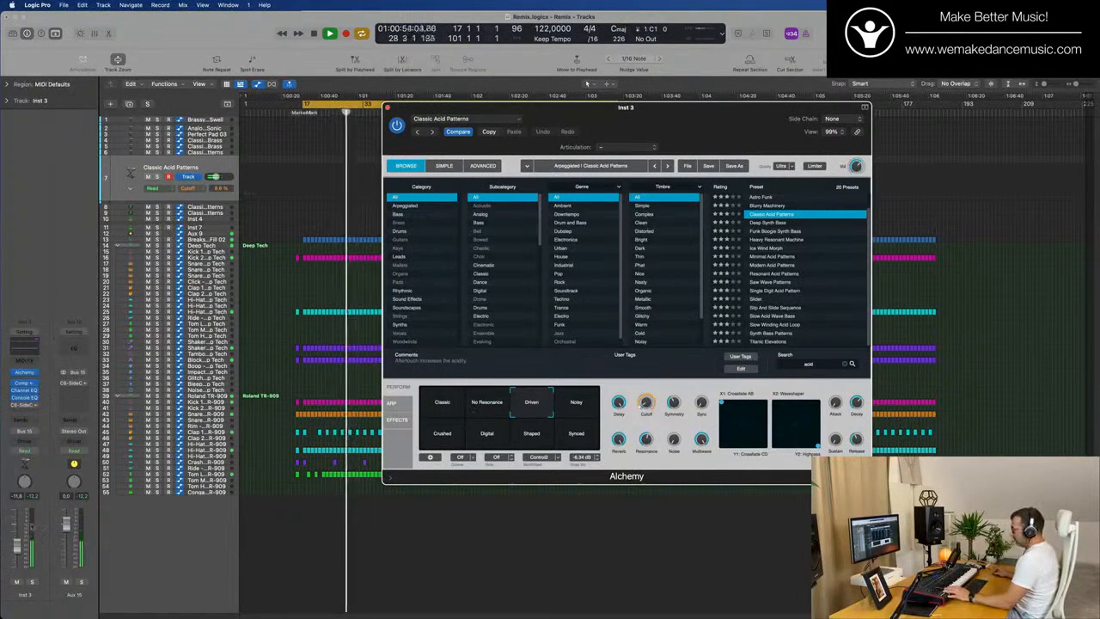
{"action": "left_click_drag", "start_coordinate": [17, 543], "coordinate": [17, 544]}
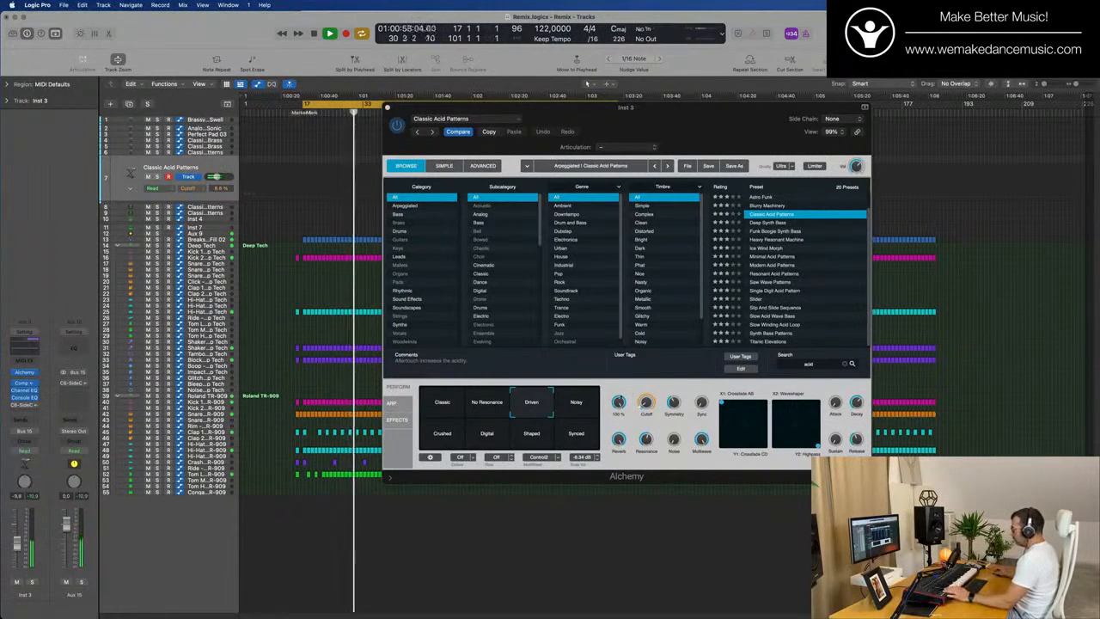
- Choose Alchemy's Classic performance snapshot and adjust Cutoff and Sync, with the track volume trimmed to -10.0 dB
{"action": "left_click", "coordinate": [436, 410]}
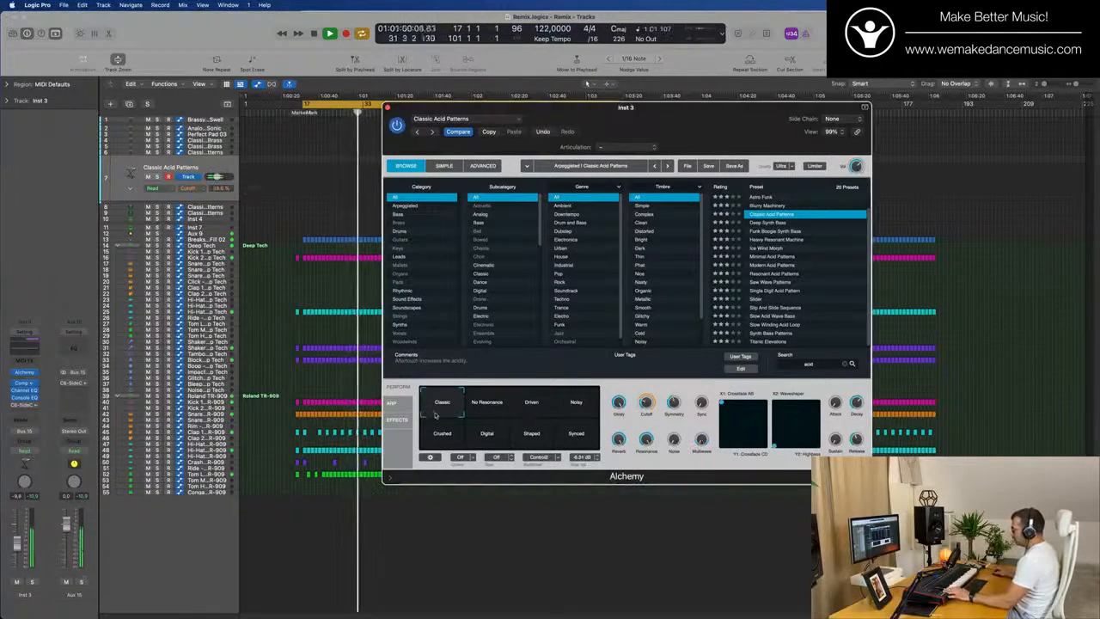
{"action": "left_click_drag", "start_coordinate": [18, 544], "coordinate": [17, 542]}
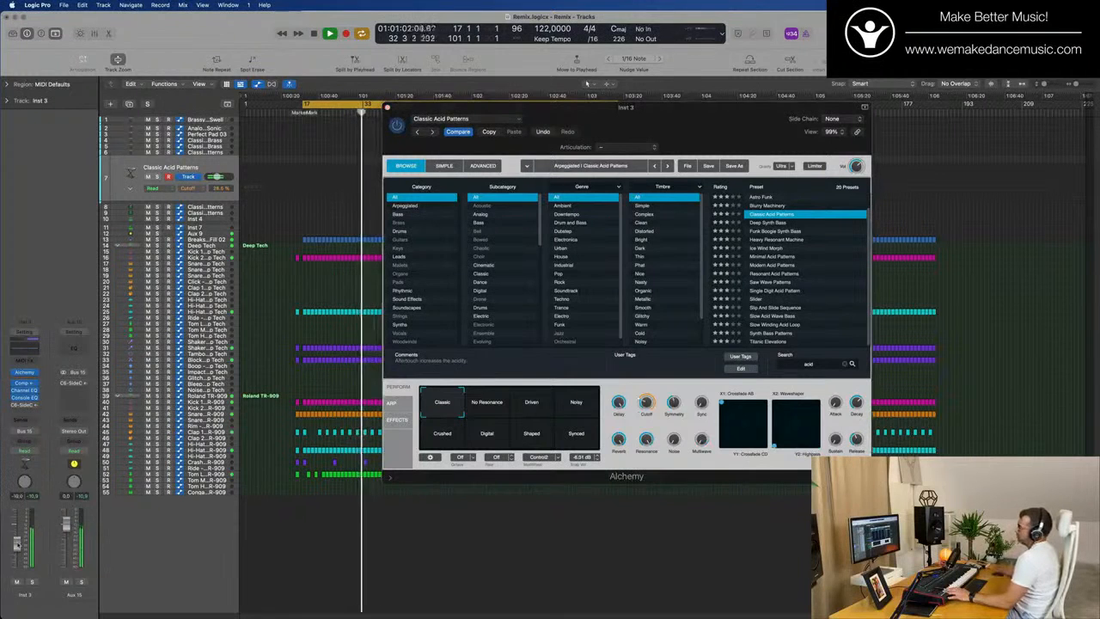
{"action": "left_click_drag", "start_coordinate": [644, 404], "coordinate": [643, 402]}
{"action": "left_click_drag", "start_coordinate": [703, 387], "coordinate": [701, 405]}
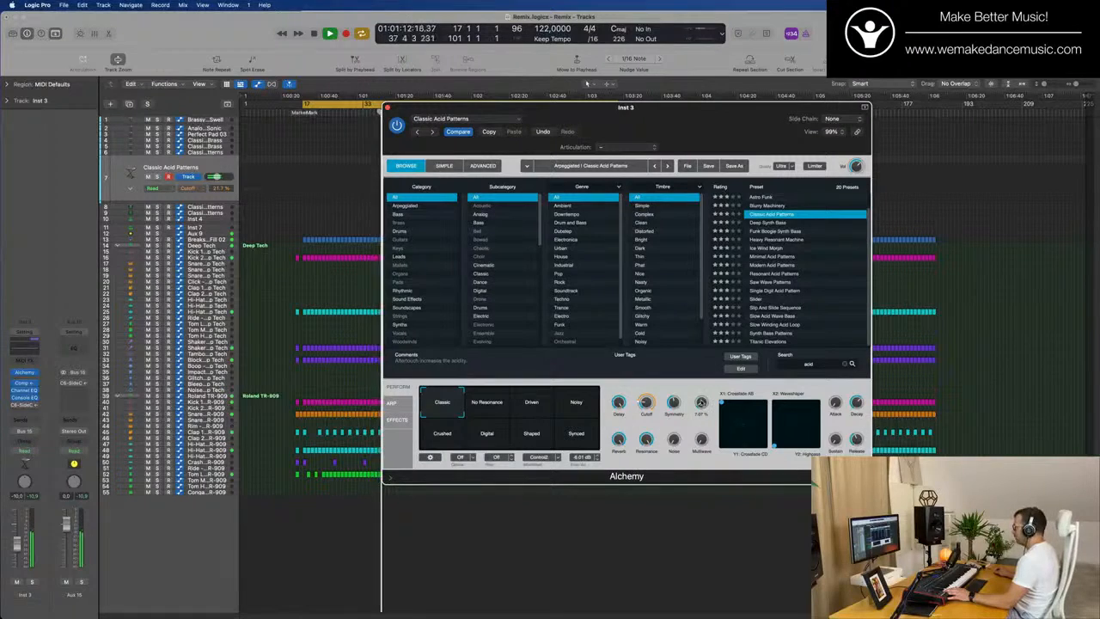
- Show Alchemy's arpeggiator and try the Falling Pattern and Ramp Down 16 Notes presets on its velocity steps
{"action": "left_click", "coordinate": [400, 403]}
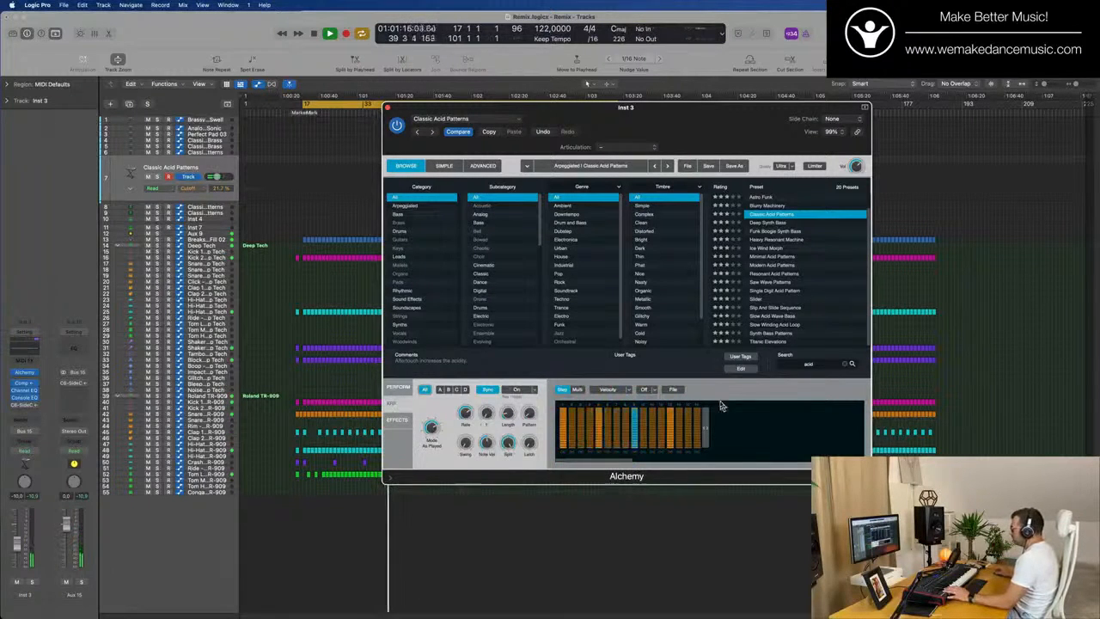
{"action": "left_click", "coordinate": [672, 389]}
{"action": "mouse_move", "coordinate": [684, 403]}
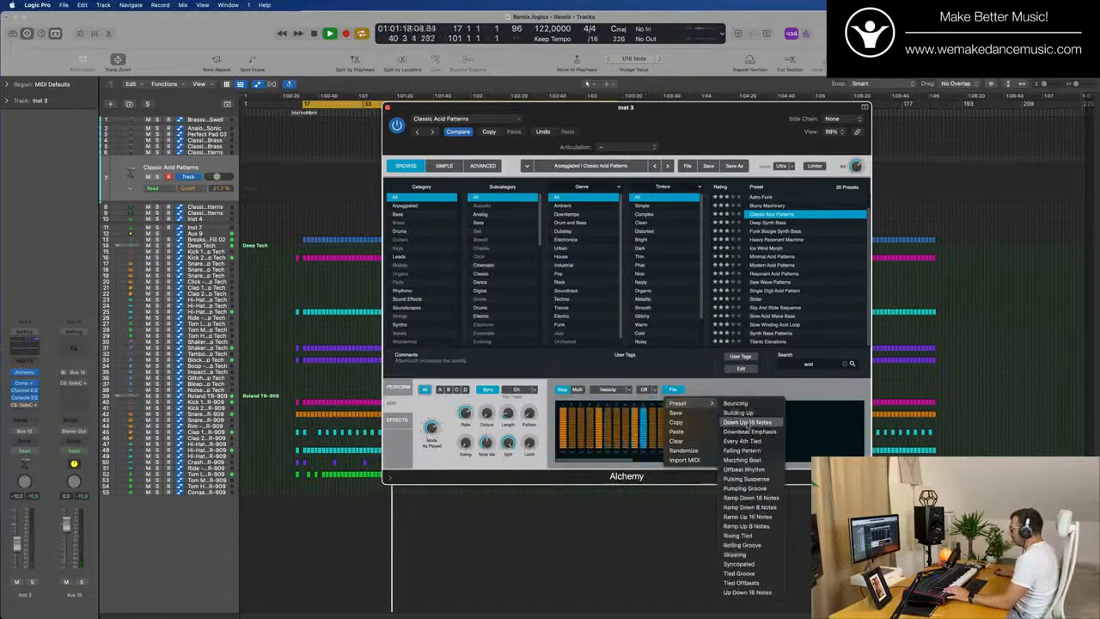
{"action": "left_click", "coordinate": [741, 450]}
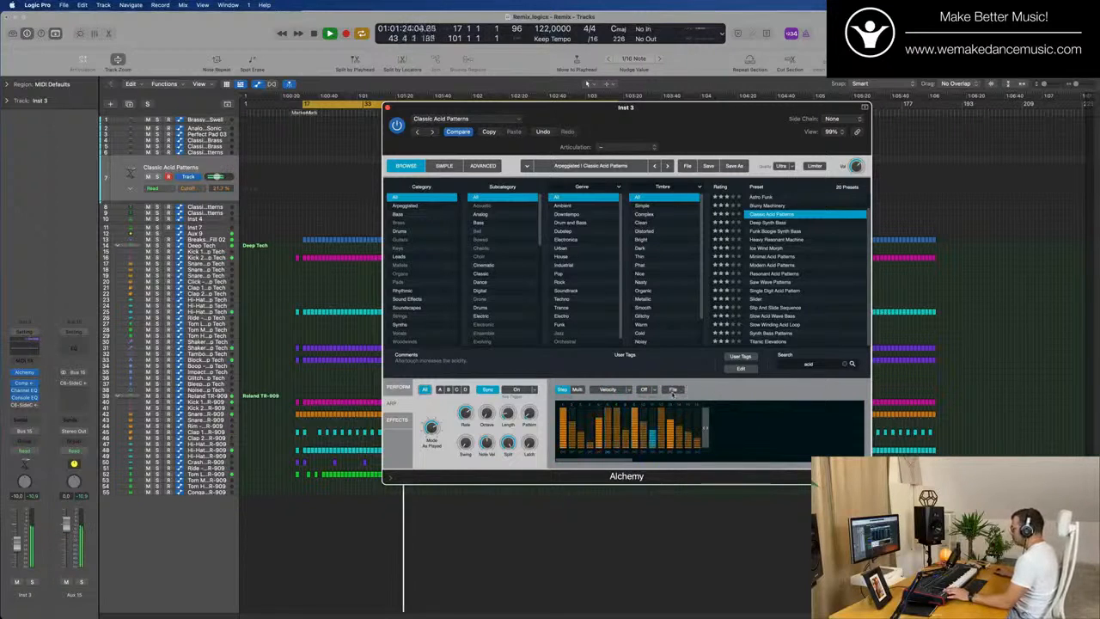
{"action": "left_click", "coordinate": [674, 391]}
{"action": "mouse_move", "coordinate": [681, 404]}
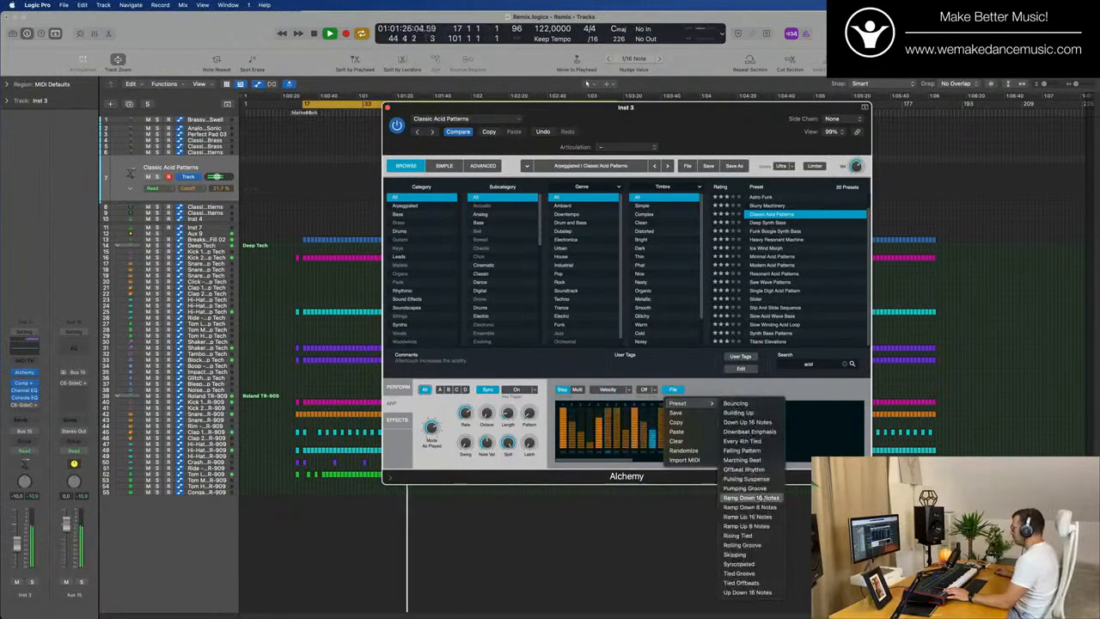
{"action": "left_click", "coordinate": [750, 498]}
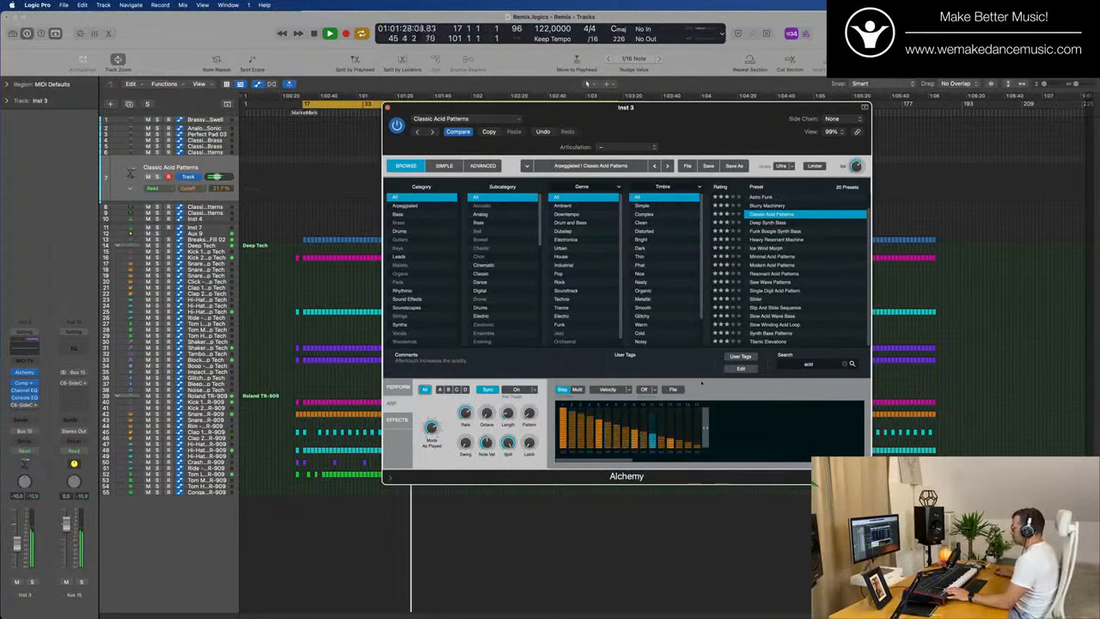
- Try two further presets on the arpeggiator's velocity steps, including Rolling Groove
{"action": "left_click", "coordinate": [673, 390]}
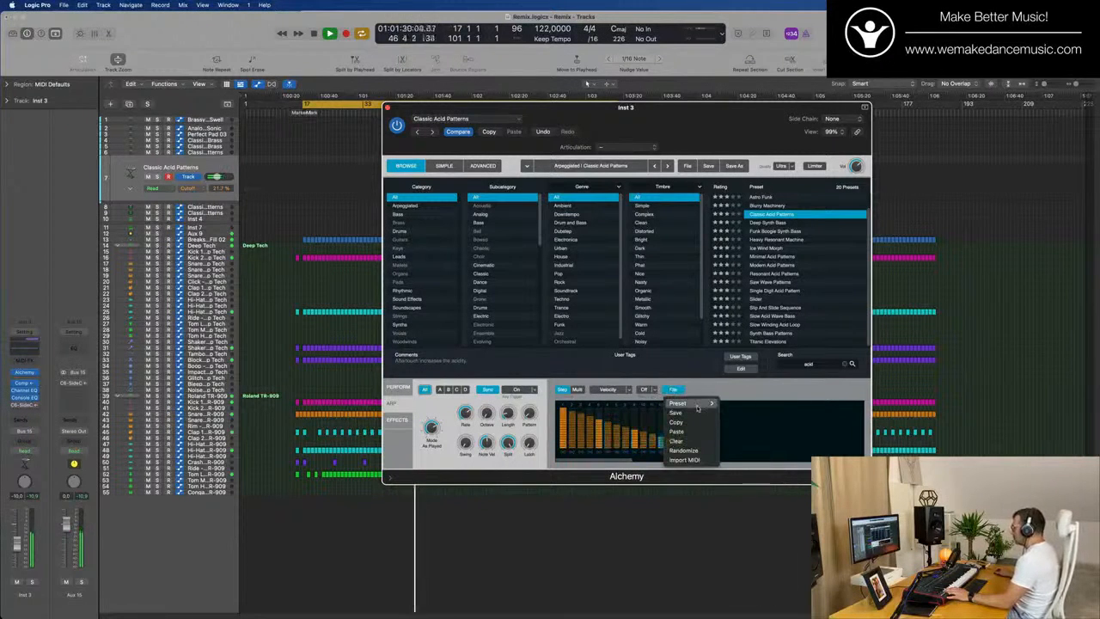
{"action": "mouse_move", "coordinate": [698, 408]}
{"action": "left_click", "coordinate": [751, 531]}
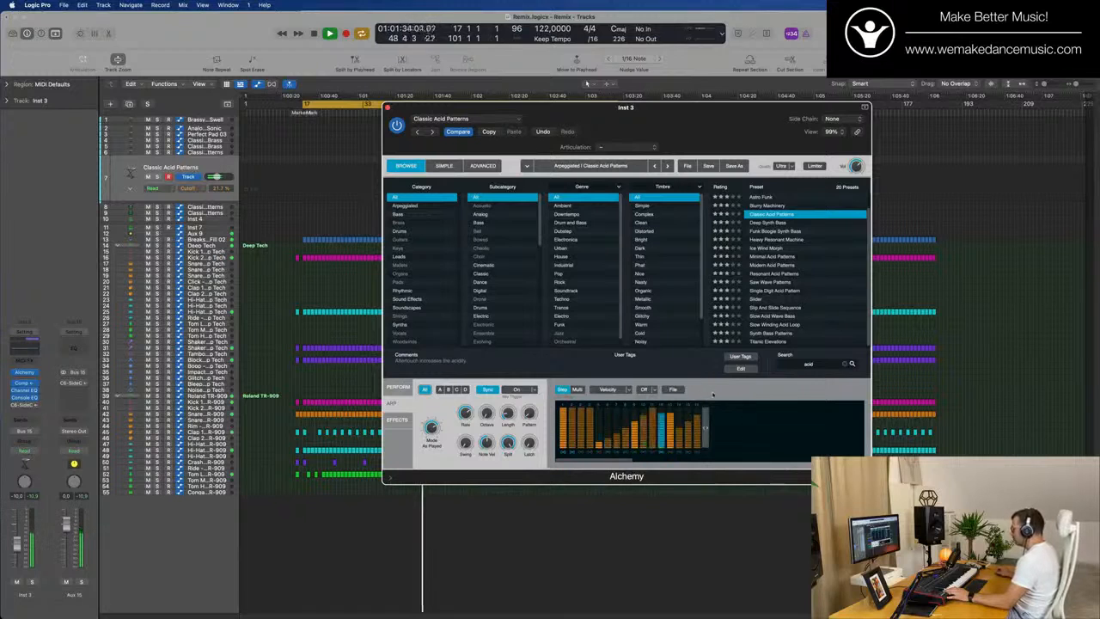
{"action": "left_click", "coordinate": [681, 391]}
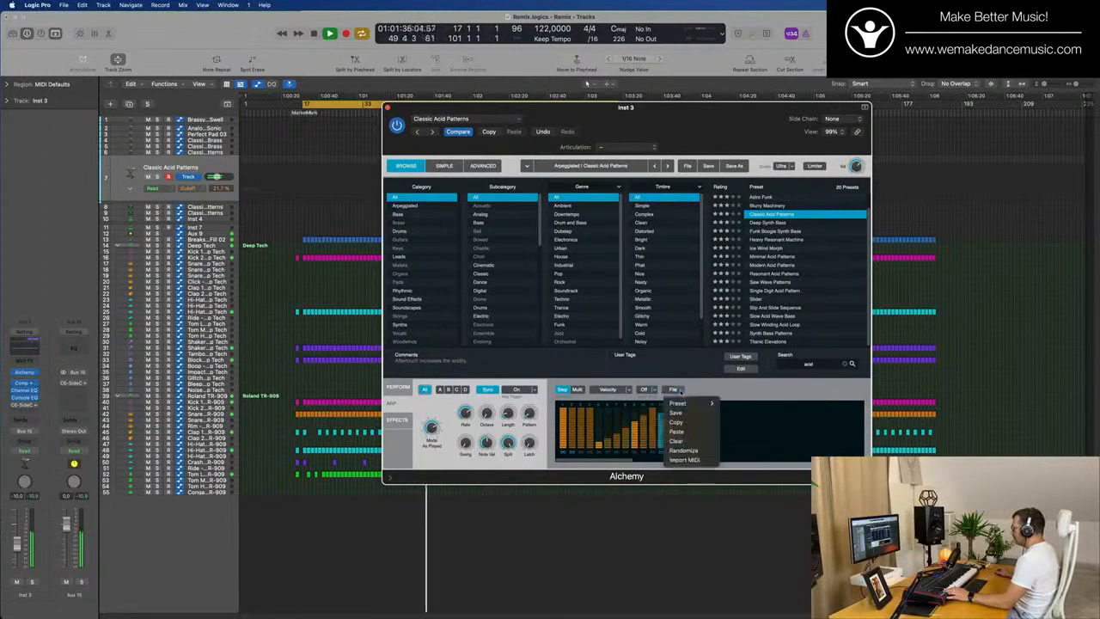
{"action": "mouse_move", "coordinate": [698, 403]}
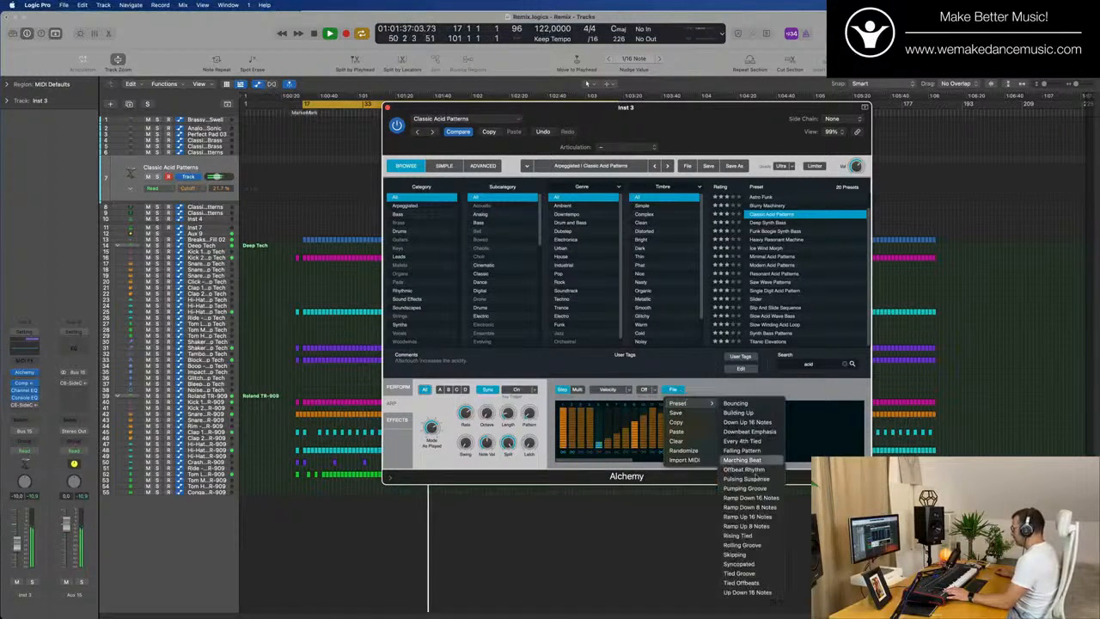
{"action": "left_click", "coordinate": [744, 544]}
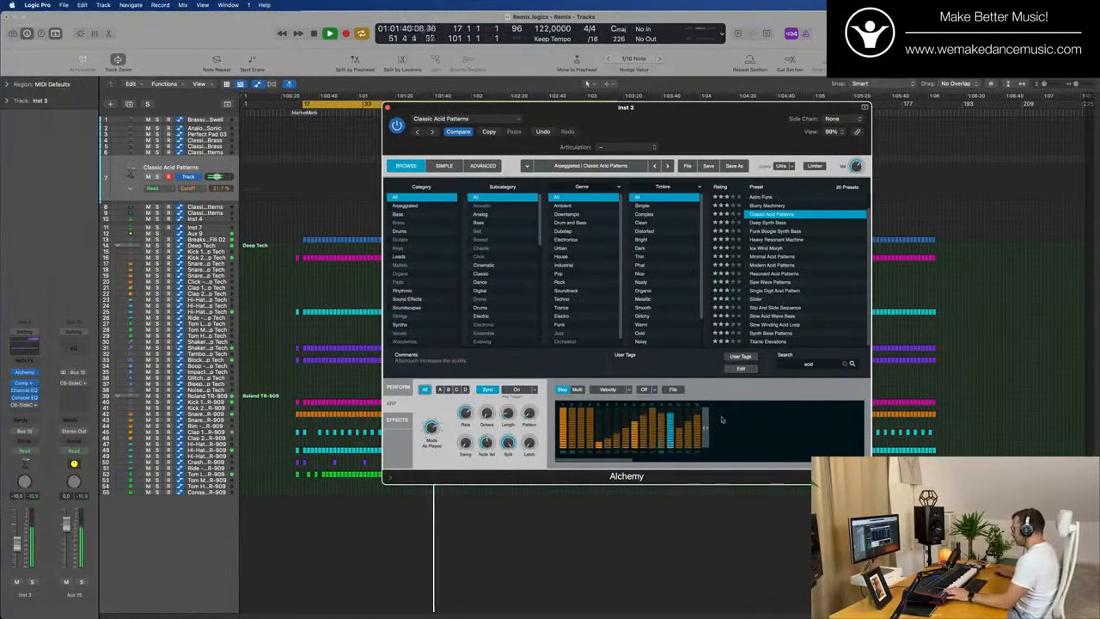
- Load the Syncopated preset for the arpeggiator's velocity steps and set the step snap value to 1/2
{"action": "left_click", "coordinate": [668, 391]}
{"action": "mouse_move", "coordinate": [684, 404]}
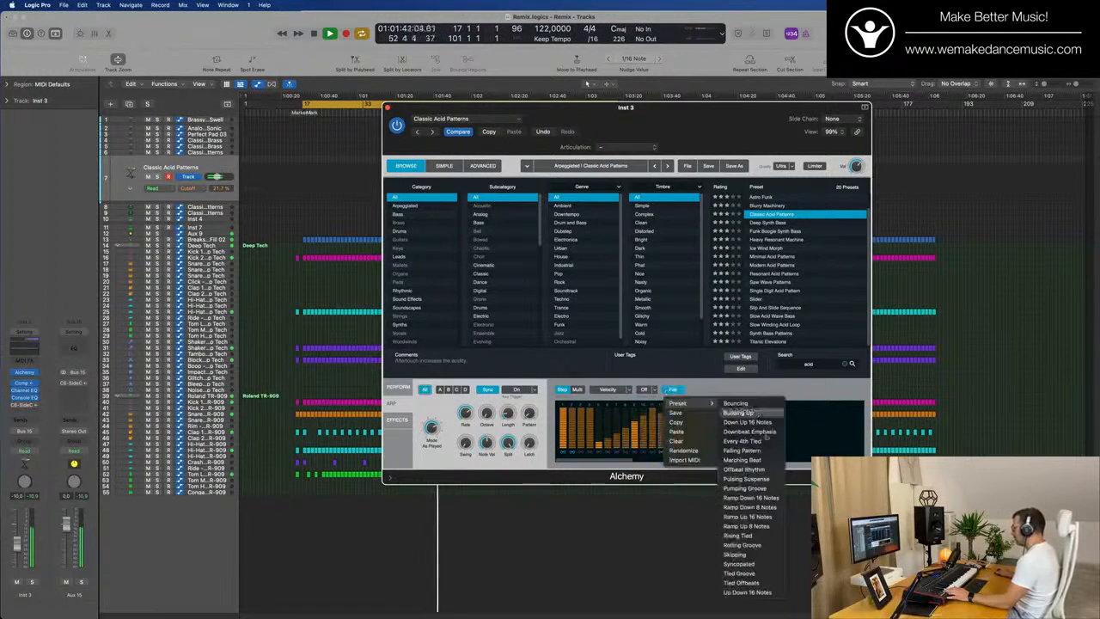
{"action": "left_click", "coordinate": [748, 561]}
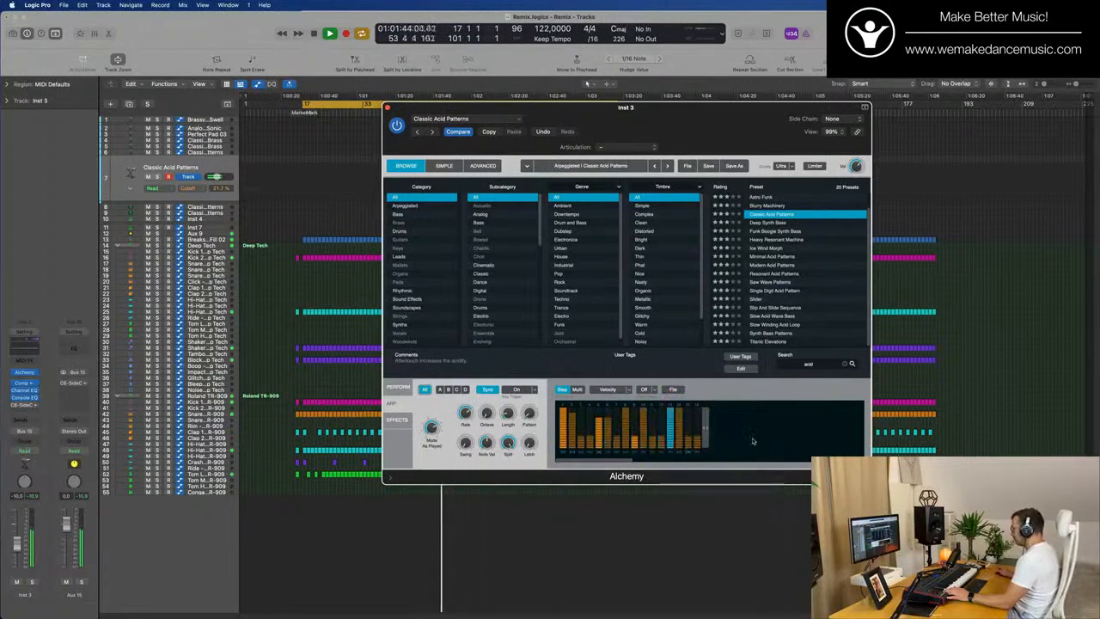
{"action": "left_click_drag", "start_coordinate": [691, 111], "coordinate": [619, 116]}
{"action": "left_click", "coordinate": [573, 393]}
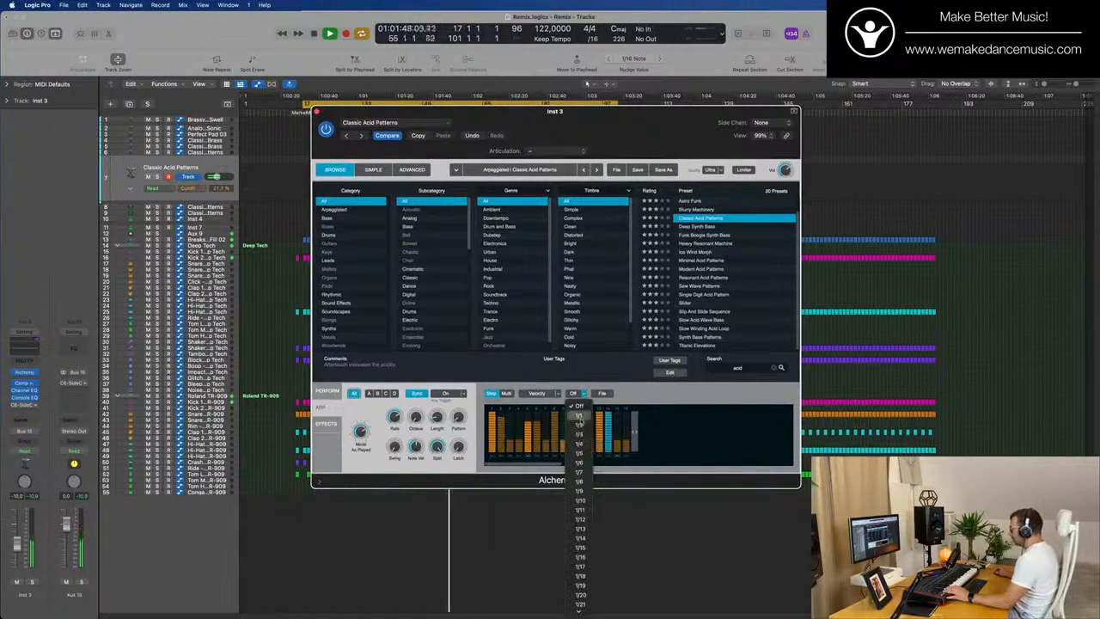
{"action": "left_click", "coordinate": [580, 425]}
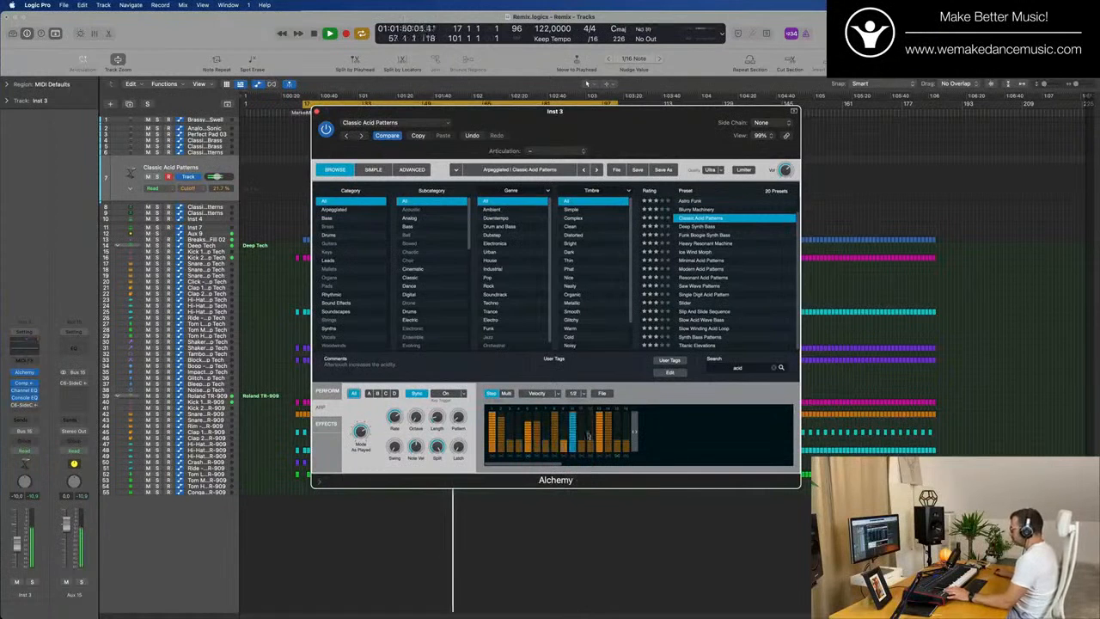
- Experiment with the arpeggiator's Pattern knob and shorten the step sequence to 8 steps
{"action": "left_click_drag", "start_coordinate": [616, 120], "coordinate": [717, 145]}
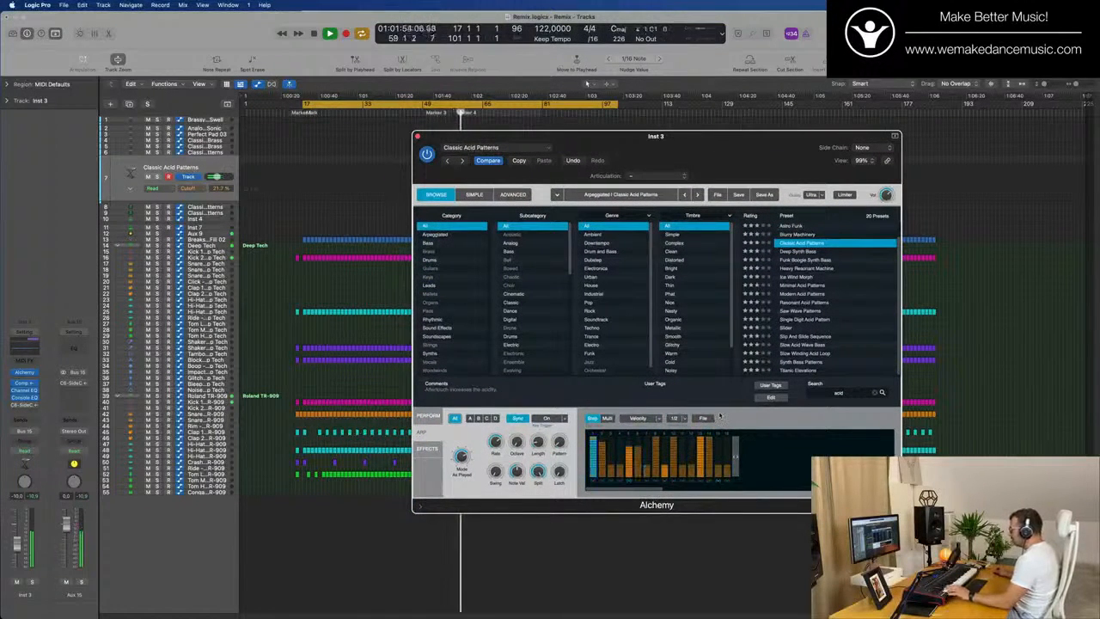
{"action": "left_click_drag", "start_coordinate": [559, 442], "coordinate": [559, 433]}
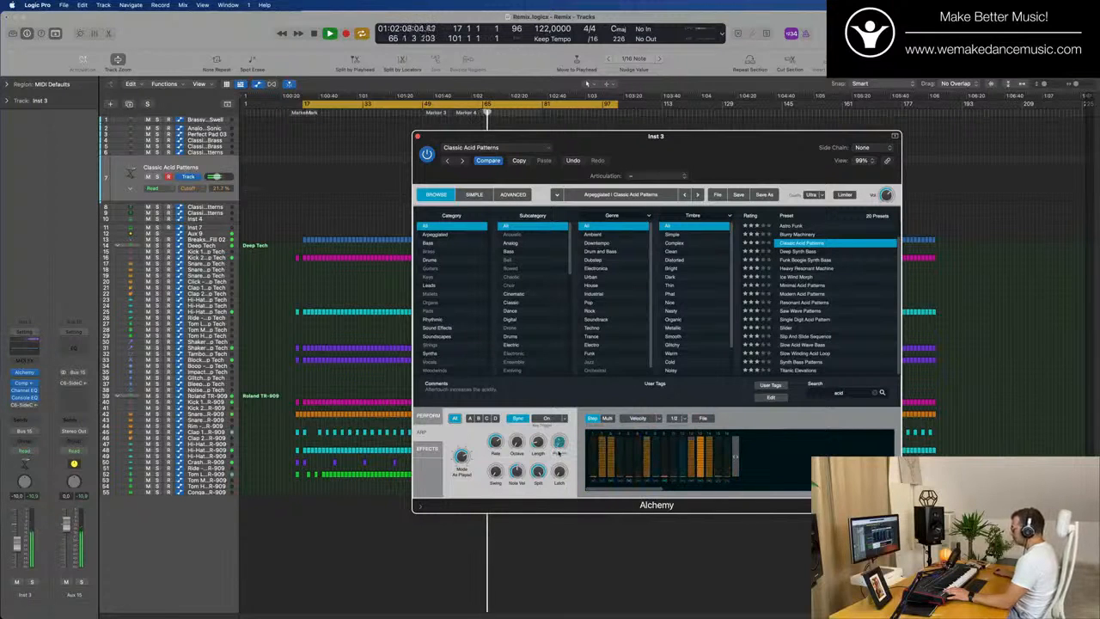
{"action": "mouse_move", "coordinate": [559, 453]}
{"action": "left_mouse_down"}
{"action": "mouse_move", "coordinate": [559, 378]}
{"action": "mouse_move", "coordinate": [558, 465]}
{"action": "left_mouse_up"}
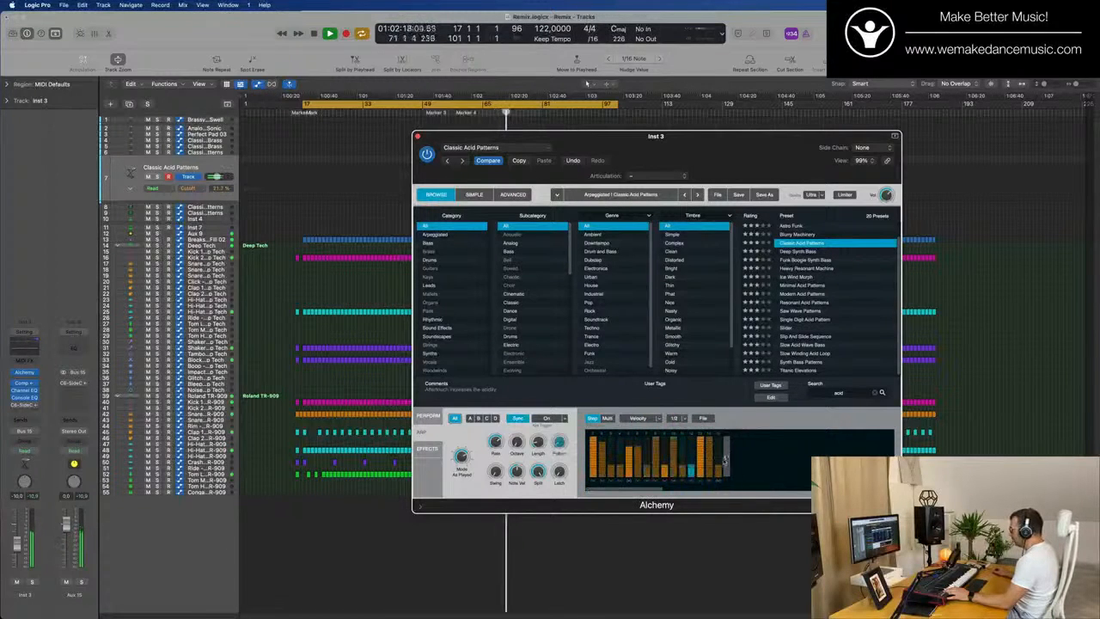
{"action": "left_click_drag", "start_coordinate": [727, 459], "coordinate": [673, 464]}
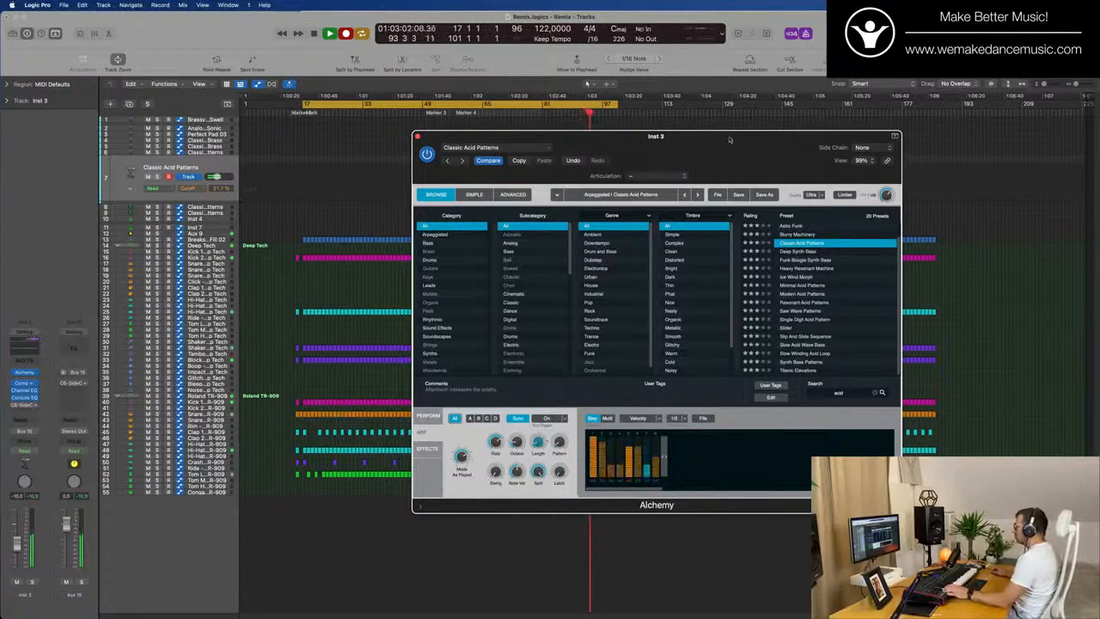
- Move the Alchemy window aside, shorten the newly recorded Classic Acid Patterns region from bar 17, and open it in the Piano Roll
{"action": "left_click_drag", "start_coordinate": [732, 137], "coordinate": [1099, 186]}
{"action": "left_click_drag", "start_coordinate": [576, 160], "coordinate": [315, 160]}
{"action": "double_click", "coordinate": [316, 160]}
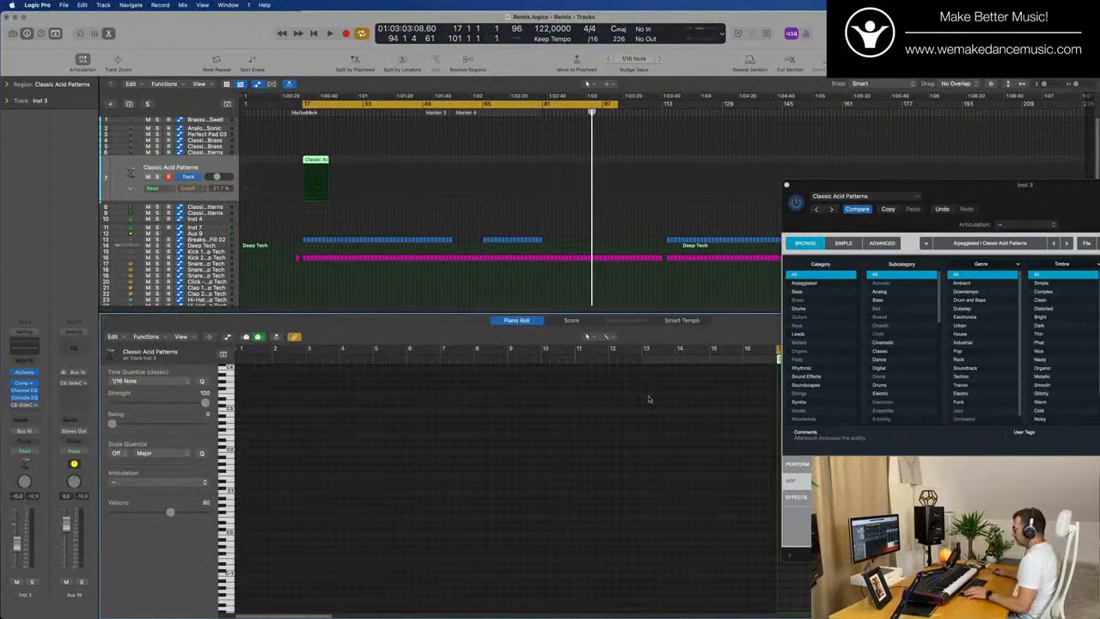
{"action": "scroll", "coordinate": [651, 398], "scroll_direction": "right", "scroll_amount": 15}
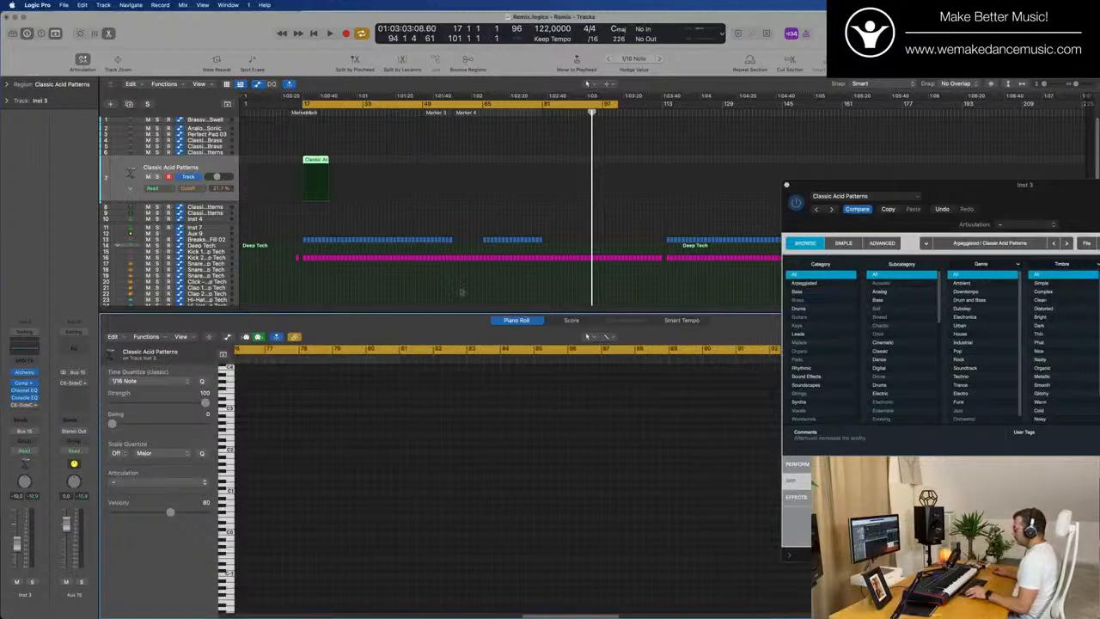
{"action": "left_click", "coordinate": [293, 154]}
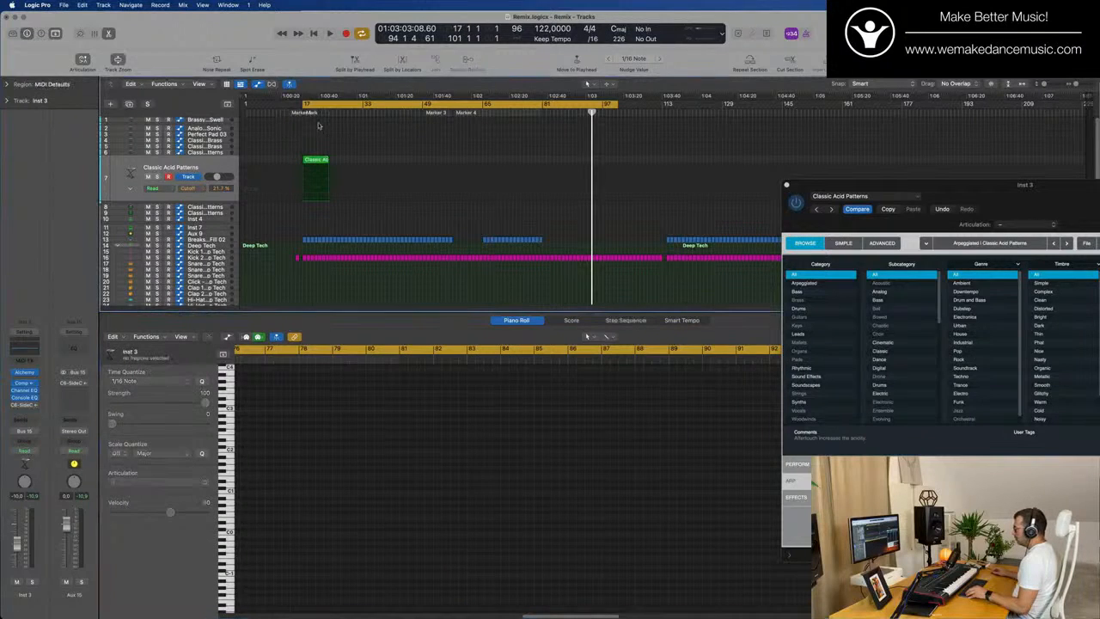
- Select the Classic Acid Patterns region at bar 17 and bring its notes into view in the Piano Roll
{"action": "left_click", "coordinate": [316, 113]}
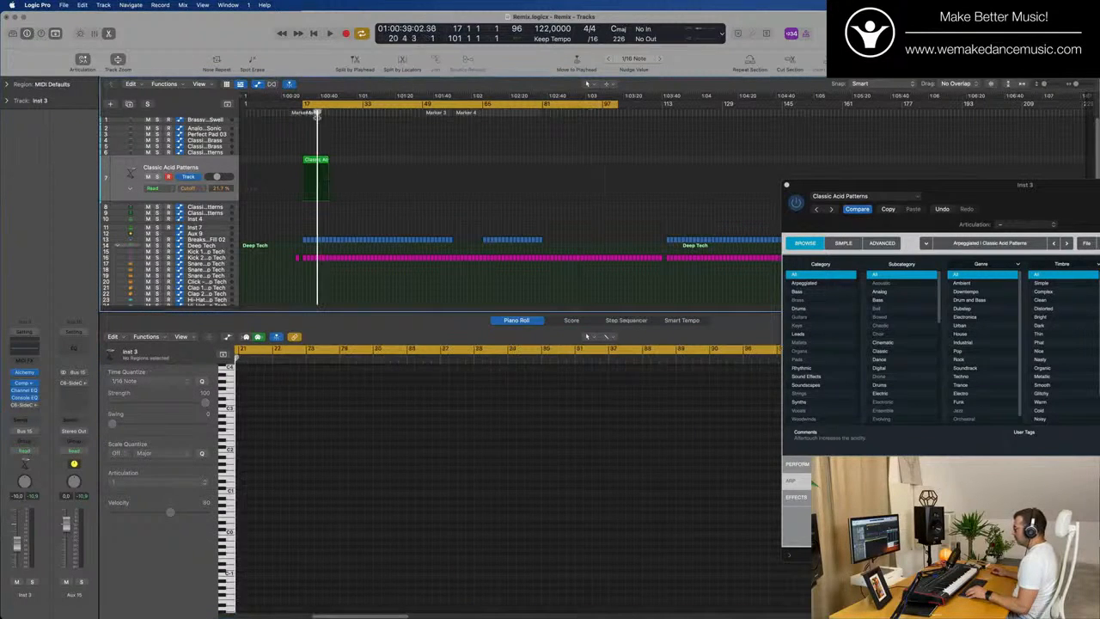
{"action": "left_click", "coordinate": [307, 160]}
{"action": "scroll", "coordinate": [343, 566], "scroll_direction": "left", "scroll_amount": 5}
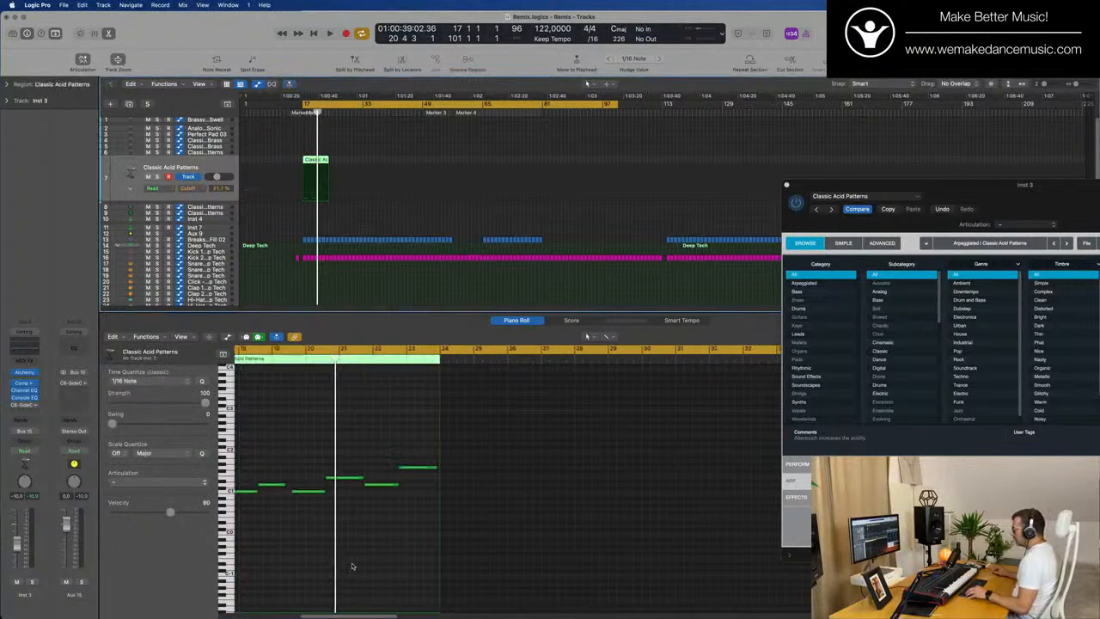
{"action": "scroll", "coordinate": [329, 564], "scroll_direction": "up", "scroll_amount": 5}
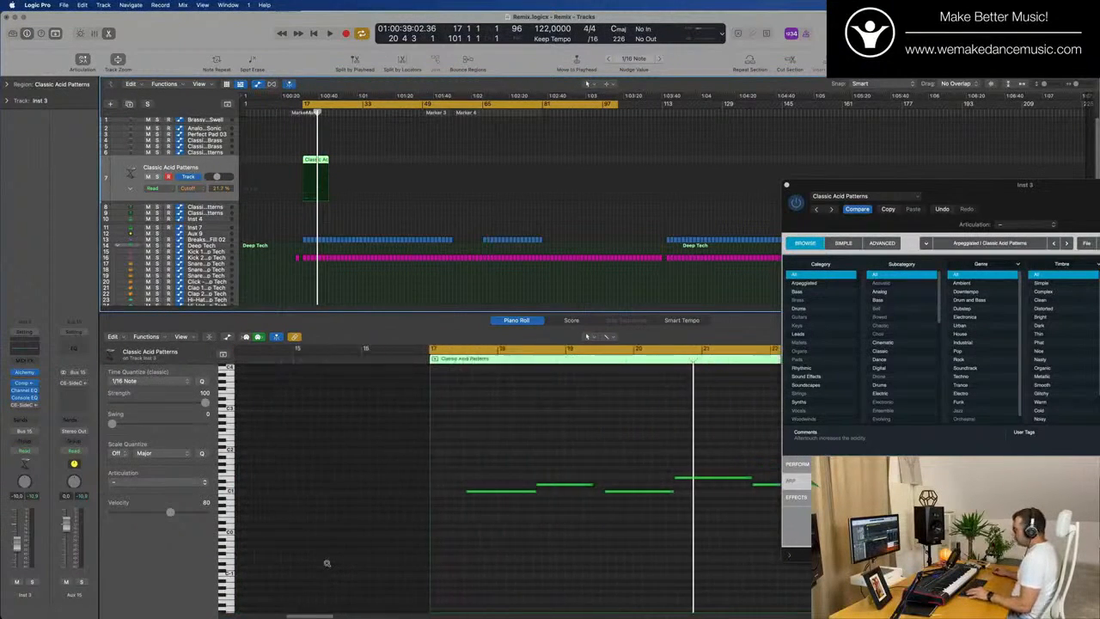
{"action": "scroll", "coordinate": [337, 565], "scroll_direction": "down", "scroll_amount": 3}
- Select all six notes of the Classic Acid Patterns region and move them earlier so the first one starts at bar 17
{"action": "left_click", "coordinate": [508, 566]}
{"action": "key", "text": "super+a"}
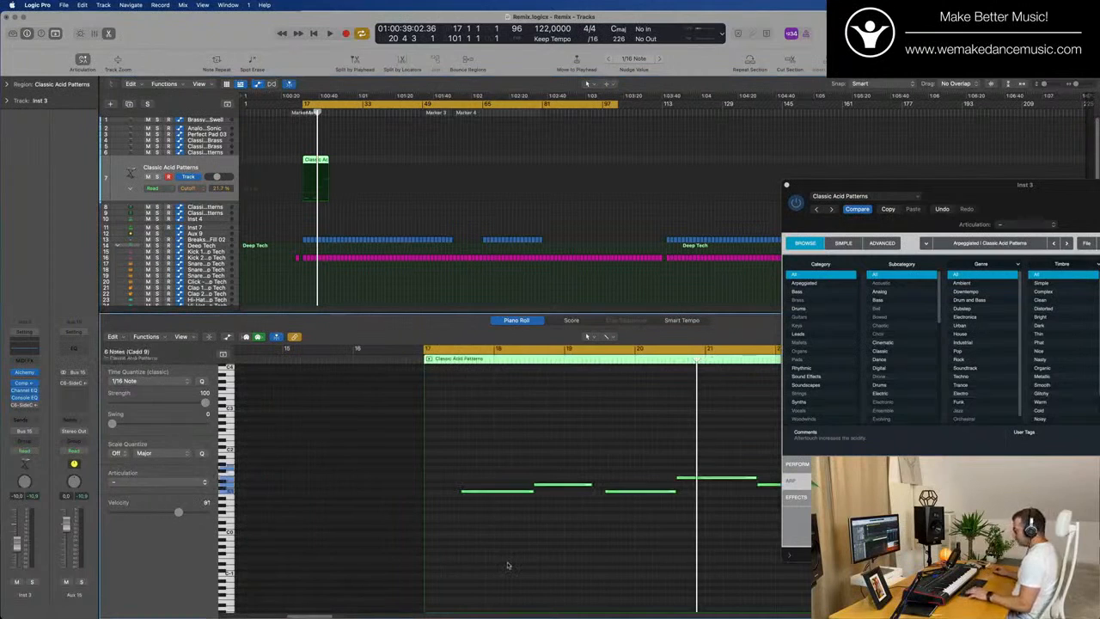
{"action": "left_click", "coordinate": [525, 551]}
{"action": "scroll", "coordinate": [474, 458], "scroll_direction": "down", "scroll_amount": 2}
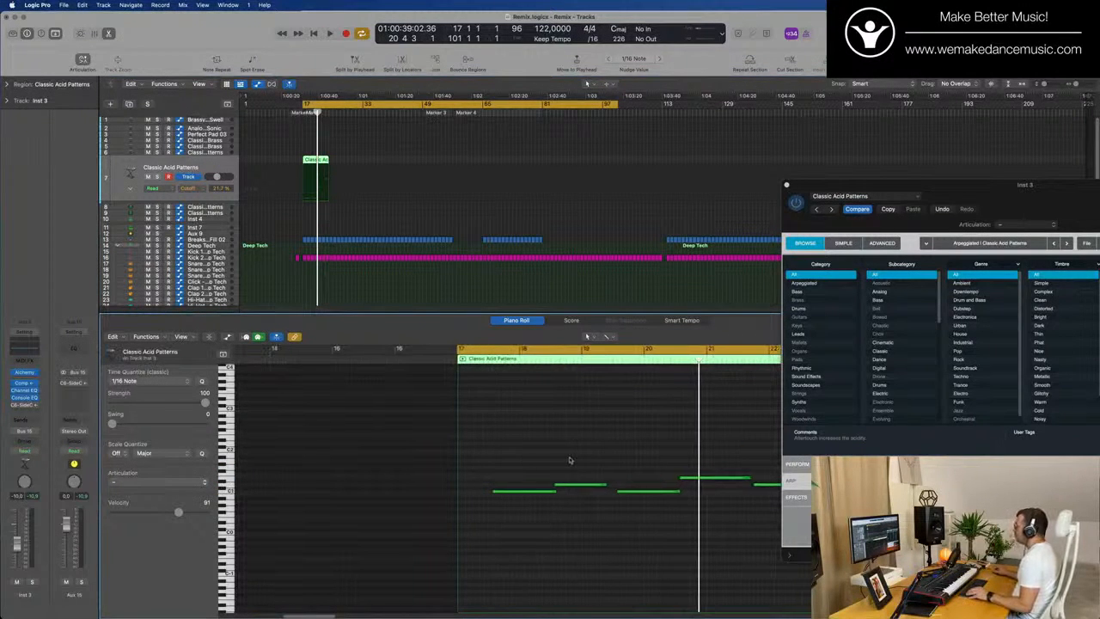
{"action": "scroll", "coordinate": [569, 461], "scroll_direction": "right", "scroll_amount": 4}
{"action": "left_click_drag", "start_coordinate": [584, 463], "coordinate": [778, 487]}
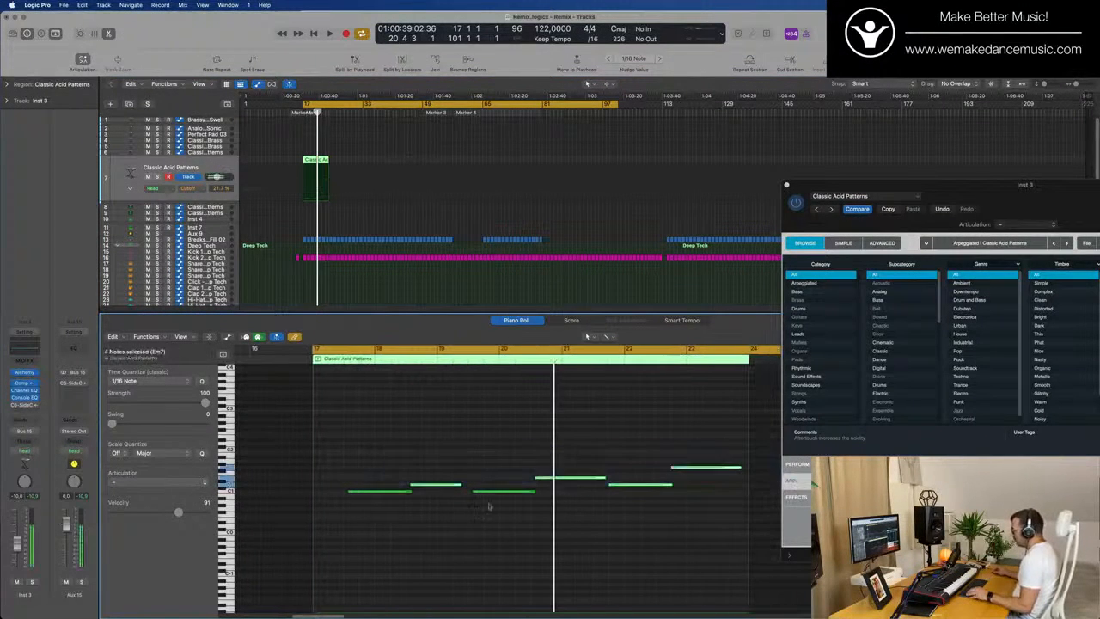
{"action": "left_click_drag", "start_coordinate": [346, 449], "coordinate": [756, 571]}
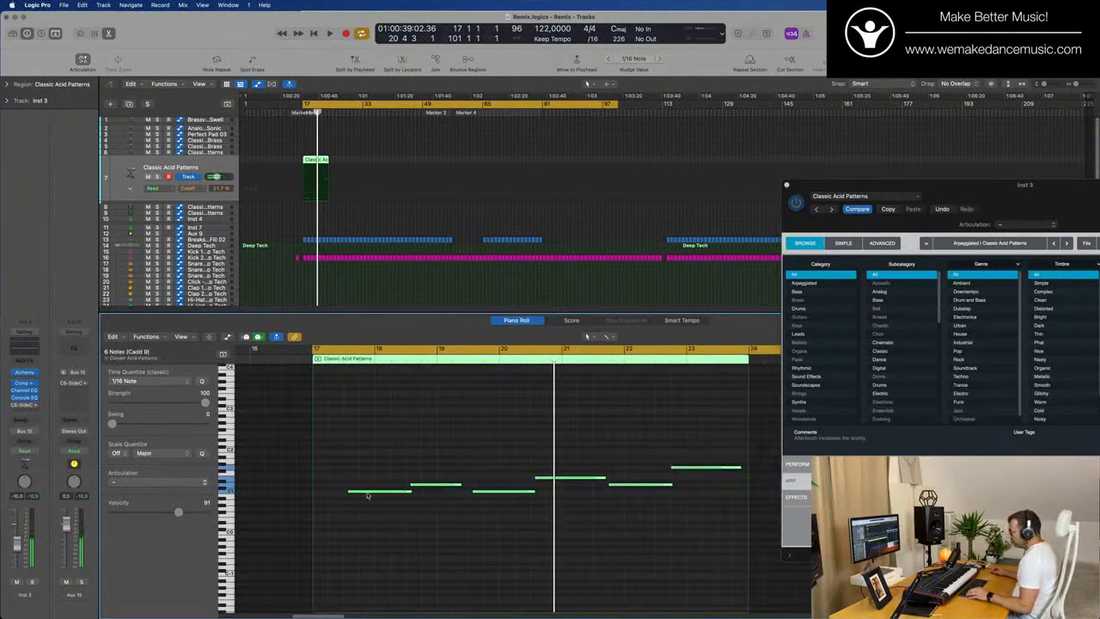
{"action": "left_click_drag", "start_coordinate": [363, 494], "coordinate": [387, 505]}
{"action": "left_click", "coordinate": [383, 501]}
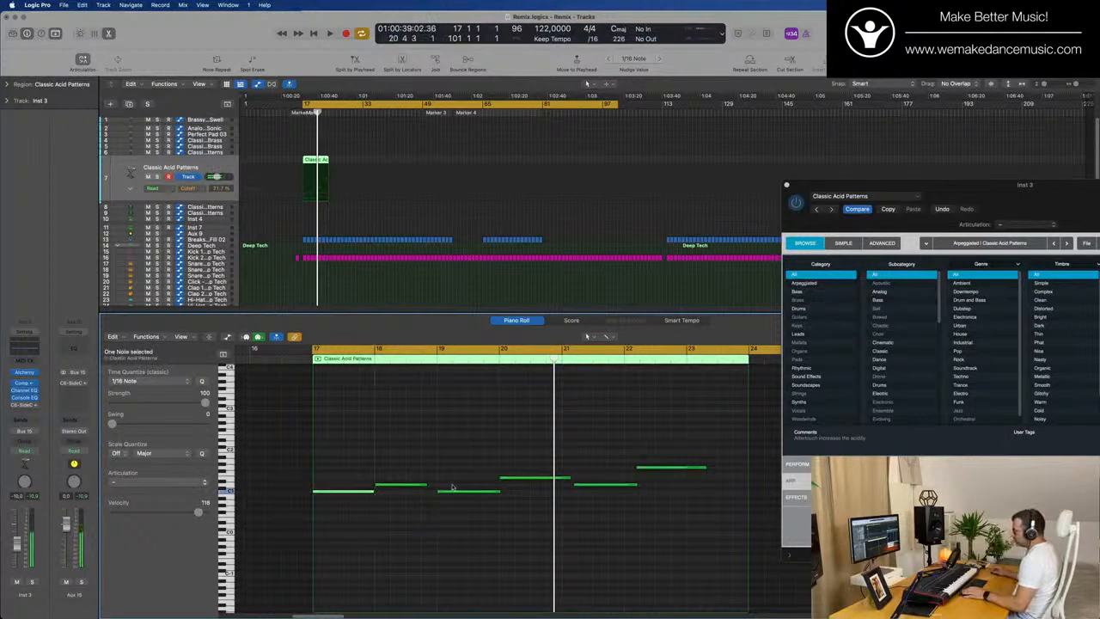
- Play the region and lengthen the second note, D1 at bar 18, to one full bar
{"action": "key", "text": "space"}
{"action": "left_click", "coordinate": [404, 496]}
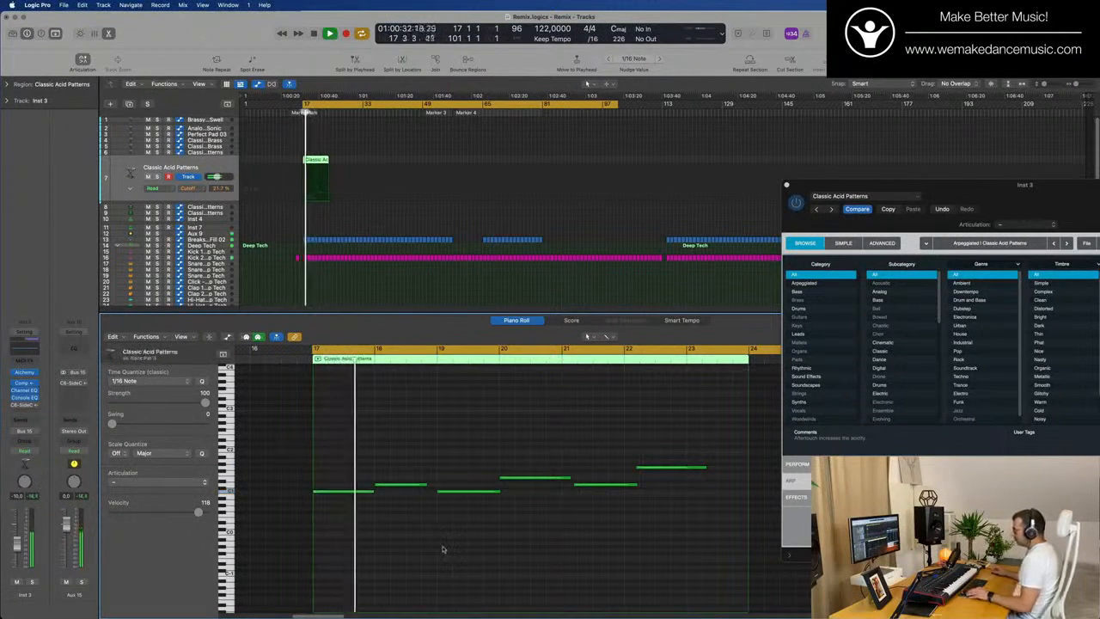
{"action": "scroll", "coordinate": [430, 487], "scroll_direction": "left", "scroll_amount": 1}
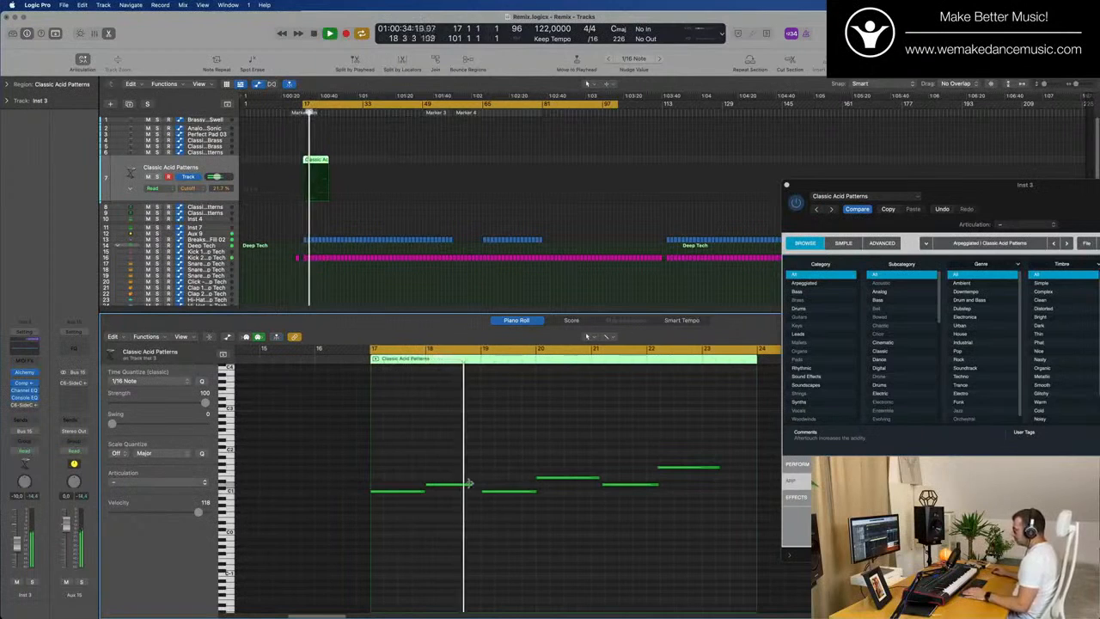
{"action": "left_click", "coordinate": [431, 487]}
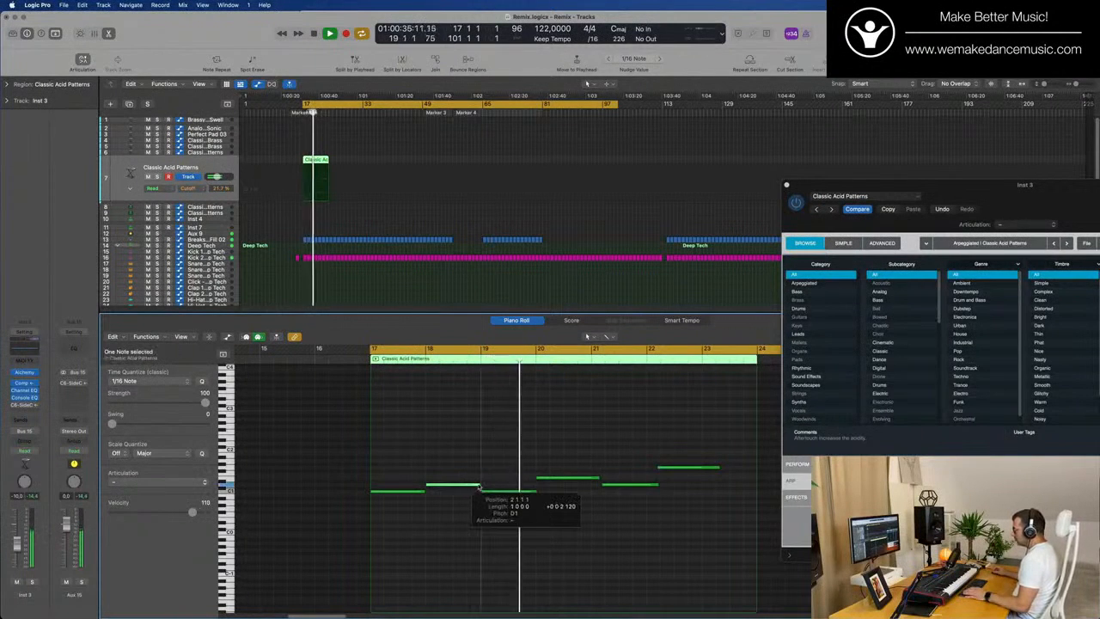
{"action": "left_click", "coordinate": [636, 514]}
- Delete the first two notes, move the remaining four so they start at bar 17, and play the result
{"action": "key", "text": "space"}
{"action": "key", "text": "space"}
{"action": "key", "text": "space"}
{"action": "left_click_drag", "start_coordinate": [452, 450], "coordinate": [397, 526]}
{"action": "left_click_drag", "start_coordinate": [495, 440], "coordinate": [729, 528]}
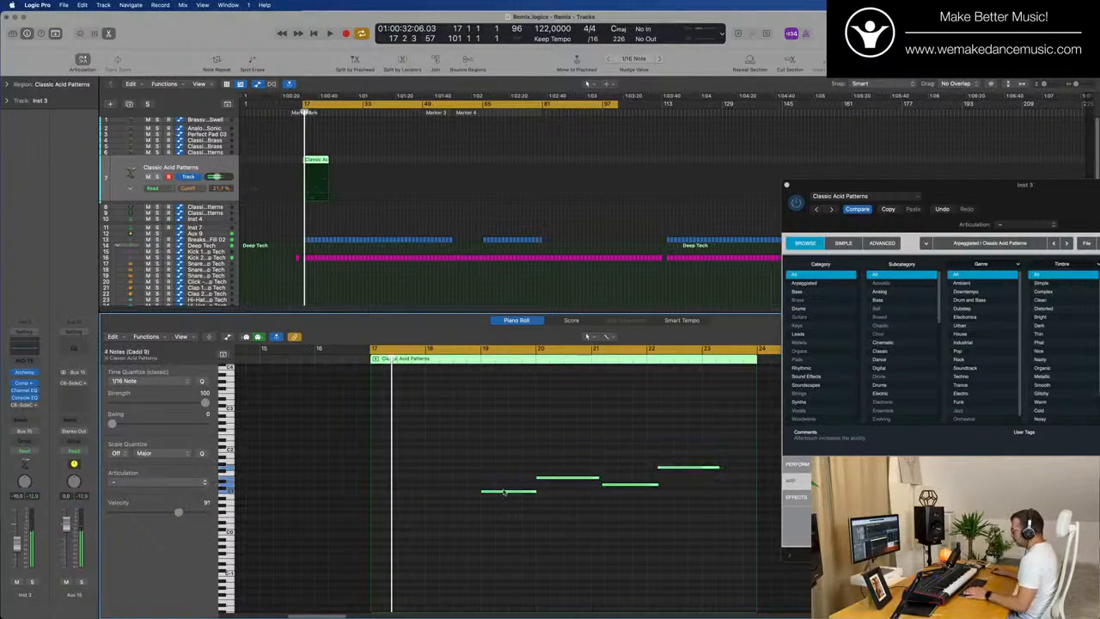
{"action": "left_click_drag", "start_coordinate": [504, 493], "coordinate": [392, 494]}
{"action": "key", "text": "space"}
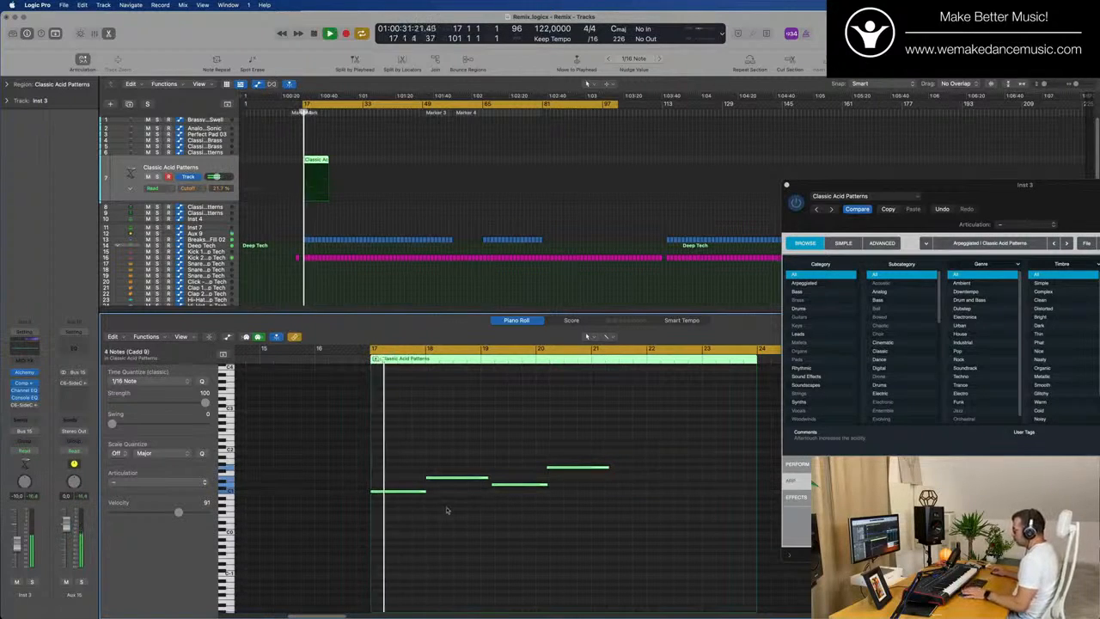
- Trim the second note to end at bar 19 and align the last two notes to start at bars 19 and 20
{"action": "left_click", "coordinate": [493, 512]}
{"action": "scroll", "coordinate": [494, 512], "scroll_direction": "up", "scroll_amount": 2}
{"action": "scroll", "coordinate": [499, 513], "scroll_direction": "up", "scroll_amount": 3}
{"action": "scroll", "coordinate": [535, 501], "scroll_direction": "down", "scroll_amount": 1}
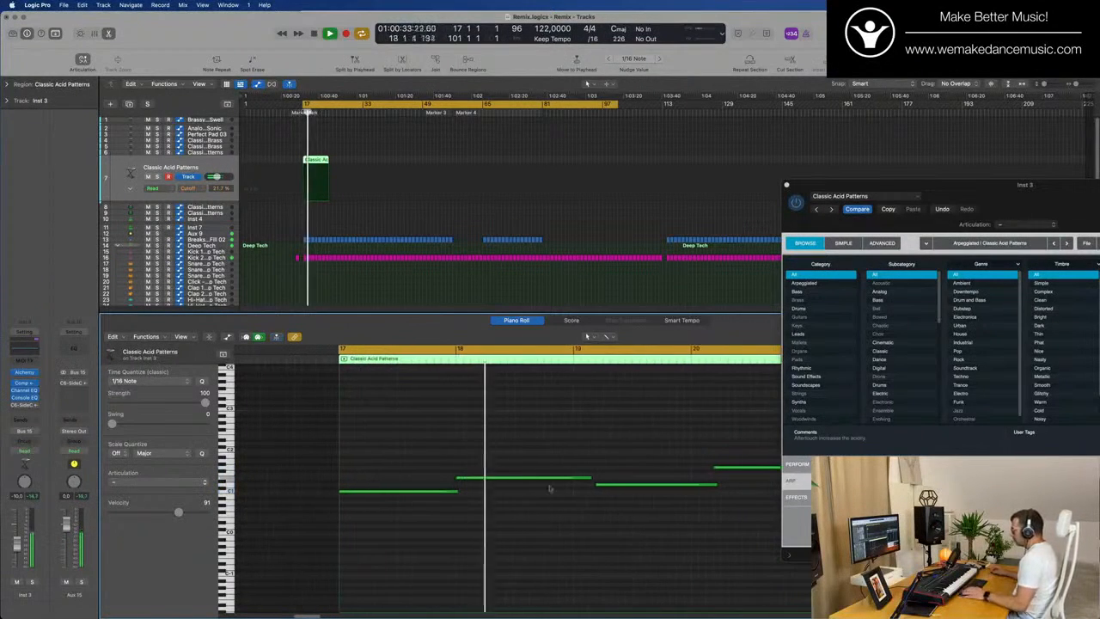
{"action": "key", "text": "space"}
{"action": "mouse_move", "coordinate": [590, 476]}
{"action": "left_mouse_down"}
{"action": "mouse_move", "coordinate": [573, 478]}
{"action": "mouse_move", "coordinate": [584, 486]}
{"action": "left_mouse_up"}
{"action": "left_click", "coordinate": [615, 487]}
{"action": "left_click_drag", "start_coordinate": [735, 470], "coordinate": [711, 470]}
- Play back the four-note sequence and shorten the last note so it ends at bar 21
{"action": "key", "text": "space"}
{"action": "key", "text": "super+Left"}
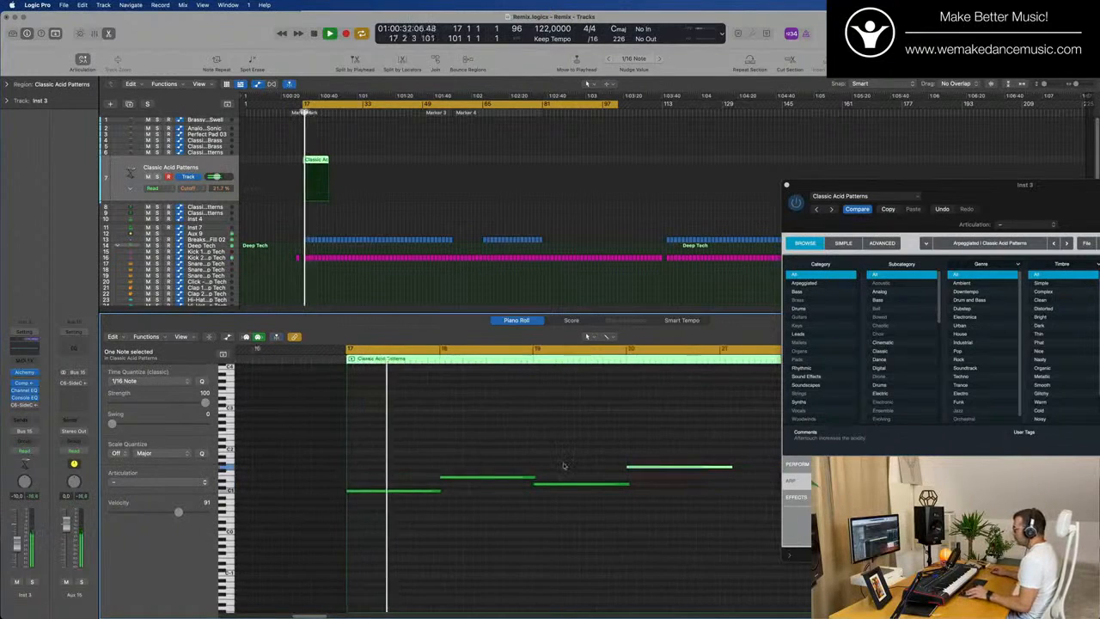
{"action": "key", "text": "super+Left"}
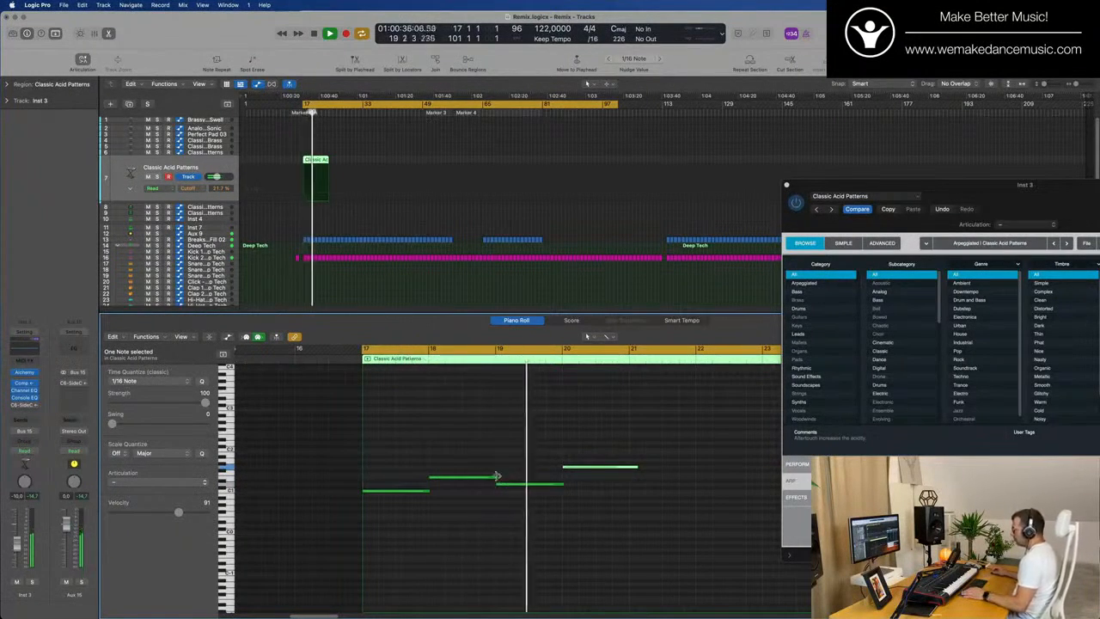
{"action": "key", "text": "super+Left"}
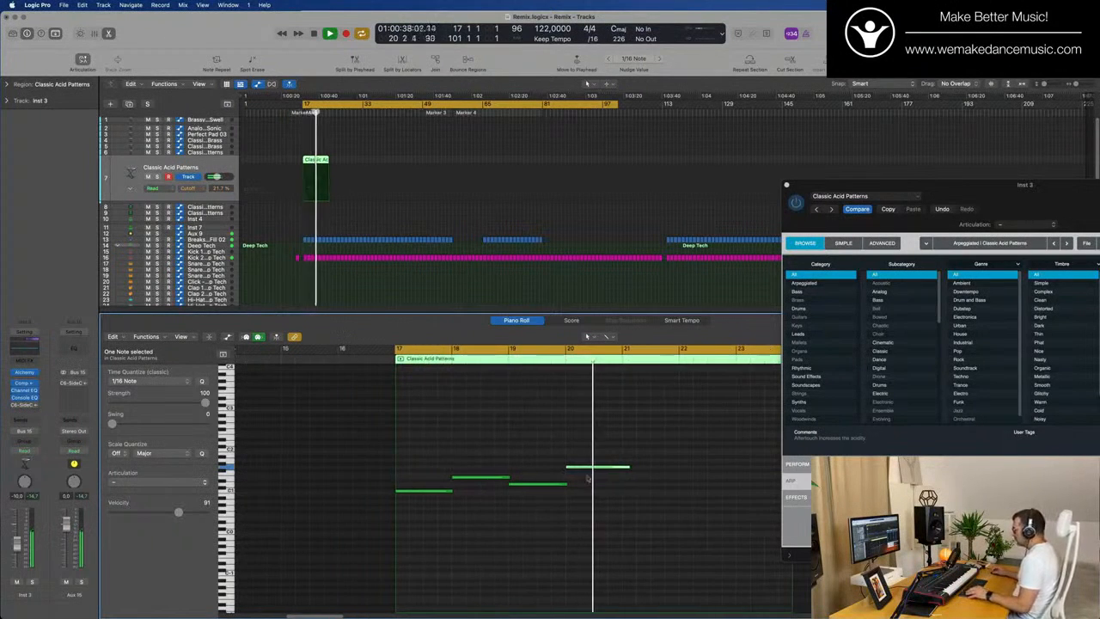
{"action": "key", "text": "space"}
{"action": "left_click_drag", "start_coordinate": [628, 466], "coordinate": [621, 465]}
- Divide the Classic Acid Patterns region at bar 21, delete the part after it, and play back the four bars
{"action": "scroll", "coordinate": [311, 165], "scroll_direction": "up", "scroll_amount": 5}
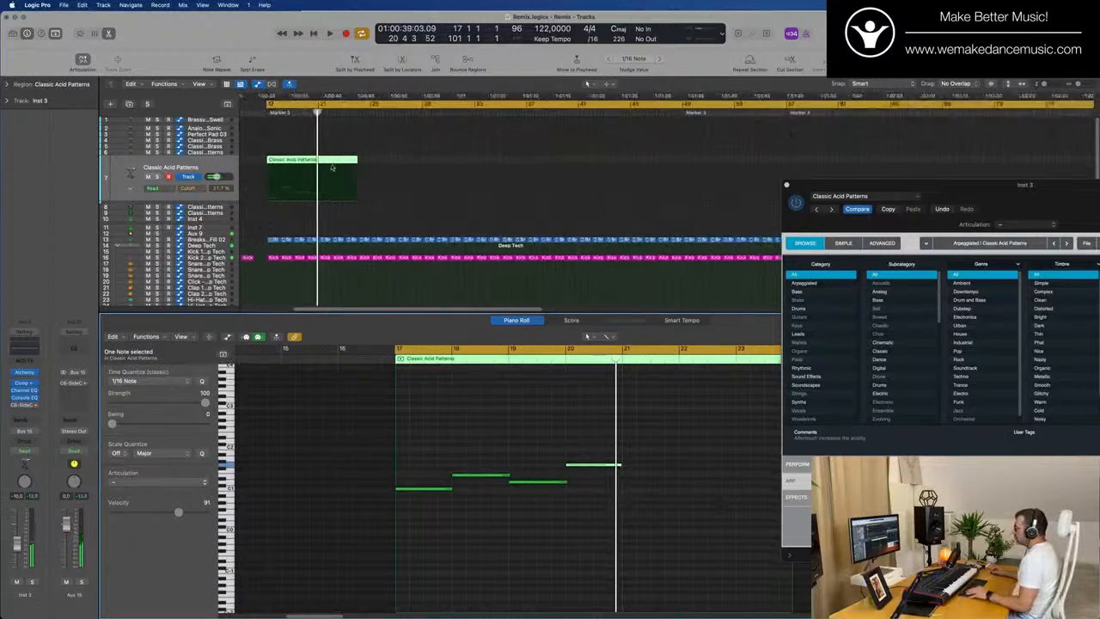
{"action": "double_click", "coordinate": [336, 160], "text": "super"}
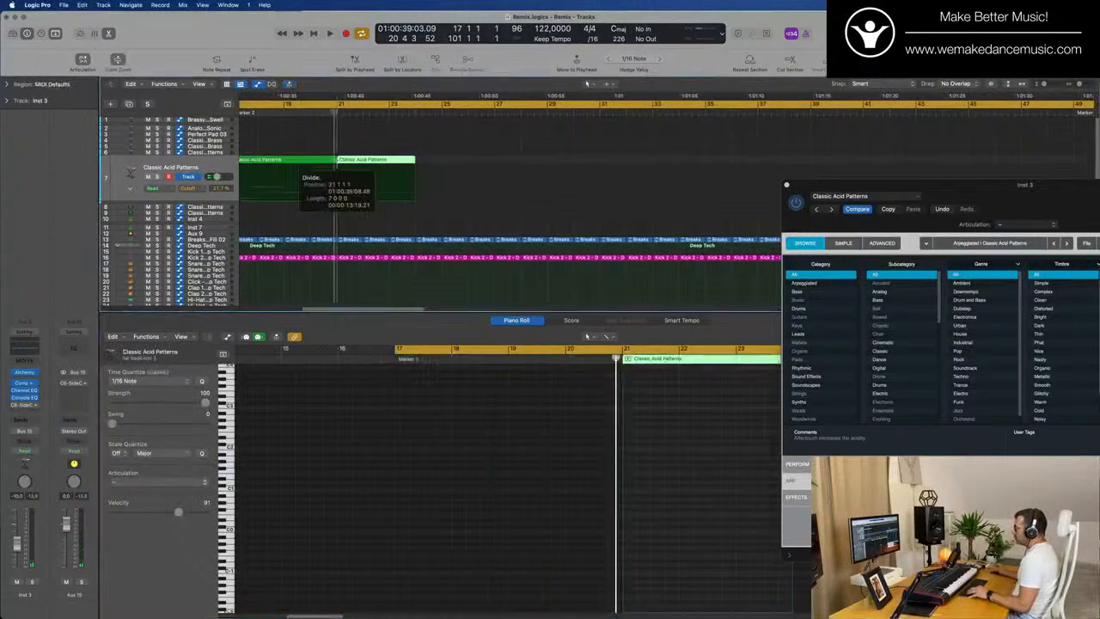
{"action": "key", "text": "Delete"}
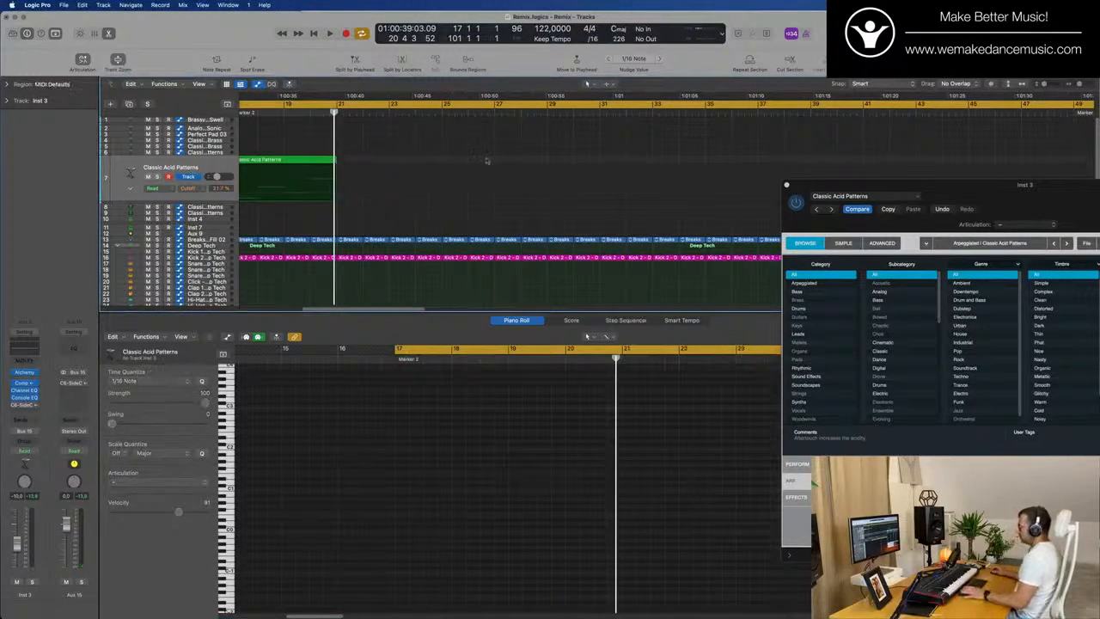
{"action": "key", "text": "space"}
- Bring the Alchemy window into full view and experiment with the arpeggiator's Length and Swing during playback
{"action": "left_click_drag", "start_coordinate": [972, 199], "coordinate": [640, 184]}
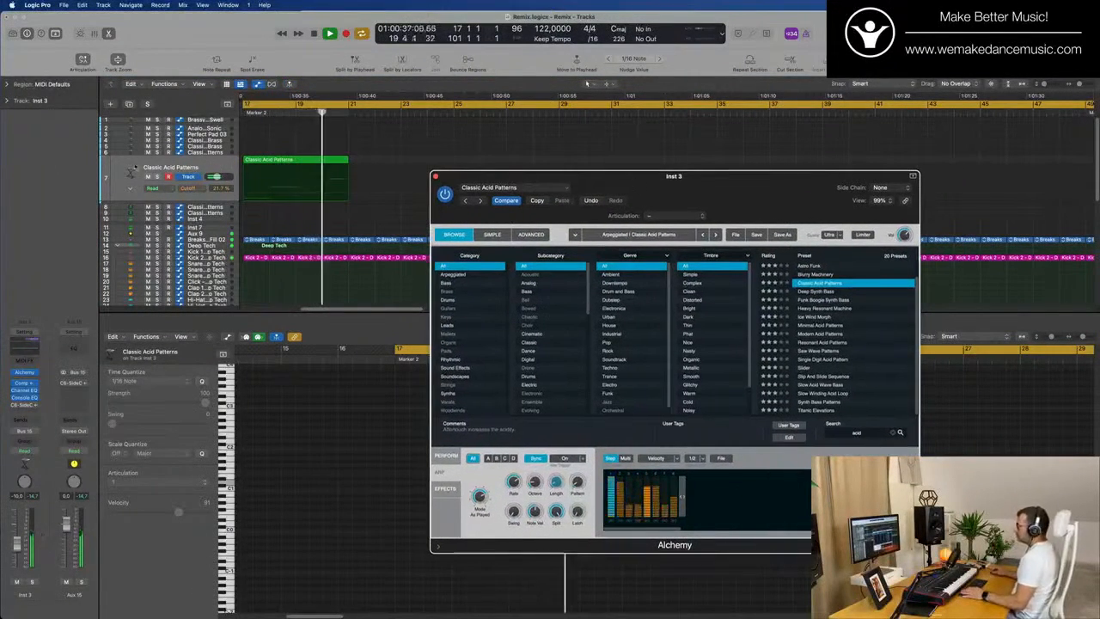
{"action": "key", "text": "space"}
{"action": "key", "text": "space"}
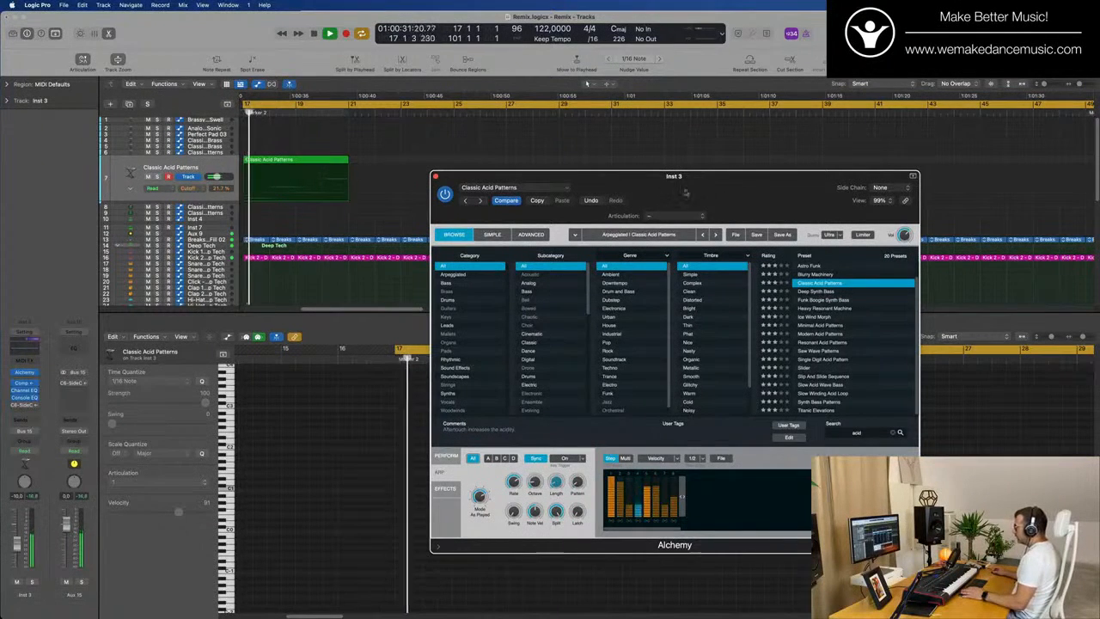
{"action": "left_click_drag", "start_coordinate": [678, 192], "coordinate": [579, 187]}
{"action": "key", "text": "space"}
{"action": "key", "text": "space"}
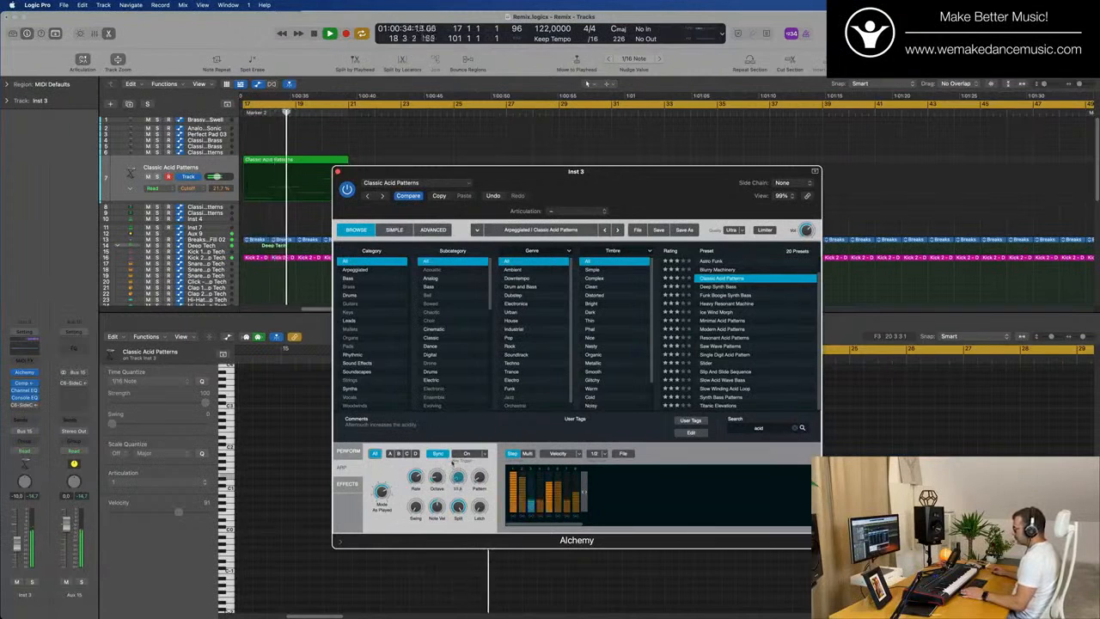
{"action": "key", "text": "space"}
{"action": "key", "text": "space"}
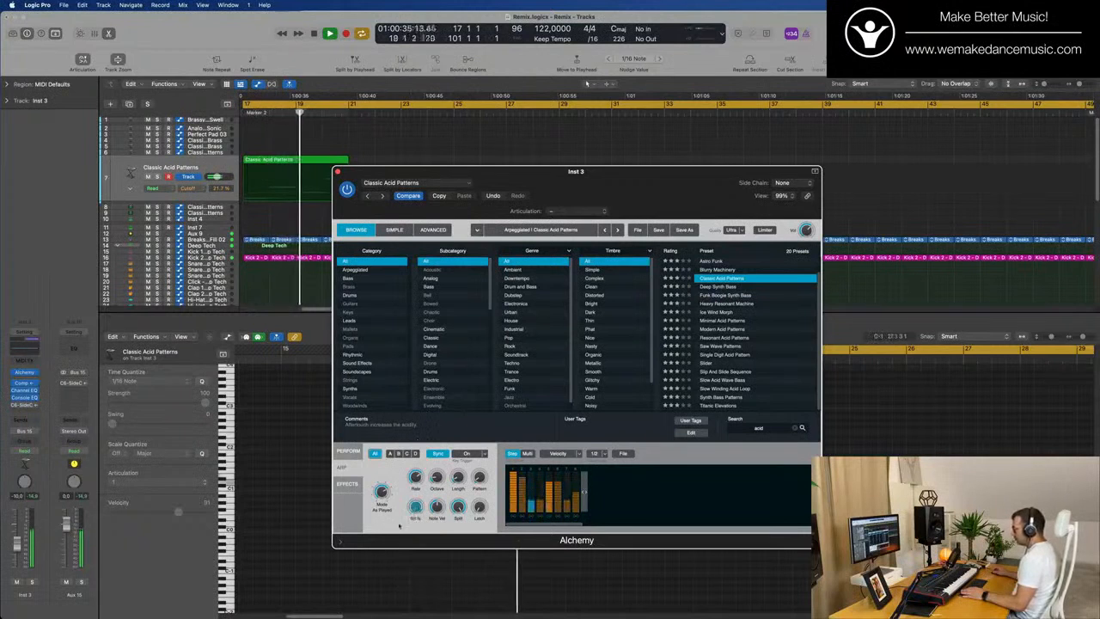
- Try several arpeggiator modes during playback, including Up and Off, and set the mode to Down
{"action": "left_click_drag", "start_coordinate": [383, 521], "coordinate": [383, 530]}
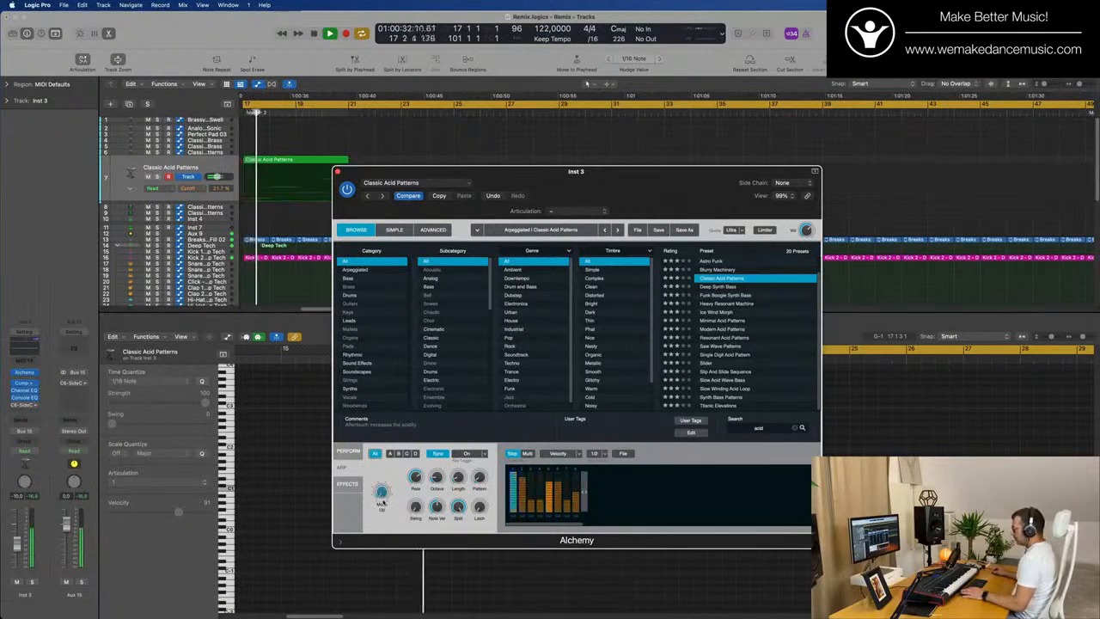
{"action": "key", "text": "space"}
{"action": "key", "text": "space"}
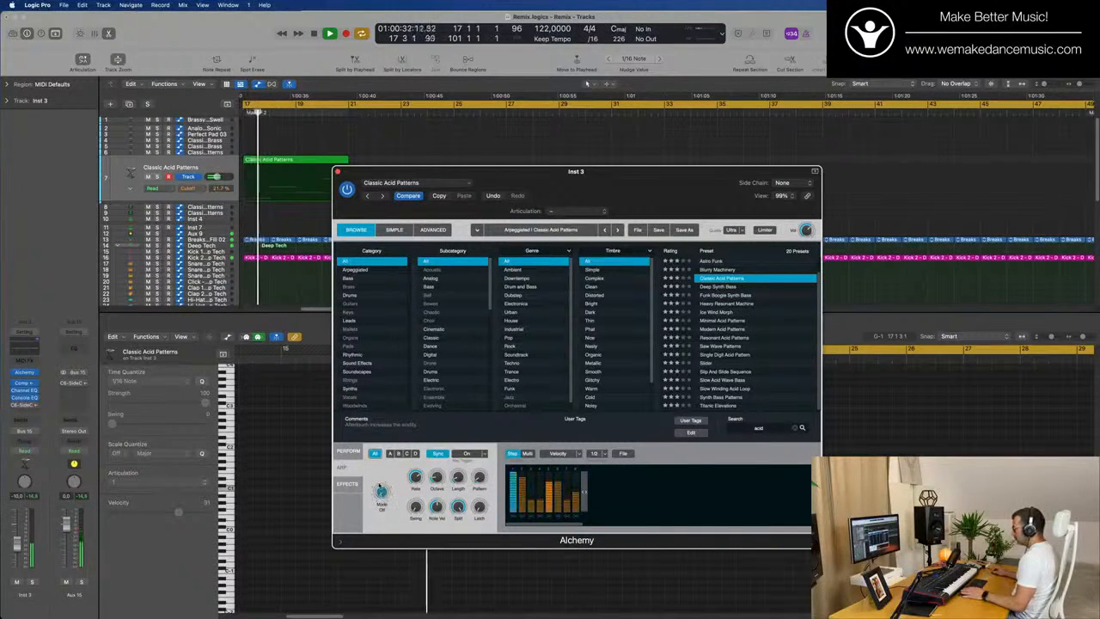
{"action": "key", "text": "space"}
{"action": "key", "text": "space"}
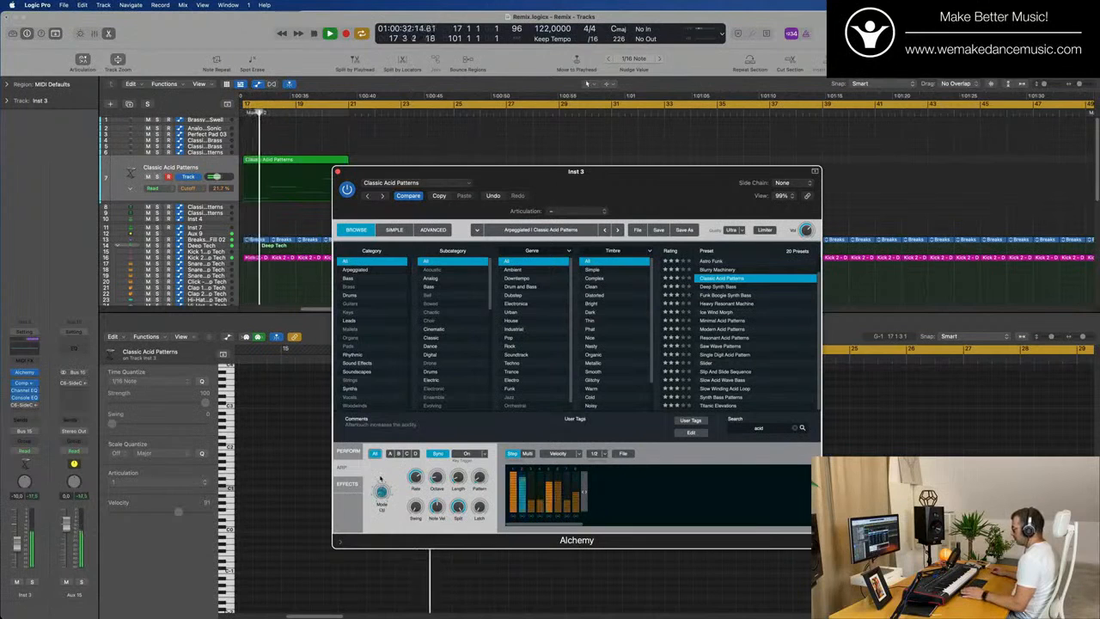
{"action": "key", "text": "space"}
{"action": "key", "text": "space"}
{"action": "left_click_drag", "start_coordinate": [636, 171], "coordinate": [611, 160]}
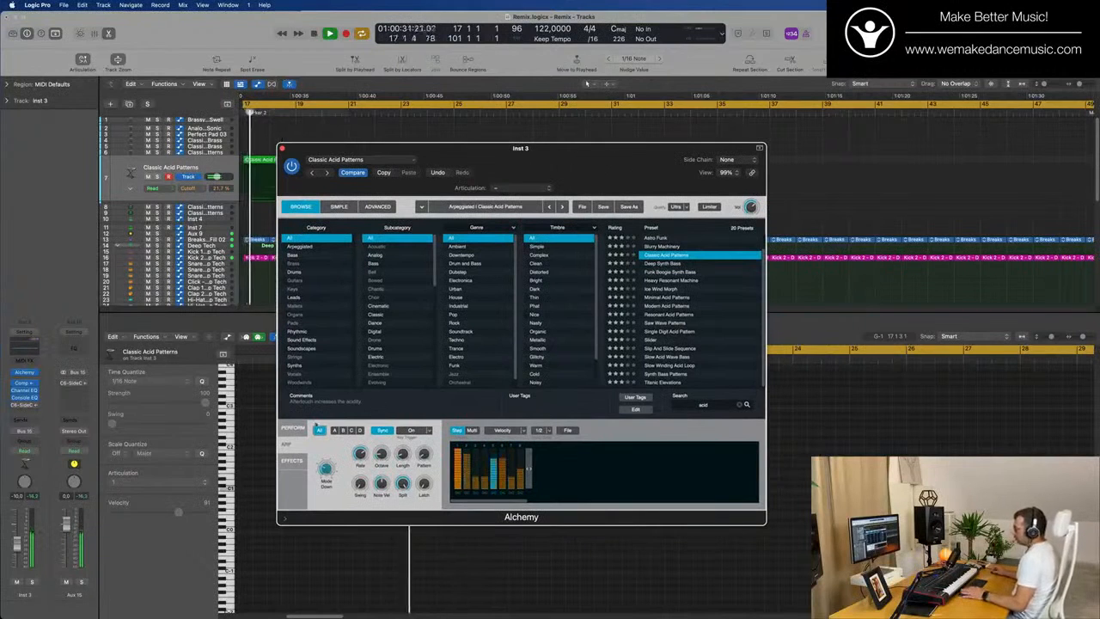
- Show Alchemy's Perform controls, try a lower Cutoff, recall the Noisy snapshot, and adjust its Delay
{"action": "left_click", "coordinate": [293, 428]}
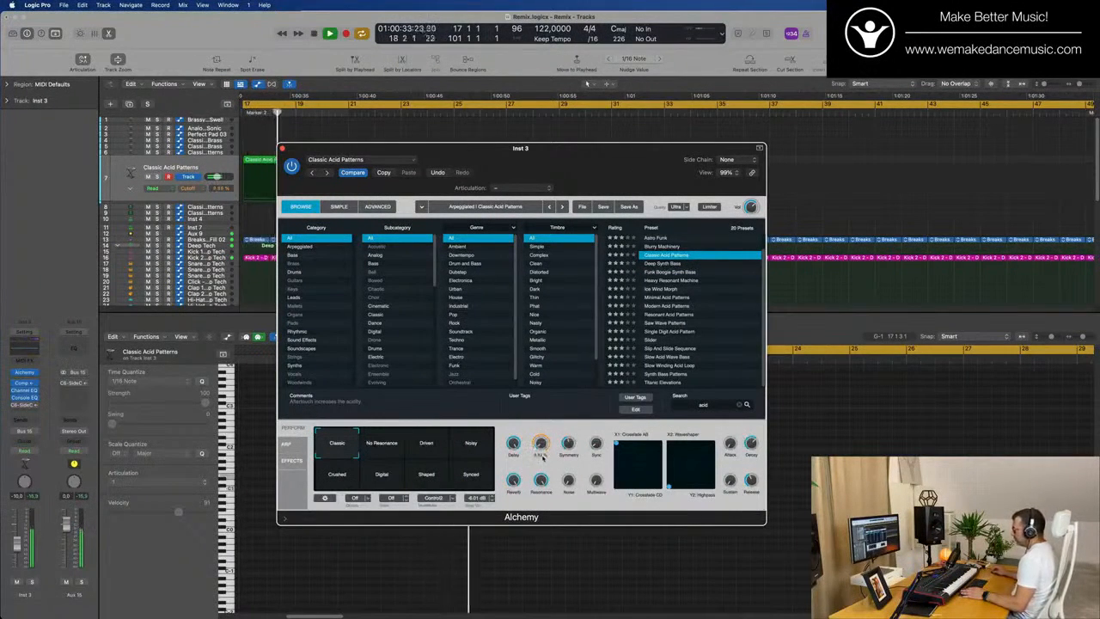
{"action": "left_click", "coordinate": [467, 450]}
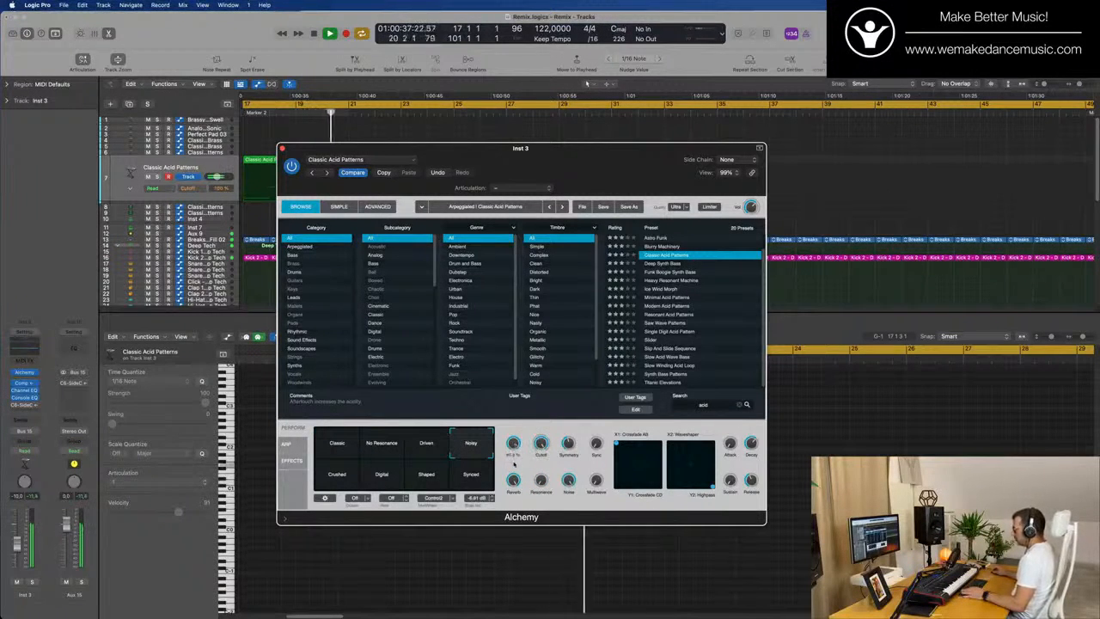
{"action": "key", "text": "space"}
{"action": "key", "text": "space"}
- Move the Alchemy window off the arrangement and repeat the four-bar Classic Acid Patterns region three times, filling bars 17 to 33
{"action": "left_click_drag", "start_coordinate": [516, 175], "coordinate": [676, 342]}
{"action": "key", "text": "space"}
{"action": "key", "text": "space"}
{"action": "scroll", "coordinate": [430, 163], "scroll_direction": "down", "scroll_amount": 5}
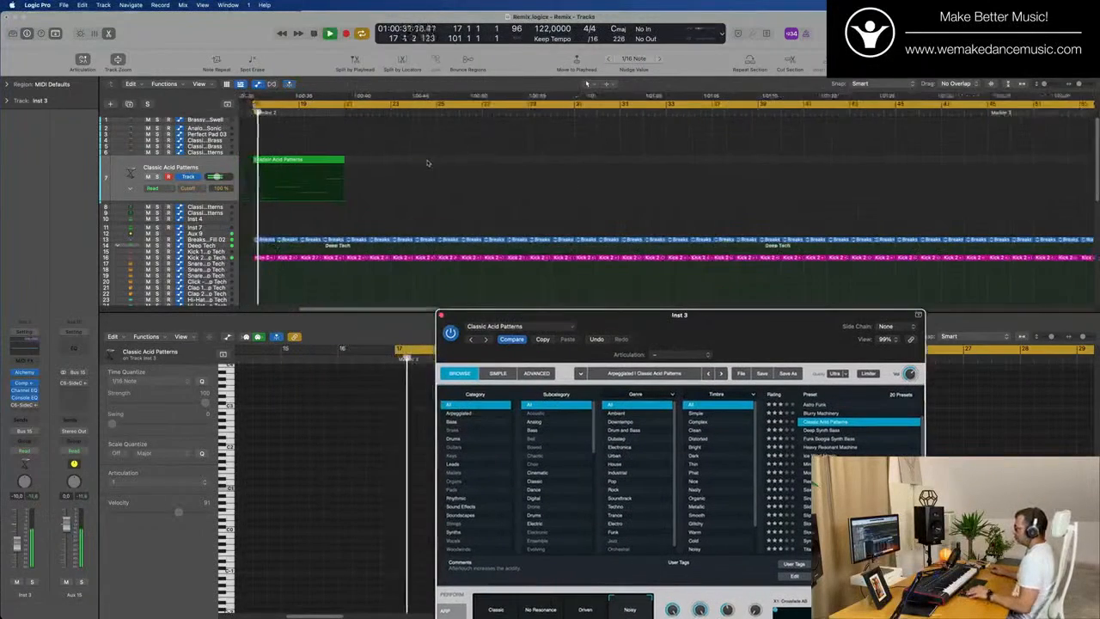
{"action": "left_click", "coordinate": [348, 170]}
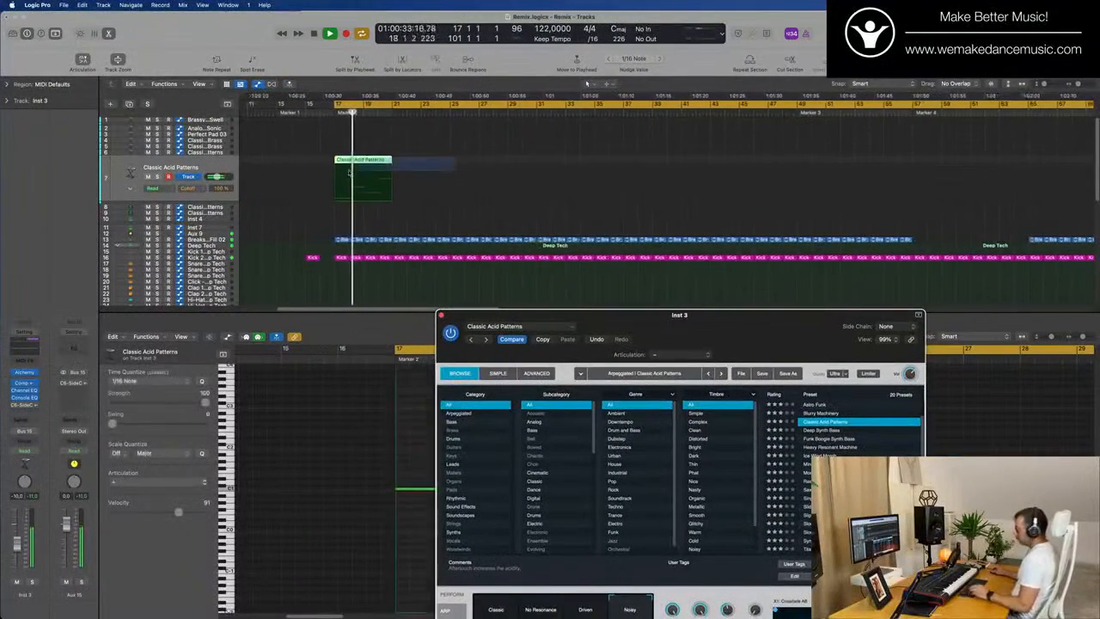
{"action": "key", "text": "super+r"}
{"action": "key", "text": "super+r"}
{"action": "key", "text": "super+r"}
{"action": "left_click_drag", "start_coordinate": [327, 160], "coordinate": [545, 172]}
- Shorten the cycle range to bars 17 to 33 and move the Alchemy window up so its Perform controls are visible
{"action": "key", "text": "space"}
{"action": "key", "text": "space"}
{"action": "key", "text": "super+Left"}
{"action": "key", "text": "super+Left"}
{"action": "key", "text": "super+Left"}
{"action": "key", "text": "super+Left"}
{"action": "key", "text": "super+Left"}
{"action": "key", "text": "super+Left"}
{"action": "key", "text": "super+Left"}
{"action": "key", "text": "super+Left"}
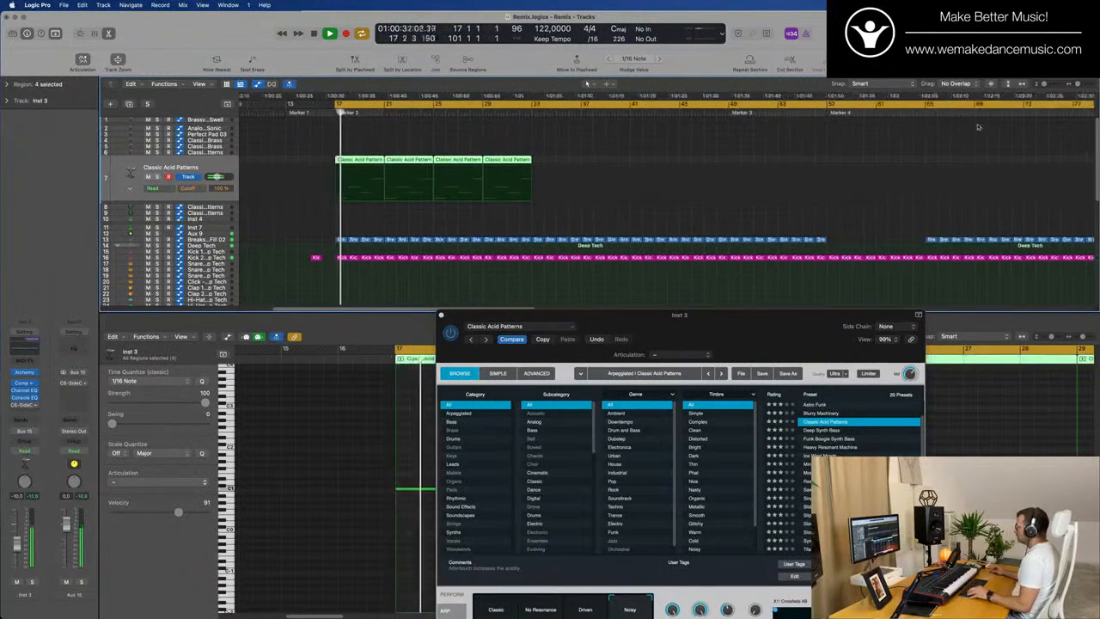
{"action": "left_click_drag", "start_coordinate": [616, 104], "coordinate": [368, 104]}
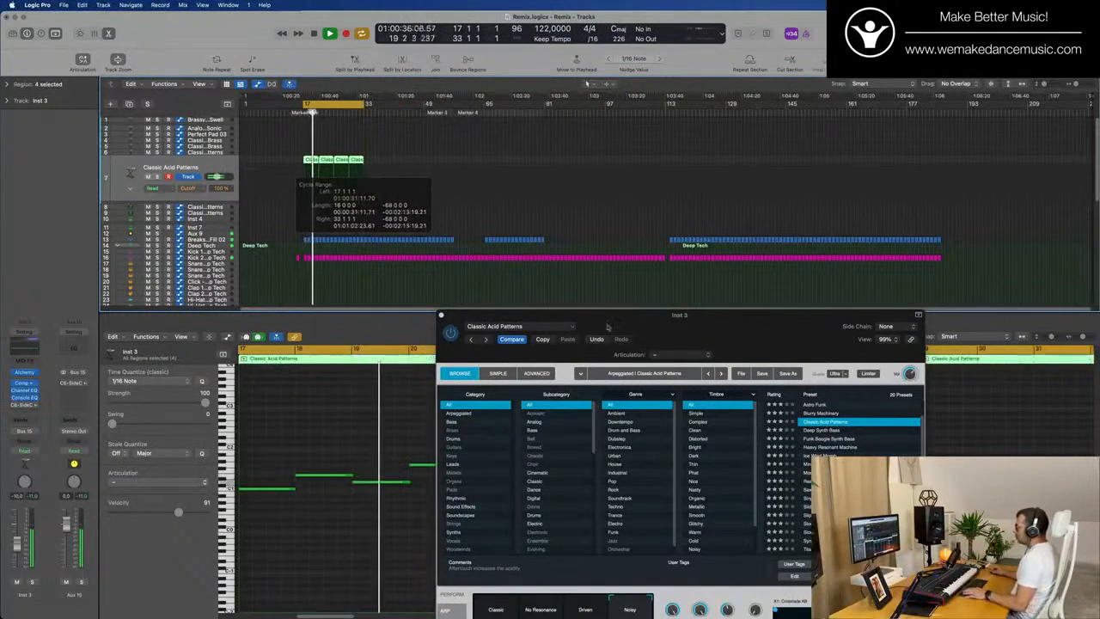
{"action": "left_click_drag", "start_coordinate": [529, 315], "coordinate": [449, 225]}
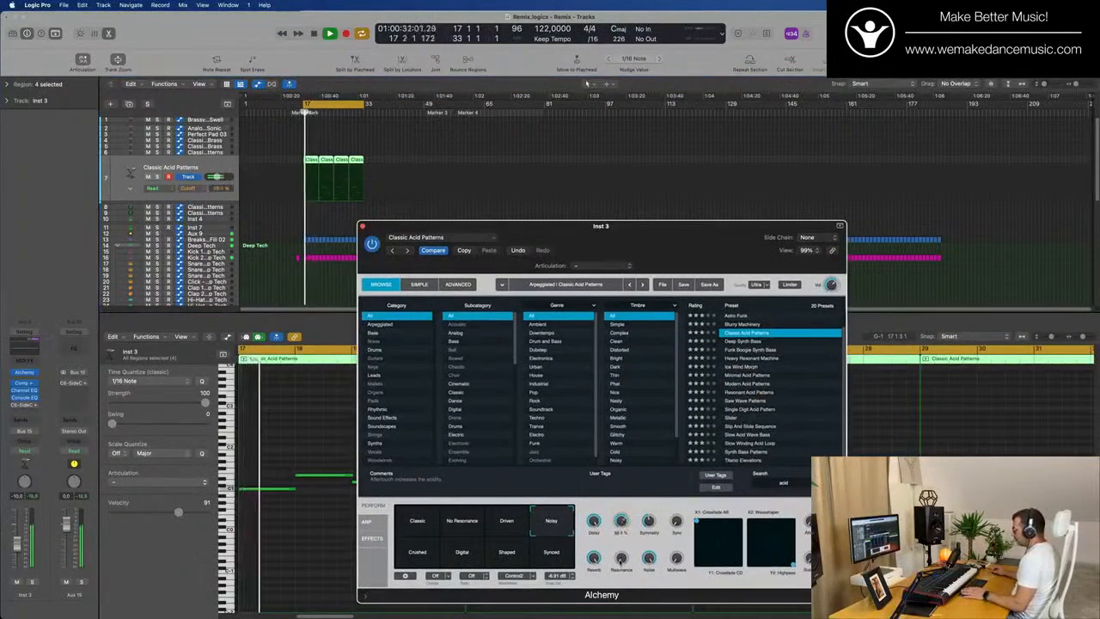
- Move the Alchemy window up above the piano roll and raise its Cutoff to 70.6 %
{"action": "left_click_drag", "start_coordinate": [655, 240], "coordinate": [629, 137]}
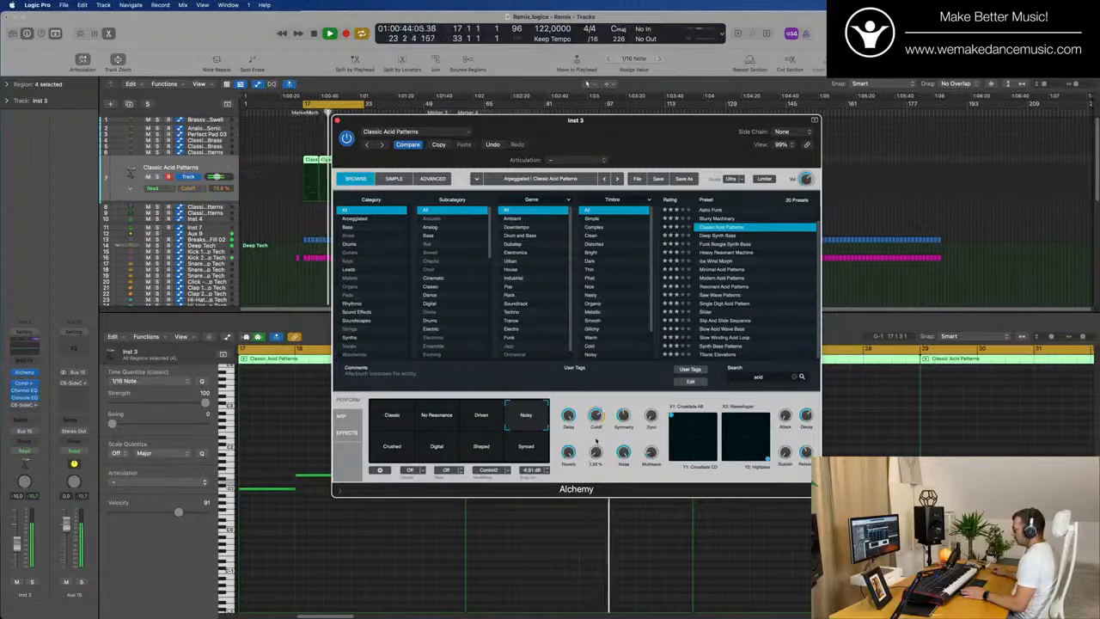
{"action": "left_click_drag", "start_coordinate": [660, 157], "coordinate": [700, 138]}
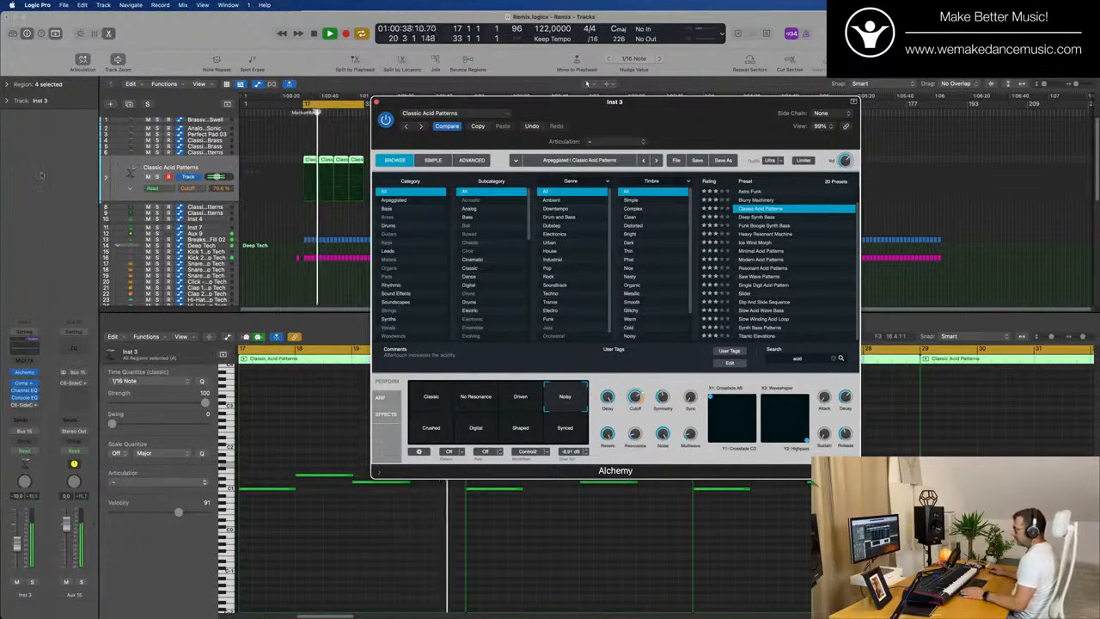
- Try routing the acid track's output to the Drum Machine Designer delay on Bus 5, and restore its Bus 15 output
{"action": "left_click", "coordinate": [79, 167]}
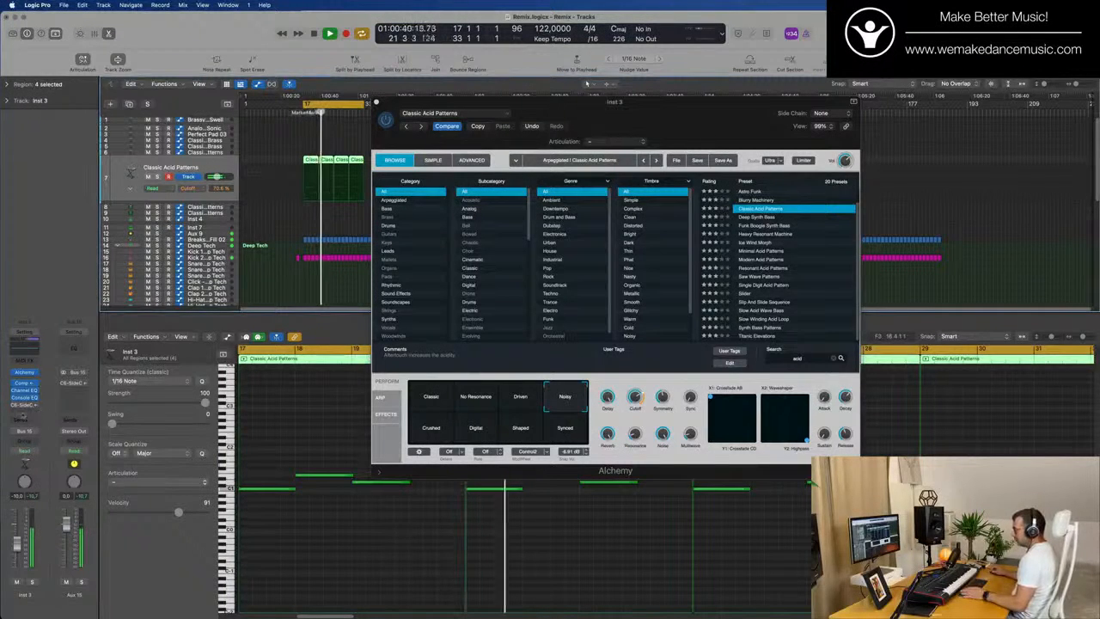
{"action": "left_click", "coordinate": [24, 433]}
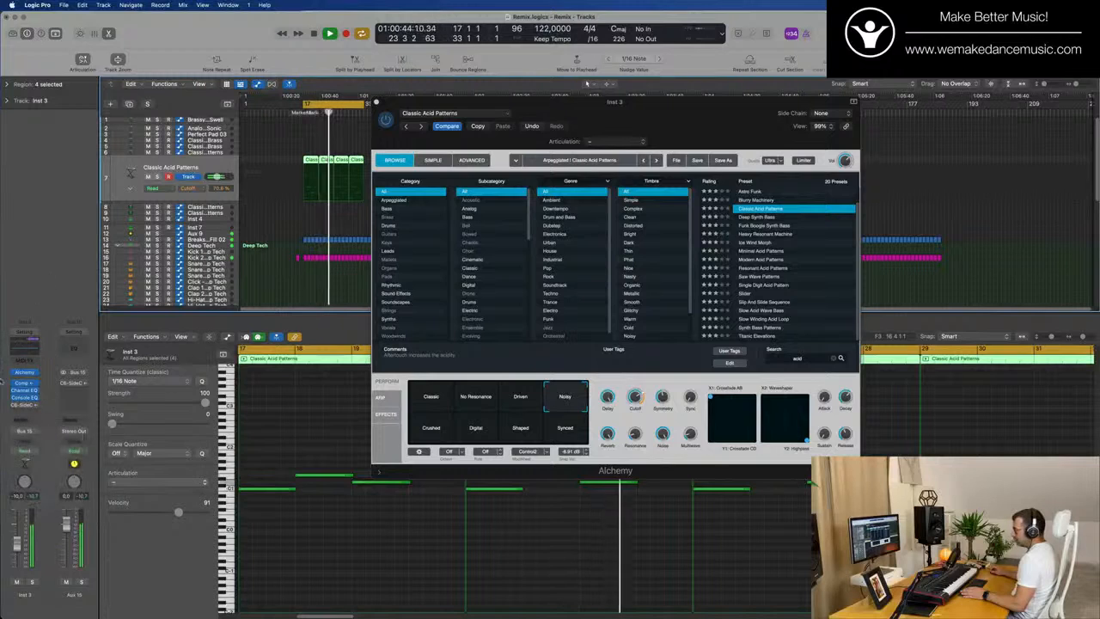
{"action": "left_click", "coordinate": [26, 432]}
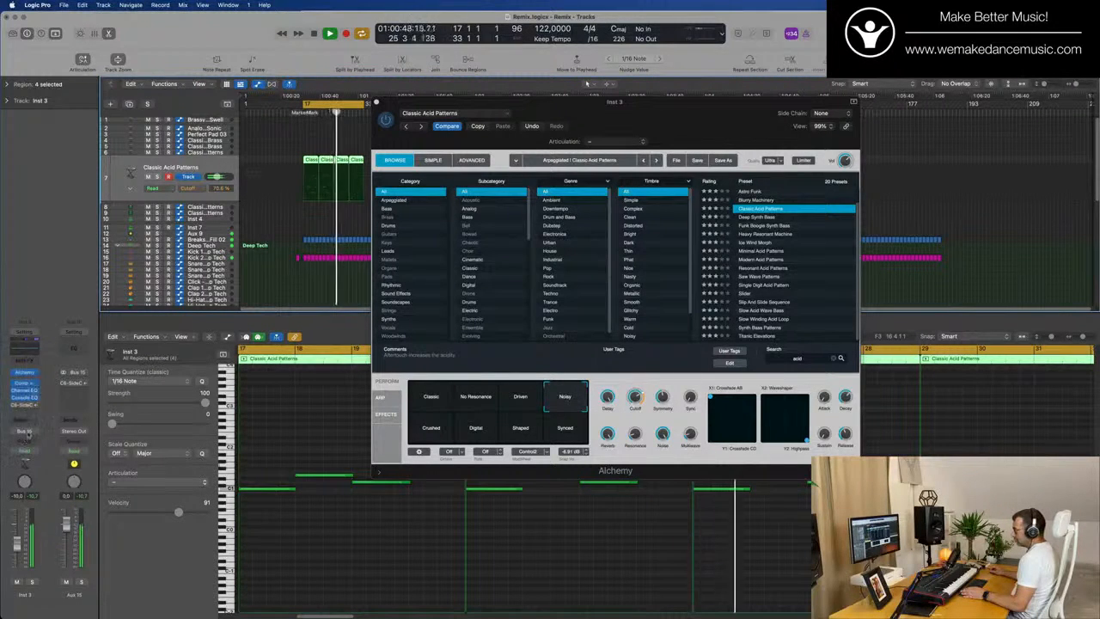
{"action": "left_click", "coordinate": [26, 432]}
{"action": "mouse_move", "coordinate": [32, 462]}
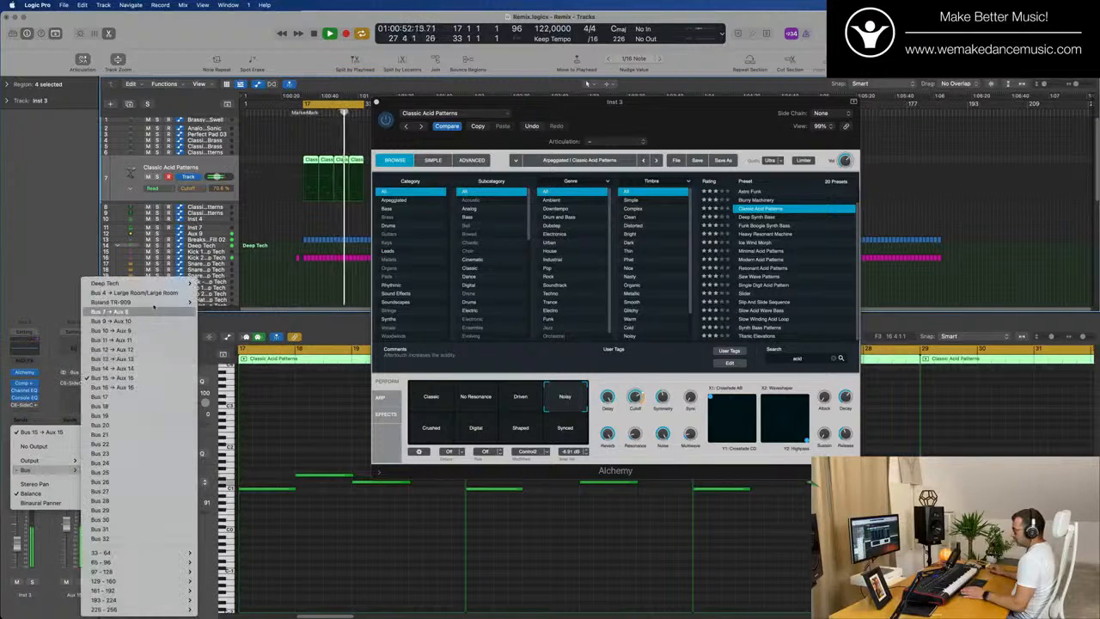
{"action": "mouse_move", "coordinate": [146, 302]}
{"action": "left_click", "coordinate": [245, 303]}
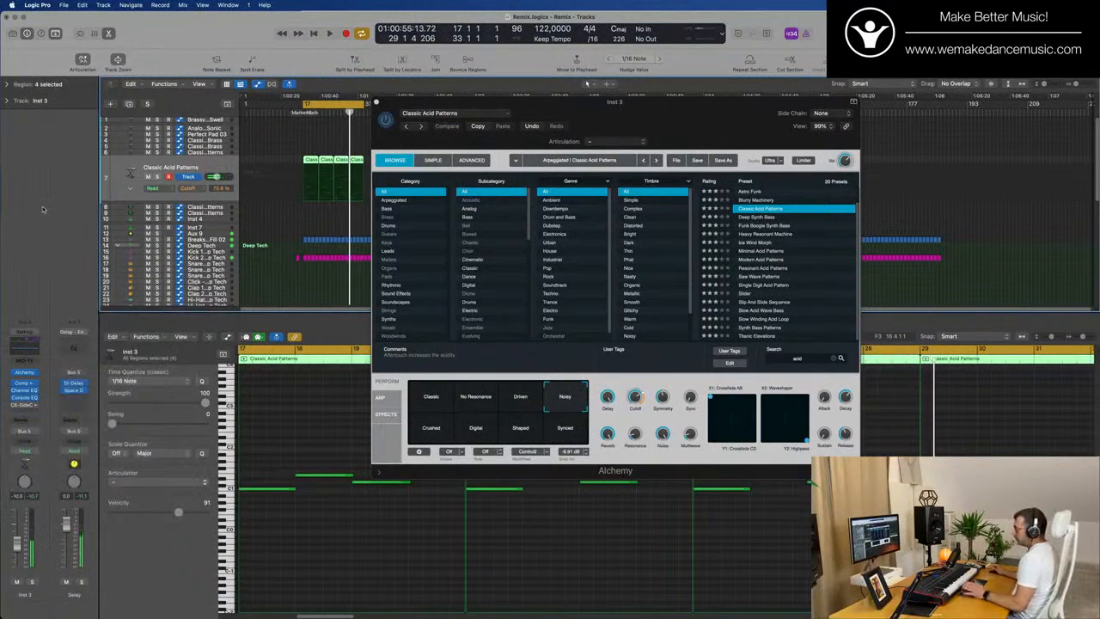
{"action": "key", "text": "space"}
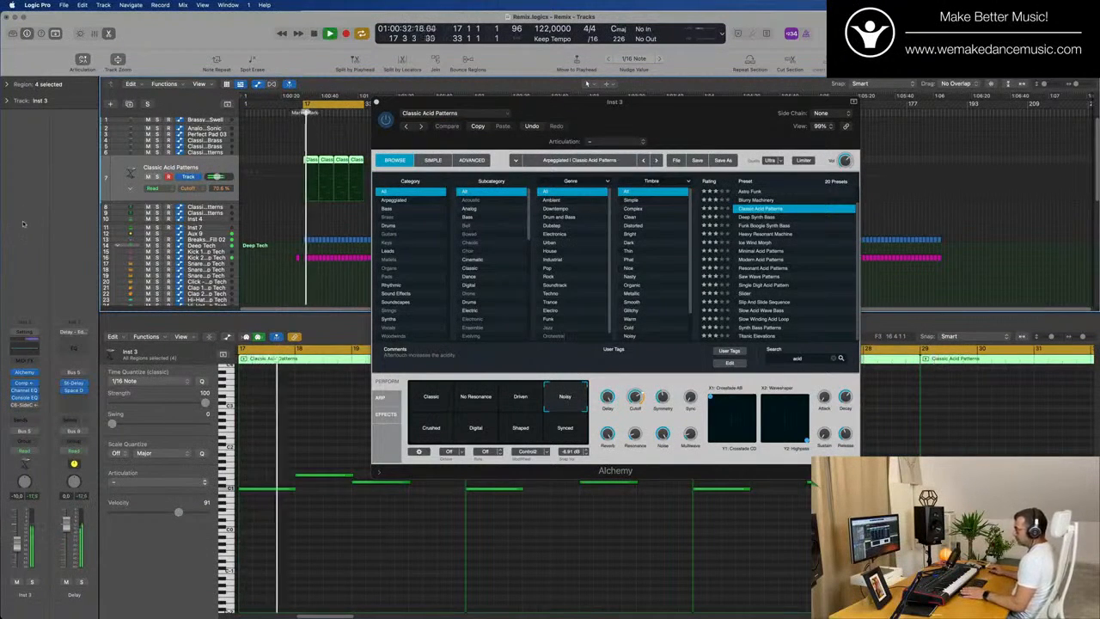
{"action": "left_click", "coordinate": [38, 434]}
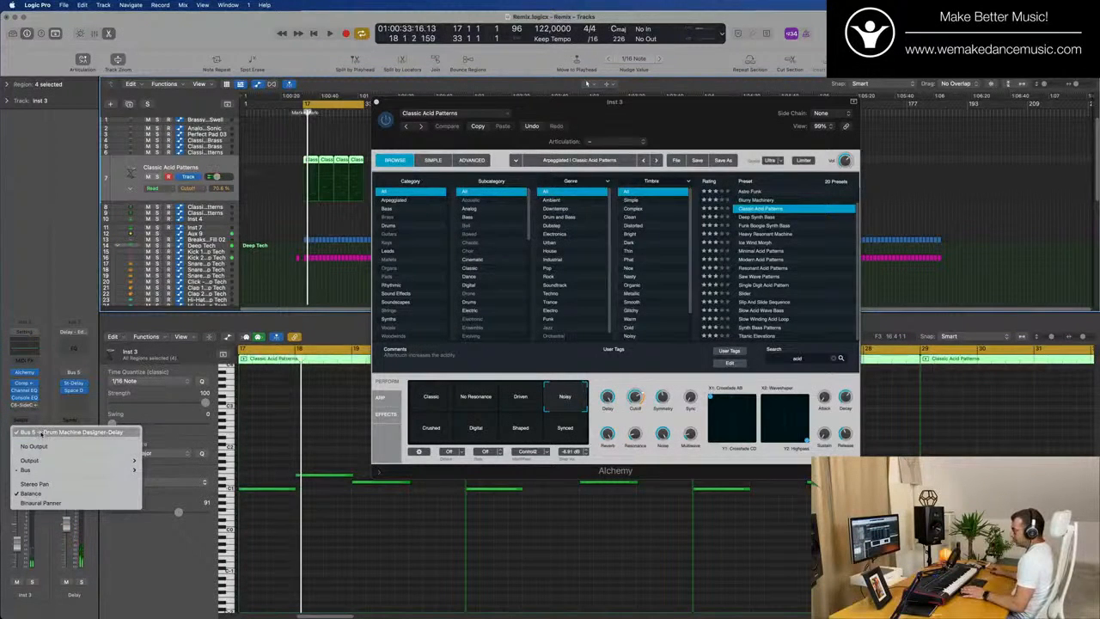
{"action": "left_click", "coordinate": [52, 274]}
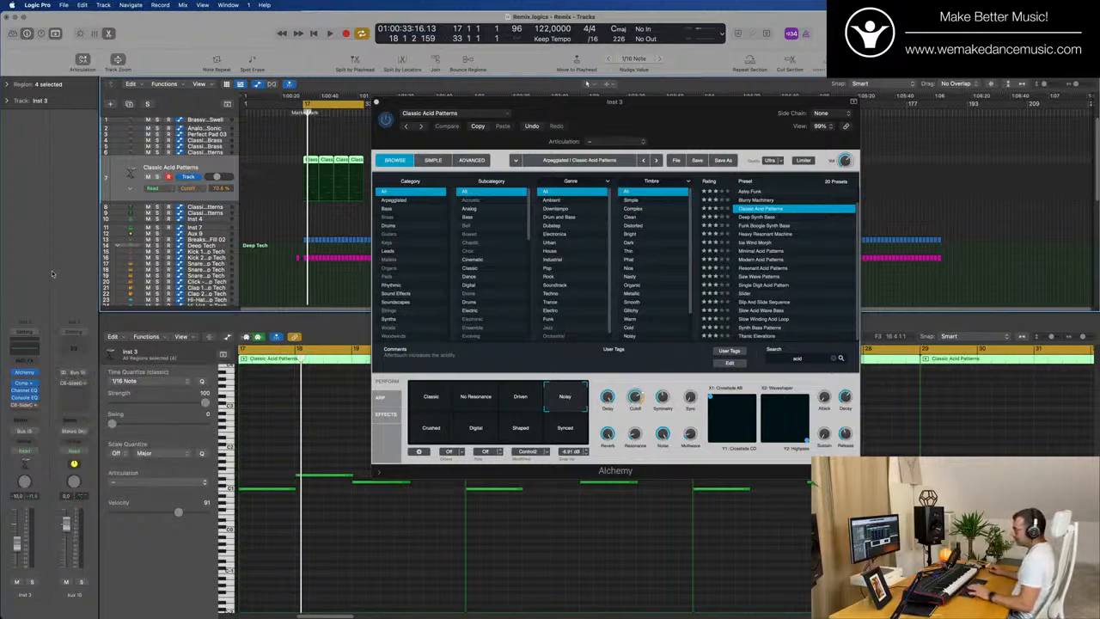
{"action": "key", "text": "space"}
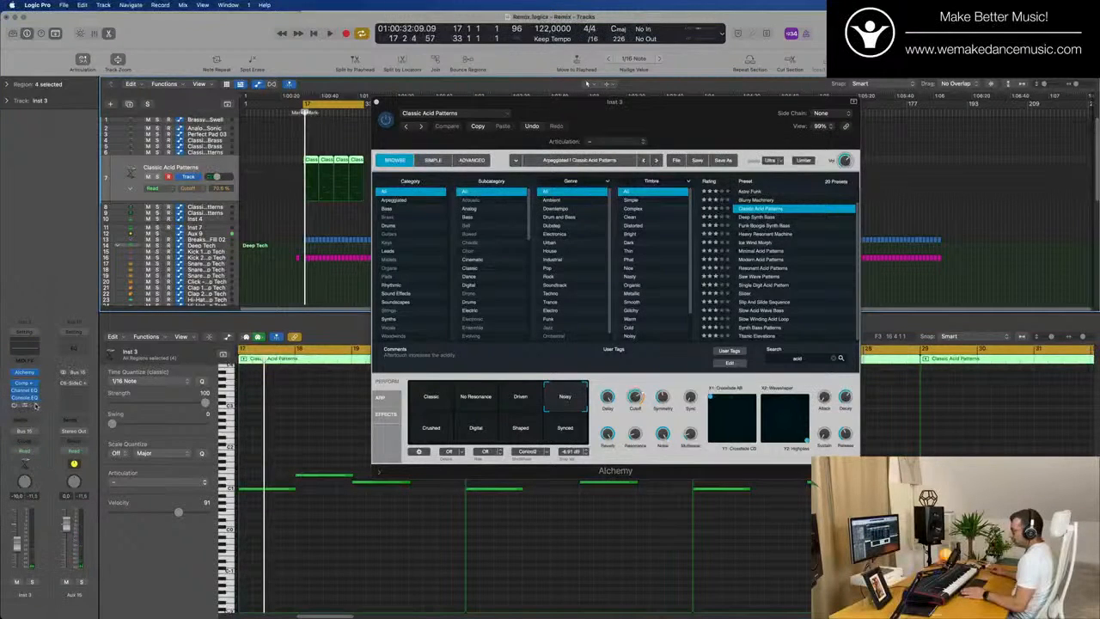
{"action": "left_click", "coordinate": [36, 407]}
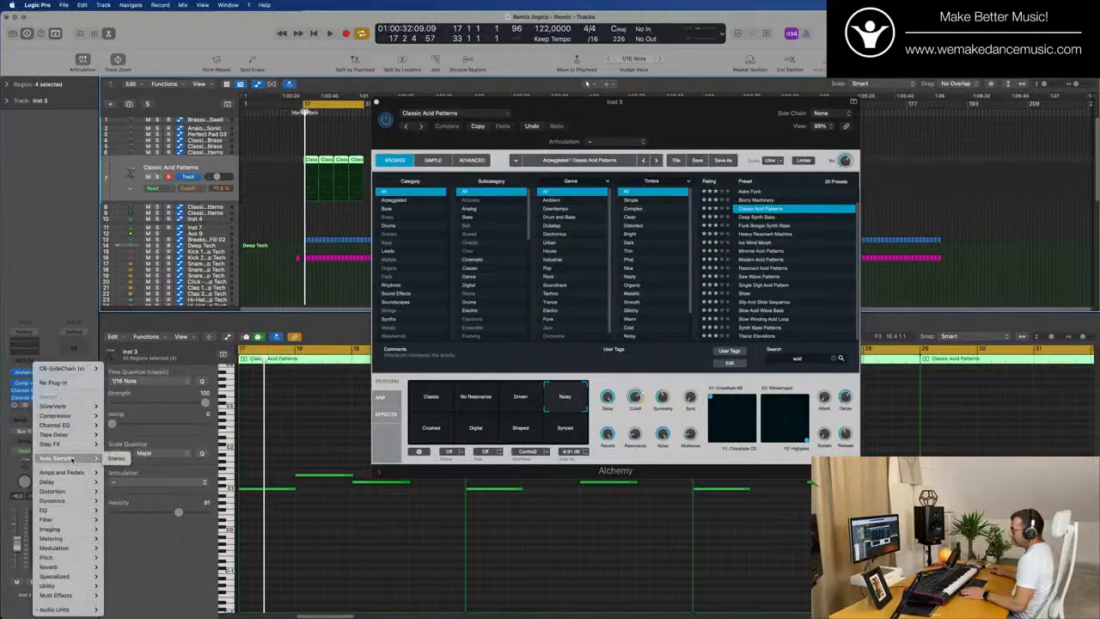
{"action": "left_click", "coordinate": [44, 207]}
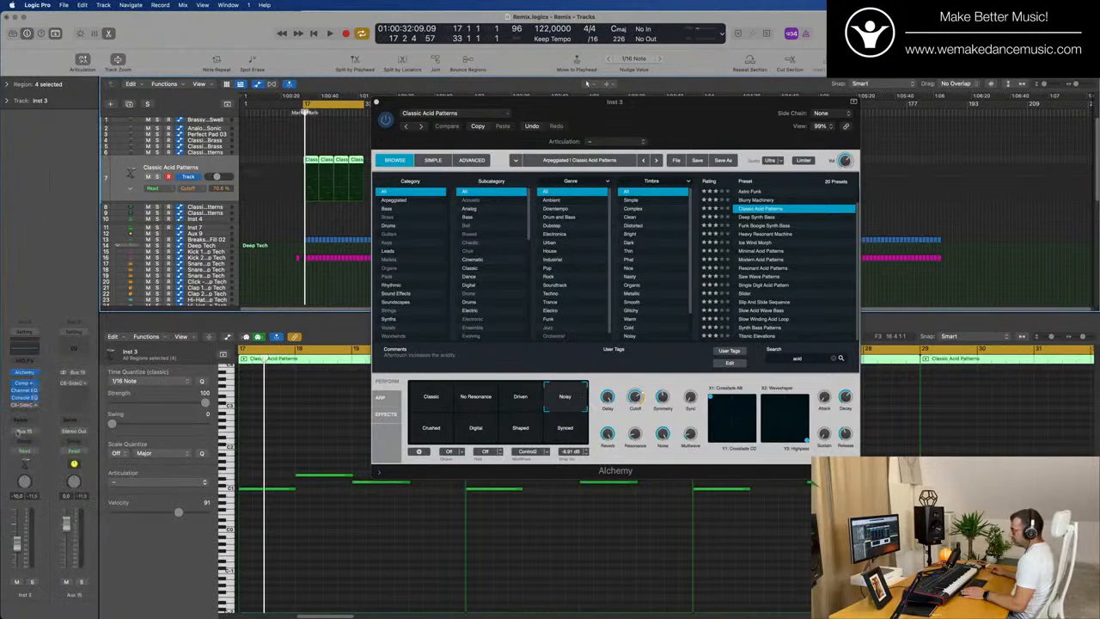
{"action": "left_click", "coordinate": [24, 443]}
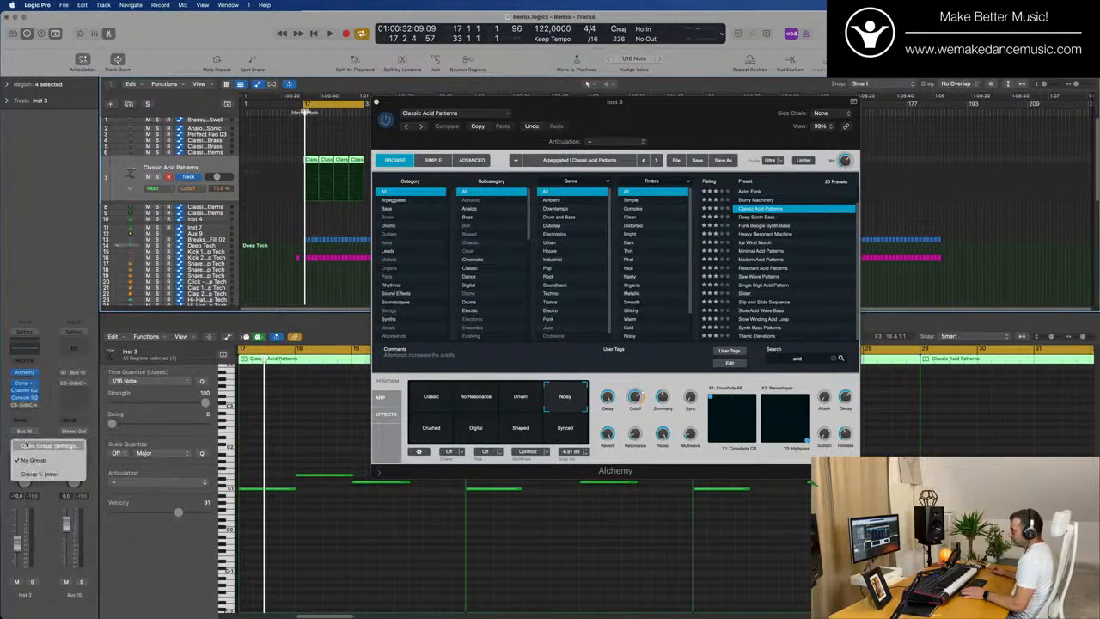
{"action": "left_click", "coordinate": [35, 368]}
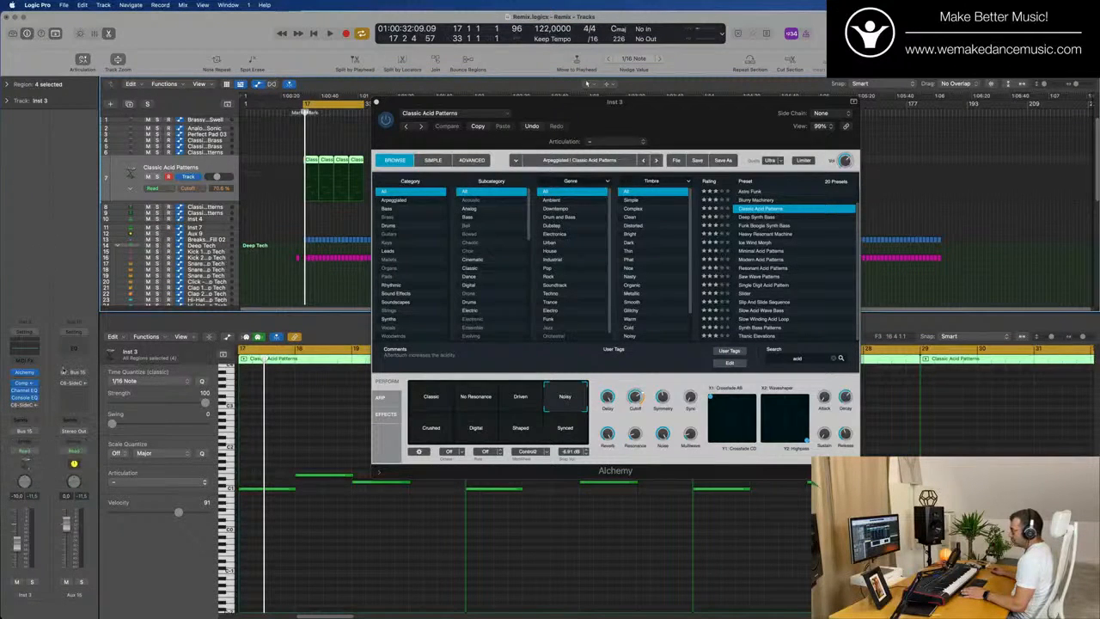
{"action": "key", "text": "space"}
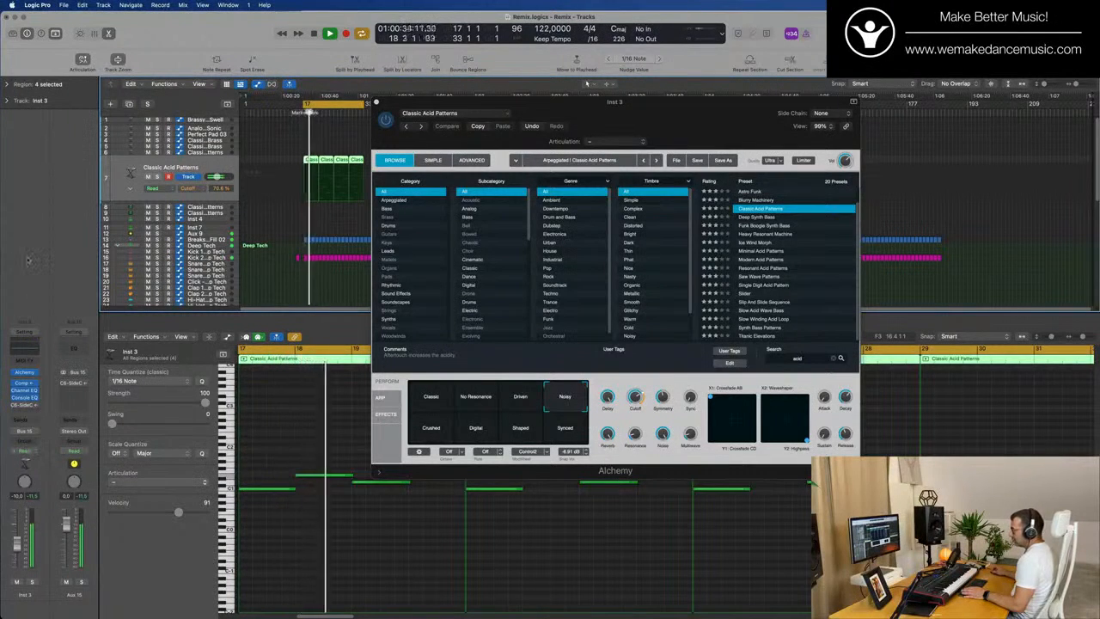
- Move the Alchemy window aside and show the Cutoff automation lane beneath the Classic Acid Patterns track
{"action": "left_click_drag", "start_coordinate": [685, 103], "coordinate": [791, 107]}
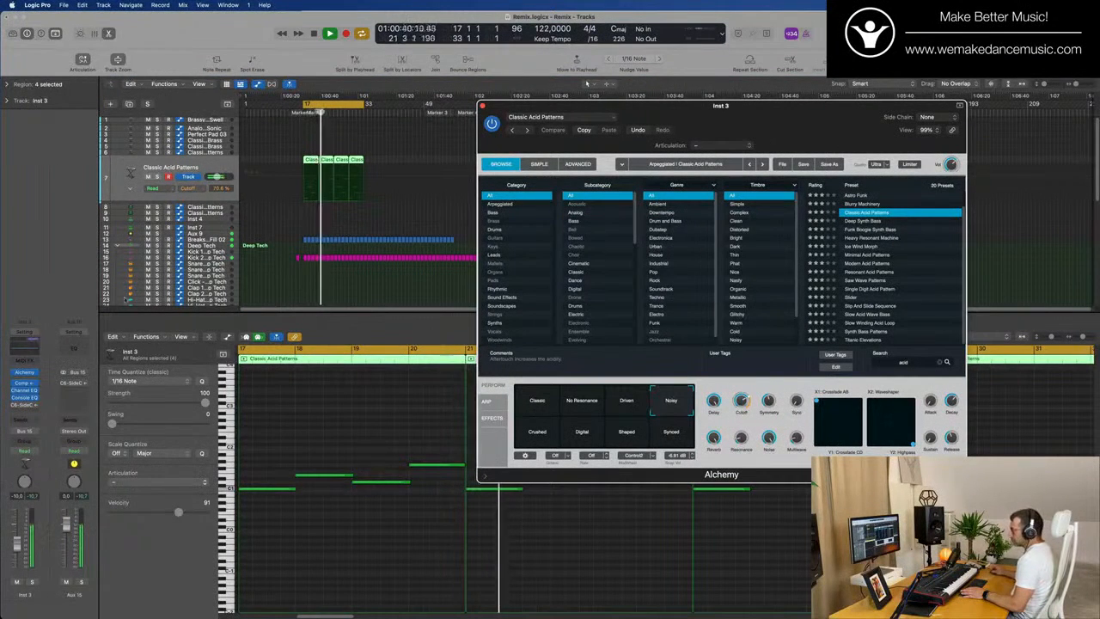
{"action": "left_click", "coordinate": [152, 166]}
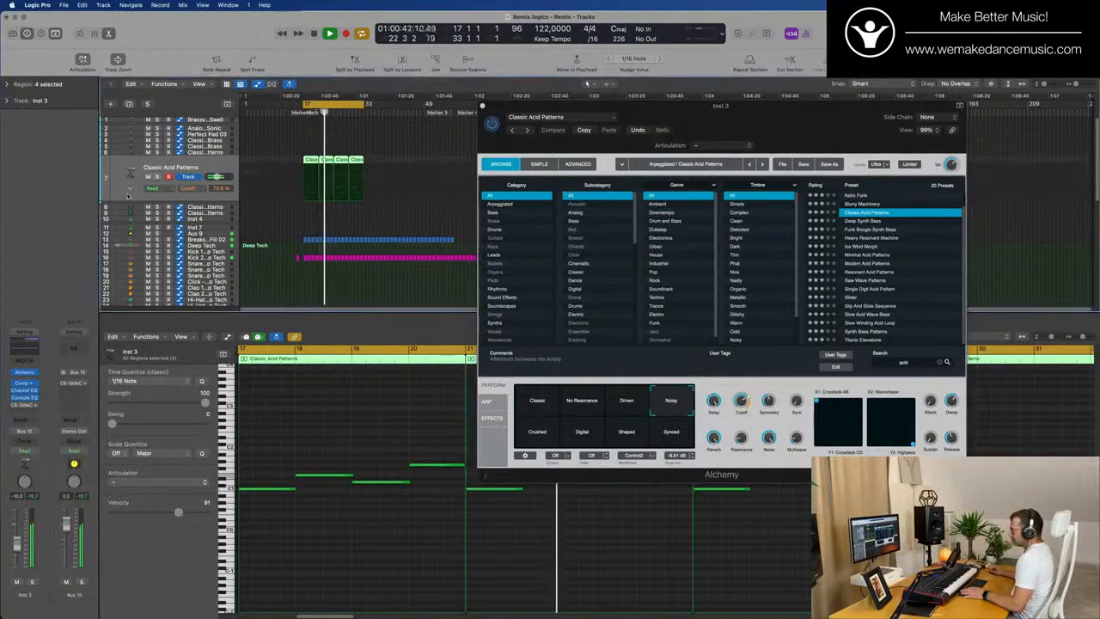
{"action": "left_click", "coordinate": [130, 188]}
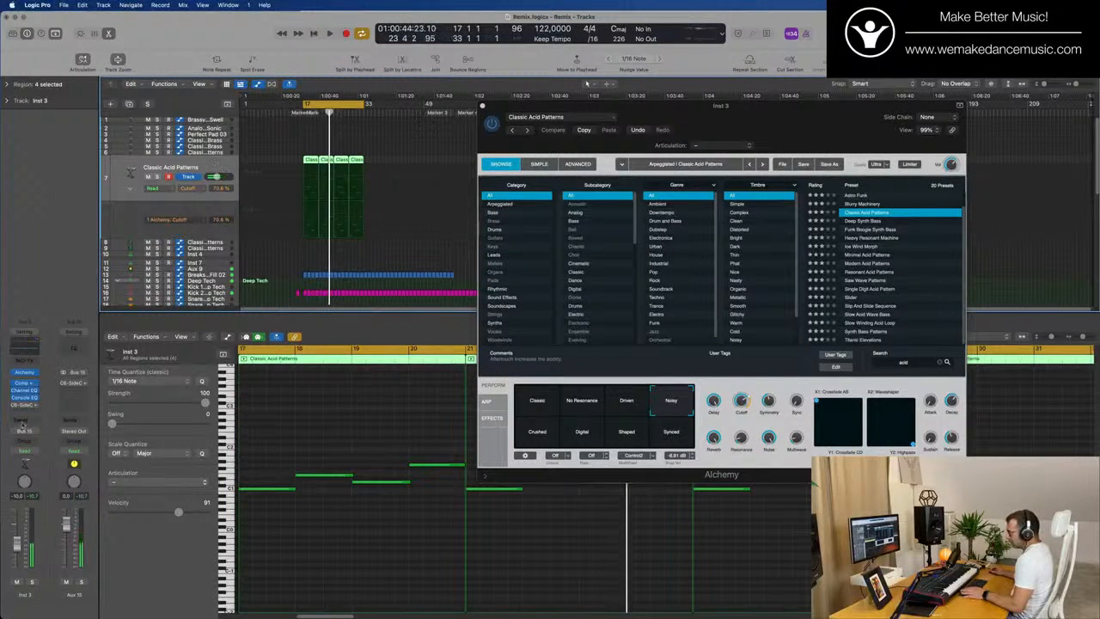
- Add a send from the acid track to Bus 5, Drum Machine Designer-Delay, and raise its send level during playback
{"action": "left_click", "coordinate": [21, 429]}
{"action": "mouse_move", "coordinate": [26, 434]}
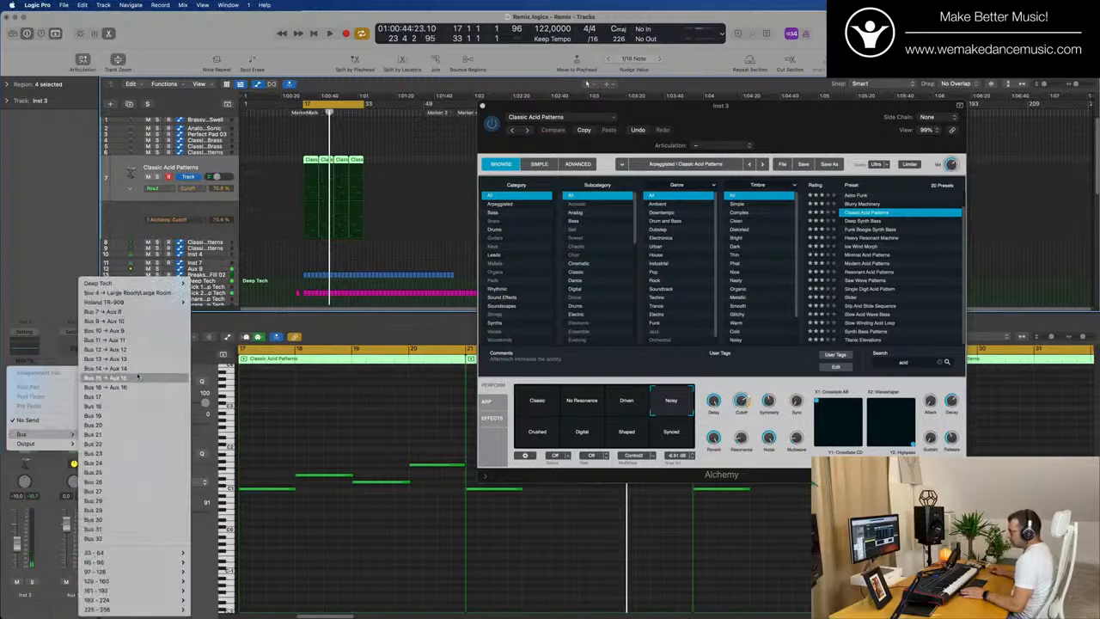
{"action": "mouse_move", "coordinate": [129, 302]}
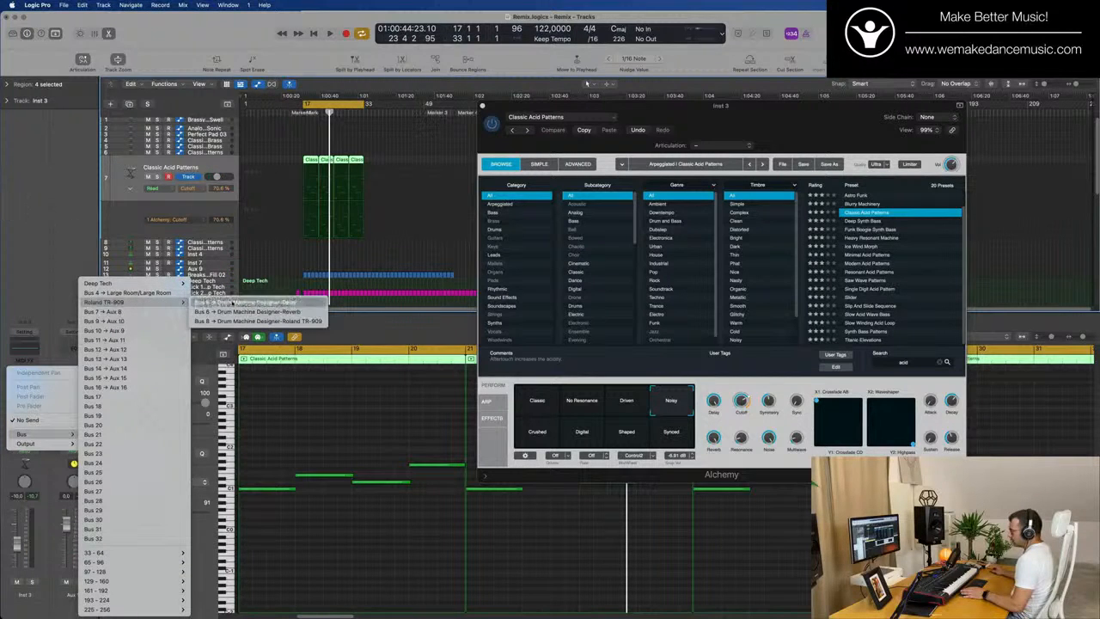
{"action": "left_click", "coordinate": [232, 302]}
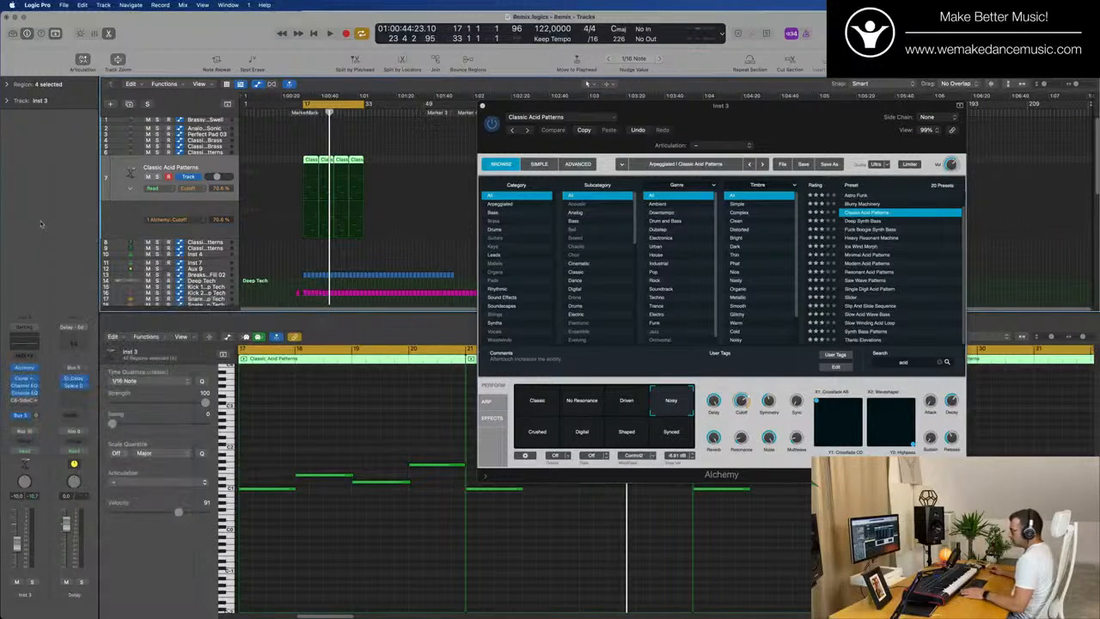
{"action": "key", "text": "space"}
{"action": "mouse_move", "coordinate": [36, 416]}
{"action": "left_mouse_down"}
{"action": "mouse_move", "coordinate": [37, 399]}
{"action": "mouse_move", "coordinate": [38, 435]}
{"action": "mouse_move", "coordinate": [37, 420]}
{"action": "left_mouse_up"}
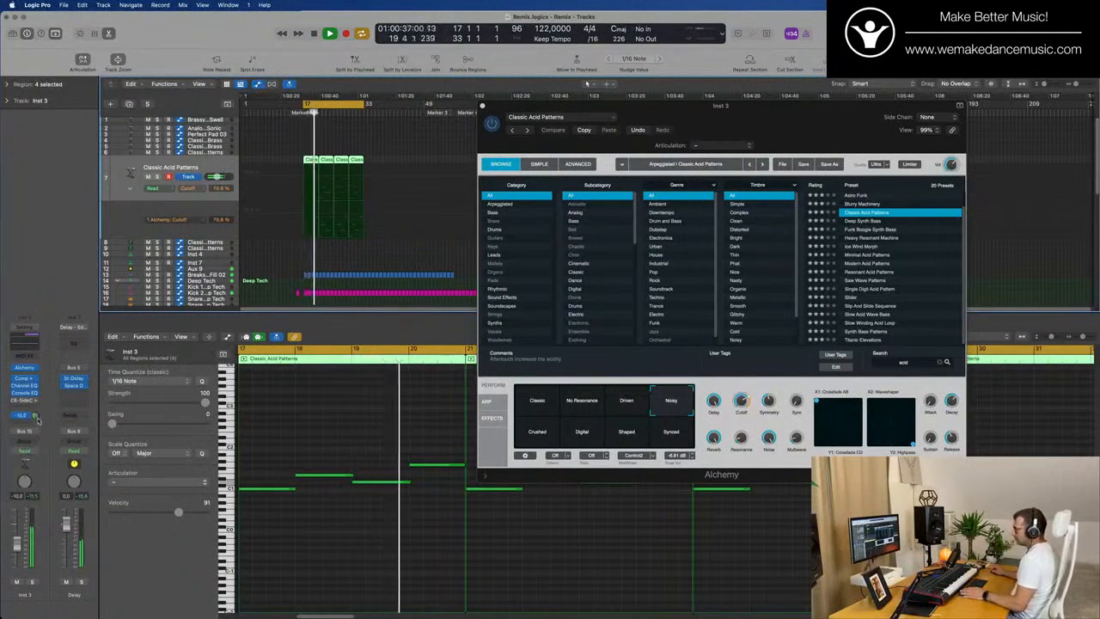
- Raise Alchemy's Cutoff to about 92 % and lower the acid track's volume to -13.0 dB, leaving the plug-in window closed
{"action": "left_click_drag", "start_coordinate": [797, 127], "coordinate": [555, 201]}
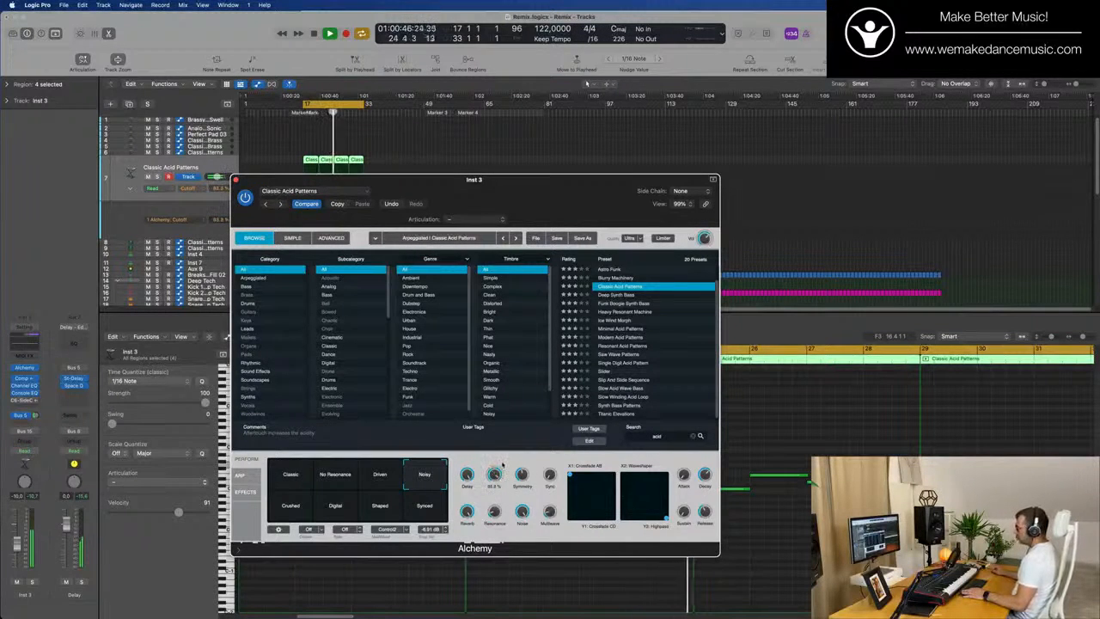
{"action": "left_click_drag", "start_coordinate": [608, 190], "coordinate": [688, 183]}
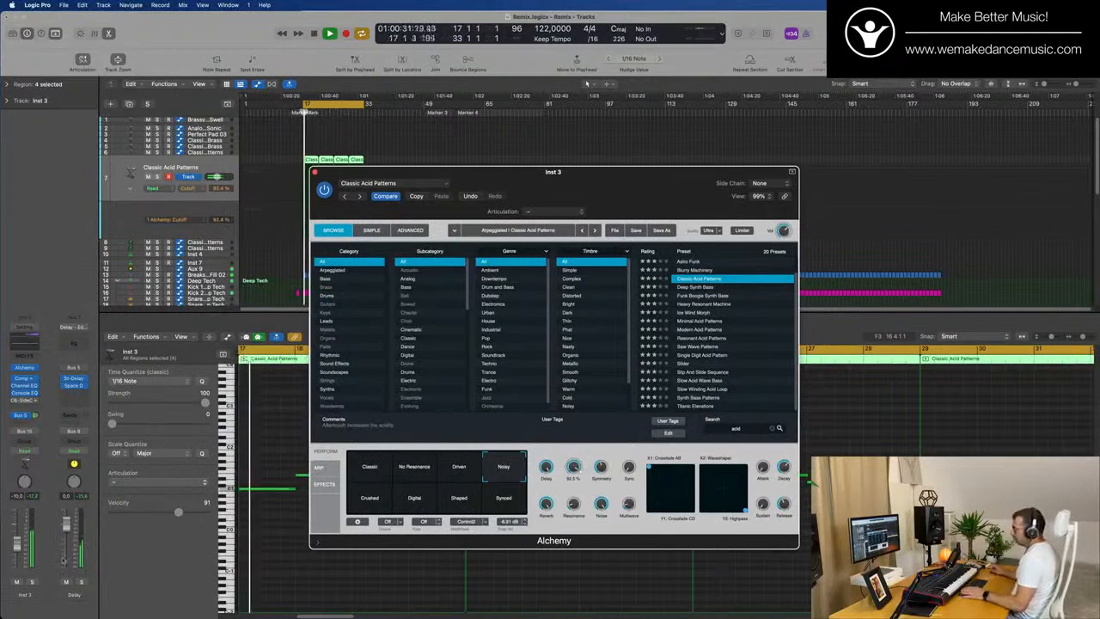
{"action": "left_click_drag", "start_coordinate": [17, 551], "coordinate": [17, 553]}
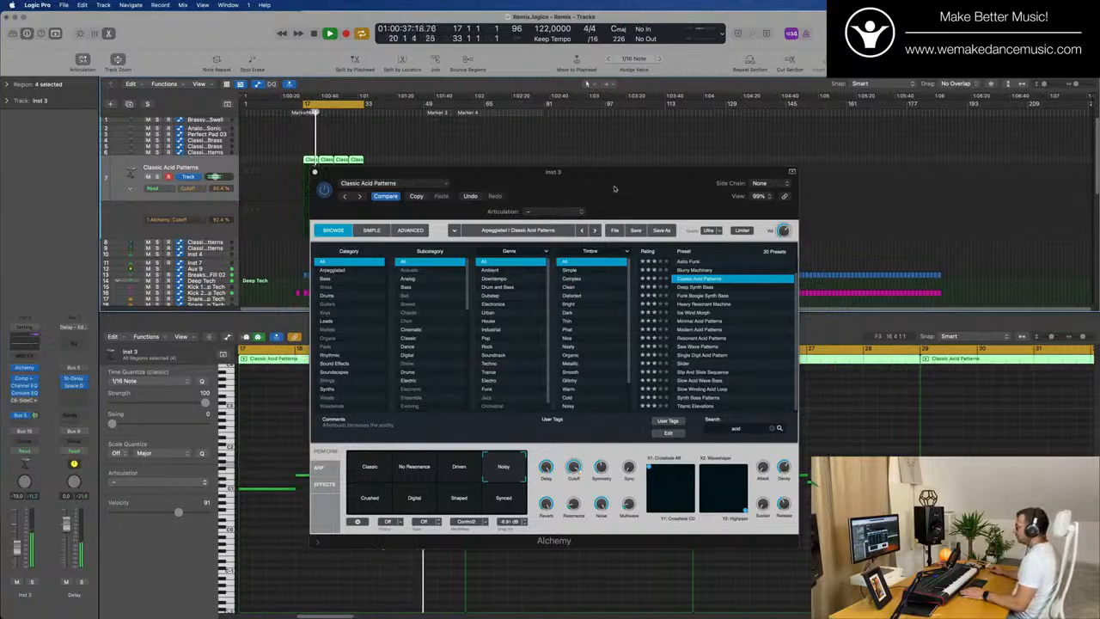
{"action": "left_click_drag", "start_coordinate": [612, 190], "coordinate": [519, 188]}
{"action": "left_click", "coordinate": [221, 171]}
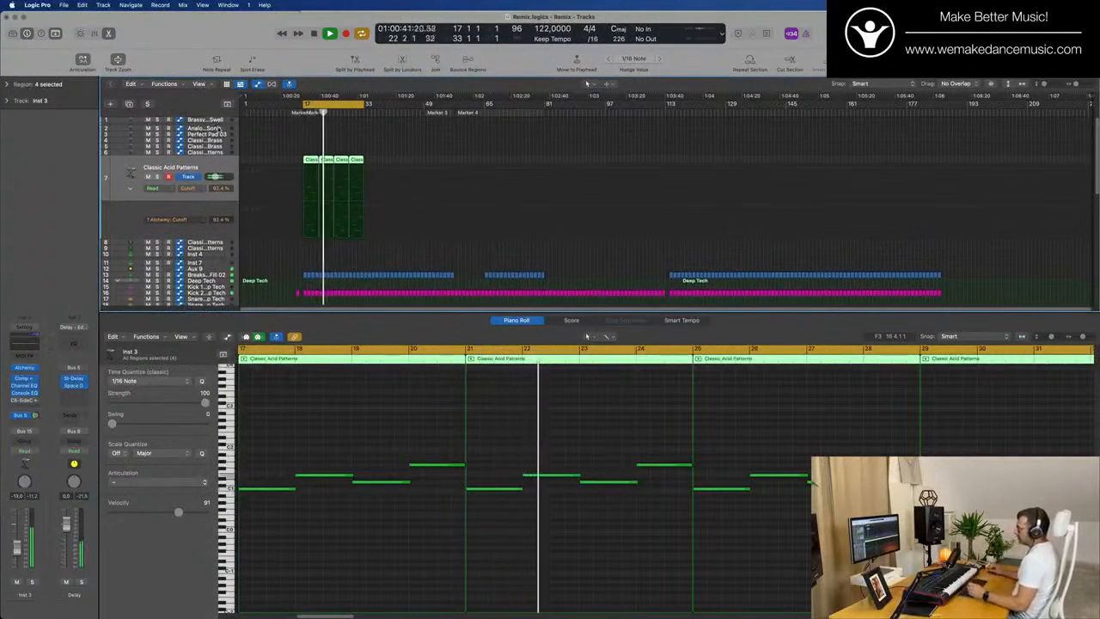
- Delete the visible volume automation on the Perfect Pad 03 track
{"action": "left_click", "coordinate": [211, 135]}
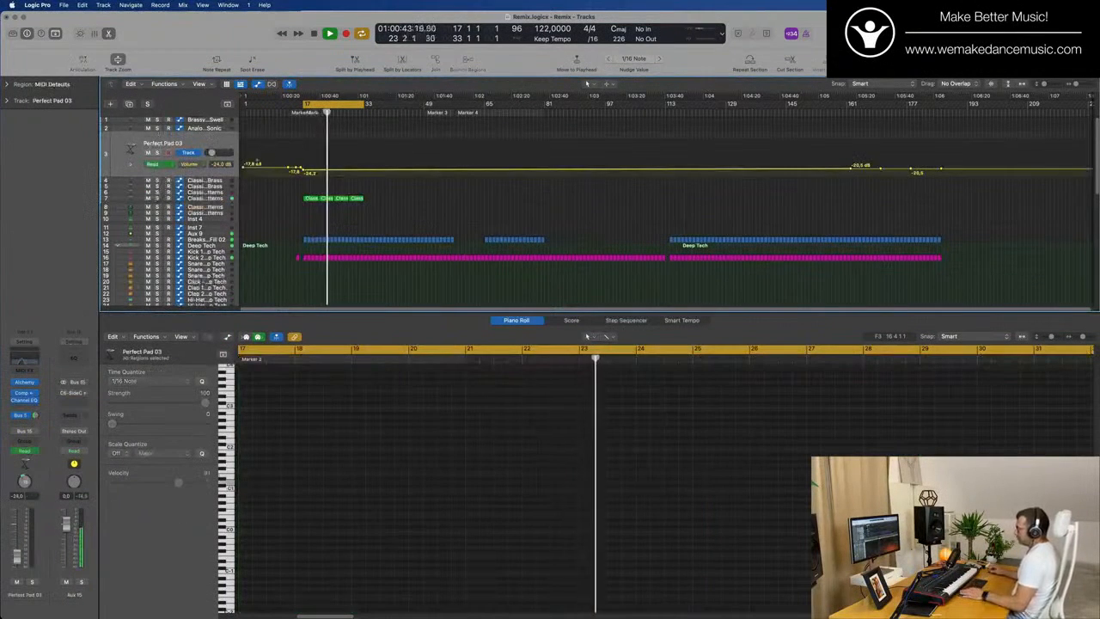
{"action": "key", "text": "ctrl+super+BackSpace"}
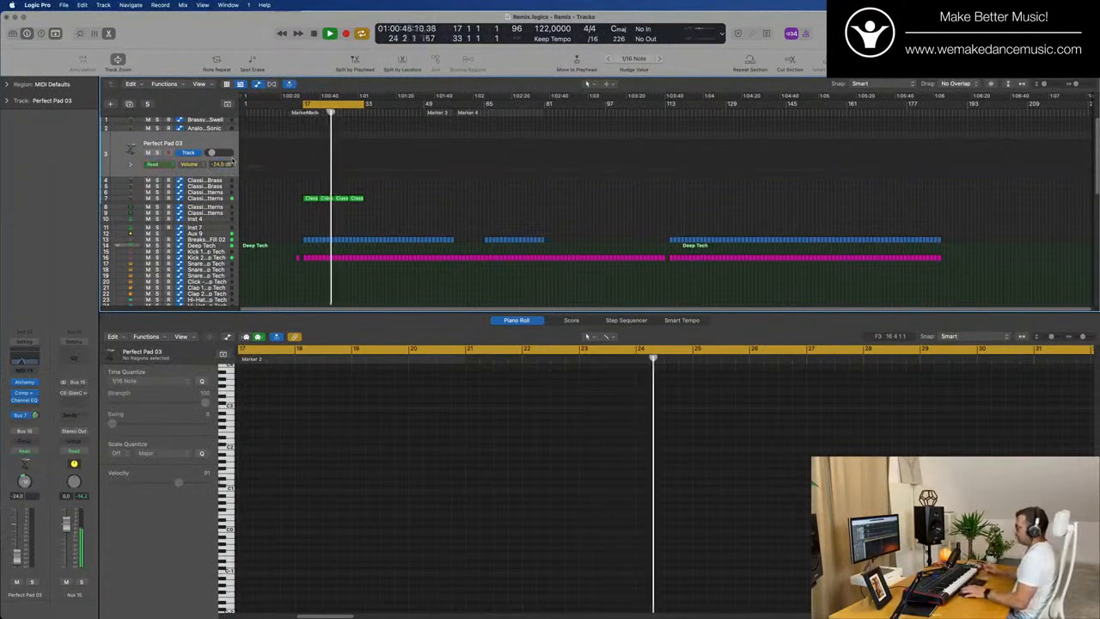
{"action": "key", "text": "space"}
{"action": "key", "text": "space"}
- Copy the first acid pattern region onto Perfect Pad 03 at bar 17 and repeat it three times to fill bars 17 to 33
{"action": "left_click_drag", "start_coordinate": [311, 199], "coordinate": [313, 148]}
{"action": "key", "text": "space"}
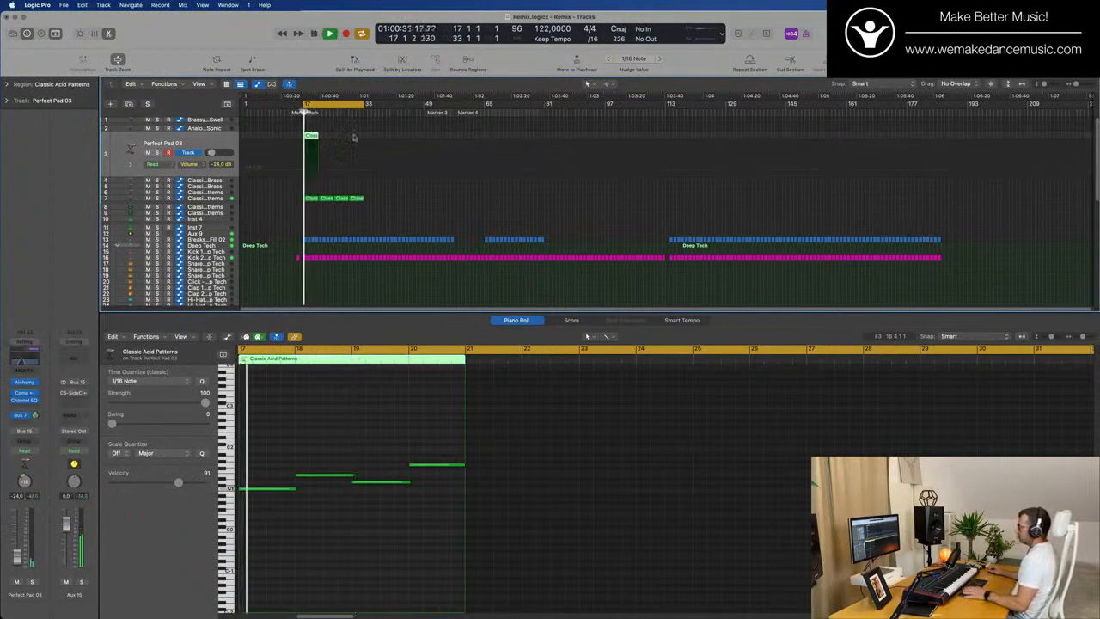
{"action": "key", "text": "super+r"}
{"action": "key", "text": "super+r"}
{"action": "key", "text": "super+r"}
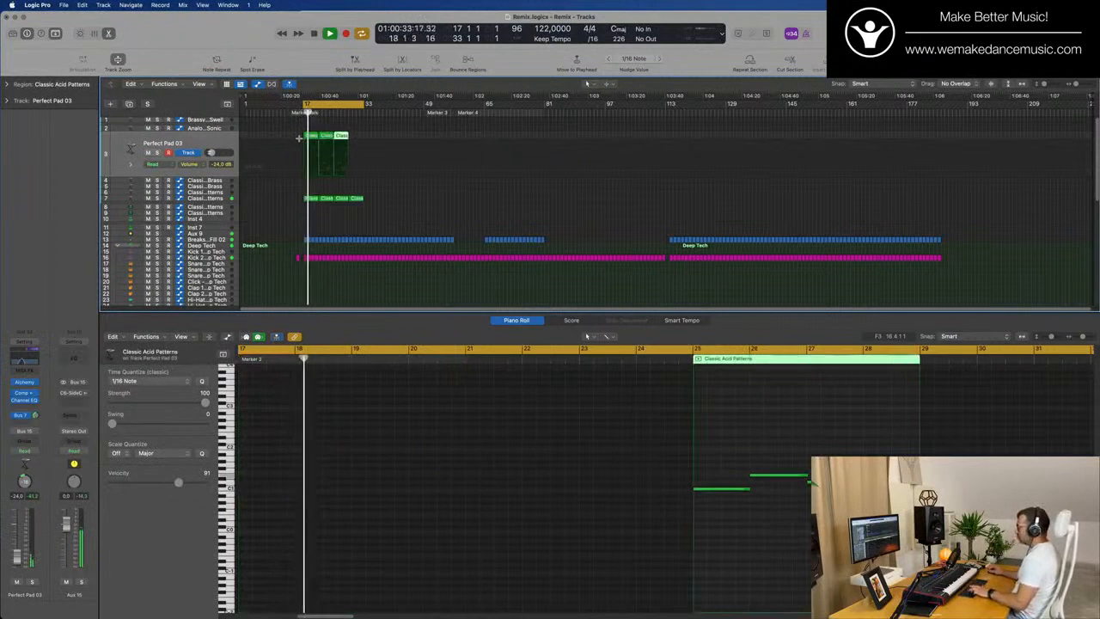
{"action": "key", "text": "space"}
{"action": "key", "text": "space"}
- Select all regions on Perfect Pad 03 and raise the track's volume to -20.0 dB
{"action": "left_click", "coordinate": [172, 144]}
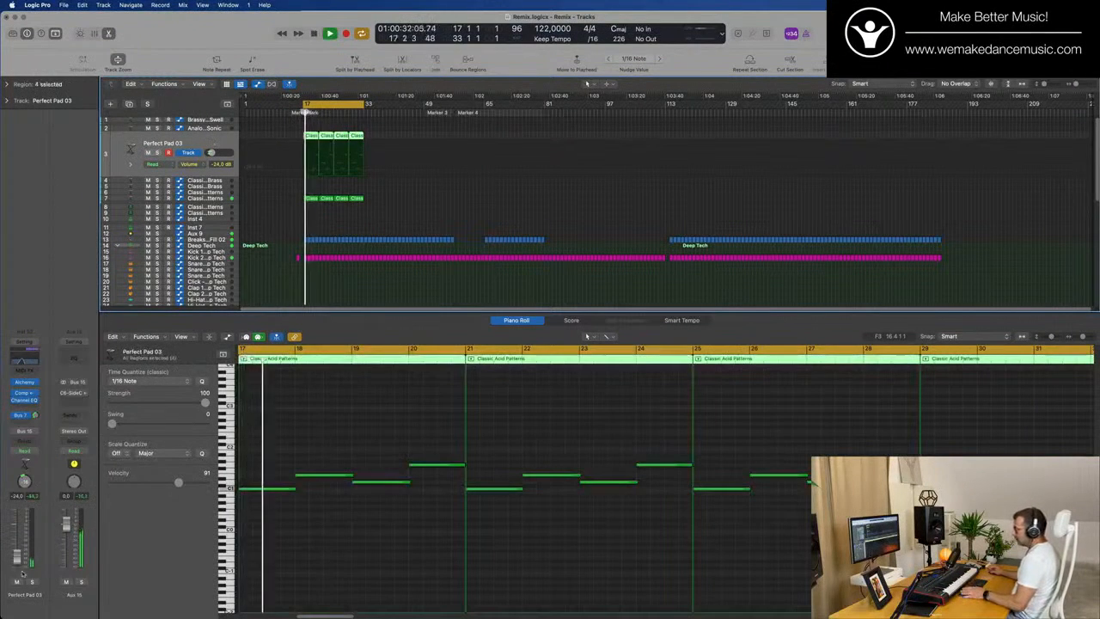
{"action": "key", "text": "space"}
{"action": "key", "text": "space"}
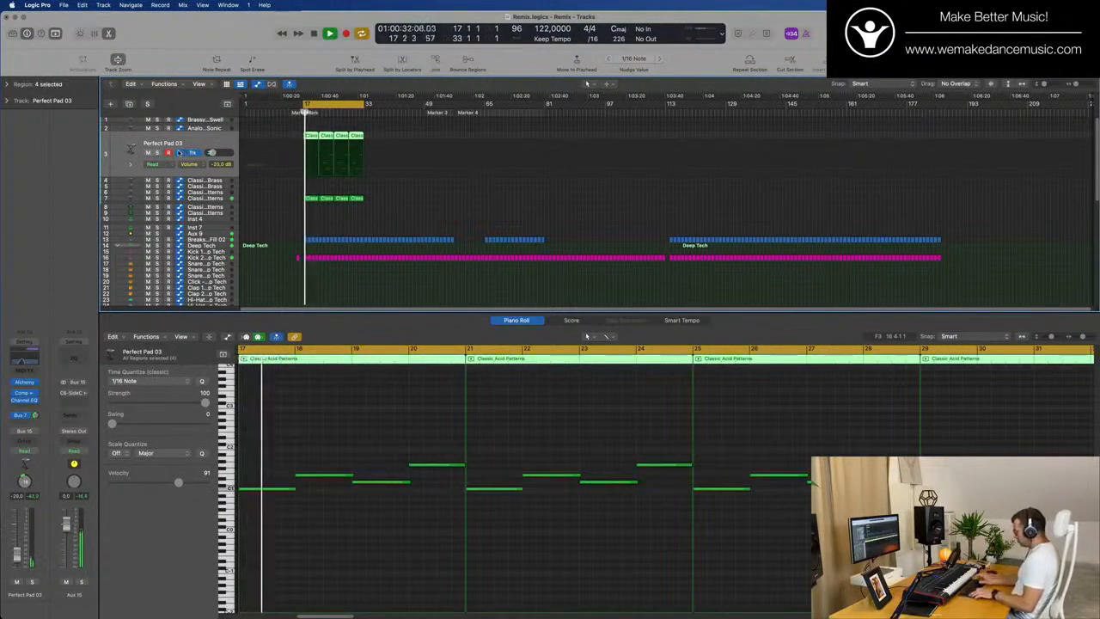
- Open Perfect Pad 03's Channel EQ and recall its default setting
{"action": "left_click", "coordinate": [31, 356]}
{"action": "left_click", "coordinate": [420, 138]}
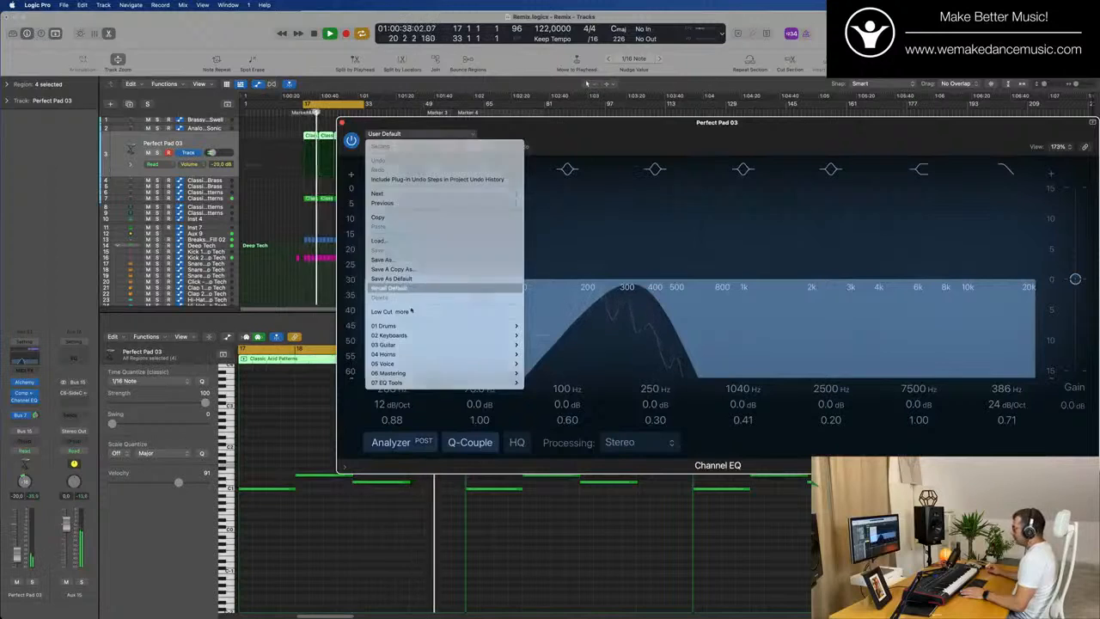
{"action": "left_click", "coordinate": [395, 288]}
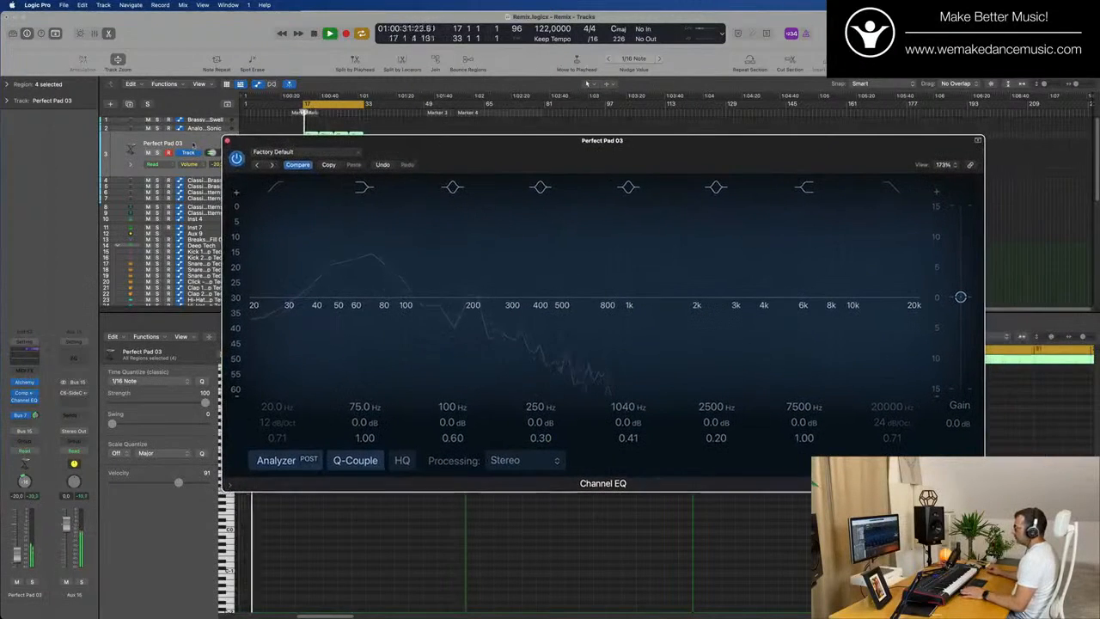
- Close the Channel EQ and try transposing all notes in the Perfect Pad 03 regions up two octaves
{"action": "left_click", "coordinate": [228, 141]}
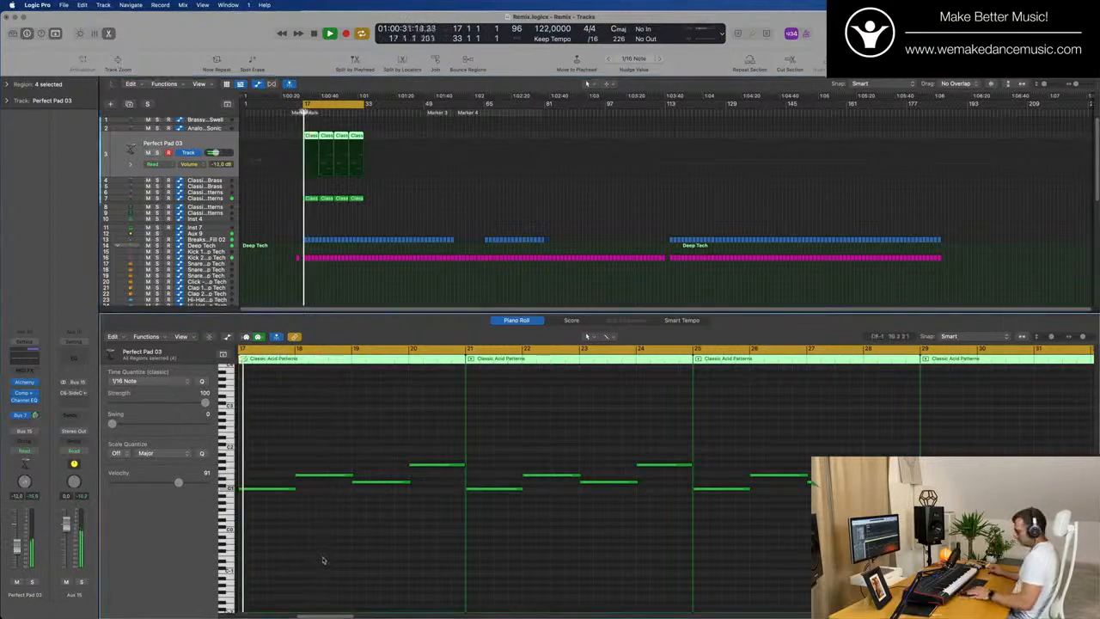
{"action": "key", "text": "super+a"}
{"action": "key", "text": "alt+shift+Up"}
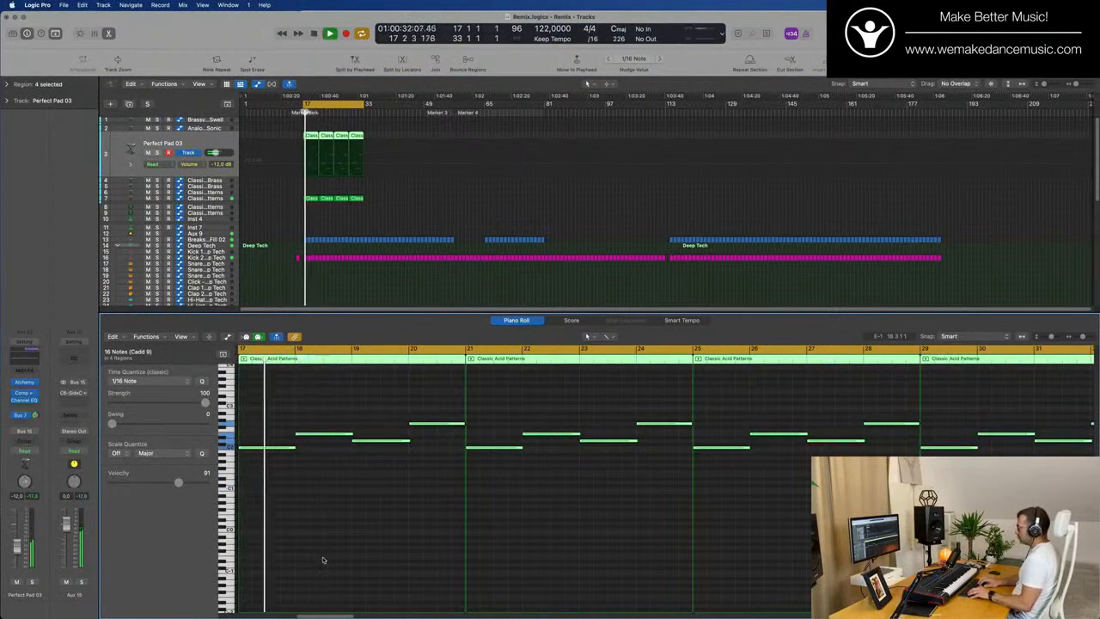
{"action": "key", "text": "alt+shift+Up"}
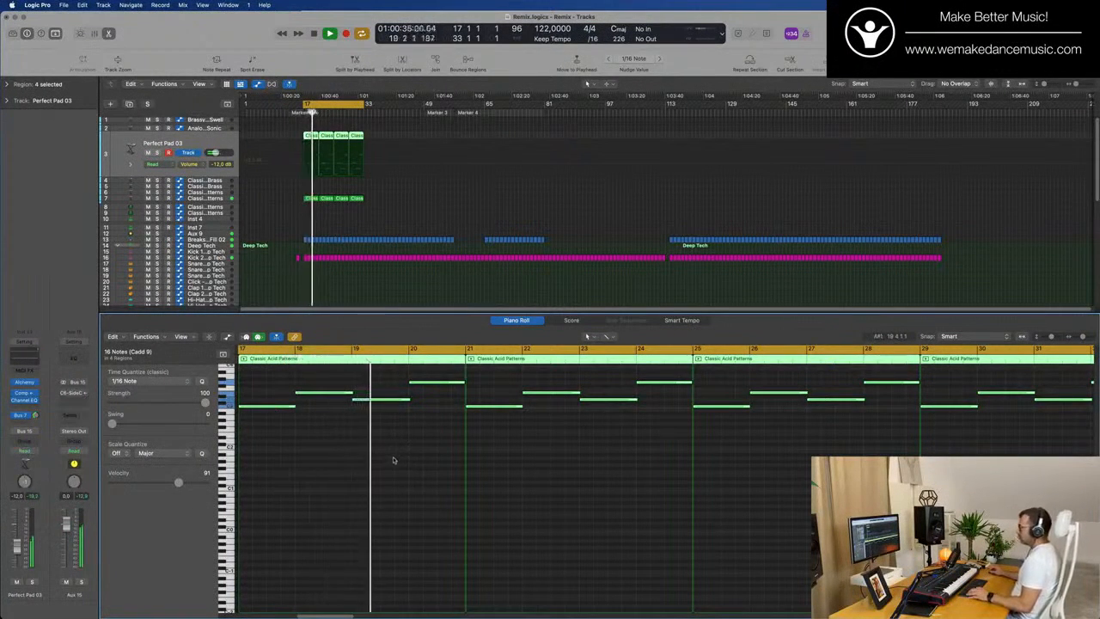
{"action": "key", "text": "super+Left"}
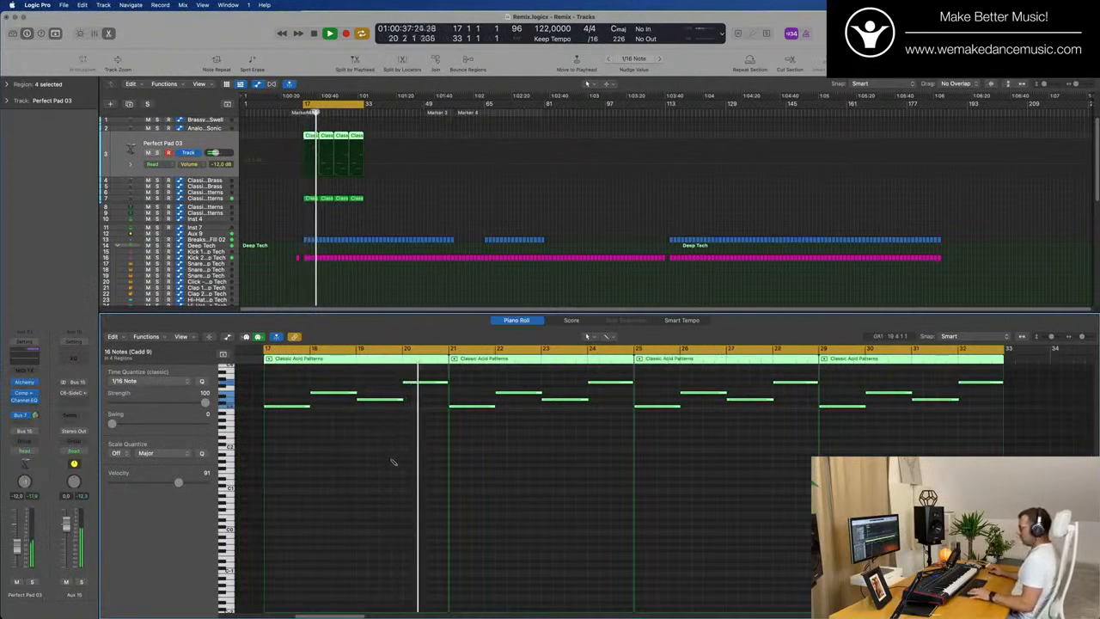
{"action": "key", "text": "alt+shift+Down"}
{"action": "key", "text": "alt+shift+Down"}
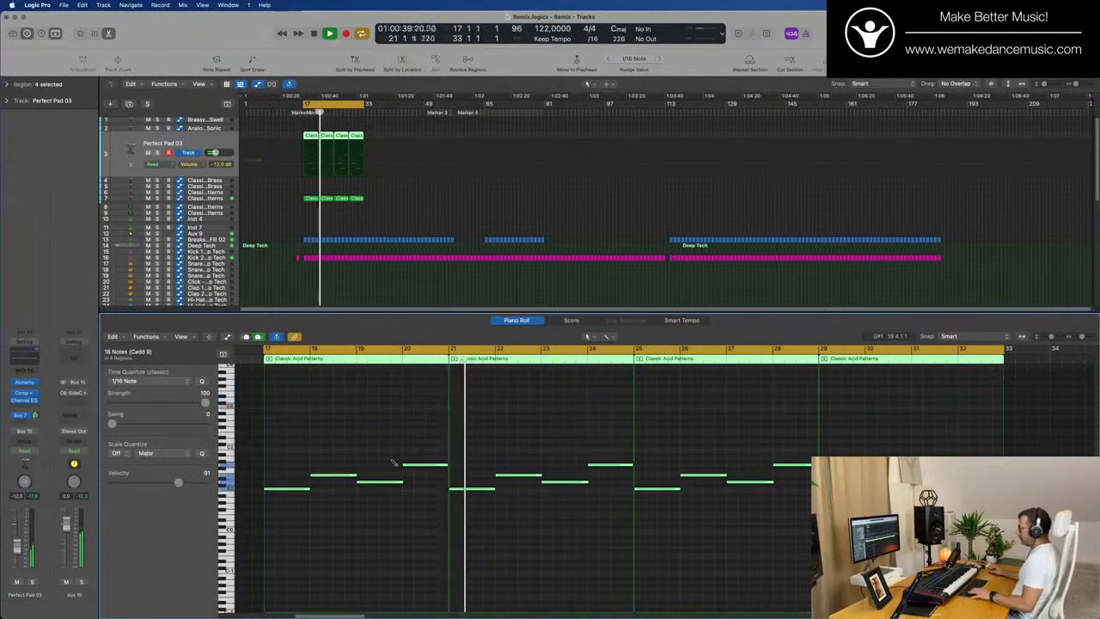
- Replay the loop, briefly solo Perfect Pad 03, and lower its track volume to -14.4 dB
{"action": "key", "text": "space"}
{"action": "key", "text": "space"}
{"action": "key", "text": "space"}
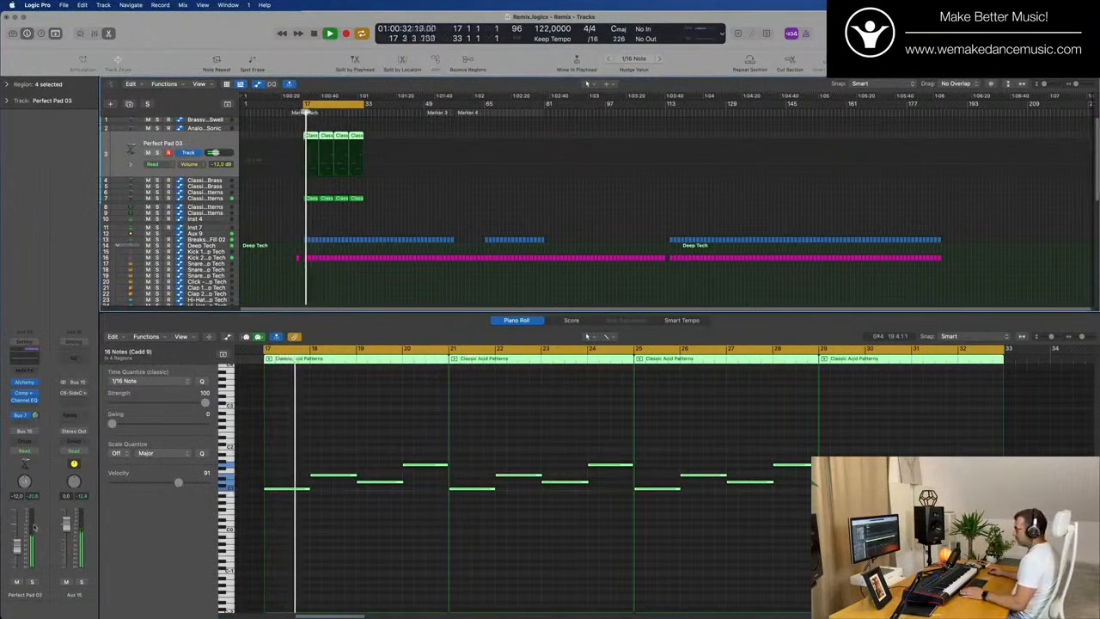
{"action": "left_click", "coordinate": [32, 583]}
{"action": "left_click", "coordinate": [32, 583]}
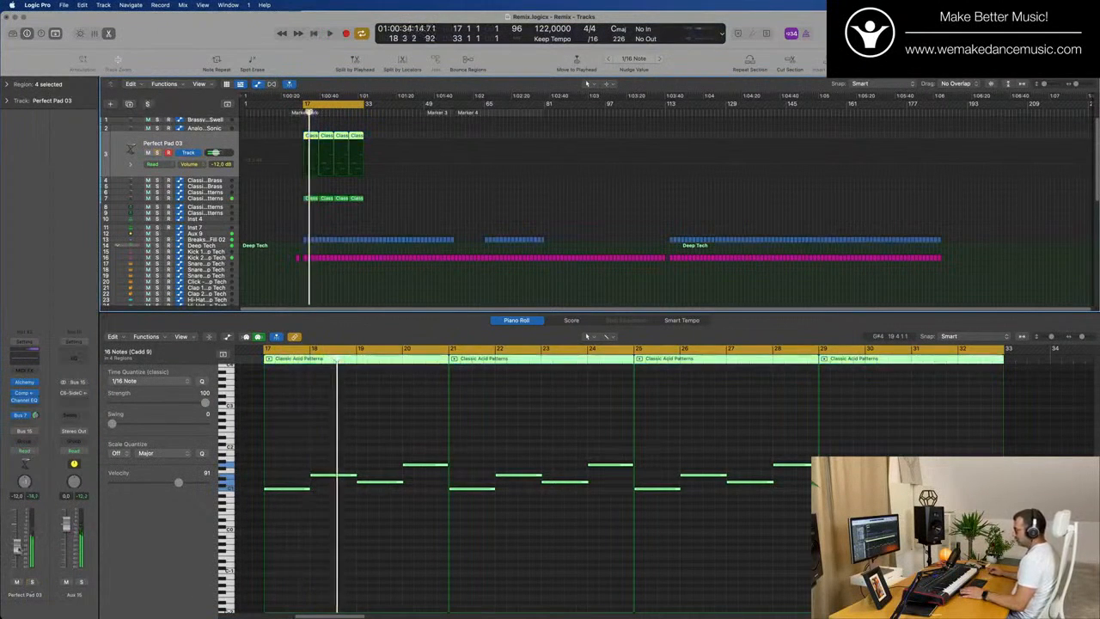
{"action": "left_click_drag", "start_coordinate": [17, 547], "coordinate": [17, 550]}
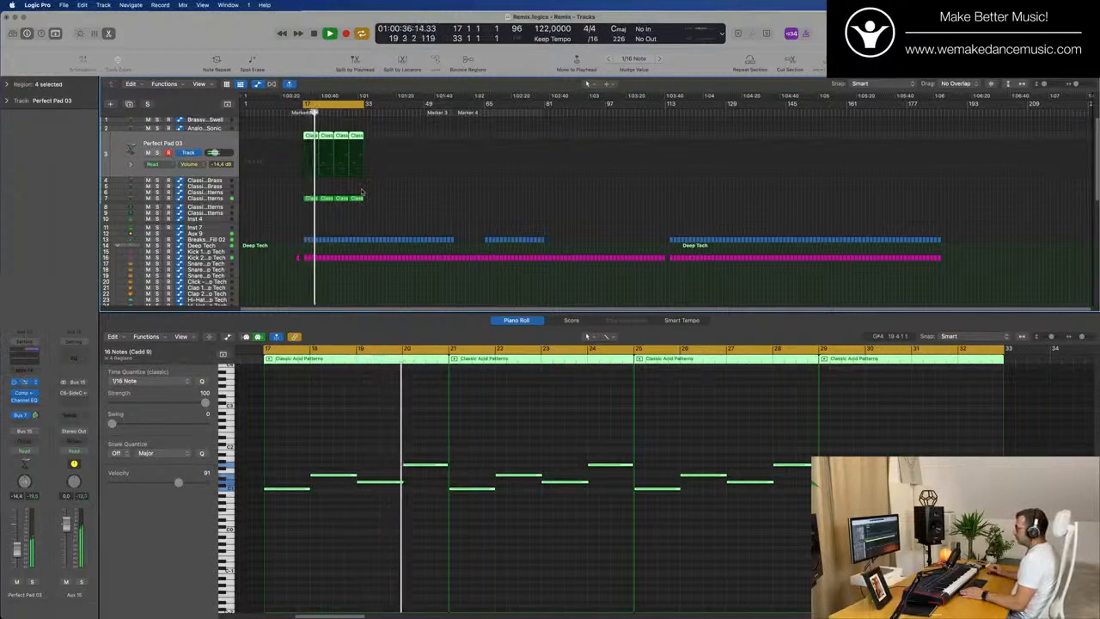
- Open Perfect Pad 03's Alchemy synth and duplicate all the pad's notes one octave higher
{"action": "key", "text": "space"}
{"action": "left_click_drag", "start_coordinate": [603, 401], "coordinate": [605, 390]}
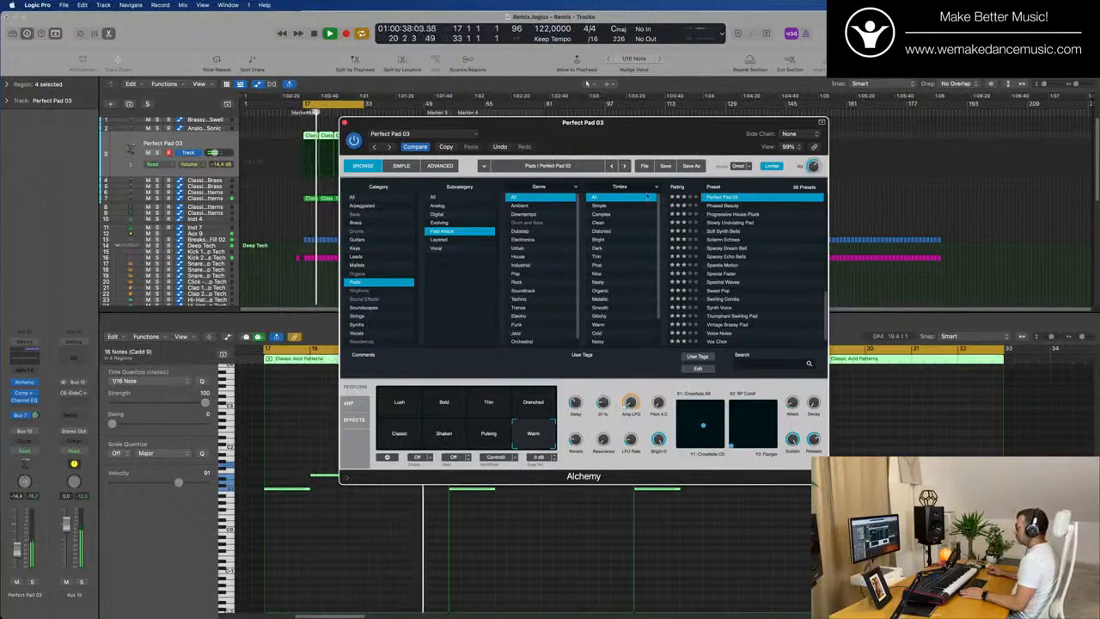
{"action": "left_click_drag", "start_coordinate": [653, 124], "coordinate": [1087, 309]}
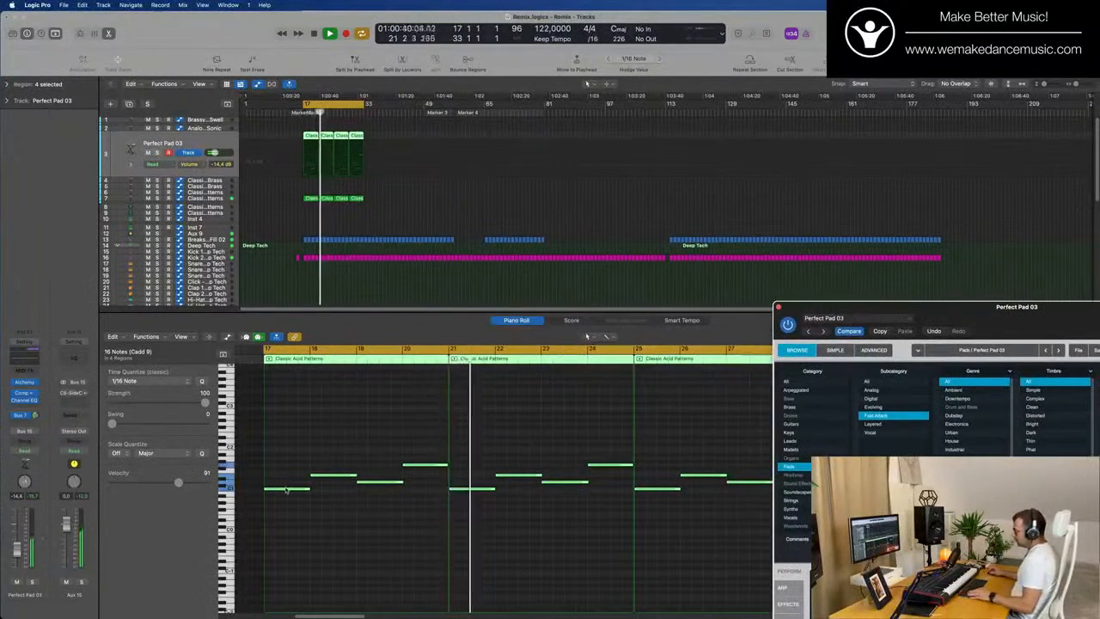
{"action": "left_click_drag", "start_coordinate": [286, 489], "coordinate": [287, 451]}
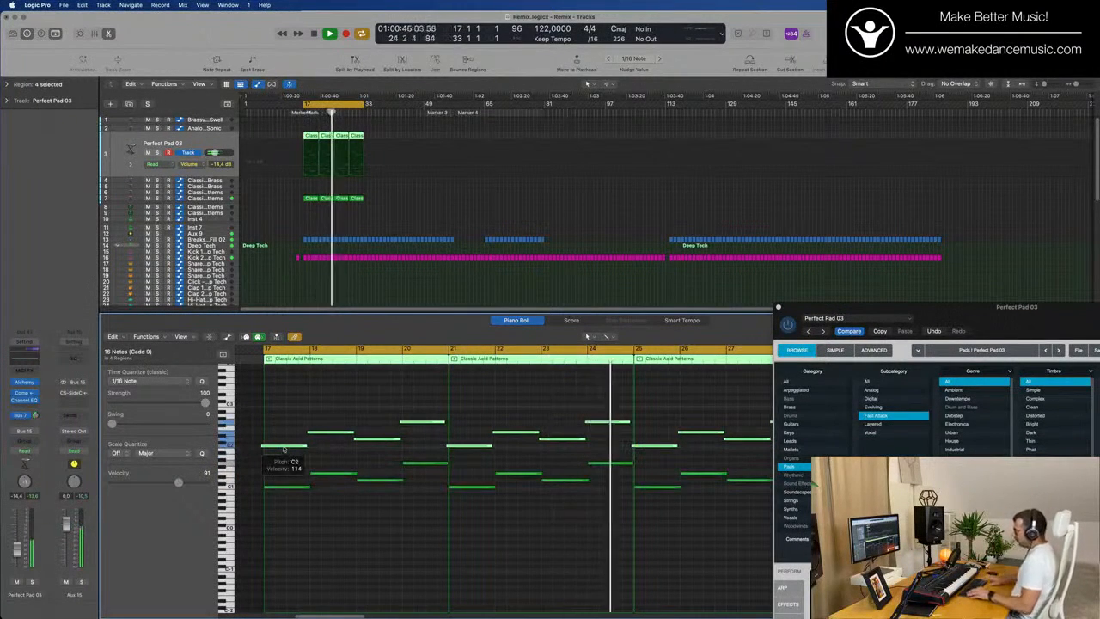
- Replay the doubled pad part, lower Perfect Pad 03's volume to -16.4 dB, and close its Alchemy window
{"action": "left_click_drag", "start_coordinate": [1065, 307], "coordinate": [665, 232]}
{"action": "key", "text": "space"}
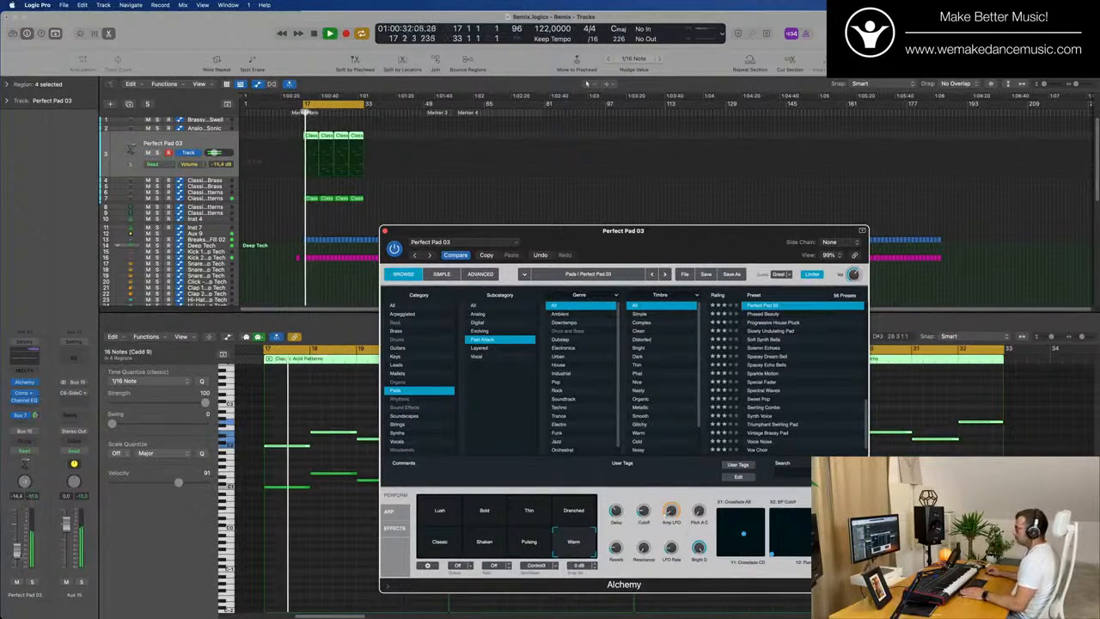
{"action": "left_click_drag", "start_coordinate": [17, 552], "coordinate": [16, 555]}
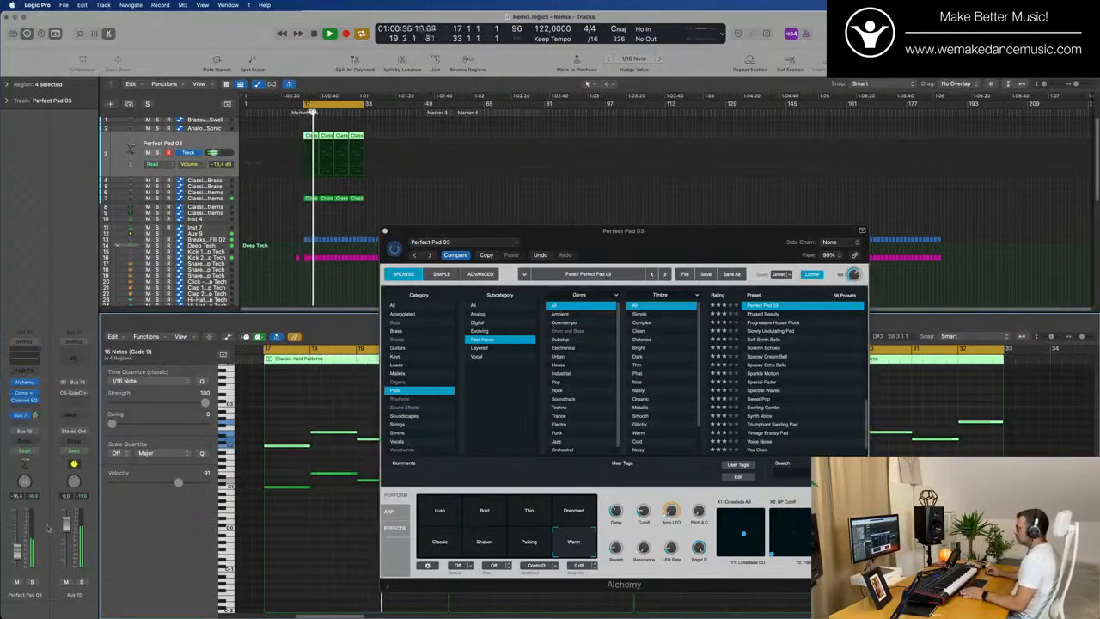
{"action": "left_click_drag", "start_coordinate": [589, 234], "coordinate": [514, 238]}
{"action": "left_click", "coordinate": [312, 234]}
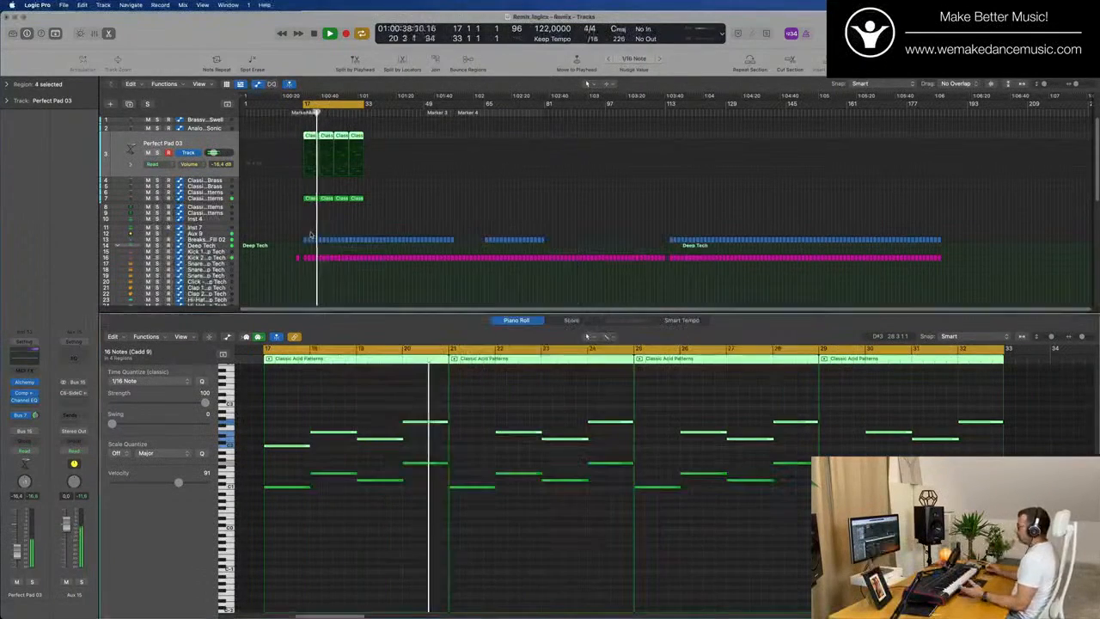
- Repeat all Perfect Pad 03 and Classic Acid Patterns regions from bars 17 to 33 once, extending both tracks to bar 49
{"action": "left_click", "coordinate": [365, 229]}
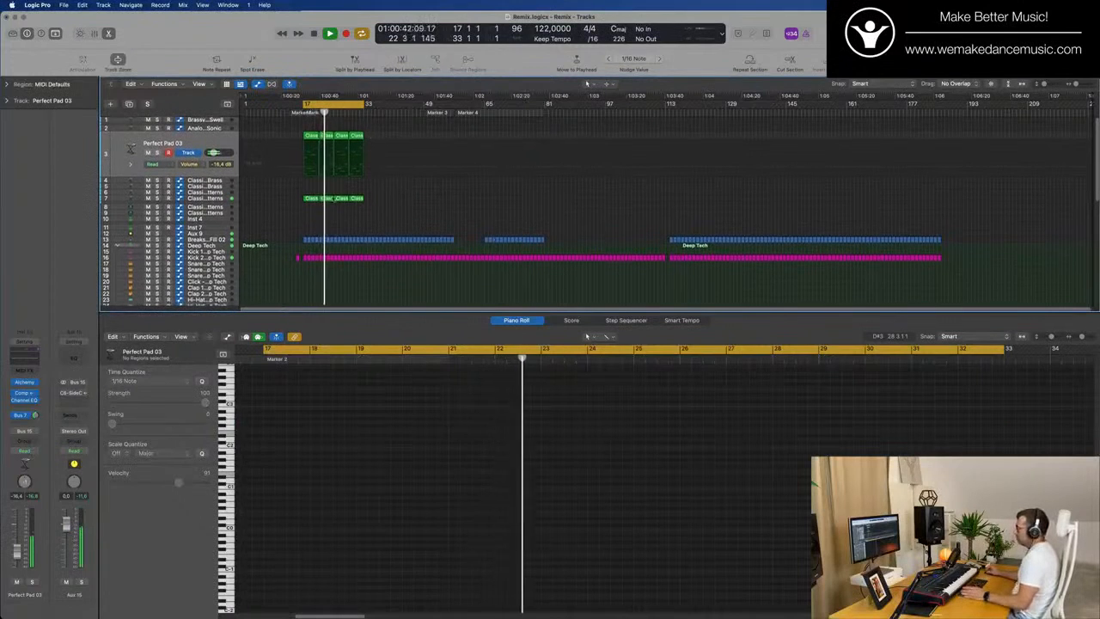
{"action": "left_click_drag", "start_coordinate": [369, 134], "coordinate": [302, 205]}
{"action": "key", "text": "super+r"}
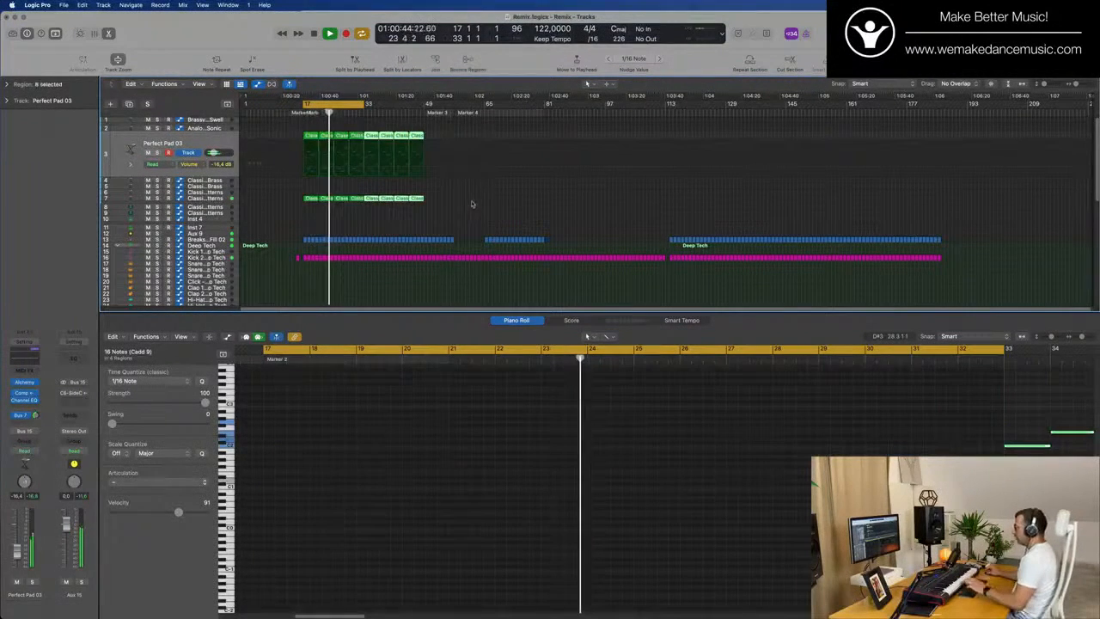
- Delete the visible high-cut automation on the Brassy Pad Swell track and audition the Analog Sub Sonic track
{"action": "left_click", "coordinate": [203, 122]}
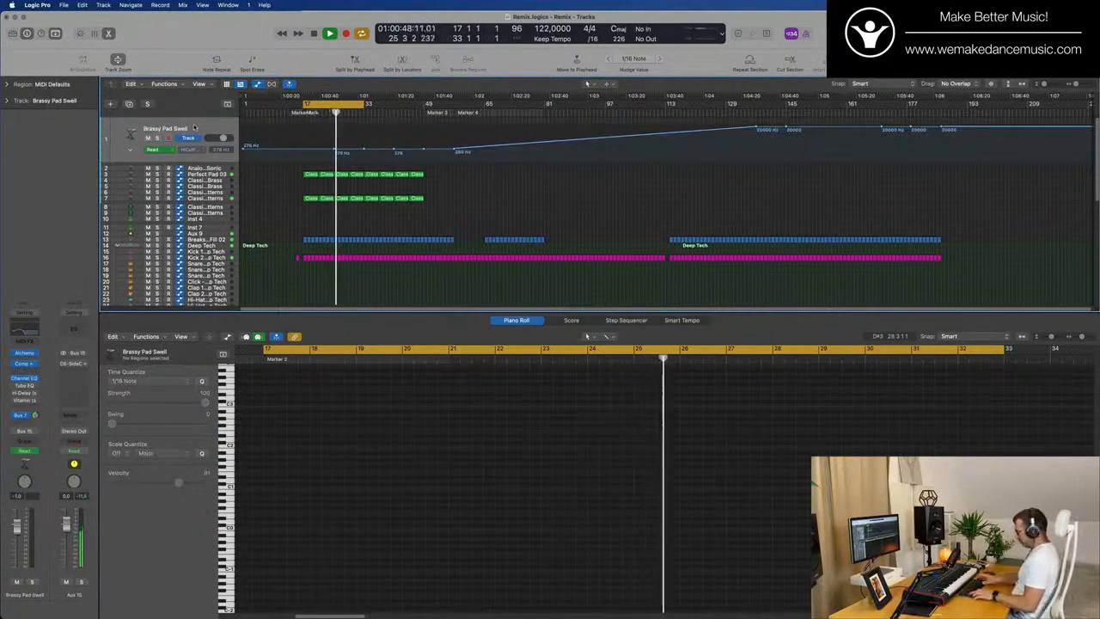
{"action": "key", "text": "ctrl+super+BackSpace"}
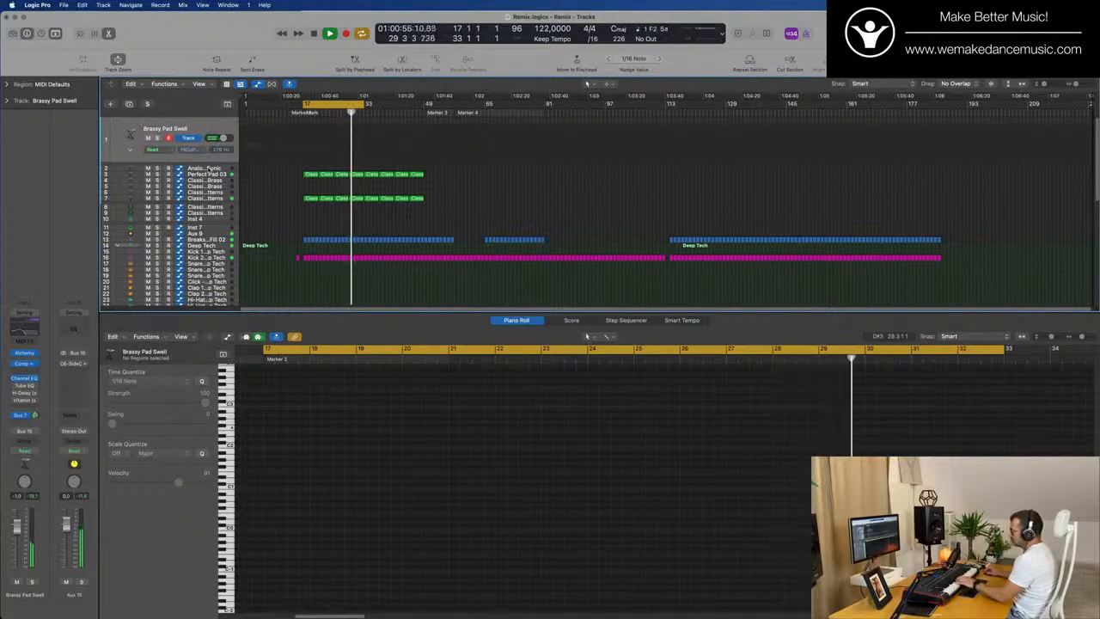
{"action": "left_click", "coordinate": [204, 167]}
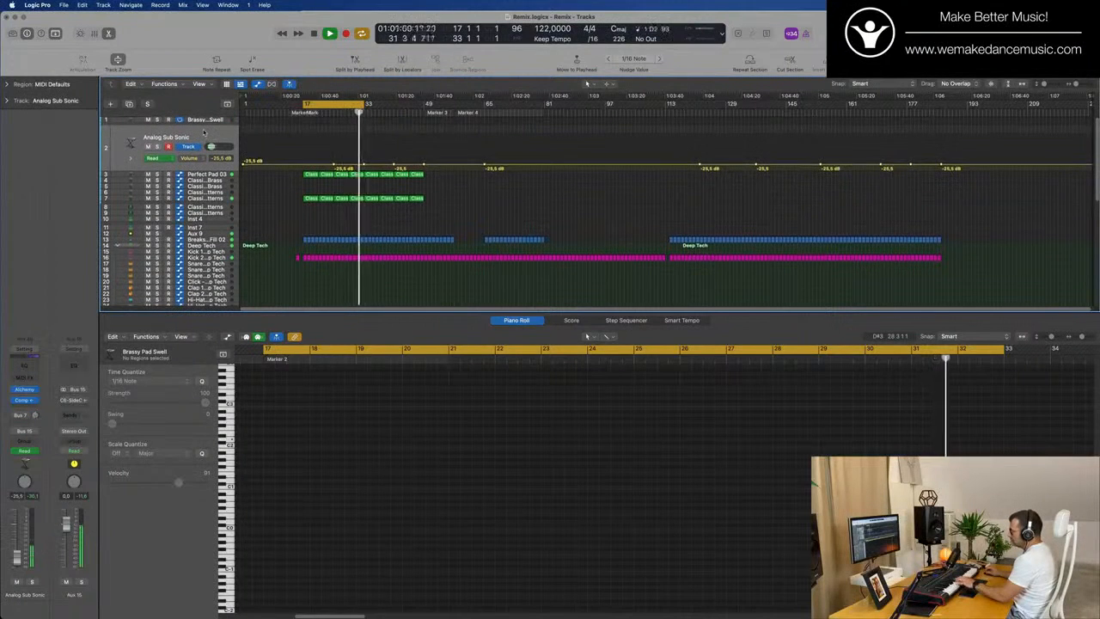
{"action": "left_click", "coordinate": [208, 181]}
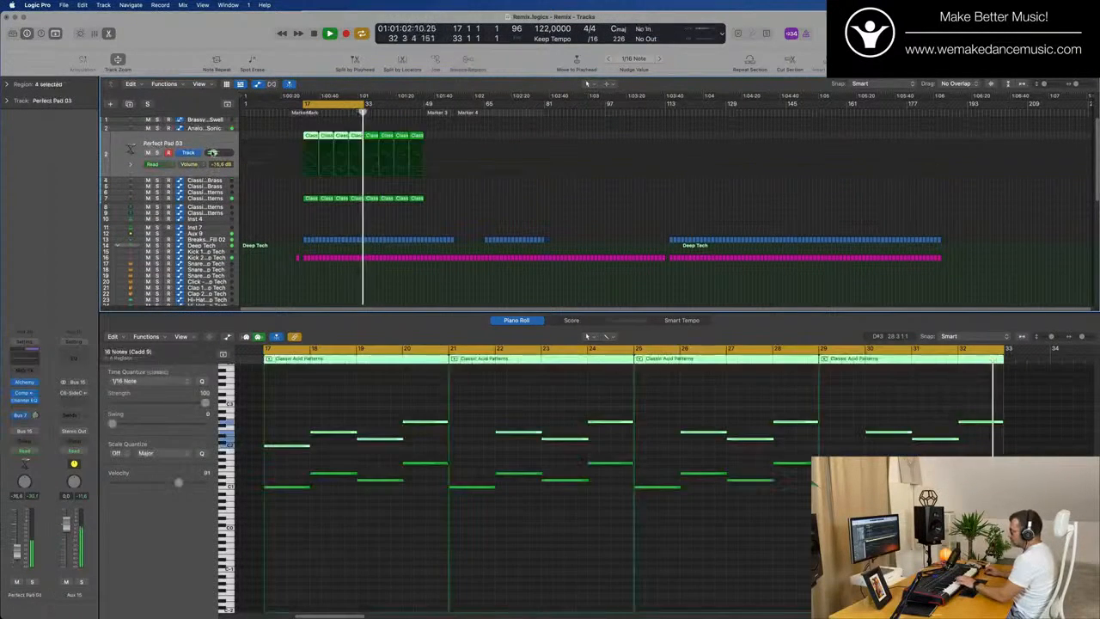
- Open Brassy Pad Swell's Channel EQ and recall its default setting
{"action": "left_click", "coordinate": [209, 121]}
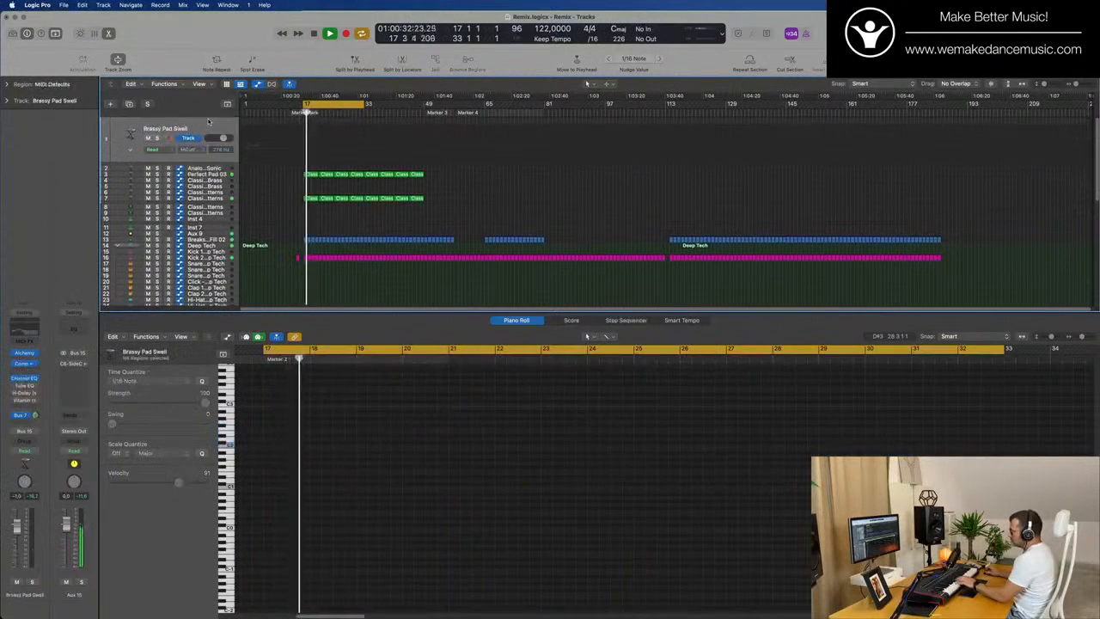
{"action": "left_click", "coordinate": [31, 326]}
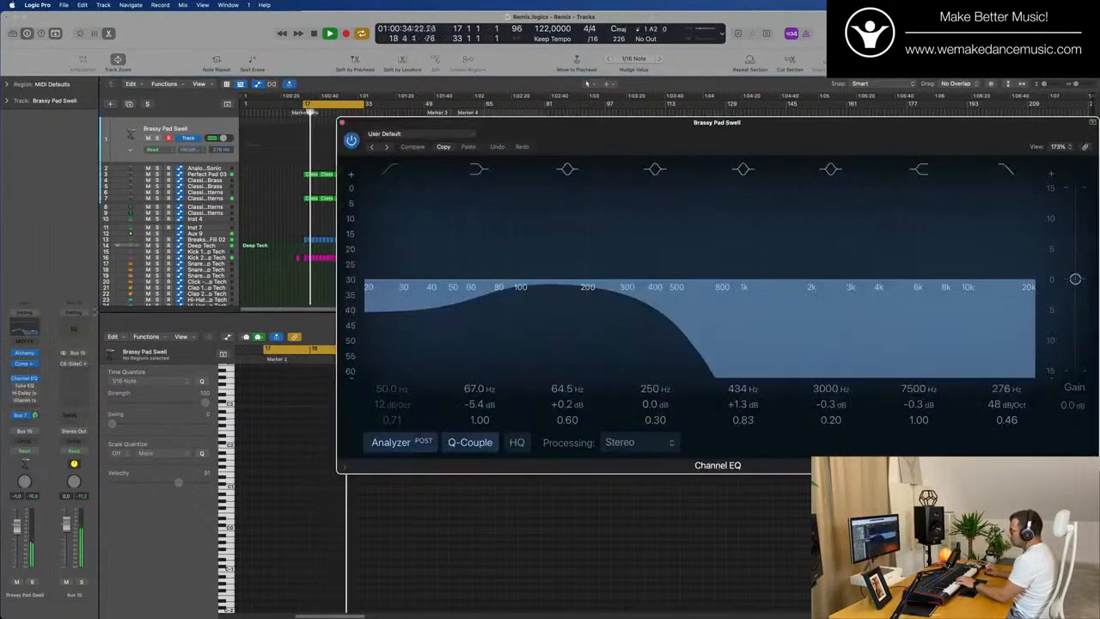
{"action": "left_click", "coordinate": [444, 135]}
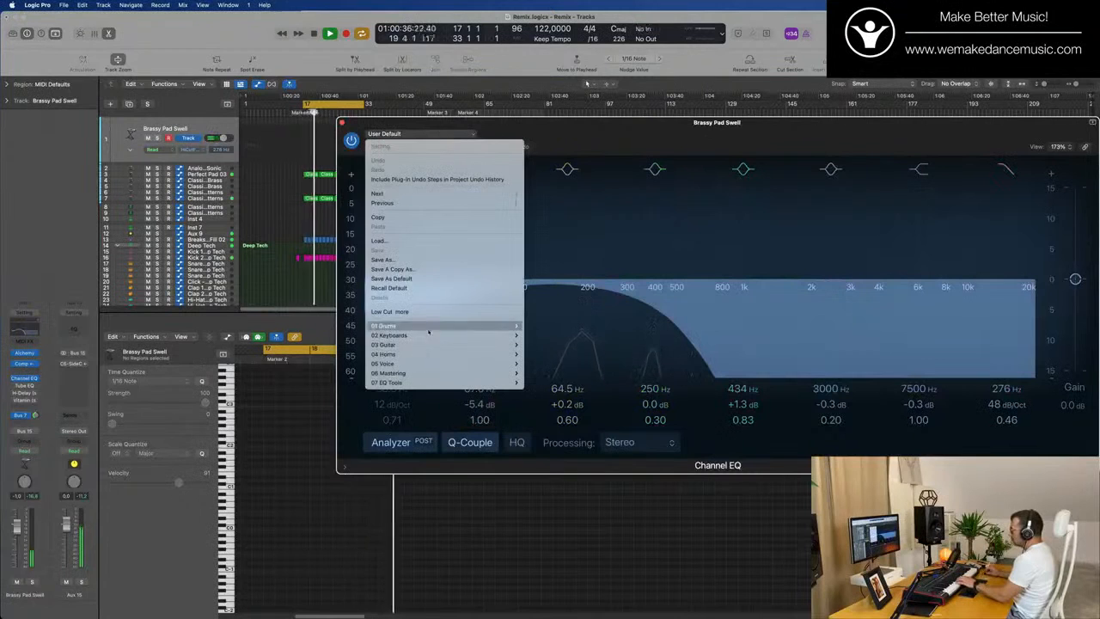
{"action": "left_click", "coordinate": [433, 289]}
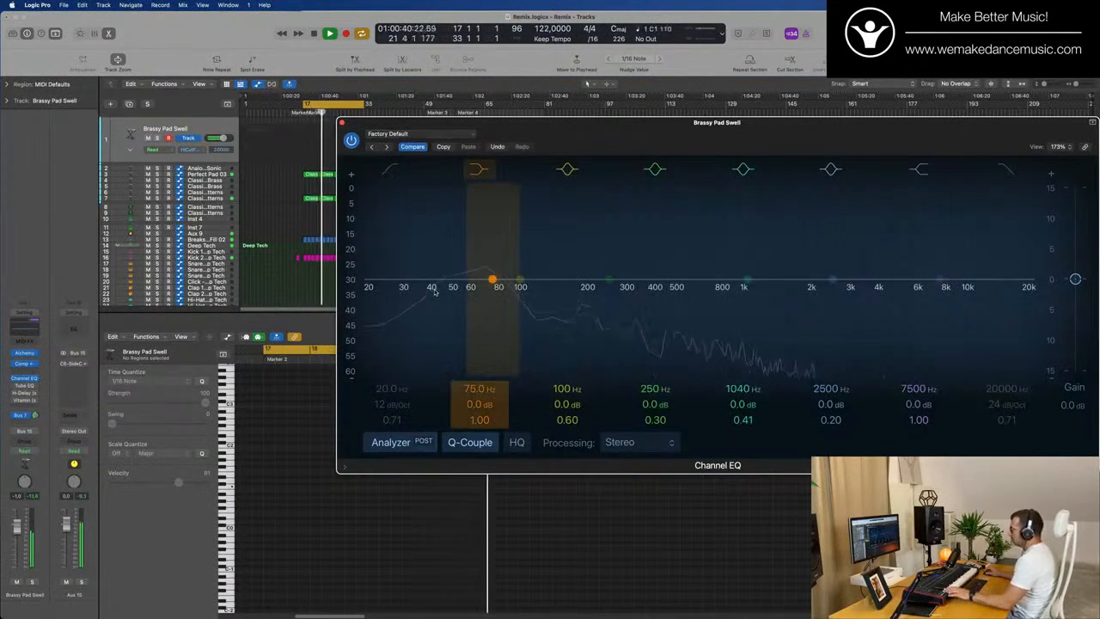
{"action": "left_click_drag", "start_coordinate": [572, 125], "coordinate": [541, 156]}
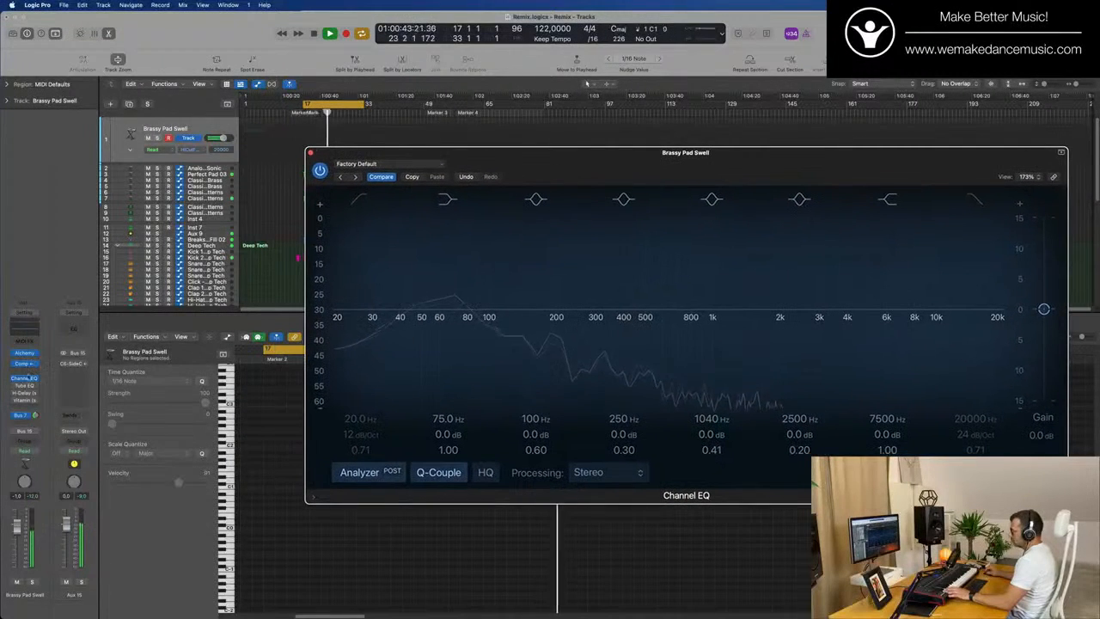
- Adjust the Cutoff and Chorus controls in Brassy Pad Swell's Alchemy synth while monitoring the track's Channel EQ analyzer
{"action": "left_click", "coordinate": [24, 354]}
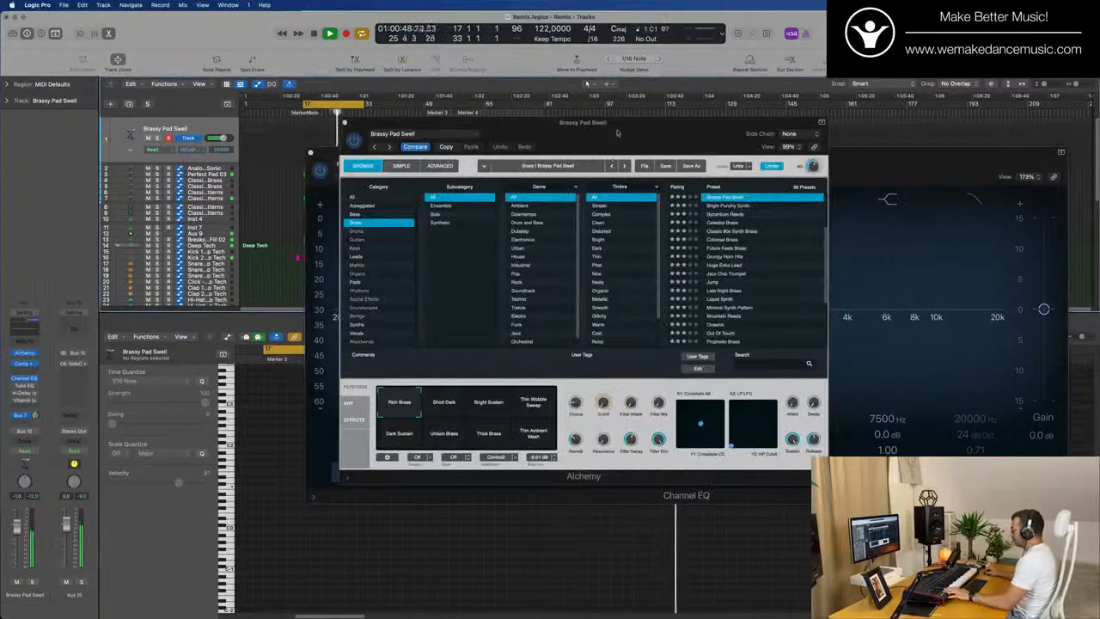
{"action": "left_click_drag", "start_coordinate": [615, 133], "coordinate": [677, 215]}
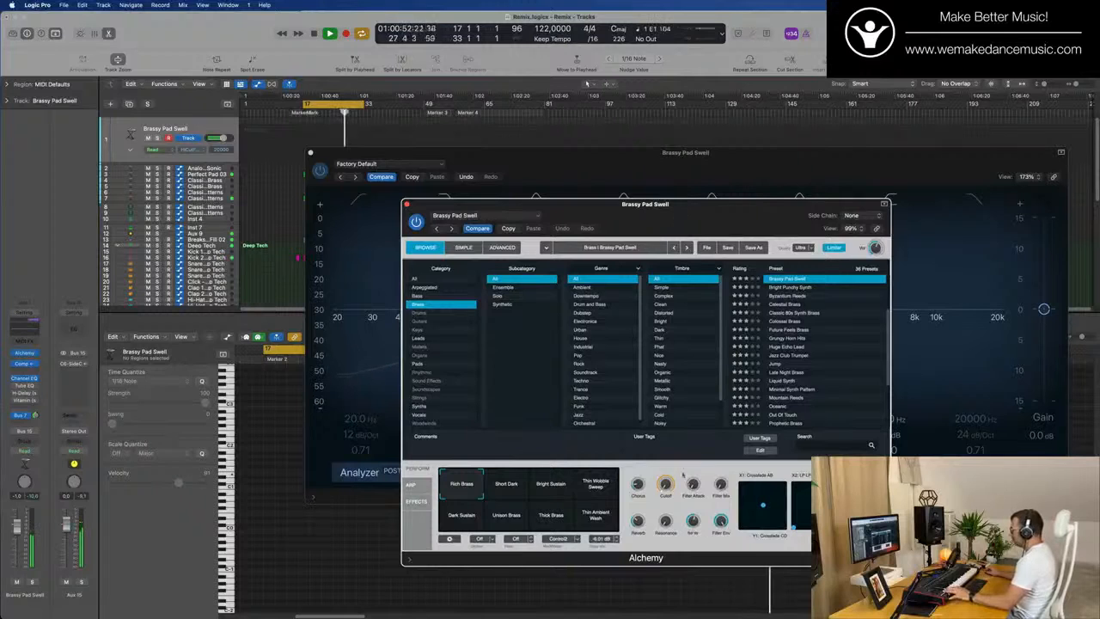
{"action": "left_click_drag", "start_coordinate": [670, 456], "coordinate": [665, 485]}
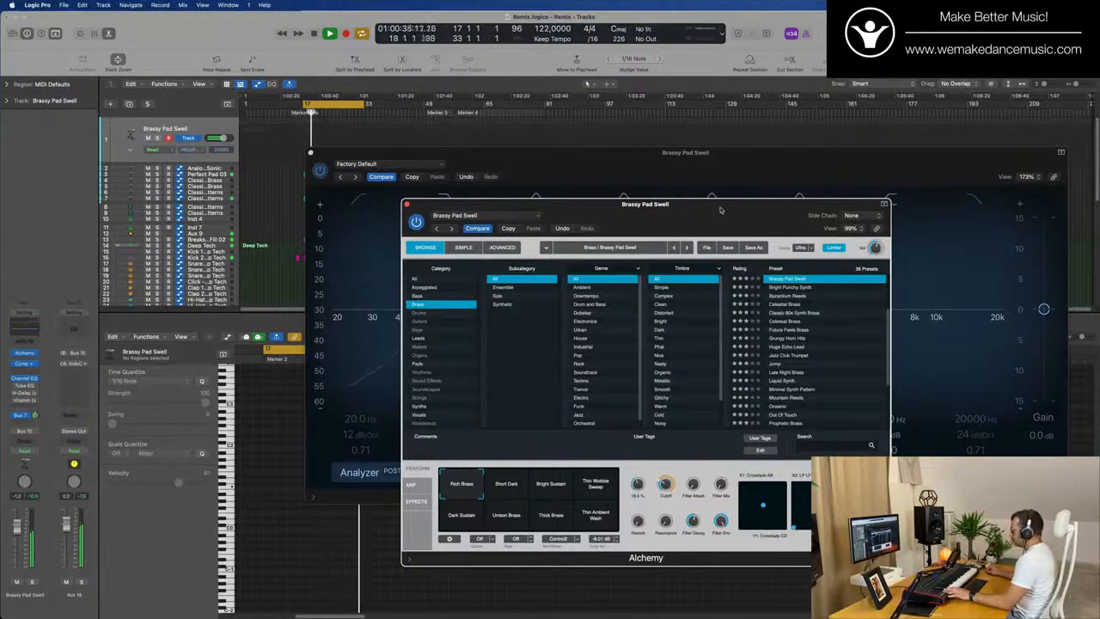
{"action": "left_click_drag", "start_coordinate": [720, 214], "coordinate": [830, 215]}
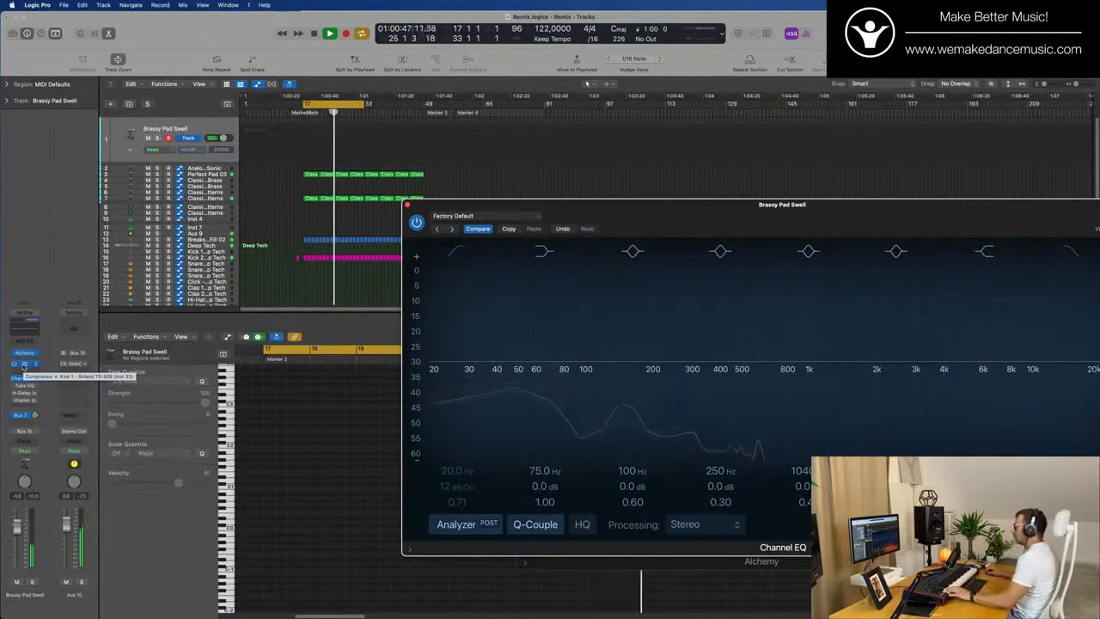
{"action": "left_click_drag", "start_coordinate": [716, 204], "coordinate": [614, 242]}
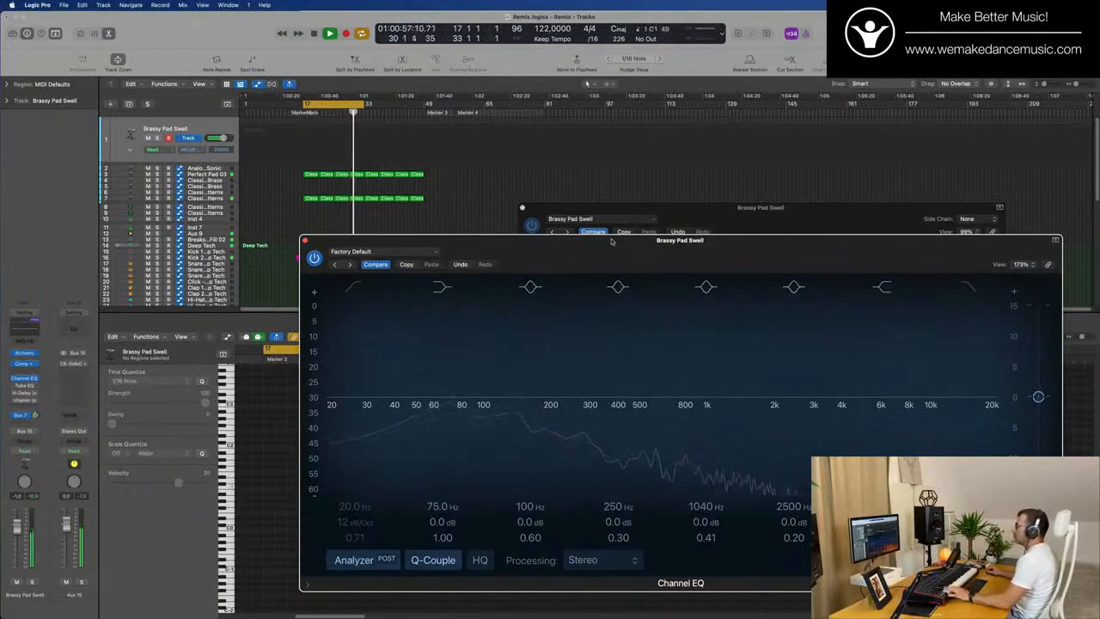
{"action": "left_click_drag", "start_coordinate": [614, 242], "coordinate": [638, 210]}
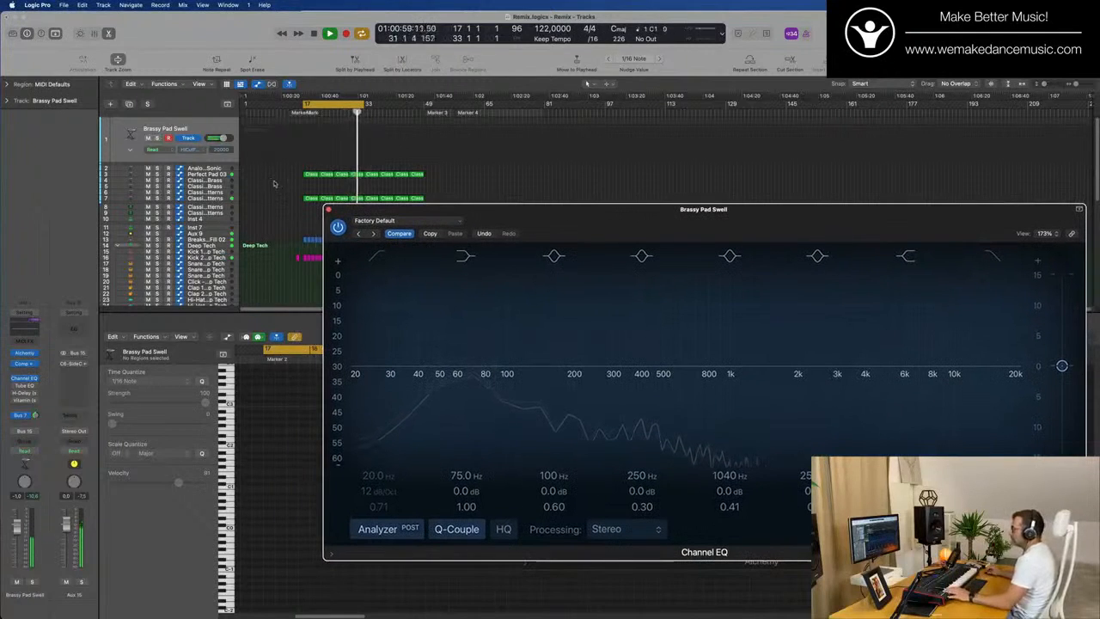
- Step down through the synth tracks and select Classic 80s Synth Brass
{"action": "scroll", "coordinate": [211, 153], "scroll_direction": "down", "scroll_amount": 2}
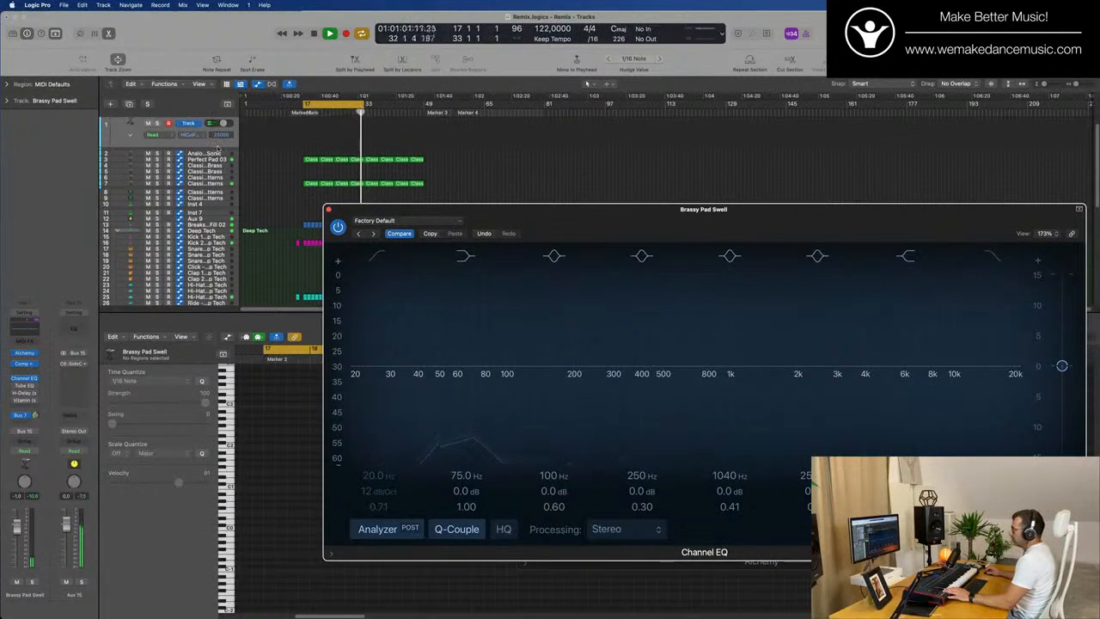
{"action": "left_click", "coordinate": [216, 147]}
{"action": "key", "text": "Down"}
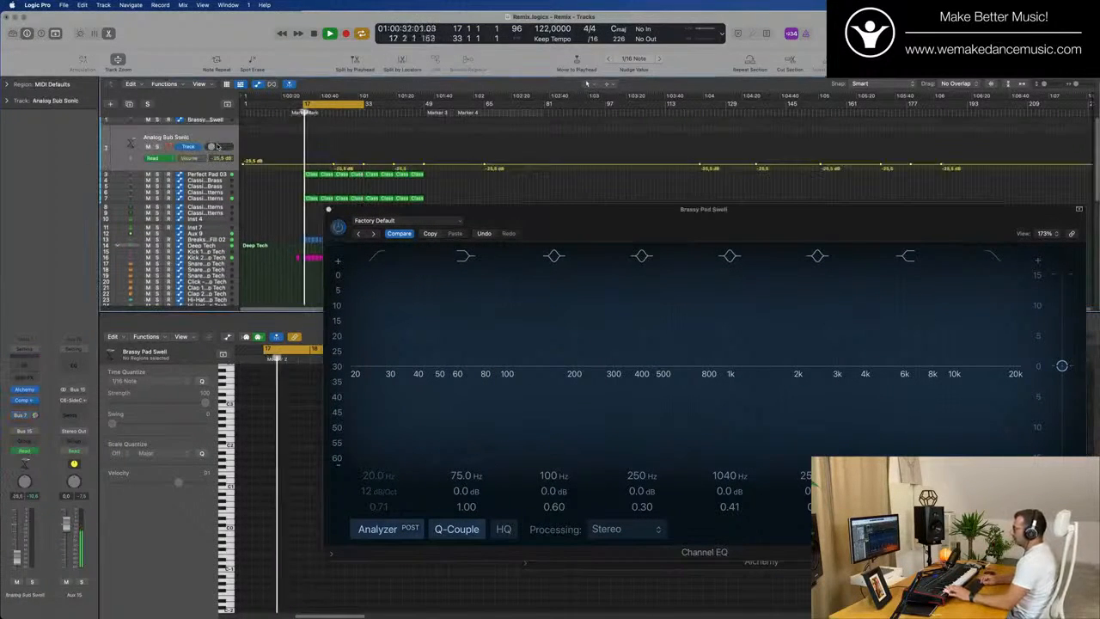
{"action": "key", "text": "Down"}
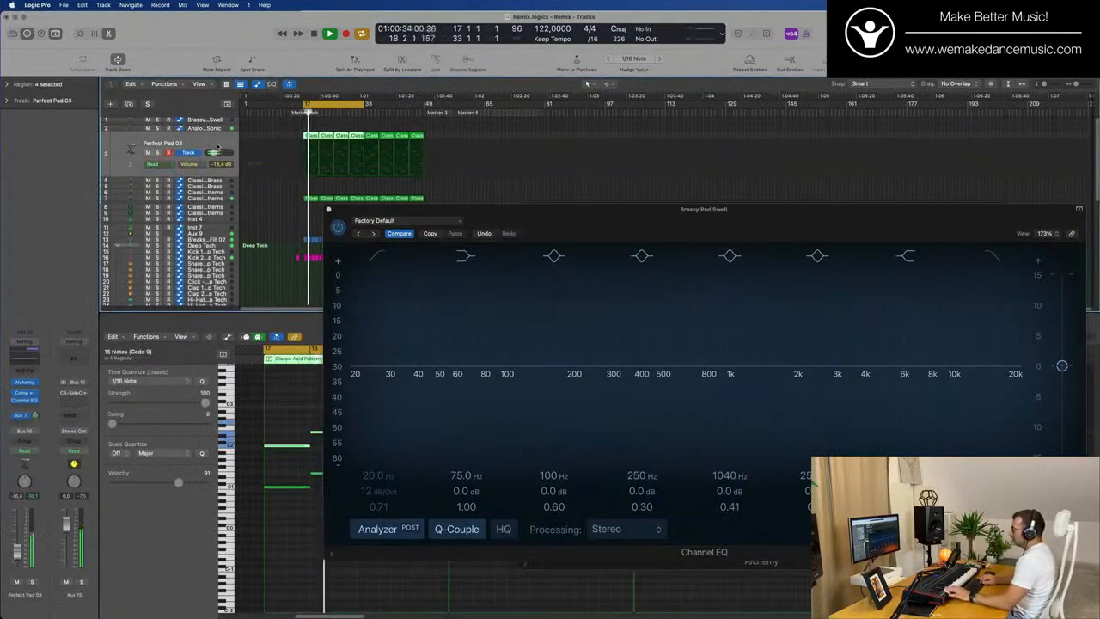
{"action": "key", "text": "Down"}
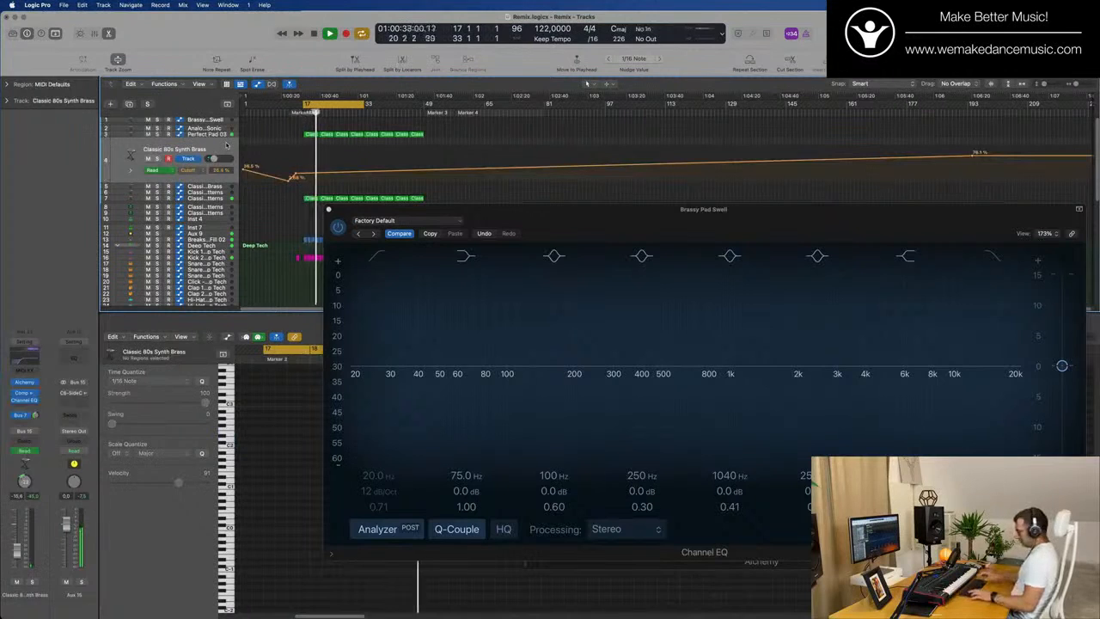
- Delete the visible Cutoff automation on the Classic 80s Synth Brass track and open its Channel EQ and Alchemy synth
{"action": "key", "text": "ctrl+super+BackSpace"}
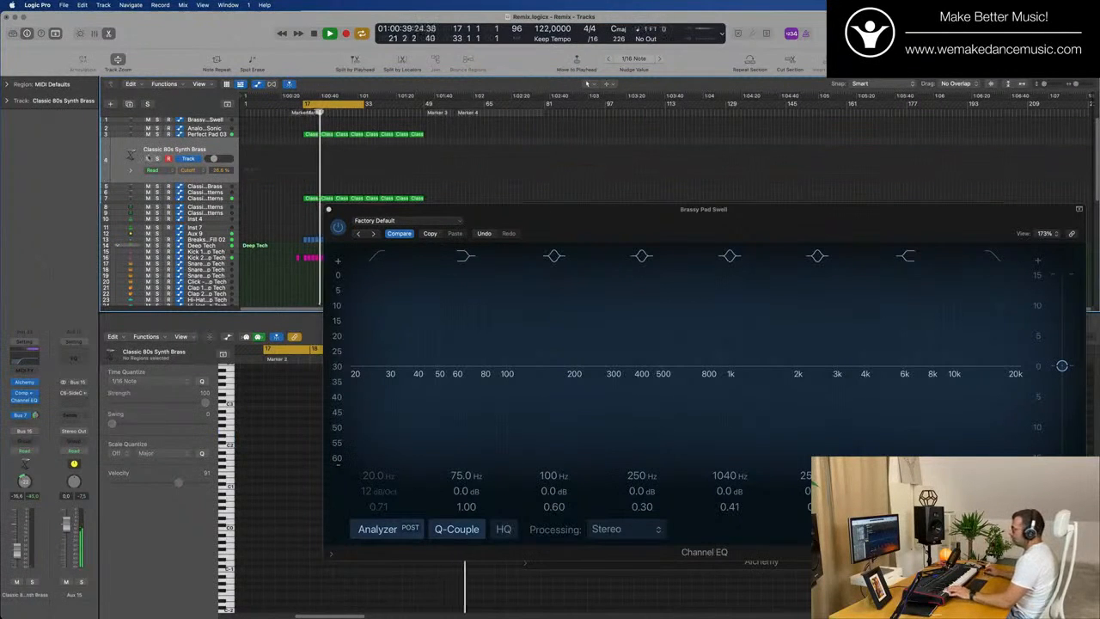
{"action": "left_click", "coordinate": [29, 357]}
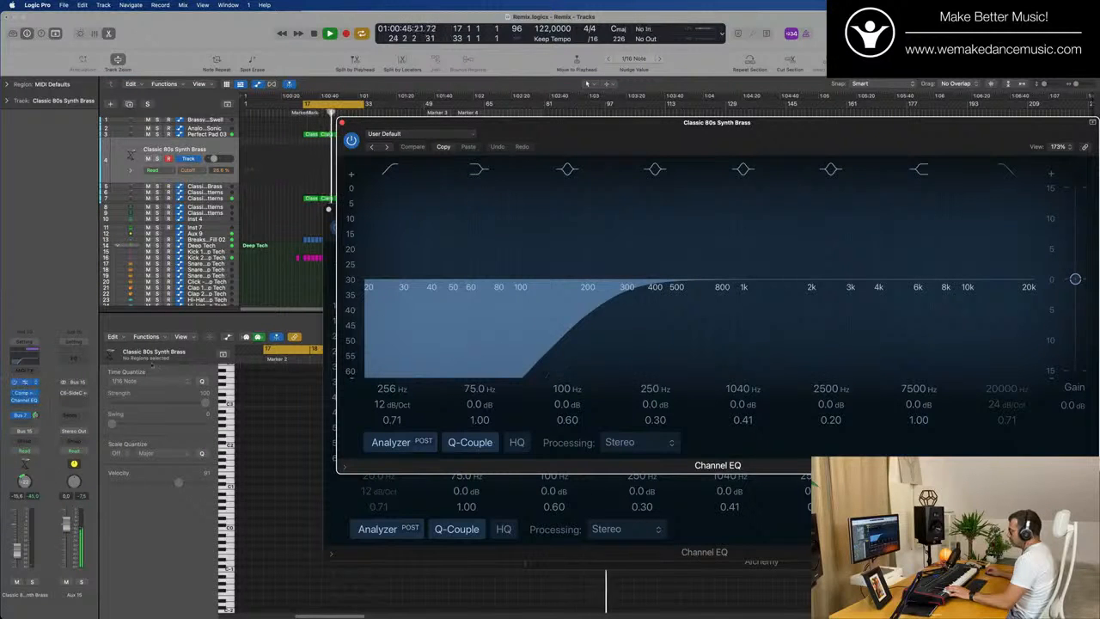
{"action": "left_click", "coordinate": [25, 382]}
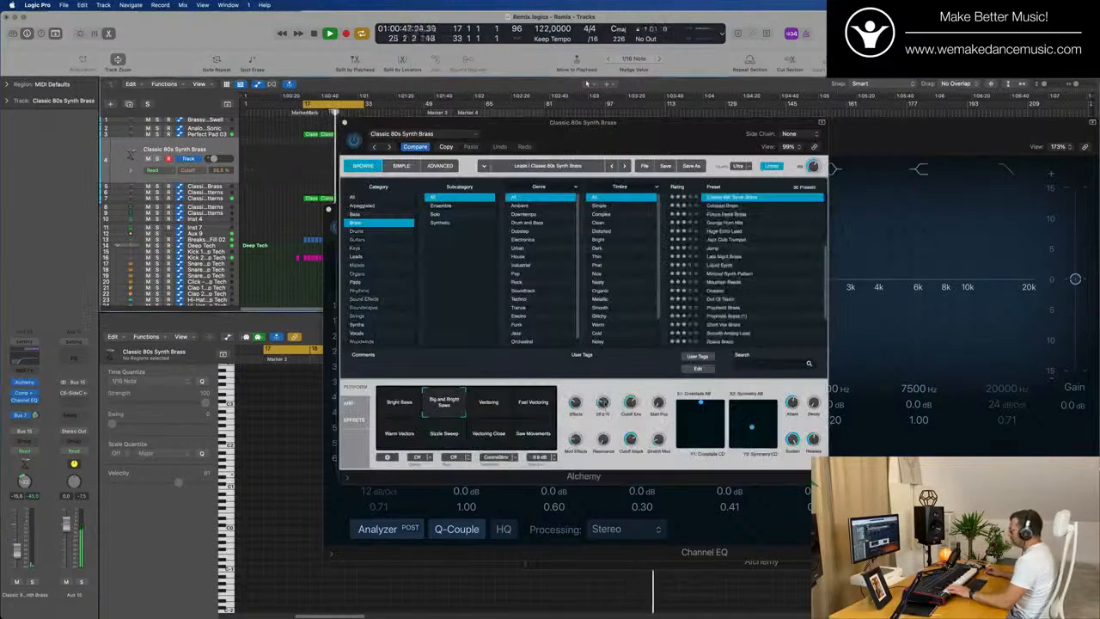
- Raise the Cutoff in Classic 80s Synth Brass's Alchemy synth to 100% and set the track's volume to -17.9 dB
{"action": "left_click", "coordinate": [610, 366]}
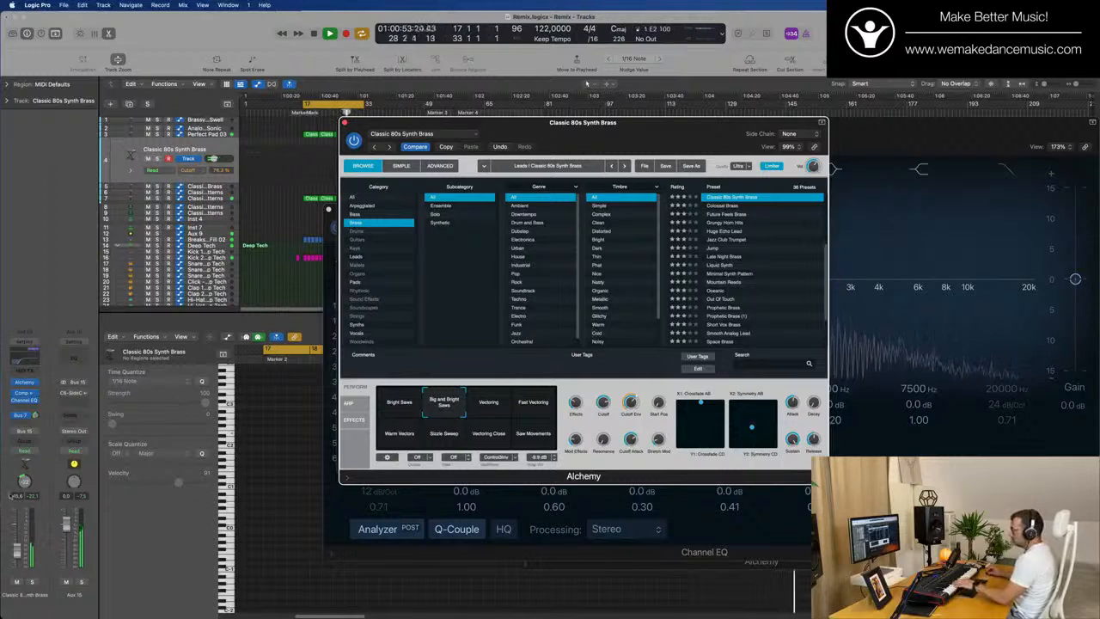
{"action": "left_click", "coordinate": [25, 471]}
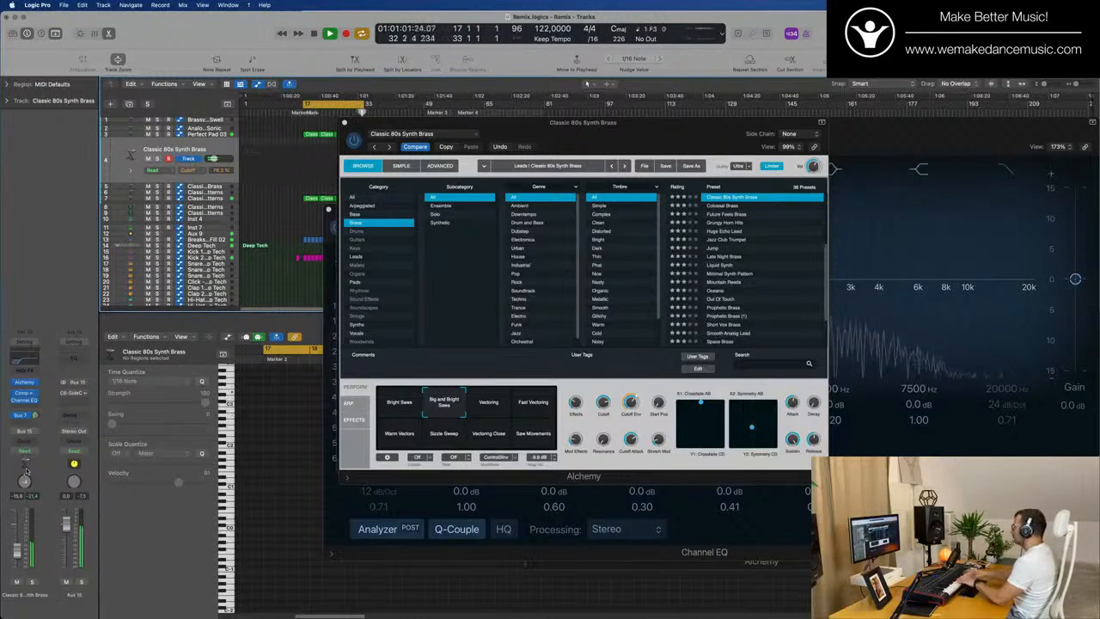
{"action": "left_click_drag", "start_coordinate": [648, 129], "coordinate": [523, 362]}
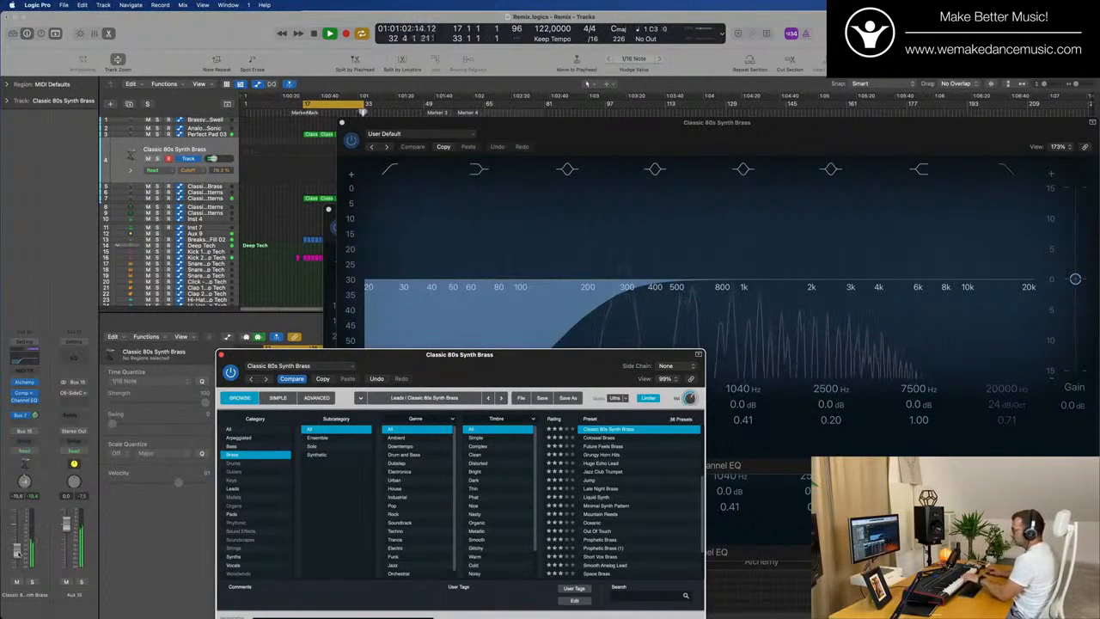
{"action": "left_click_drag", "start_coordinate": [555, 364], "coordinate": [584, 258]}
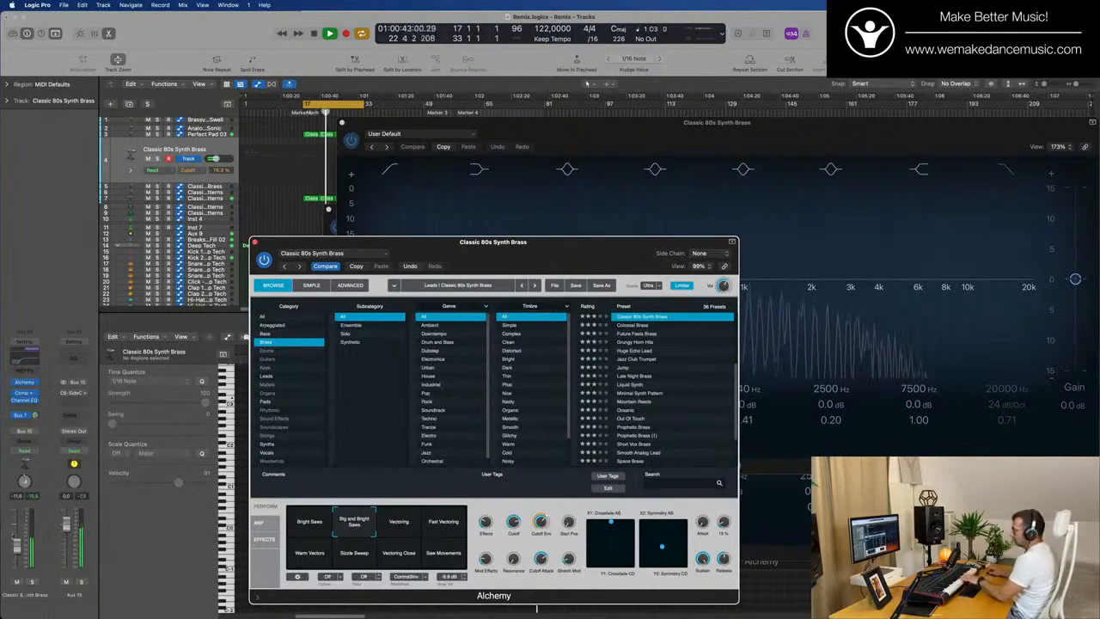
{"action": "left_click", "coordinate": [16, 551]}
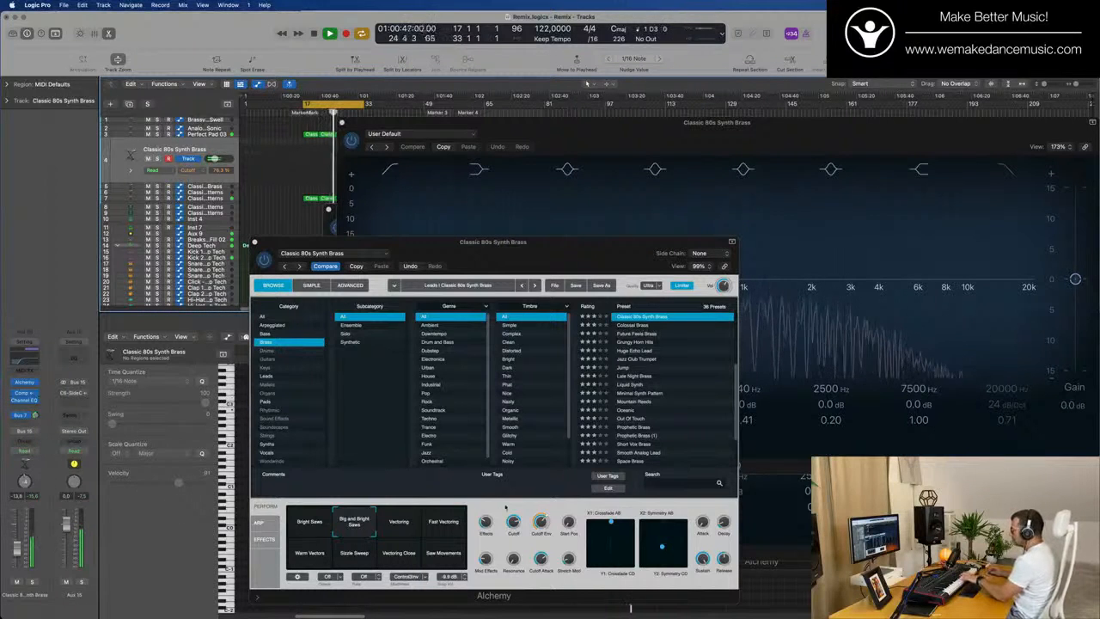
{"action": "left_click_drag", "start_coordinate": [516, 523], "coordinate": [519, 506]}
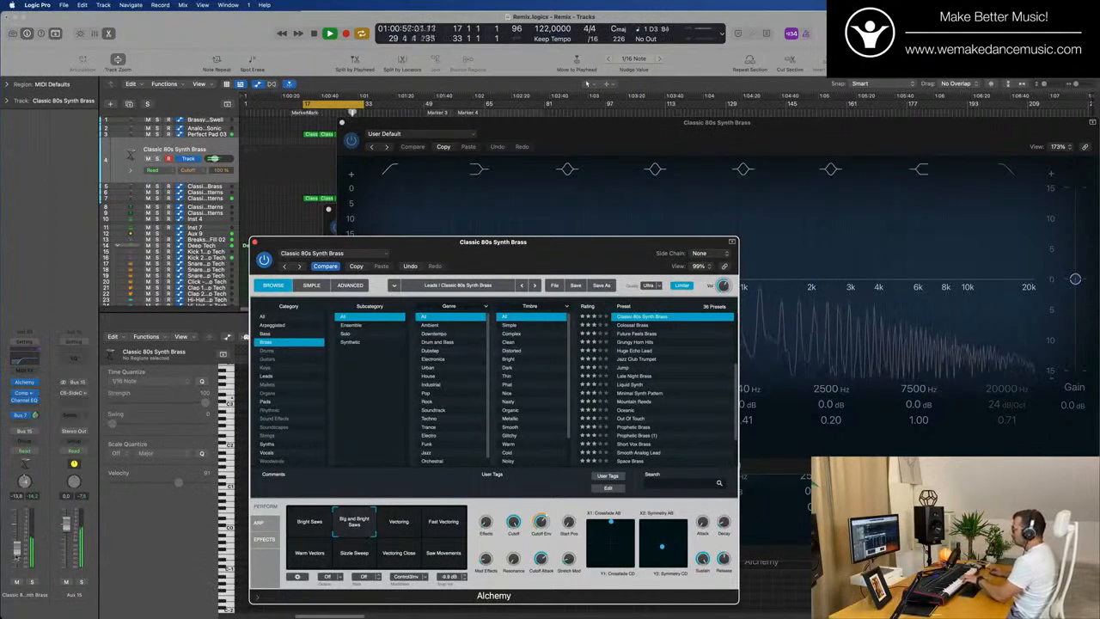
{"action": "left_click", "coordinate": [60, 457]}
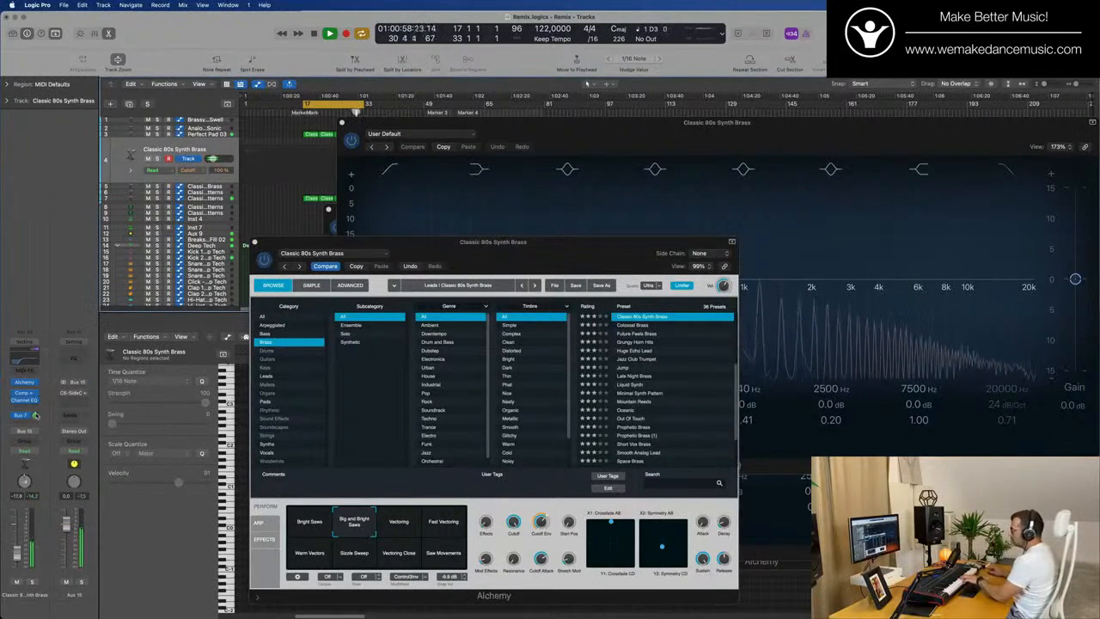
- Add a second send to Bus 7 on the Classic 80s Synth Brass channel strip
{"action": "left_click", "coordinate": [35, 415]}
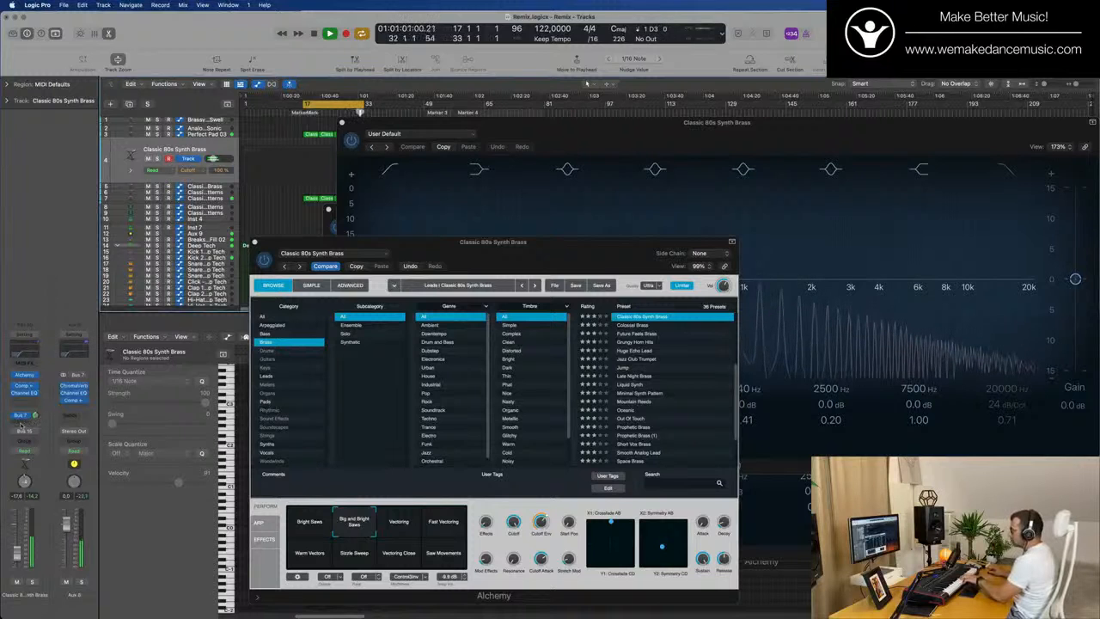
{"action": "left_click", "coordinate": [21, 417]}
{"action": "mouse_move", "coordinate": [22, 435]}
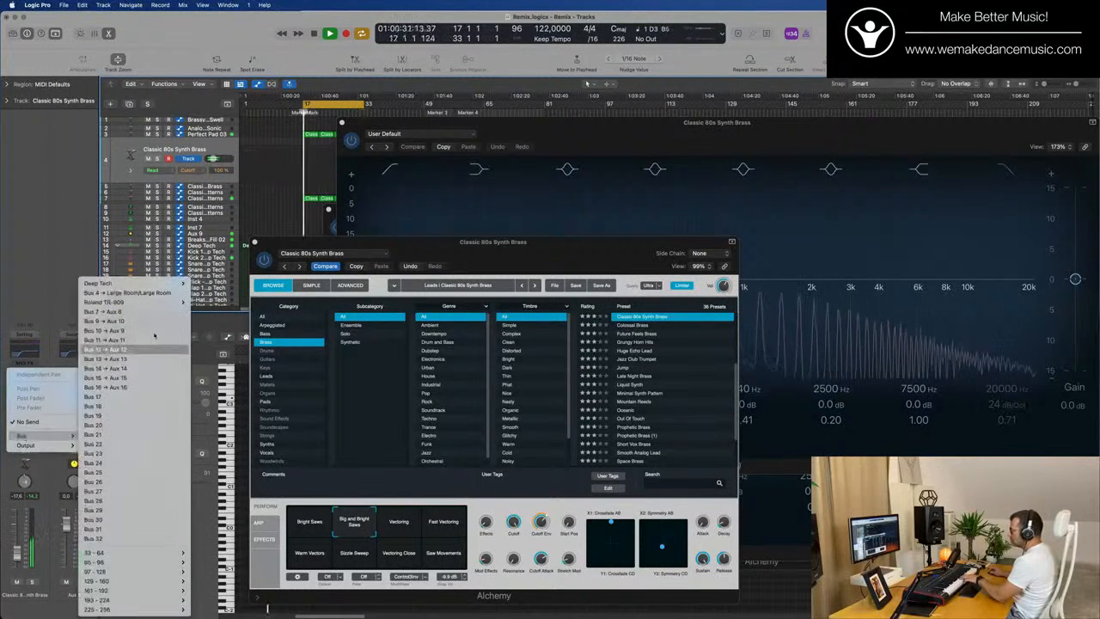
{"action": "left_click", "coordinate": [120, 330]}
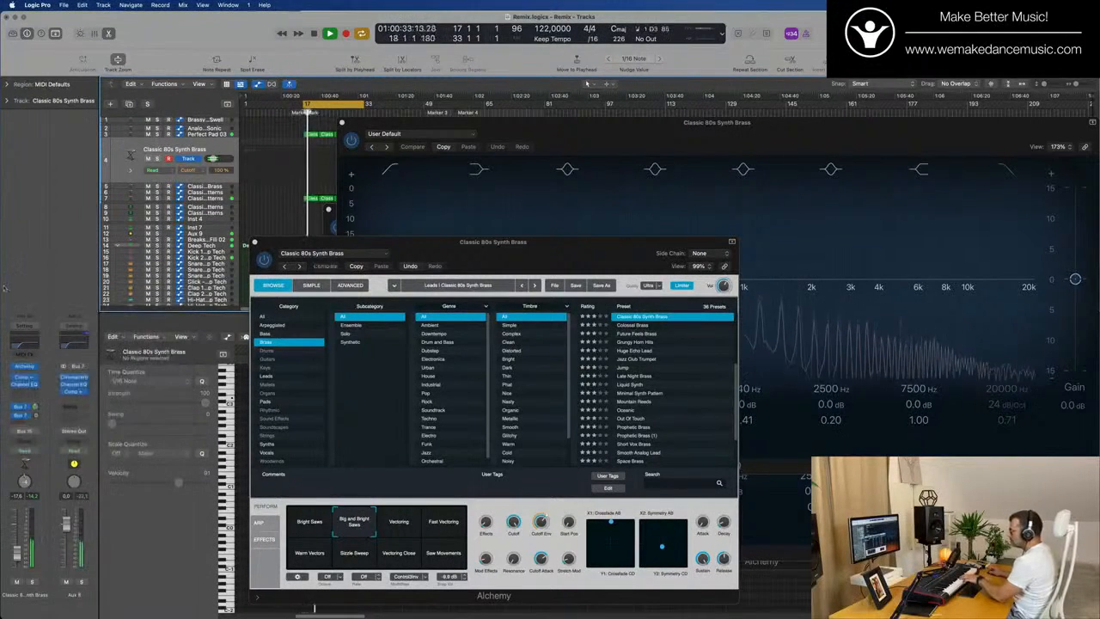
- Try Bus 9 and Bus 11 as the second send's destination and open the RVerb plug-in on Aux 11
{"action": "left_click", "coordinate": [25, 415]}
{"action": "mouse_move", "coordinate": [39, 492]}
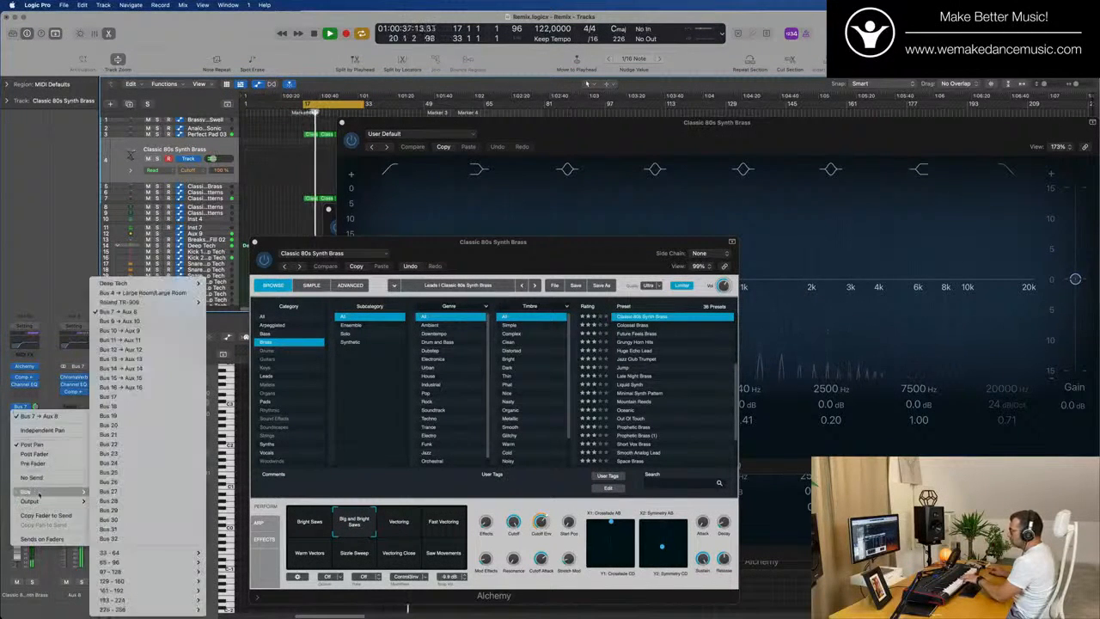
{"action": "left_click", "coordinate": [129, 321]}
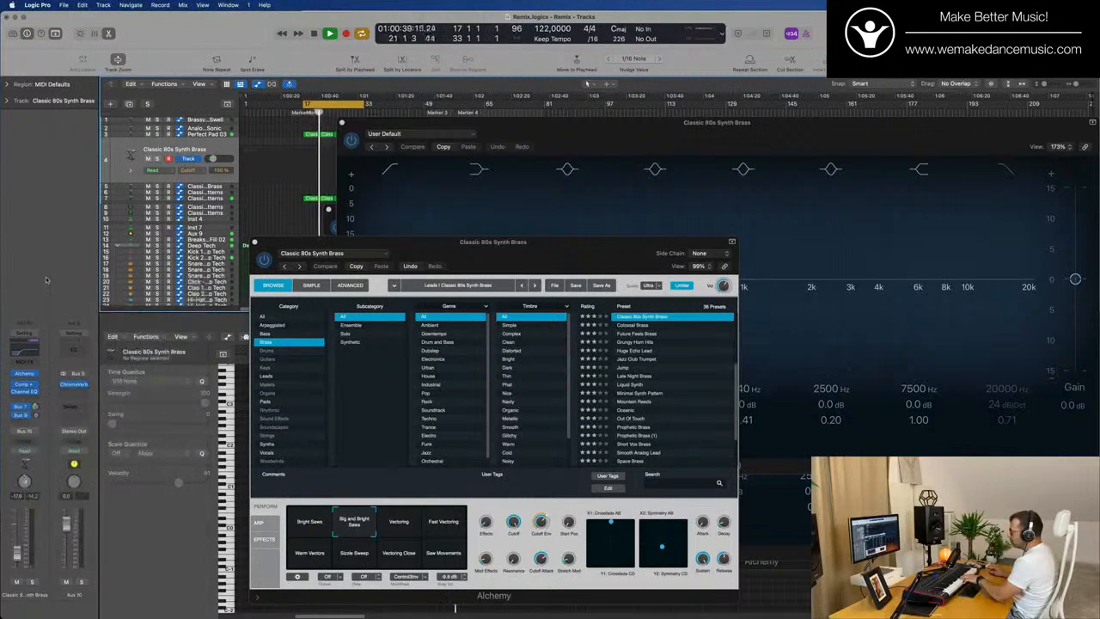
{"action": "left_click", "coordinate": [28, 415]}
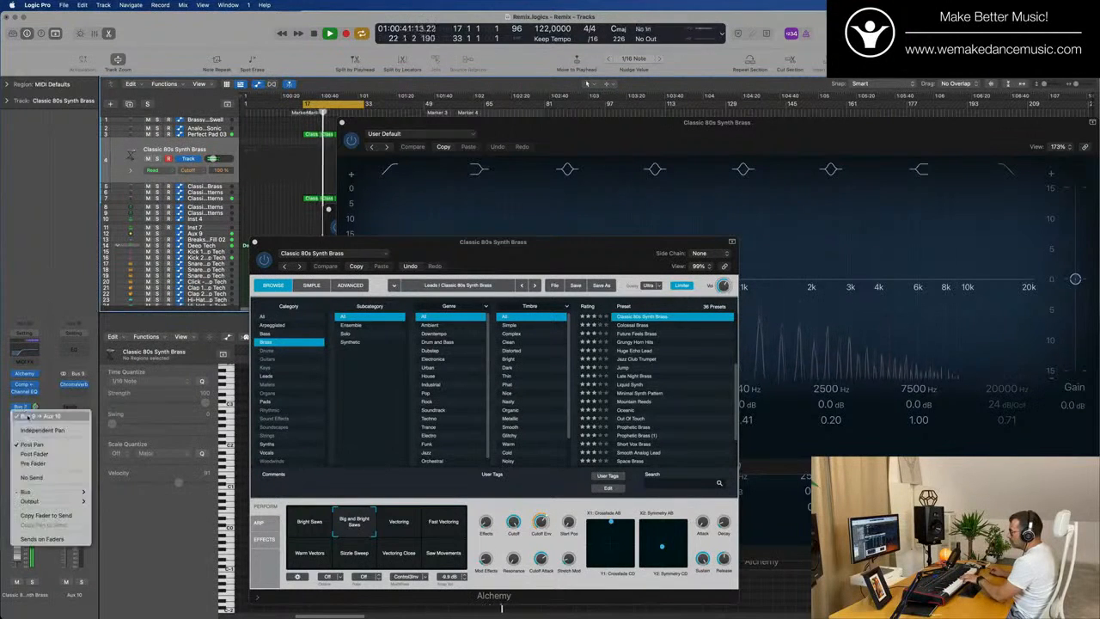
{"action": "mouse_move", "coordinate": [34, 492]}
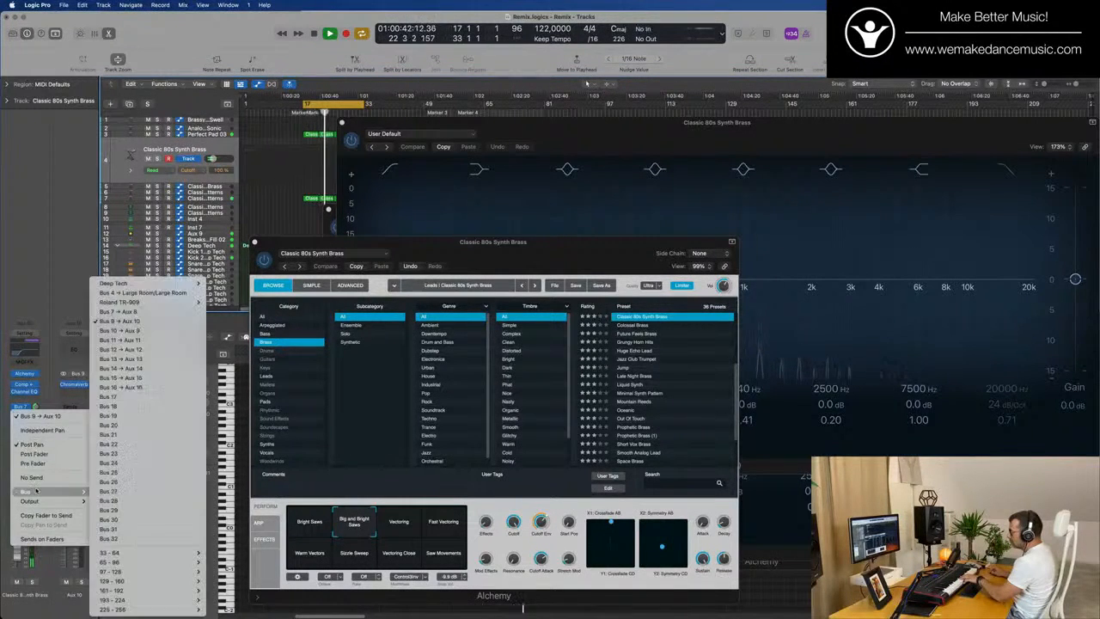
{"action": "left_click", "coordinate": [129, 341]}
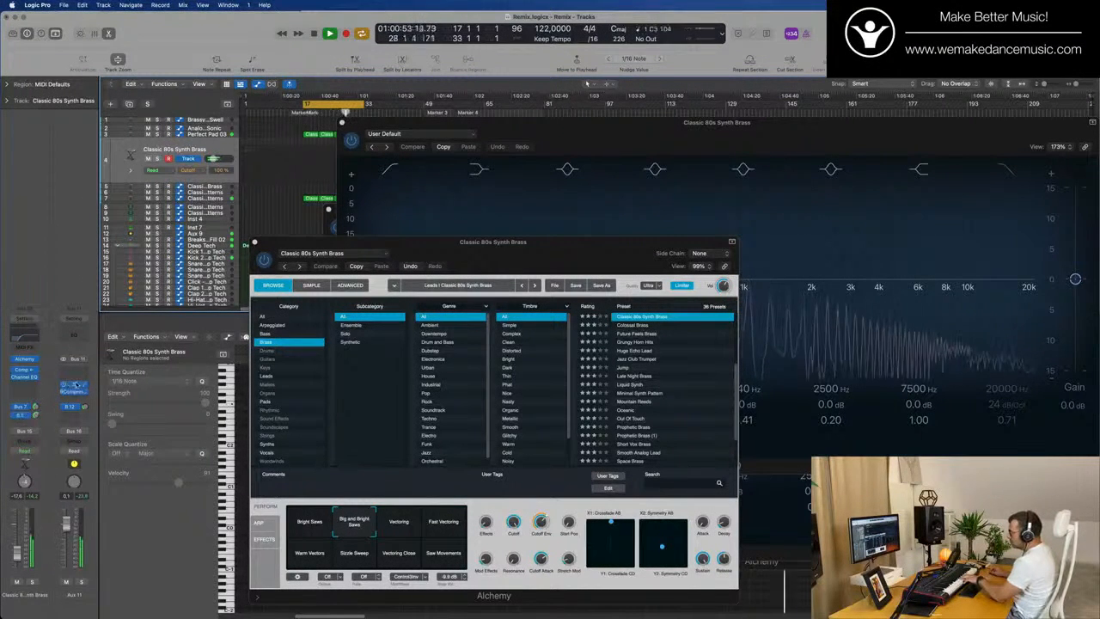
{"action": "left_click", "coordinate": [74, 386]}
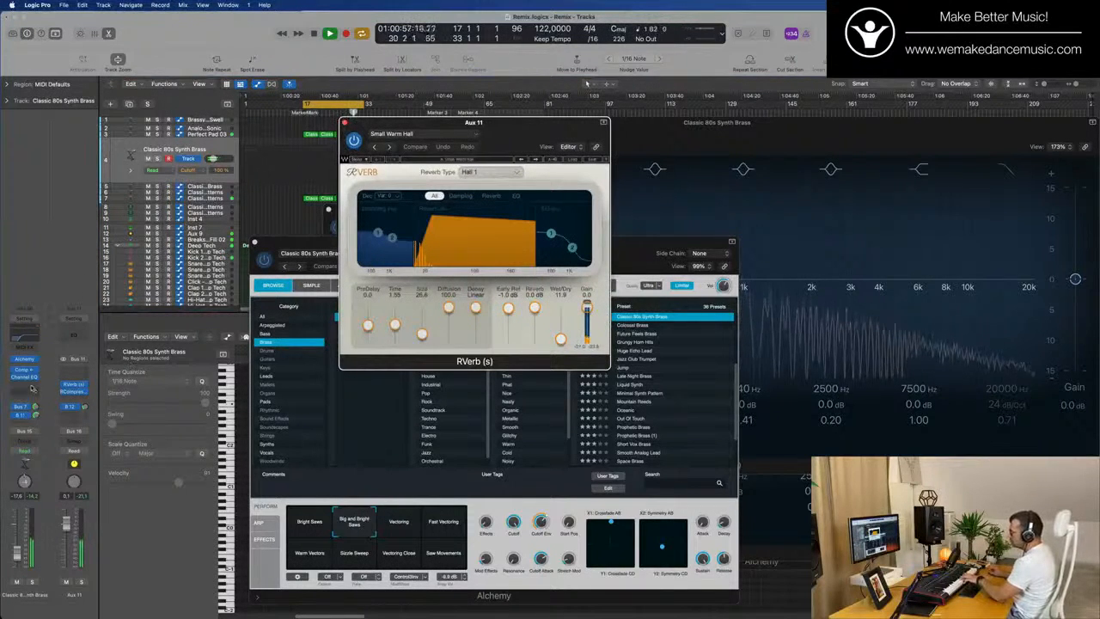
- Route the brass channel's second send to Bus 12 and adjust its send level
{"action": "left_click", "coordinate": [30, 416]}
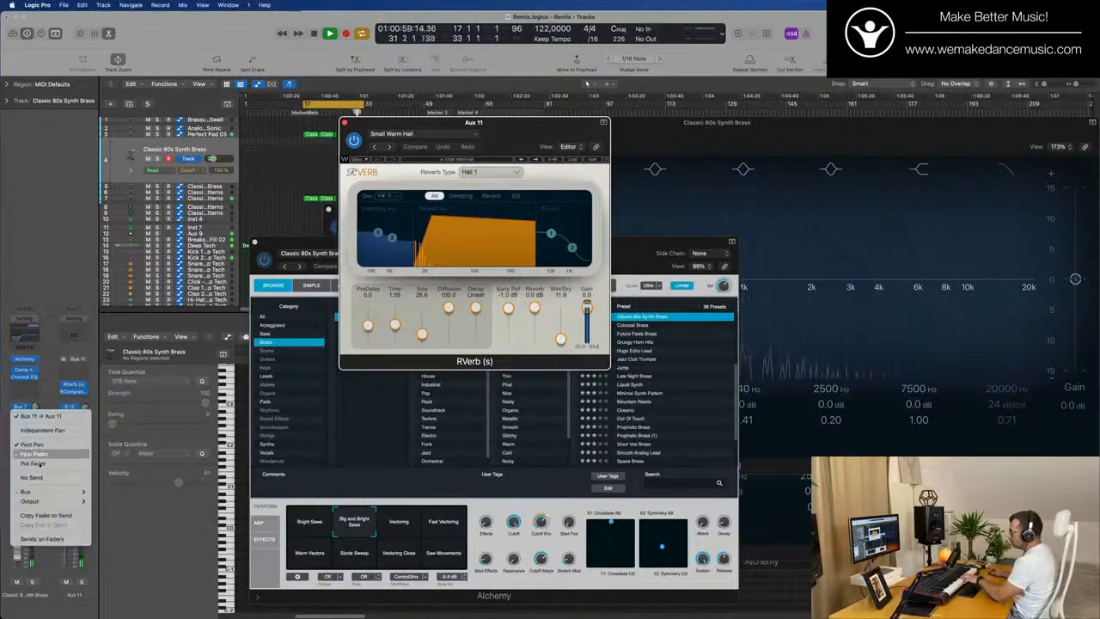
{"action": "mouse_move", "coordinate": [51, 491]}
{"action": "left_click", "coordinate": [155, 349]}
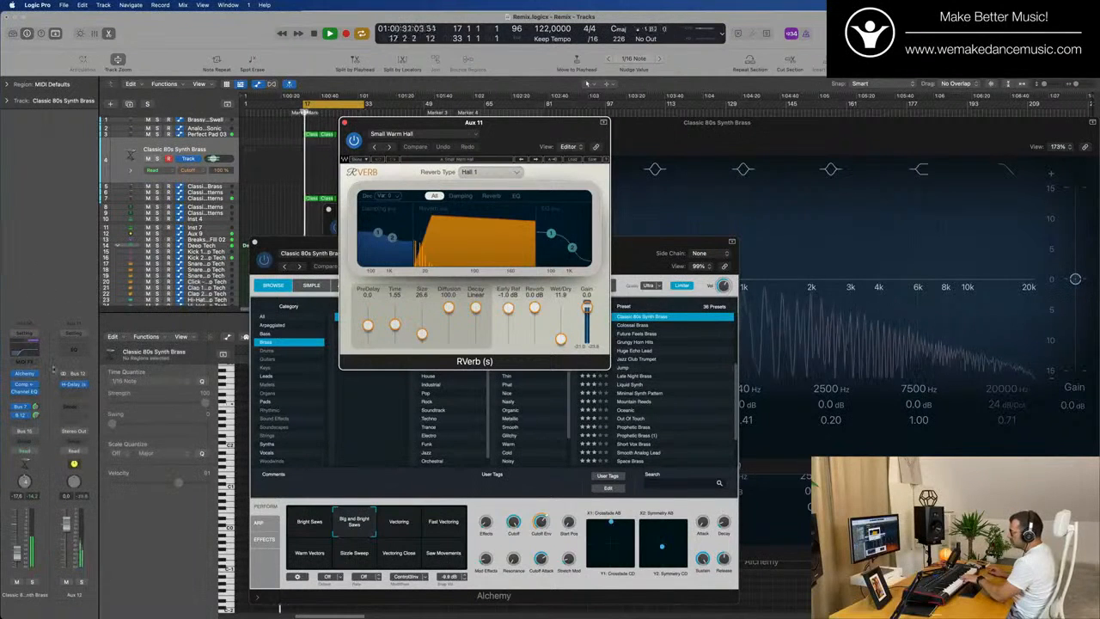
{"action": "left_click_drag", "start_coordinate": [37, 433], "coordinate": [38, 436]}
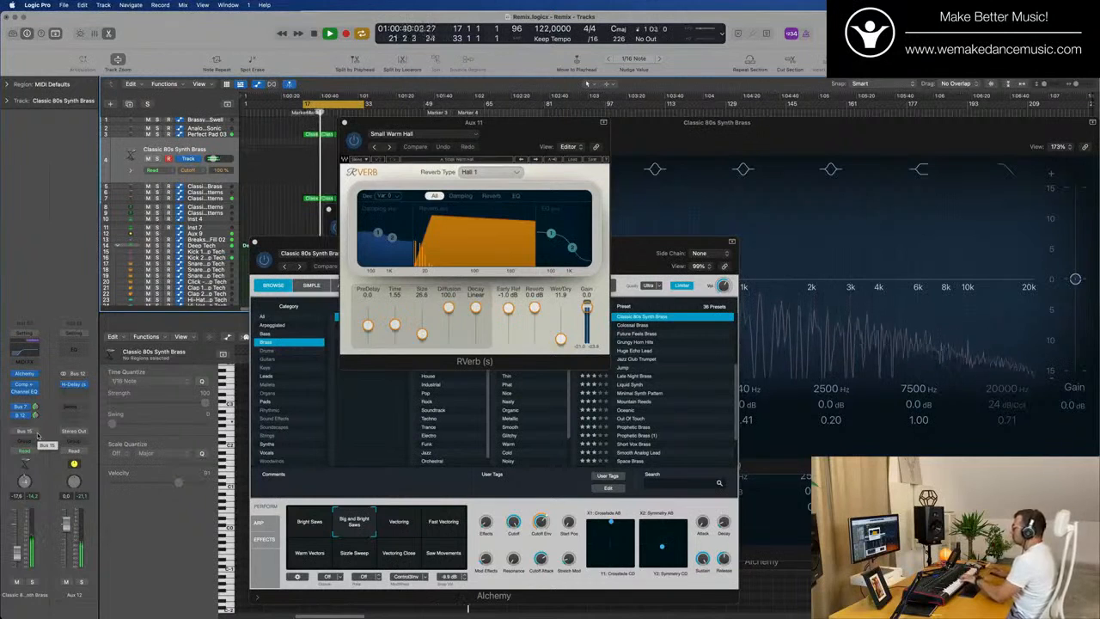
- Stop the brass recording and move the RVerb and Channel EQ windows away from the track regions
{"action": "left_click_drag", "start_coordinate": [503, 130], "coordinate": [835, 176]}
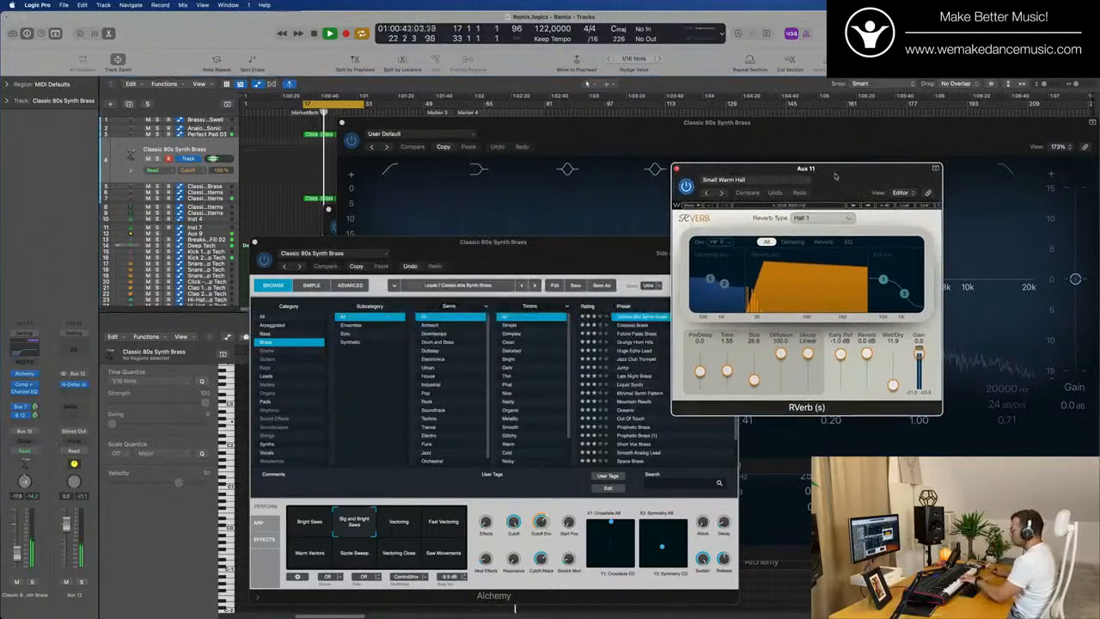
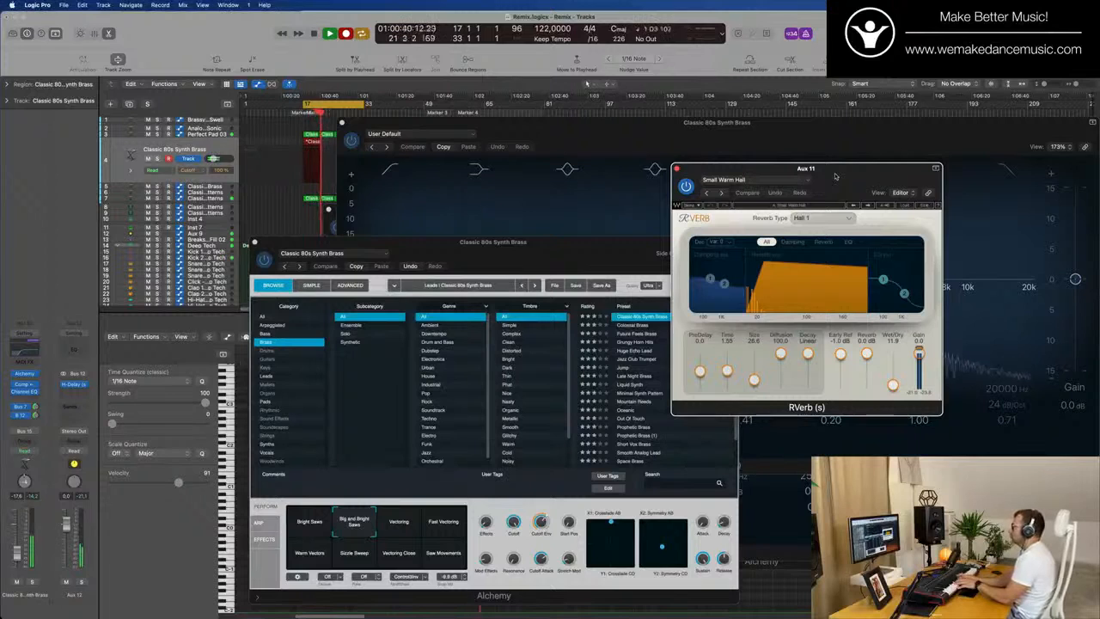
{"action": "key", "text": "space"}
{"action": "left_click_drag", "start_coordinate": [668, 117], "coordinate": [1028, 105]}
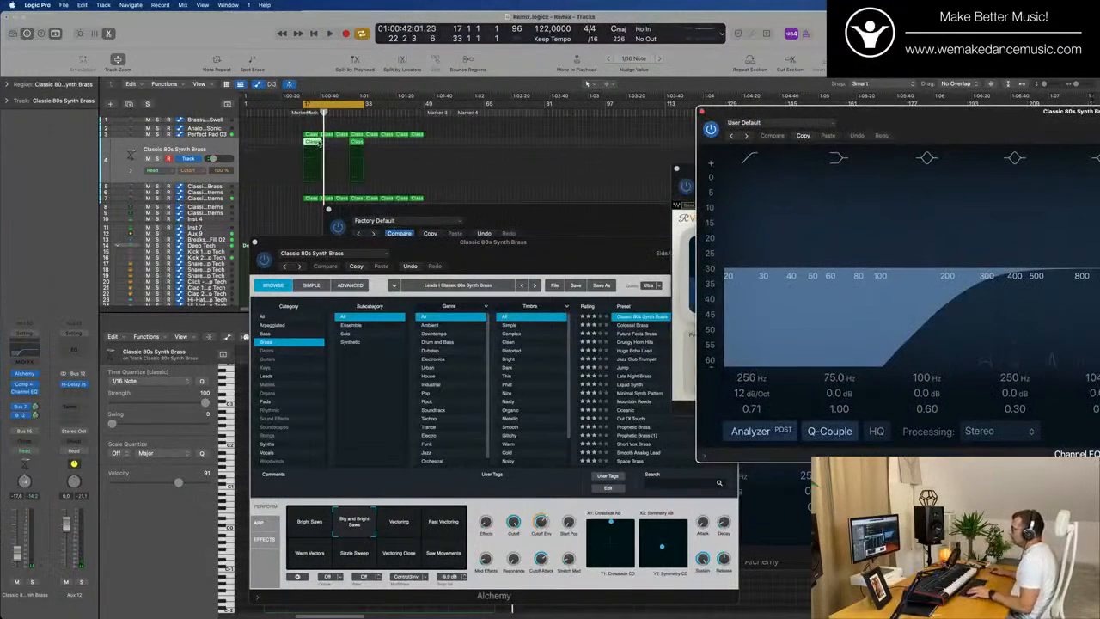
- Delete the recorded Classic 80s Synth Brass region spanning bars 17 to 21
{"action": "left_click", "coordinate": [350, 171]}
{"action": "key", "text": "super+Right"}
{"action": "key", "text": "super+Right"}
{"action": "key", "text": "super+Right"}
{"action": "key", "text": "super+Right"}
{"action": "key", "text": "super+Right"}
{"action": "key", "text": "super+Right"}
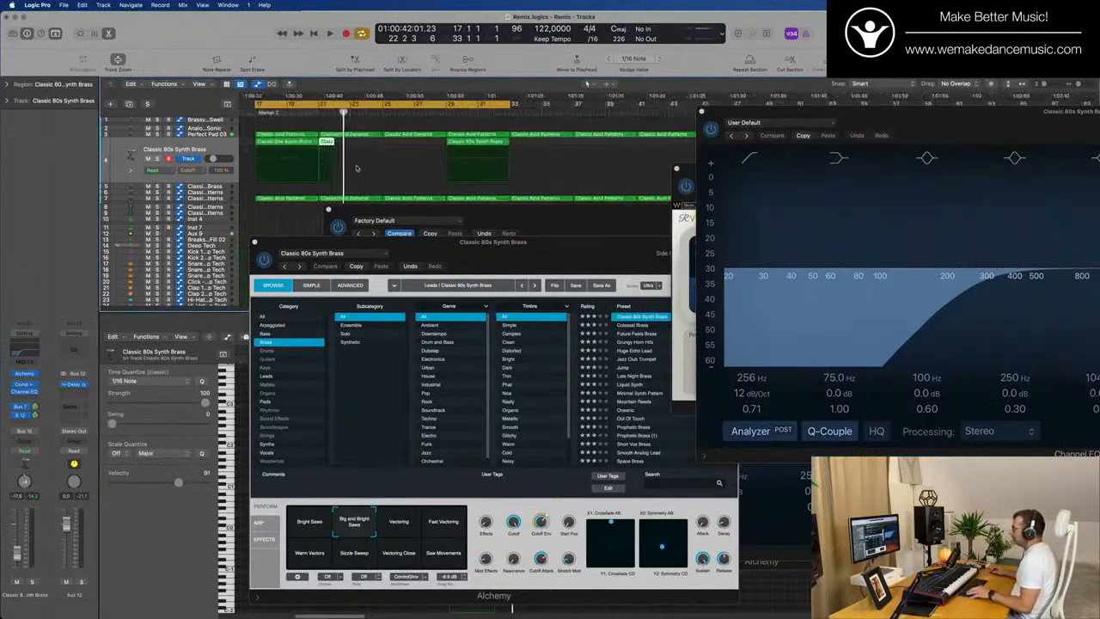
{"action": "key", "text": "Delete"}
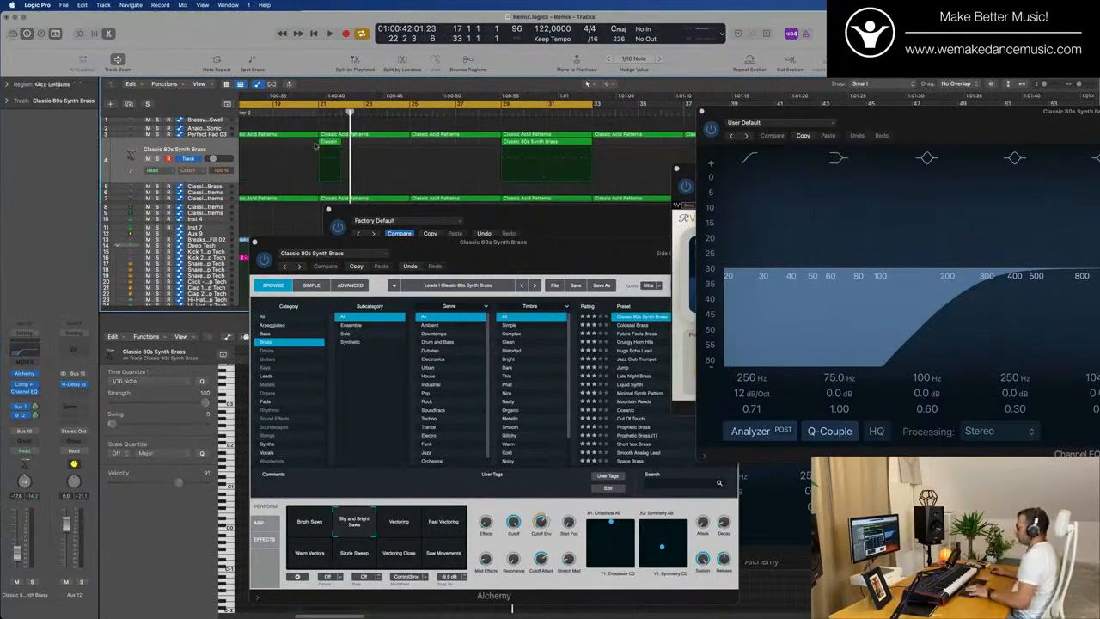
- Move the short brass region from bar 21 to bar 17 and play it
{"action": "key", "text": "super+Left"}
{"action": "left_click_drag", "start_coordinate": [344, 142], "coordinate": [280, 149]}
{"action": "key", "text": "space"}
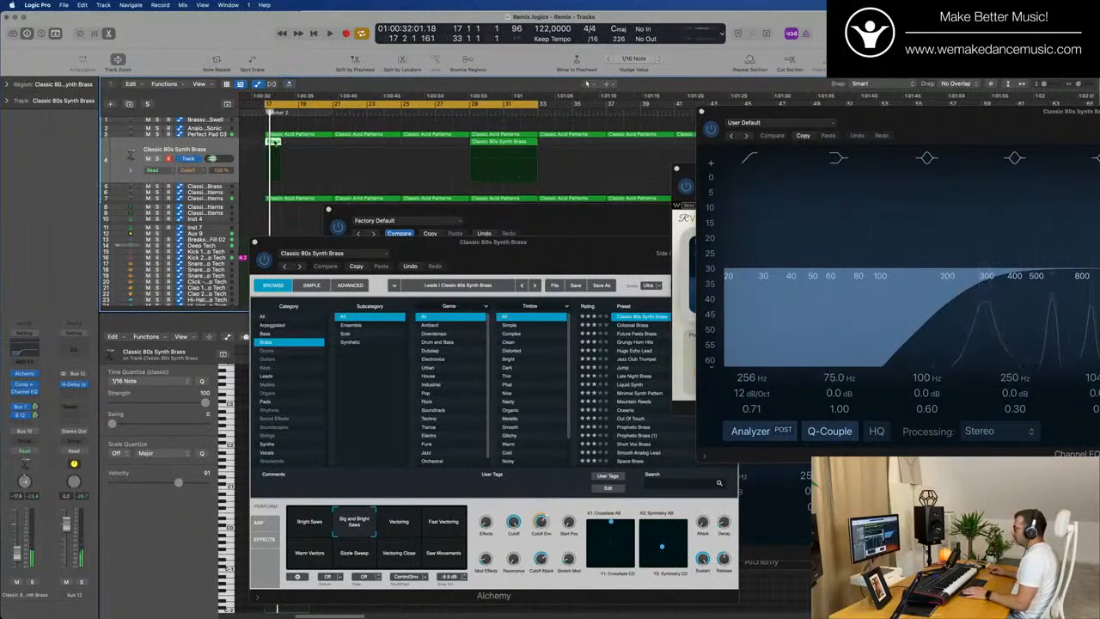
- Open the short brass region in the Piano Roll, move the Alchemy window off the editor, and select all notes
{"action": "key", "text": "e"}
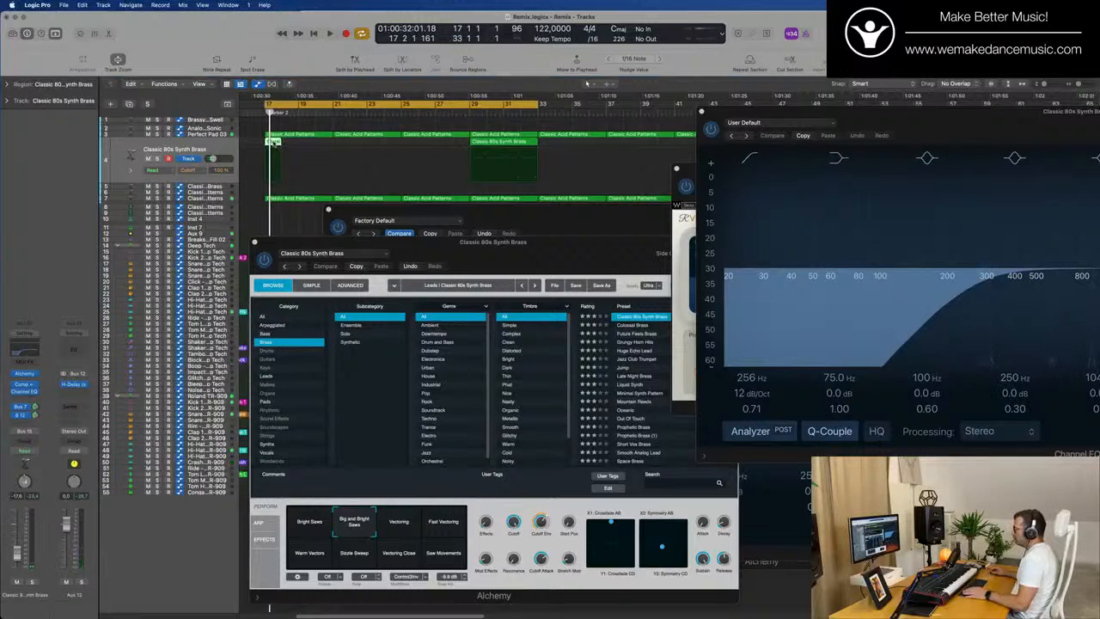
{"action": "double_click", "coordinate": [272, 144]}
{"action": "left_click_drag", "start_coordinate": [409, 244], "coordinate": [1097, 183]}
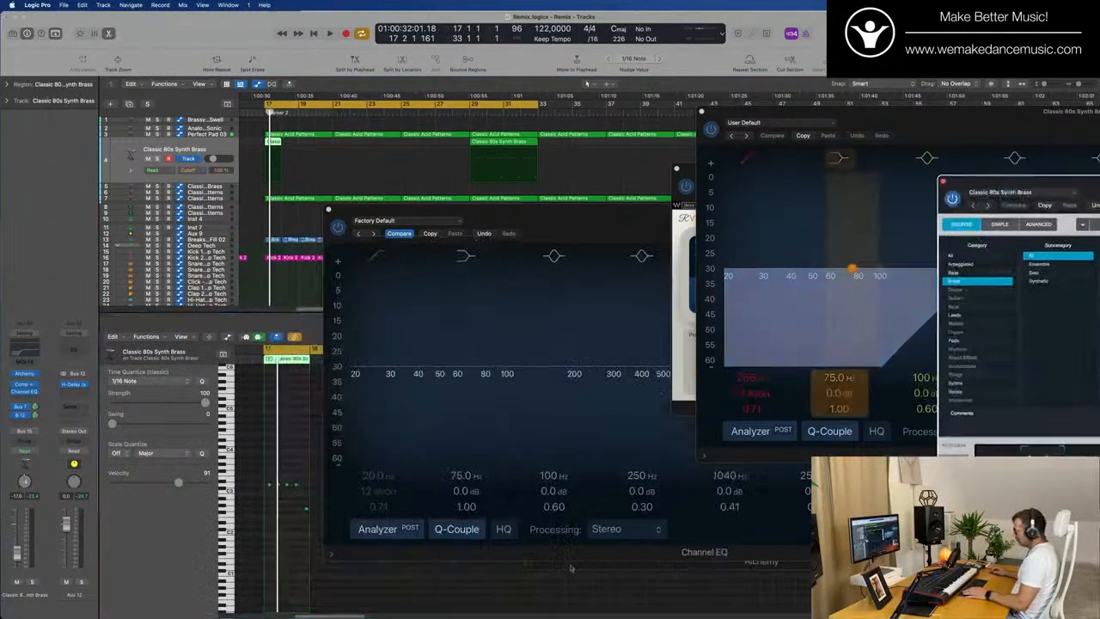
{"action": "left_click", "coordinate": [284, 568]}
{"action": "key", "text": "super+a"}
{"action": "key", "text": "super+Right"}
{"action": "key", "text": "super+Right"}
{"action": "key", "text": "super+Right"}
{"action": "key", "text": "super+Right"}
- Play the brass region from bar 17 to check its notes, and select the low last note
{"action": "key", "text": "space"}
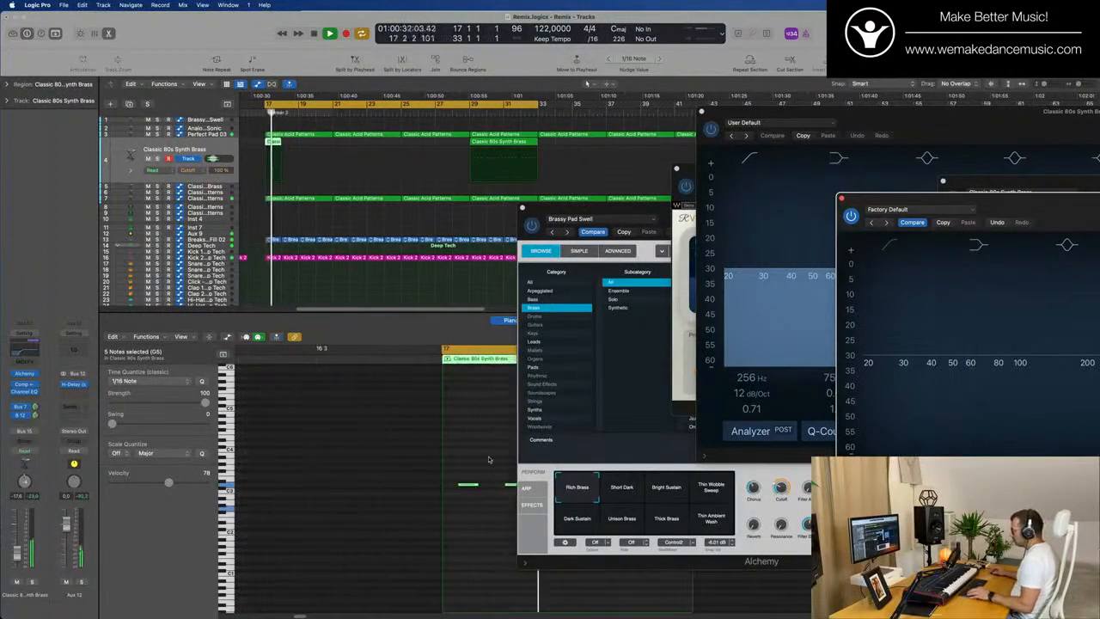
{"action": "left_click", "coordinate": [330, 509]}
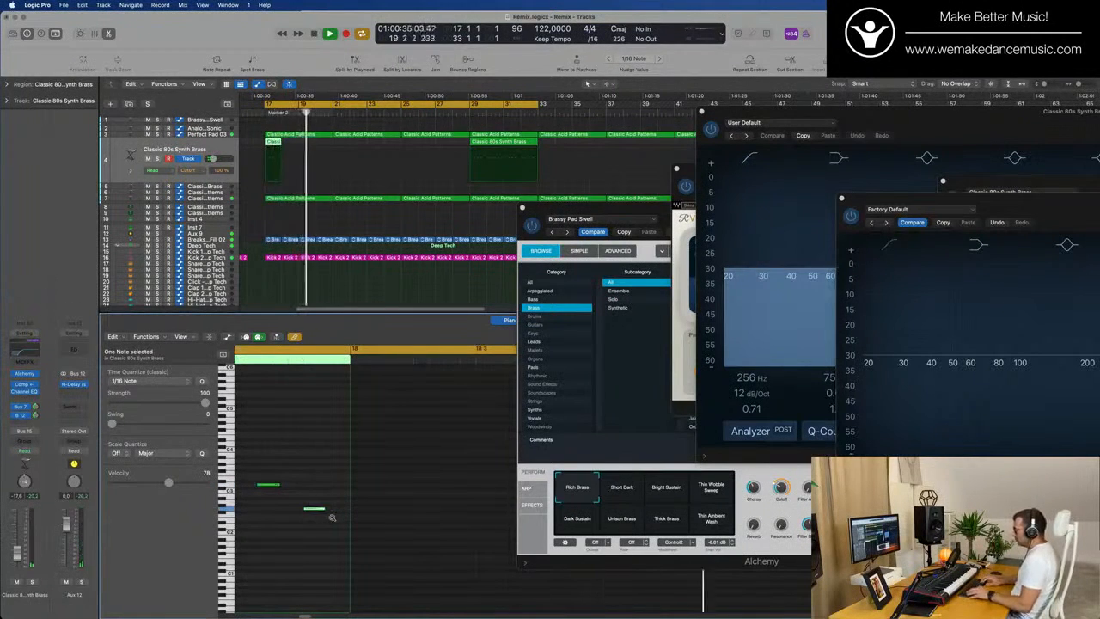
{"action": "key", "text": "space"}
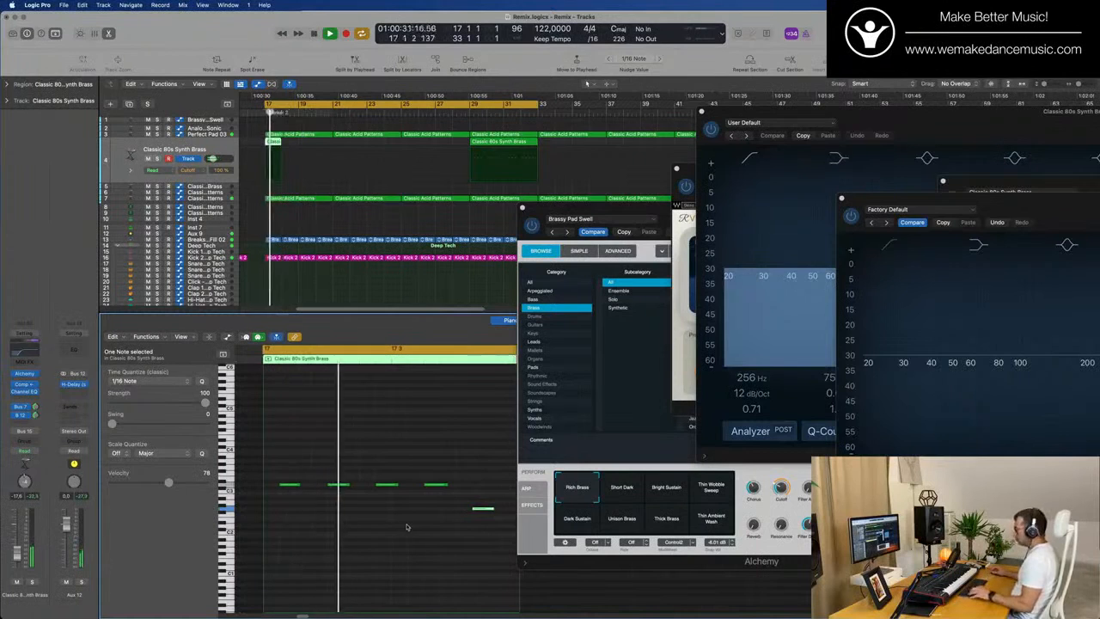
{"action": "key", "text": "space"}
{"action": "key", "text": "space"}
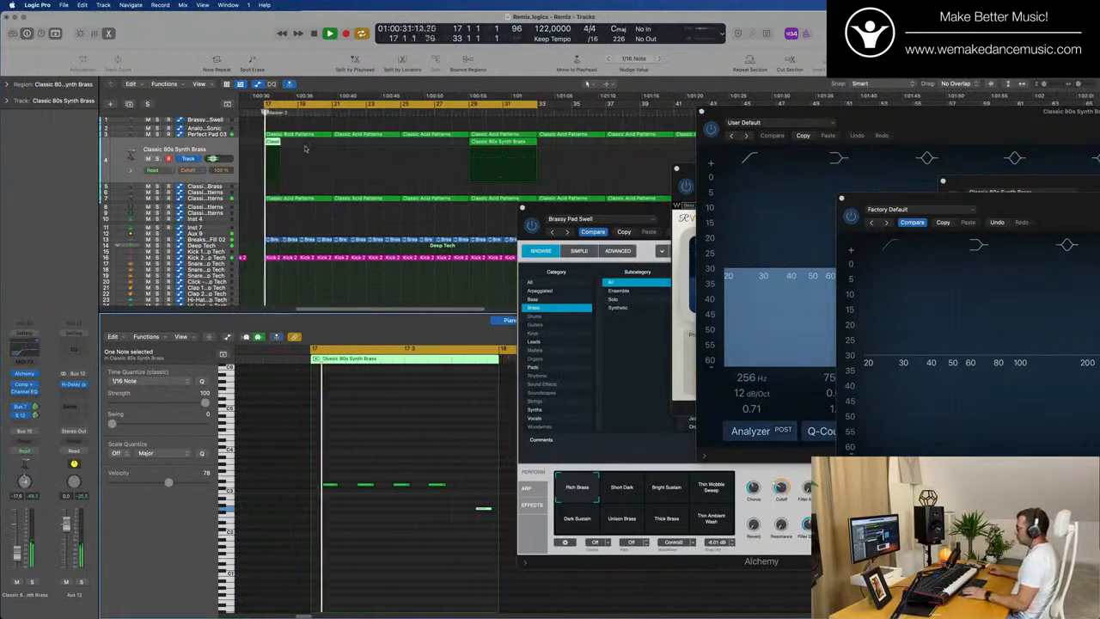
- Delete the Classic 80s Synth Brass region at bars 29 to 33
{"action": "left_click", "coordinate": [513, 147]}
{"action": "key", "text": "Delete"}
- Try repeating the one-bar brass region along its track from bar 17, and remove the copies
{"action": "left_click", "coordinate": [271, 141]}
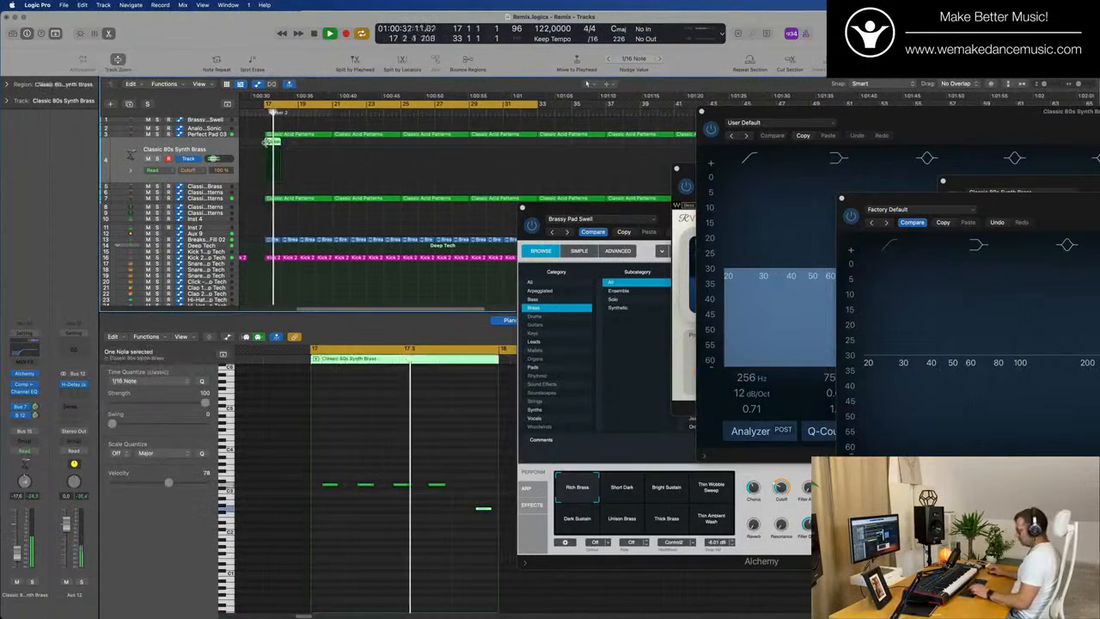
{"action": "key", "text": "super+r"}
{"action": "key", "text": "super+r"}
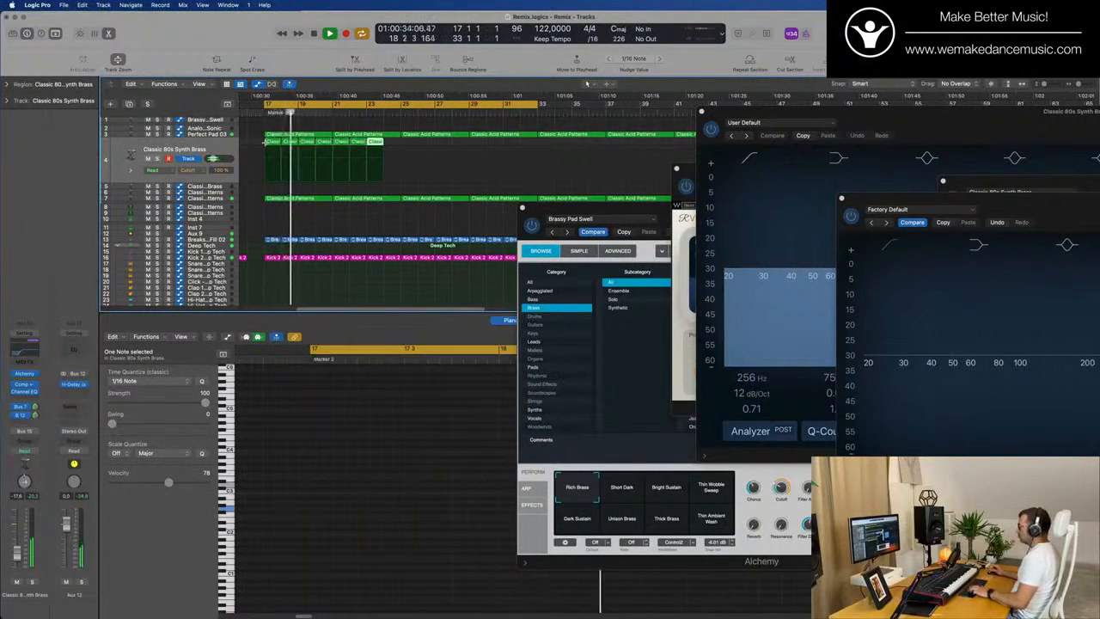
{"action": "key", "text": "super+r"}
{"action": "key", "text": "super+r"}
{"action": "key", "text": "super+r"}
{"action": "key", "text": "super+r"}
{"action": "key", "text": "super+r"}
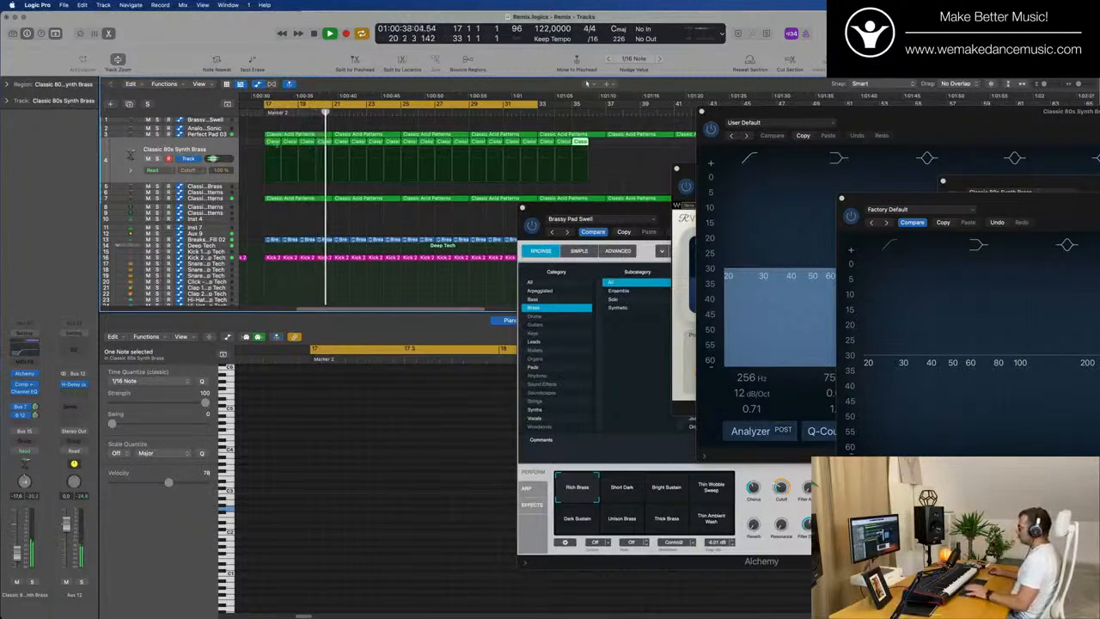
{"action": "key", "text": "Delete"}
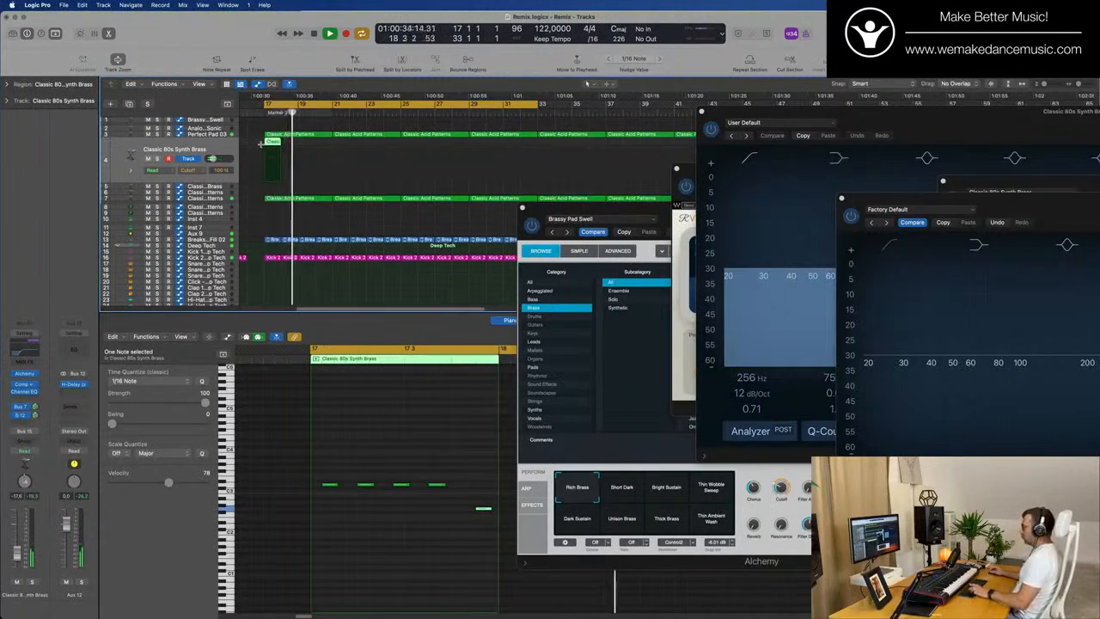
- Repeat the one-bar brass region at bar 17 until the copies cover the cycle range up to bar 33
{"action": "key", "text": "super+r"}
{"action": "key", "text": "super+r"}
{"action": "key", "text": "super+r"}
{"action": "key", "text": "super+r"}
{"action": "key", "text": "super+r"}
{"action": "key", "text": "super+r"}
{"action": "key", "text": "super+r"}
{"action": "key", "text": "super+r"}
{"action": "key", "text": "super+r"}
{"action": "key", "text": "super+r"}
{"action": "key", "text": "super+r"}
{"action": "key", "text": "super+r"}
{"action": "key", "text": "super+r"}
{"action": "key", "text": "super+r"}
{"action": "key", "text": "super+r"}
{"action": "key", "text": "super+r"}
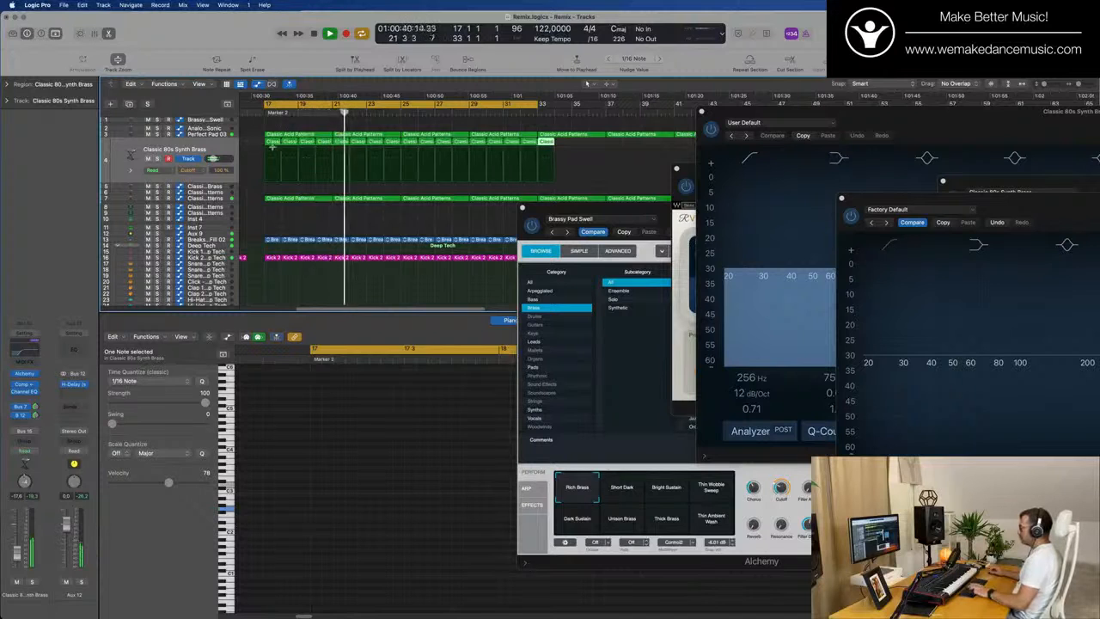
- Delete the surplus brass copy at bar 33 and select all remaining regions on the Classic 80s Synth Brass track
{"action": "left_click", "coordinate": [271, 145]}
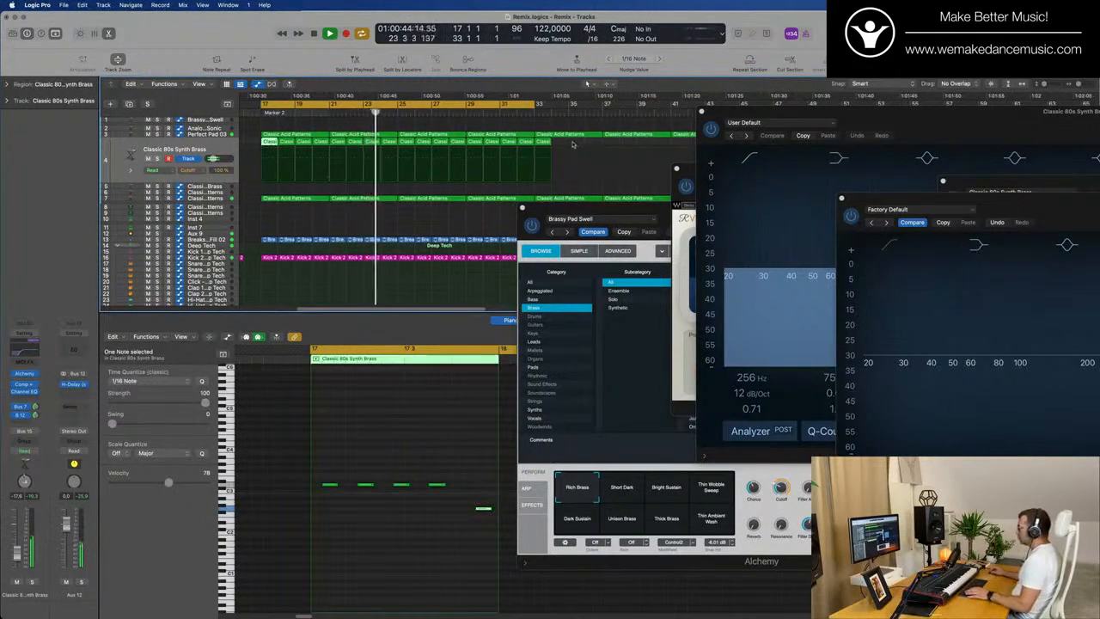
{"action": "left_click", "coordinate": [543, 143]}
{"action": "key", "text": "Delete"}
{"action": "key", "text": "Return"}
{"action": "left_click", "coordinate": [197, 150]}
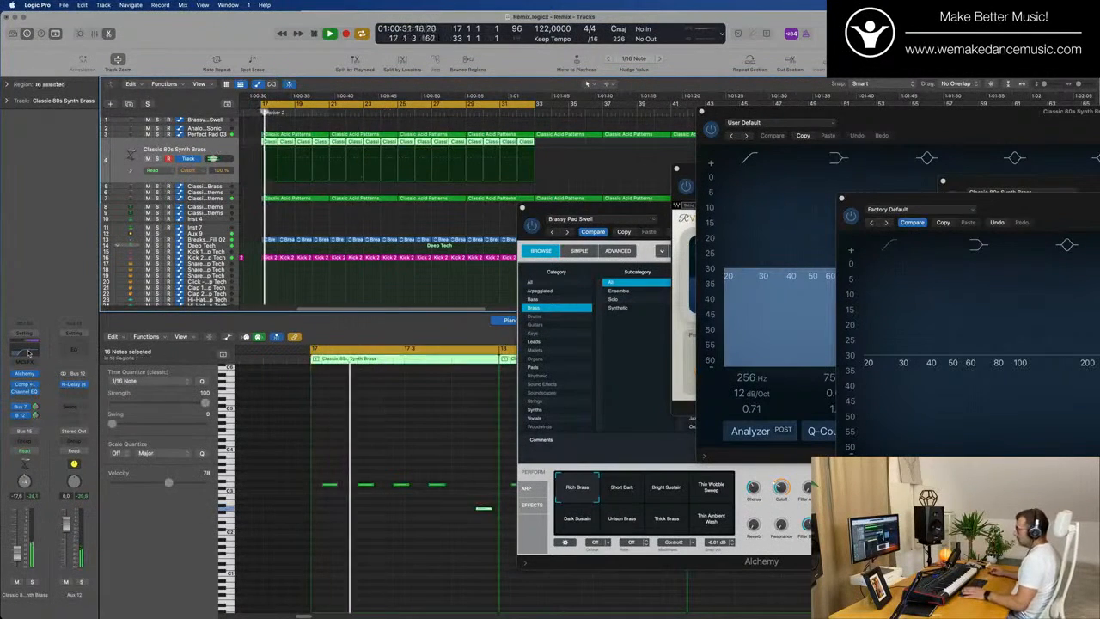
- Reopen the brass track's Channel EQ, move its window over the arrangement, and shift the low cut to a higher frequency
{"action": "left_click", "coordinate": [701, 112]}
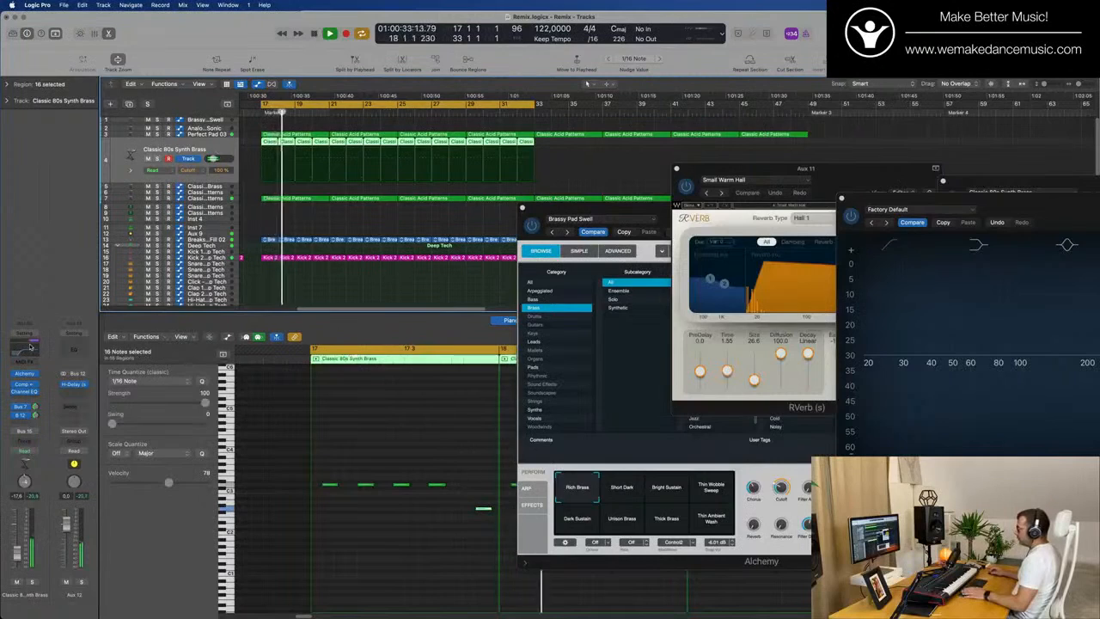
{"action": "left_click", "coordinate": [24, 392]}
{"action": "left_click_drag", "start_coordinate": [982, 134], "coordinate": [626, 147]}
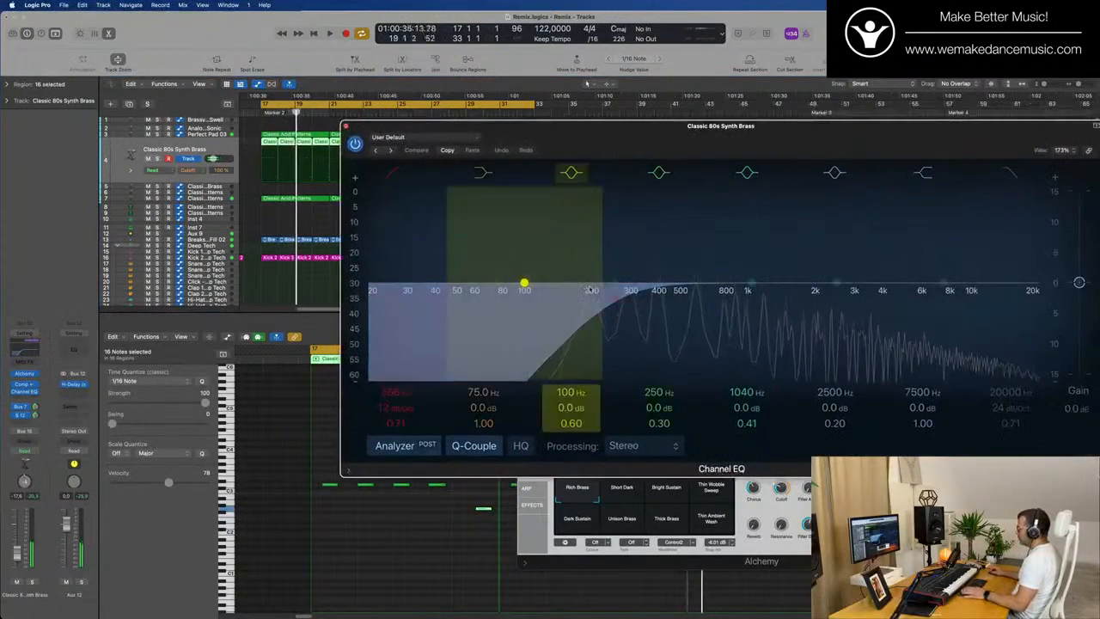
{"action": "left_click_drag", "start_coordinate": [641, 305], "coordinate": [701, 305]}
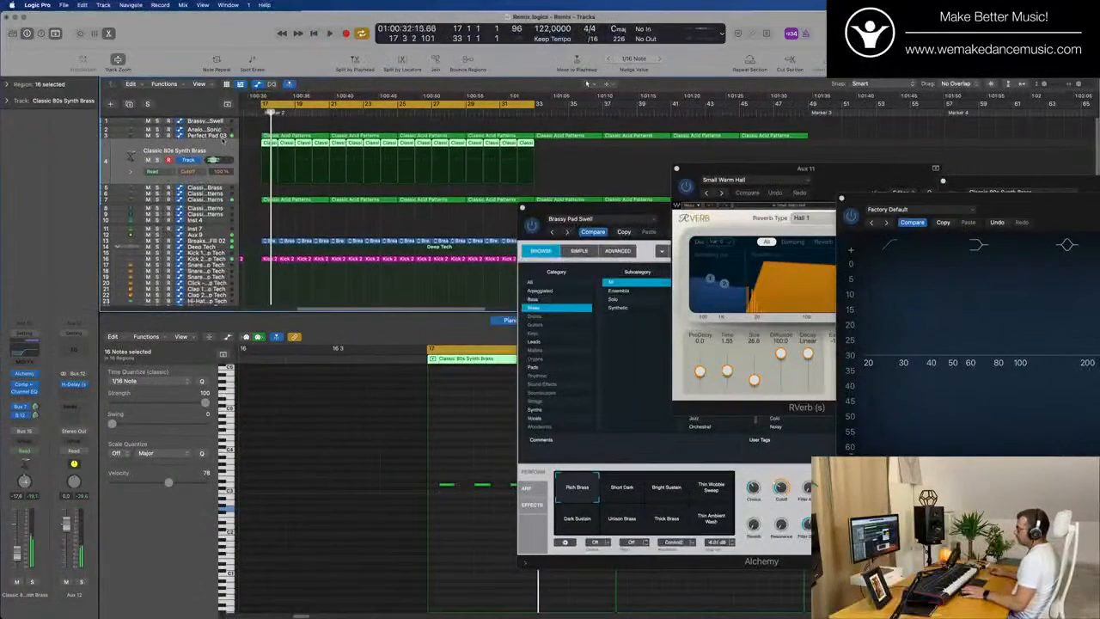
- Select the Perfect Pad 03 track and restart playback of the cycle range
{"action": "key", "text": "space"}
{"action": "left_click", "coordinate": [222, 137]}
{"action": "key", "text": "space"}
{"action": "key", "text": "space"}
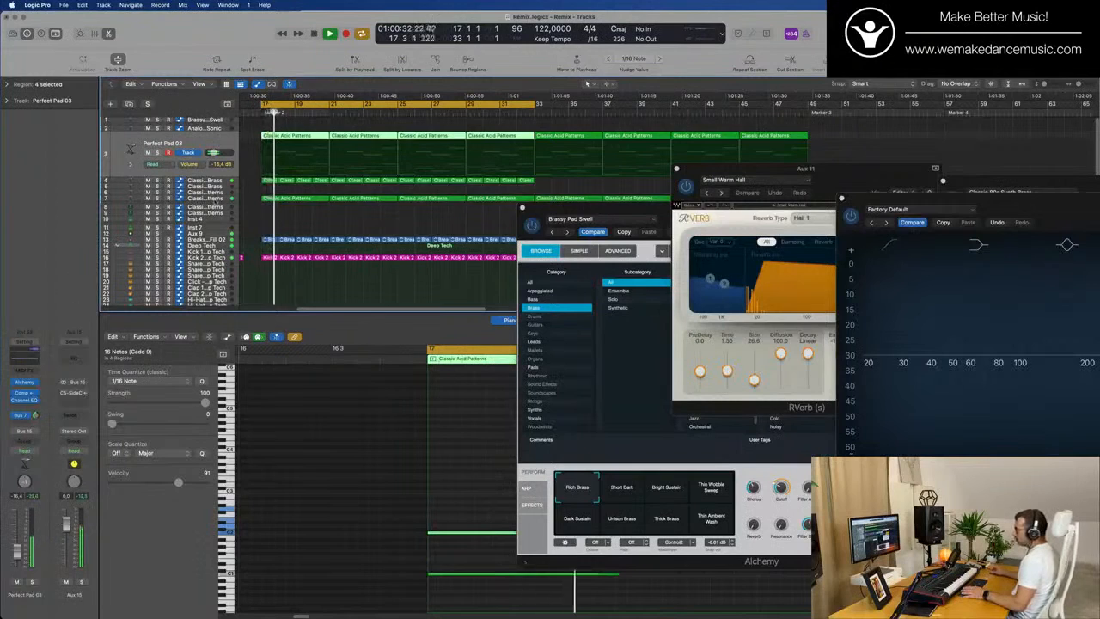
- Lower the filter cutoff of the Classic Acid Patterns track's Alchemy instrument to about 48% while the cycle range plays, closing its window when done
{"action": "left_click", "coordinate": [212, 198]}
{"action": "key", "text": "space"}
{"action": "key", "text": "space"}
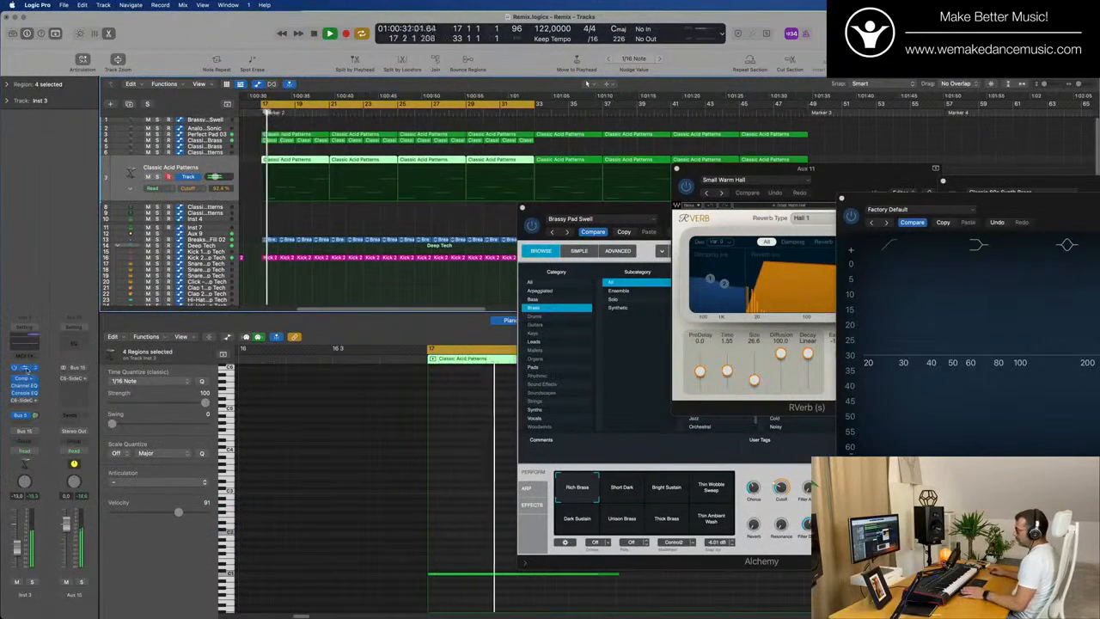
{"action": "left_click", "coordinate": [25, 368]}
{"action": "key", "text": "space"}
{"action": "key", "text": "space"}
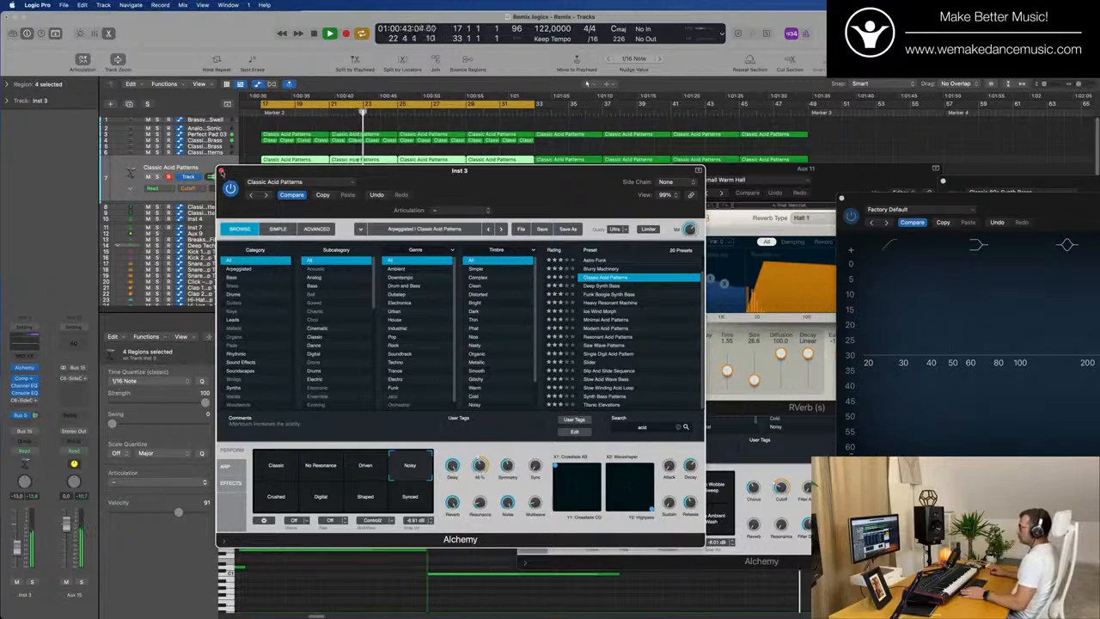
{"action": "left_click", "coordinate": [222, 171]}
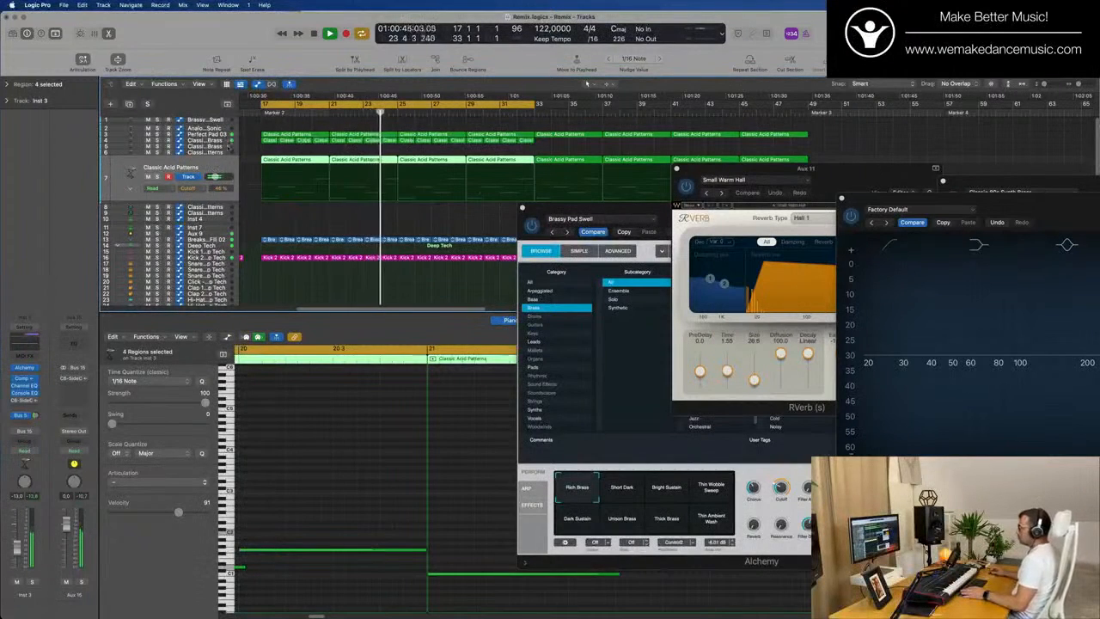
- Add a third send to Bus 13 on the Classic 80s Synth Brass track that holds the regions
{"action": "left_click", "coordinate": [208, 140]}
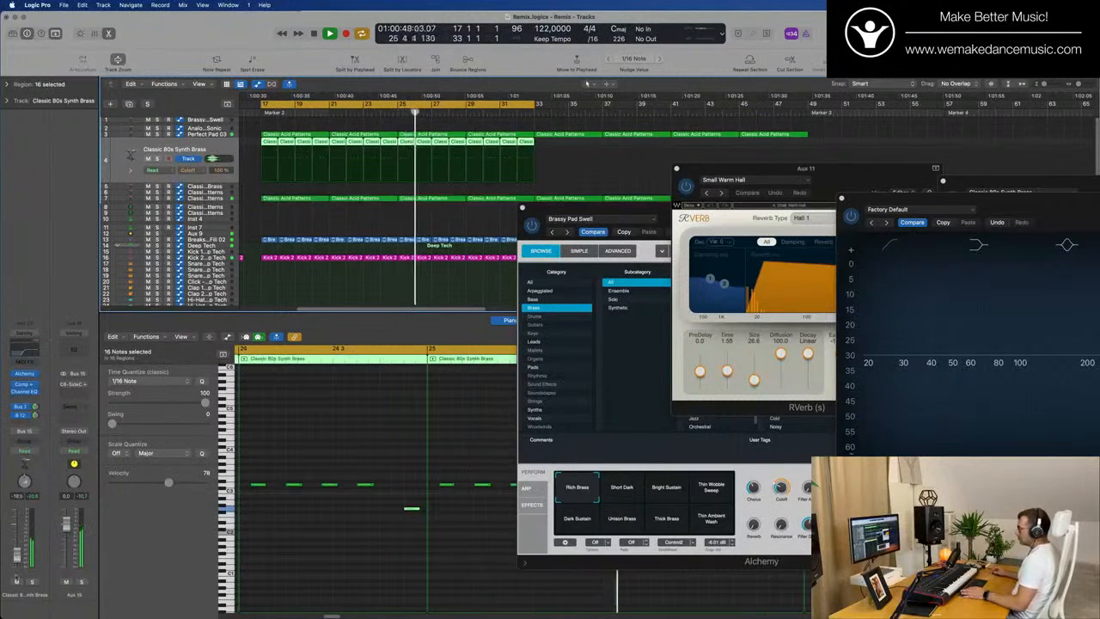
{"action": "left_click", "coordinate": [17, 583]}
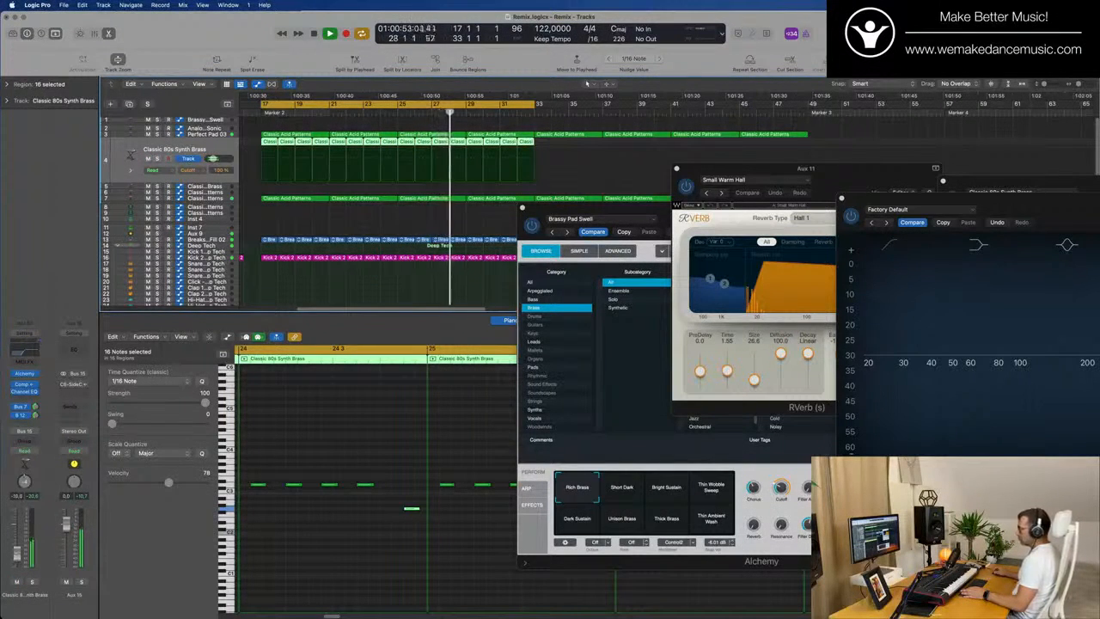
{"action": "left_click", "coordinate": [26, 422]}
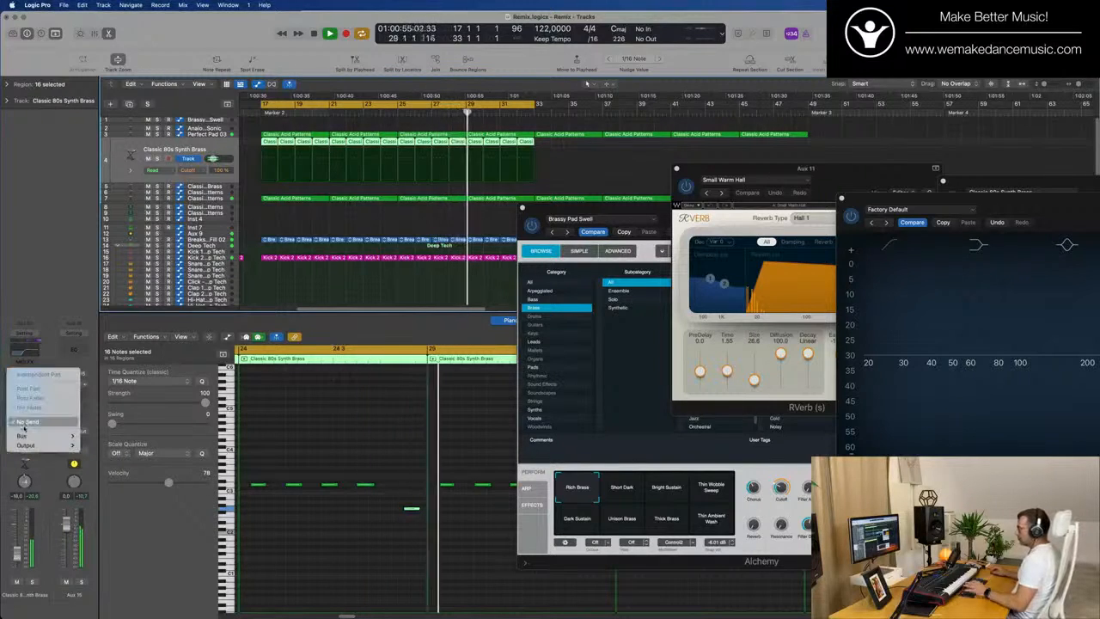
{"action": "mouse_move", "coordinate": [39, 436]}
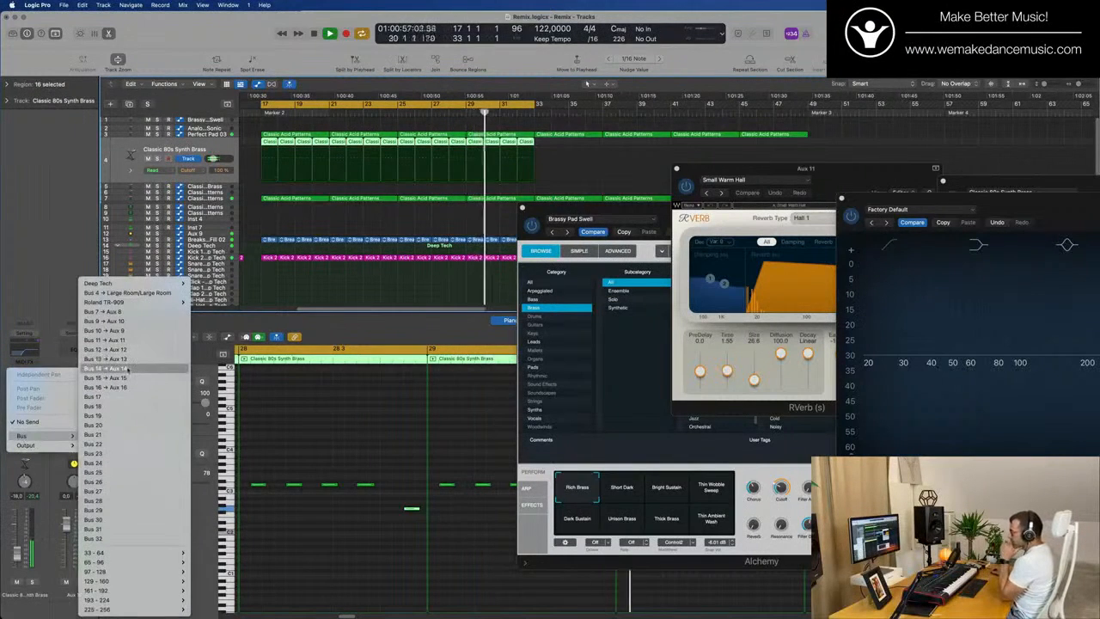
{"action": "left_click", "coordinate": [129, 360]}
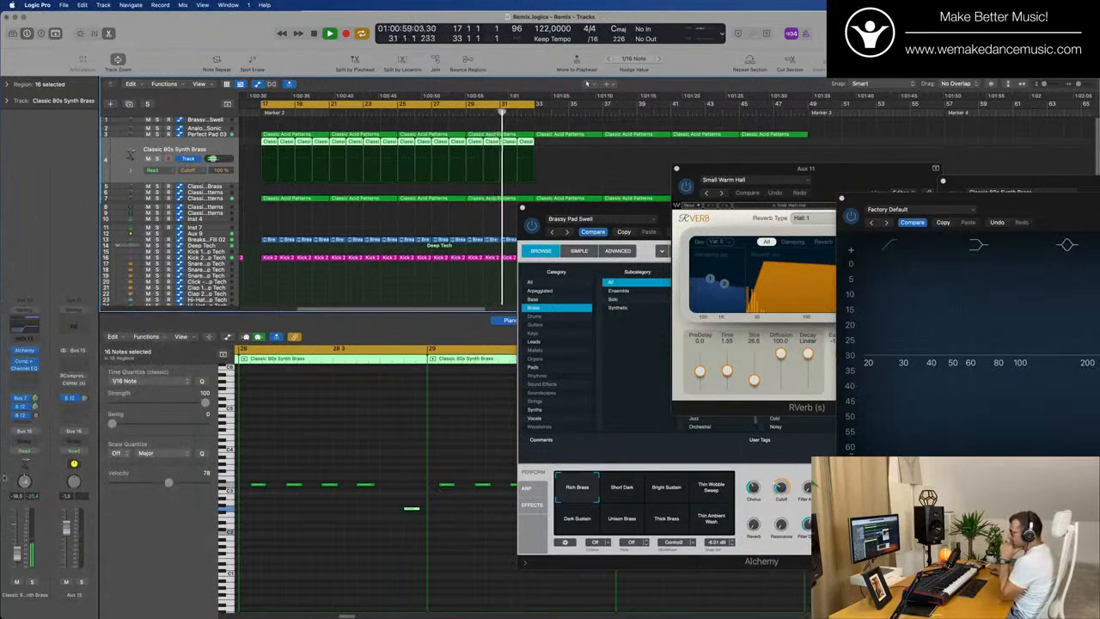
- Reroute the brass track's third send to Bus 14 and raise its send level
{"action": "left_click", "coordinate": [34, 414]}
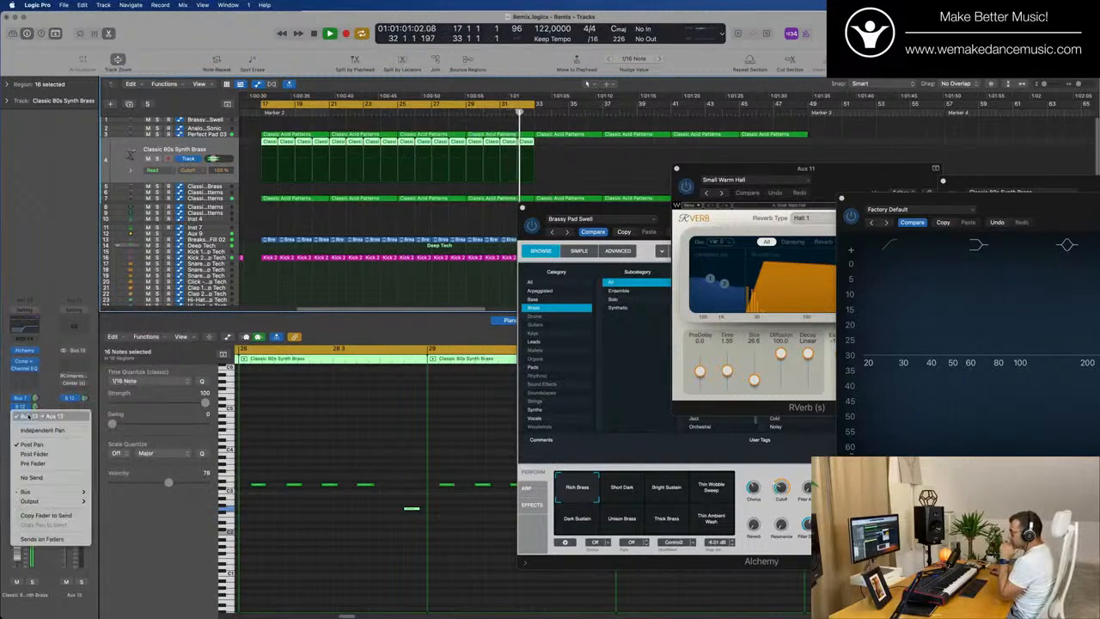
{"action": "mouse_move", "coordinate": [36, 496]}
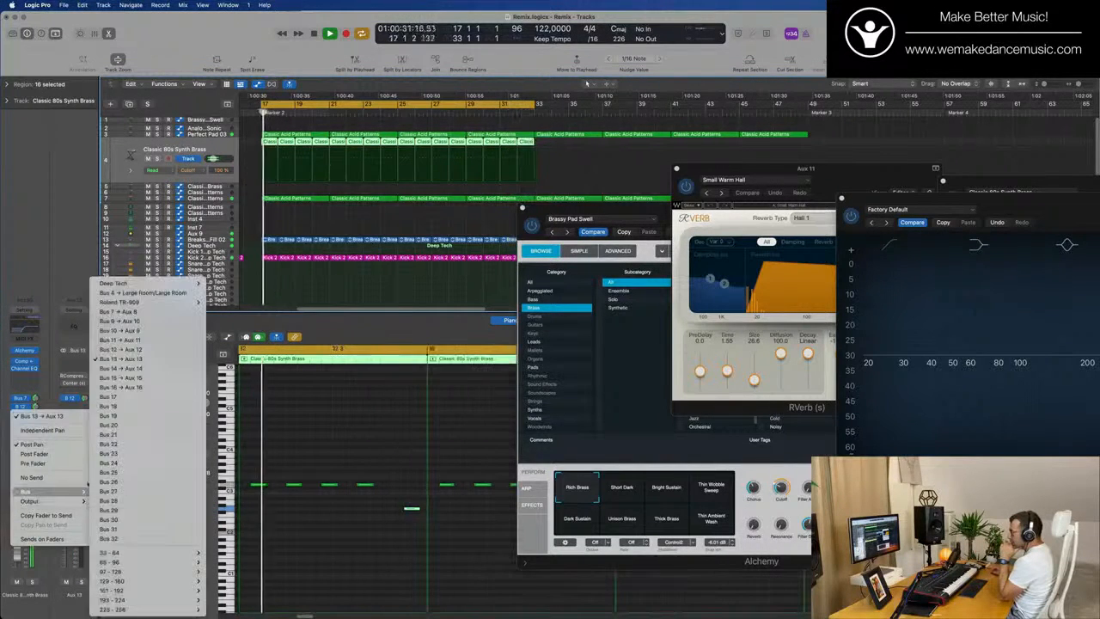
{"action": "left_click", "coordinate": [120, 367]}
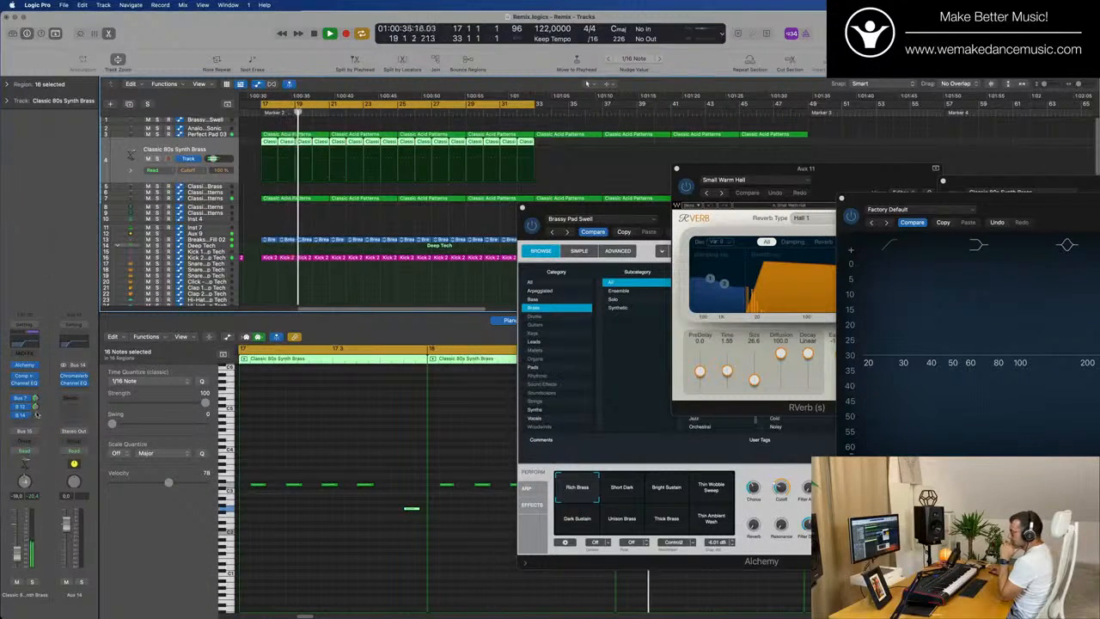
{"action": "double_click", "coordinate": [36, 417]}
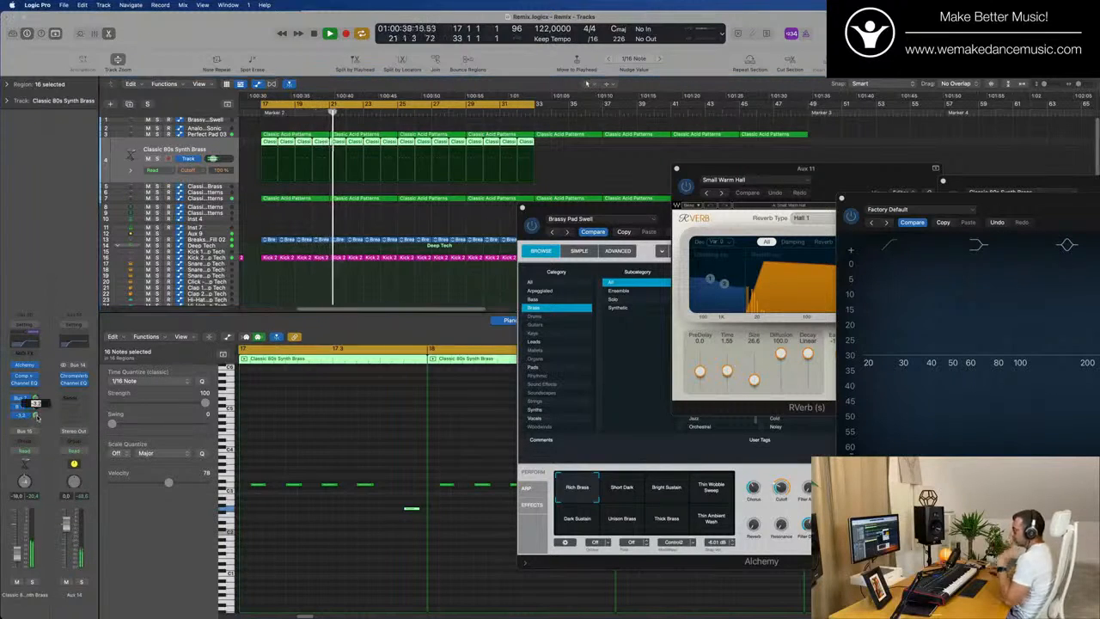
{"action": "key", "text": "Return"}
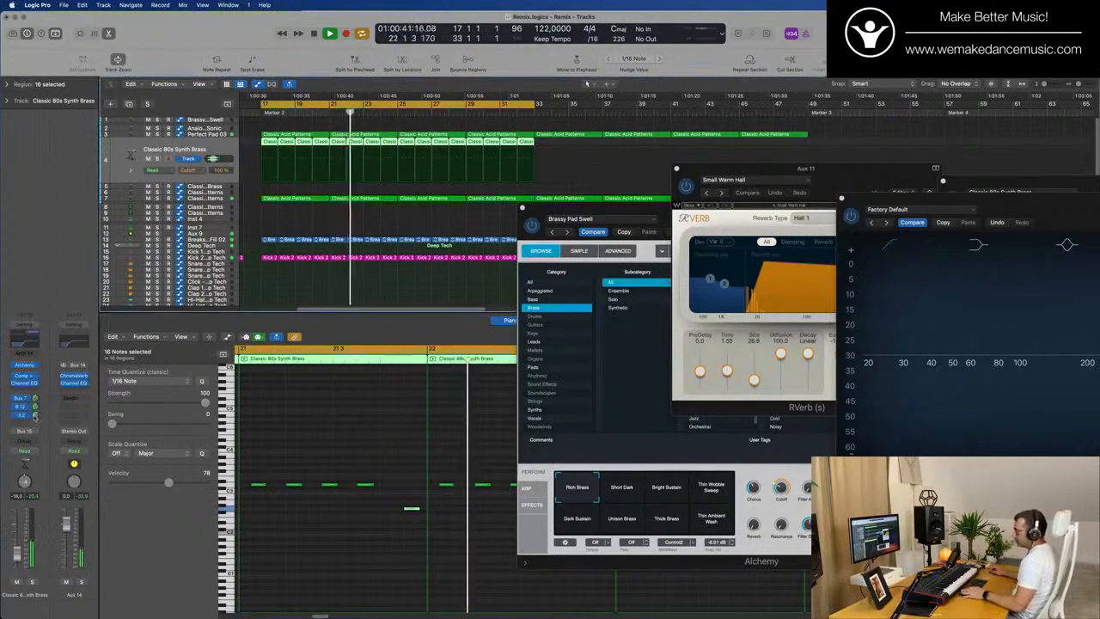
- Close the Aux 11 RVerb window and the Brassy Pad Swell Alchemy window to uncover the arrangement
{"action": "left_click_drag", "start_coordinate": [860, 178], "coordinate": [799, 182]}
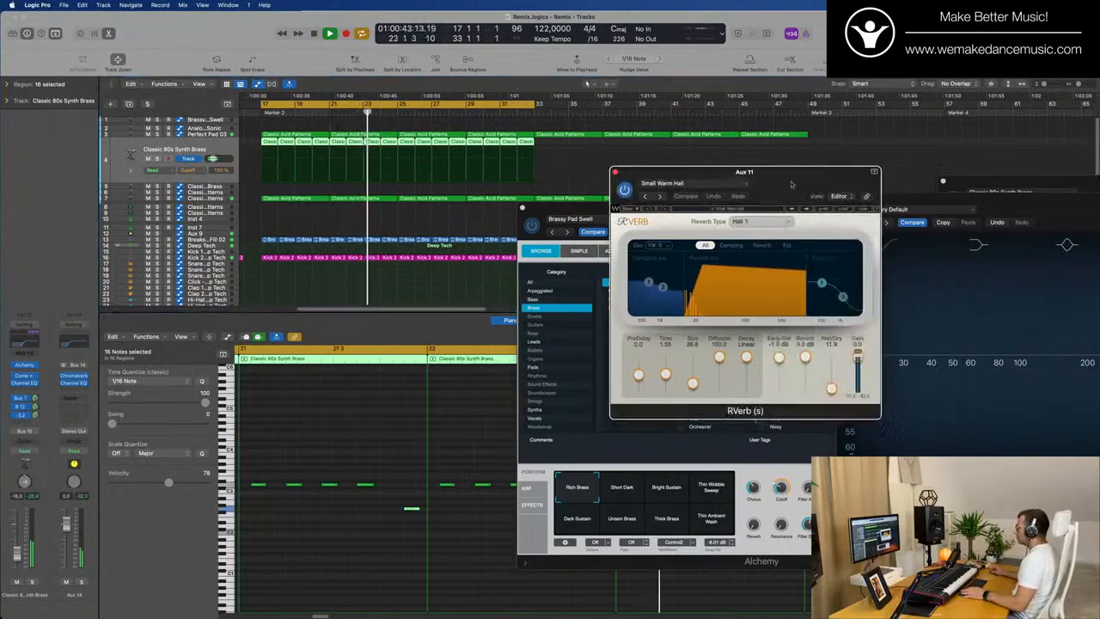
{"action": "left_click", "coordinate": [616, 173]}
{"action": "left_click_drag", "start_coordinate": [523, 208], "coordinate": [378, 207]}
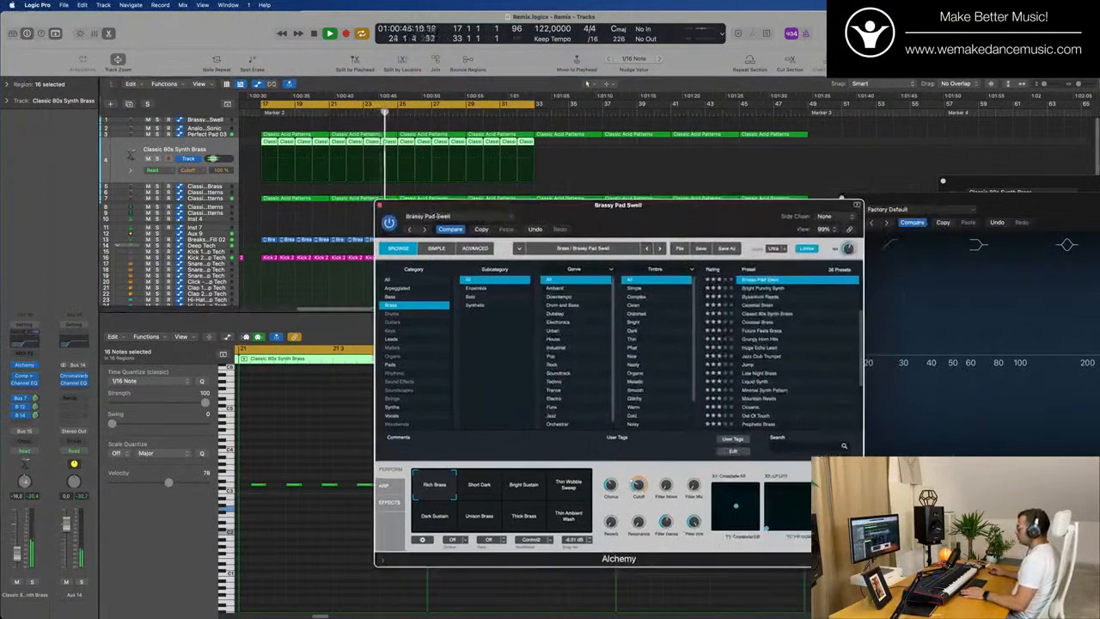
{"action": "left_click", "coordinate": [381, 207]}
{"action": "key", "text": "super+Left"}
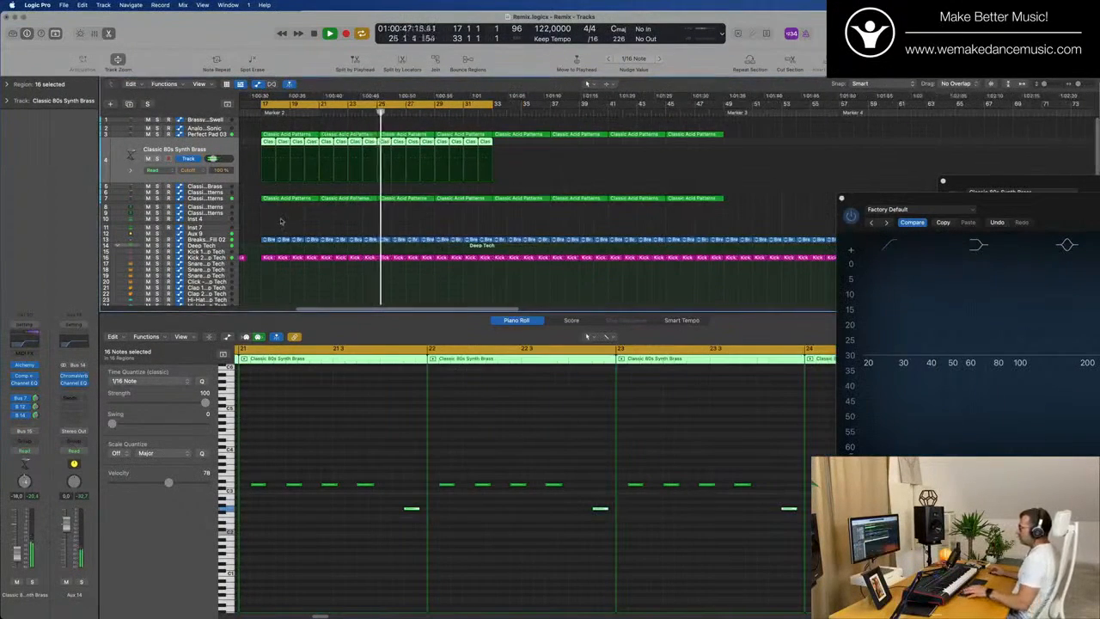
- Load the Fast Attack pad preset 90s Luscious Pad in the empty brass track's Alchemy and raise the track volume to about -5.9 dB
{"action": "left_click", "coordinate": [215, 187]}
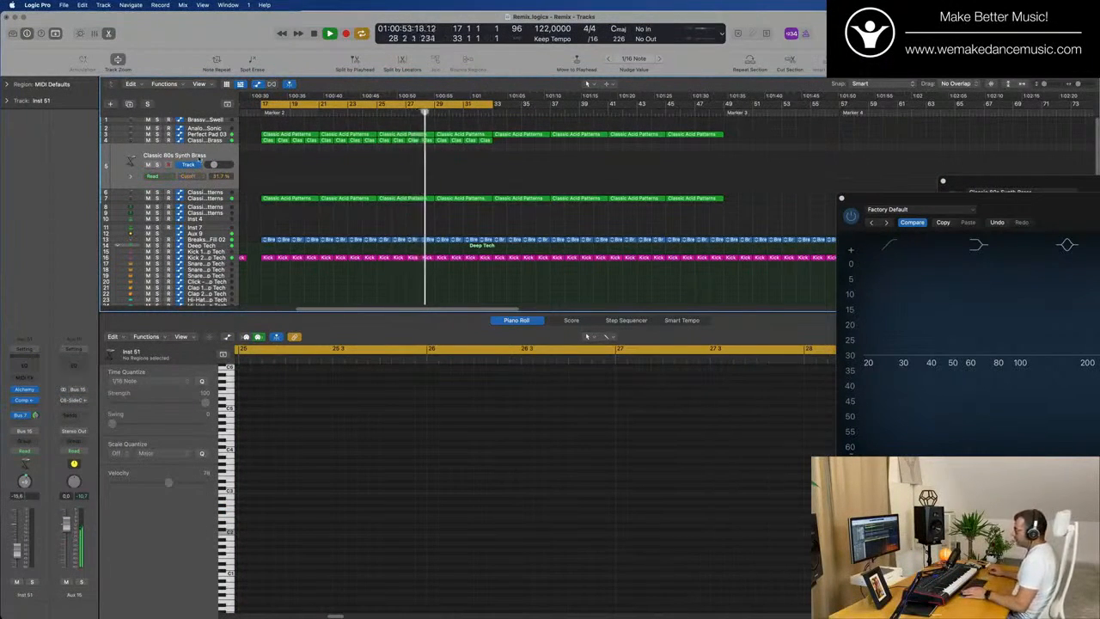
{"action": "left_click", "coordinate": [21, 391]}
{"action": "left_click_drag", "start_coordinate": [504, 133], "coordinate": [435, 137]}
{"action": "left_click", "coordinate": [292, 199]}
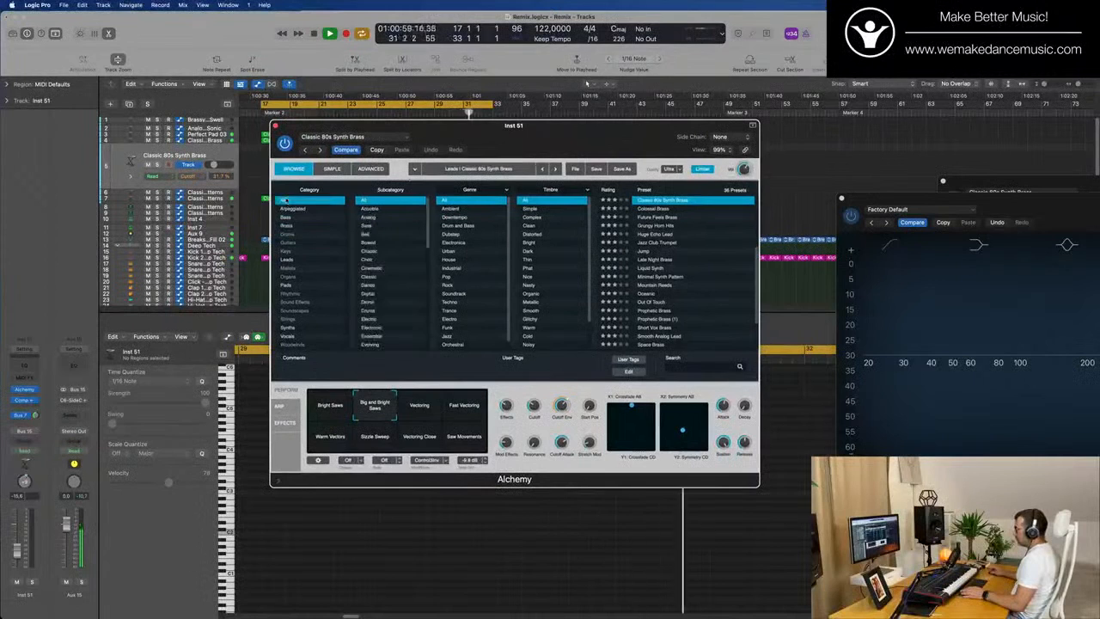
{"action": "left_click", "coordinate": [299, 284]}
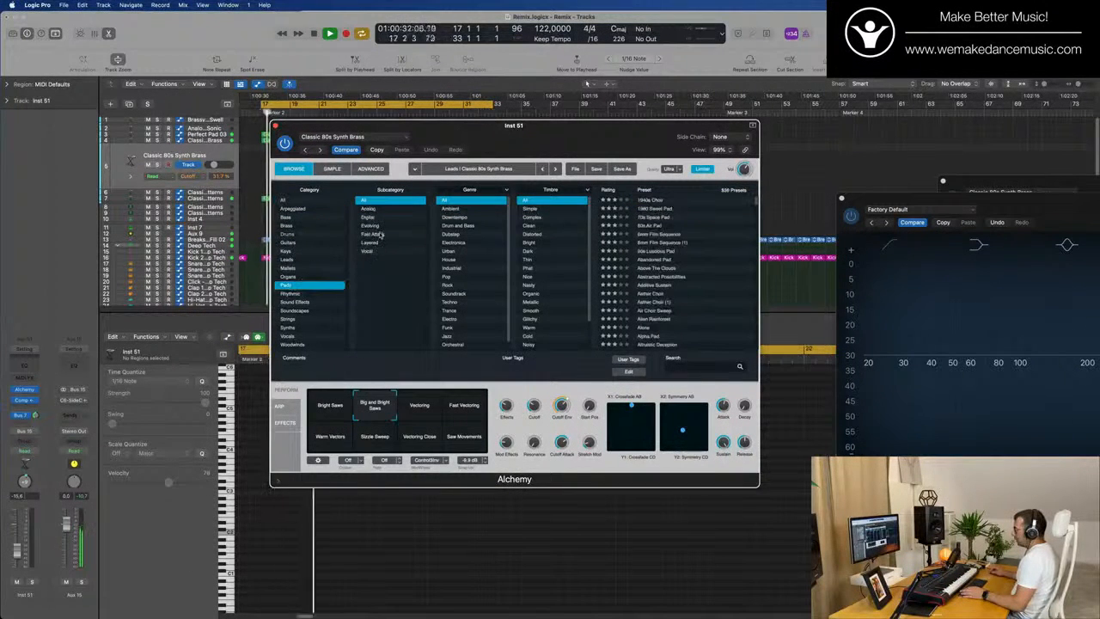
{"action": "left_click", "coordinate": [379, 234]}
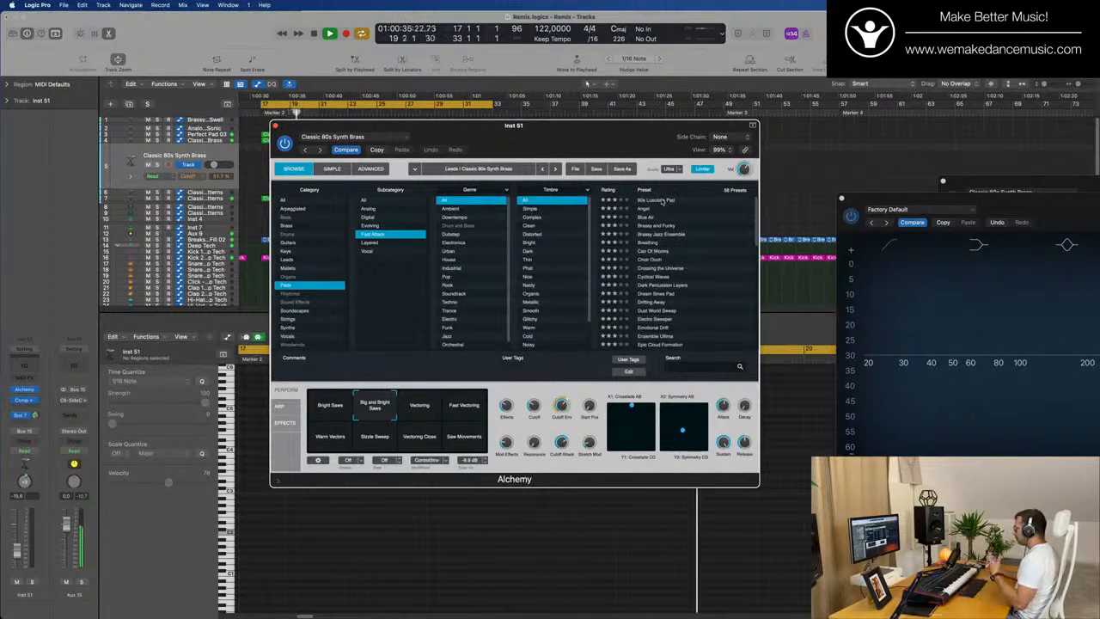
{"action": "left_click", "coordinate": [662, 201]}
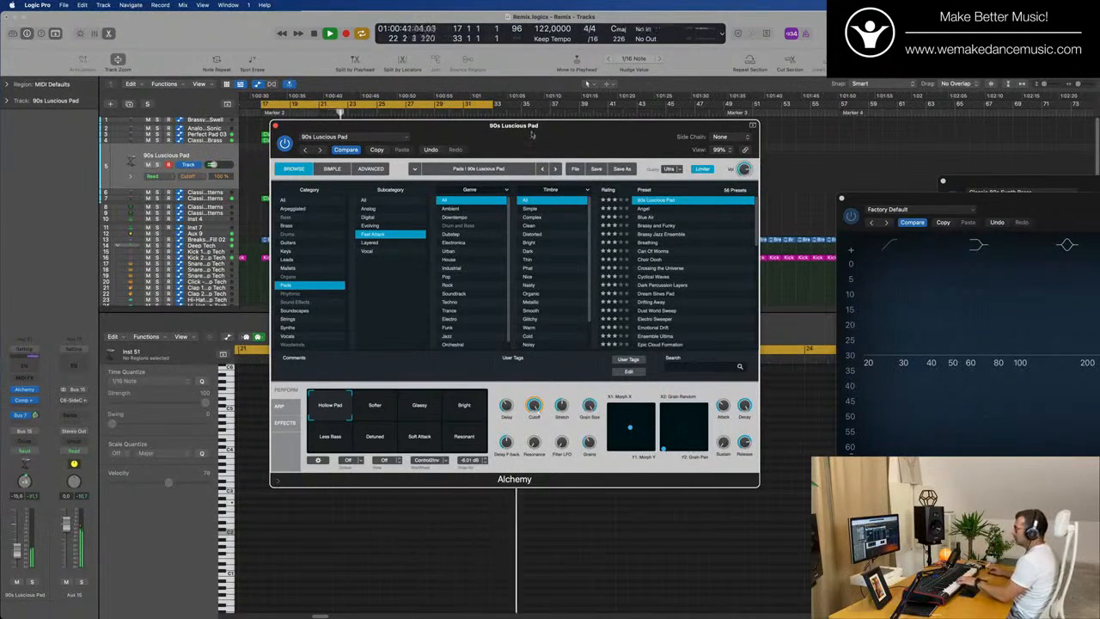
{"action": "left_click_drag", "start_coordinate": [532, 135], "coordinate": [576, 146]}
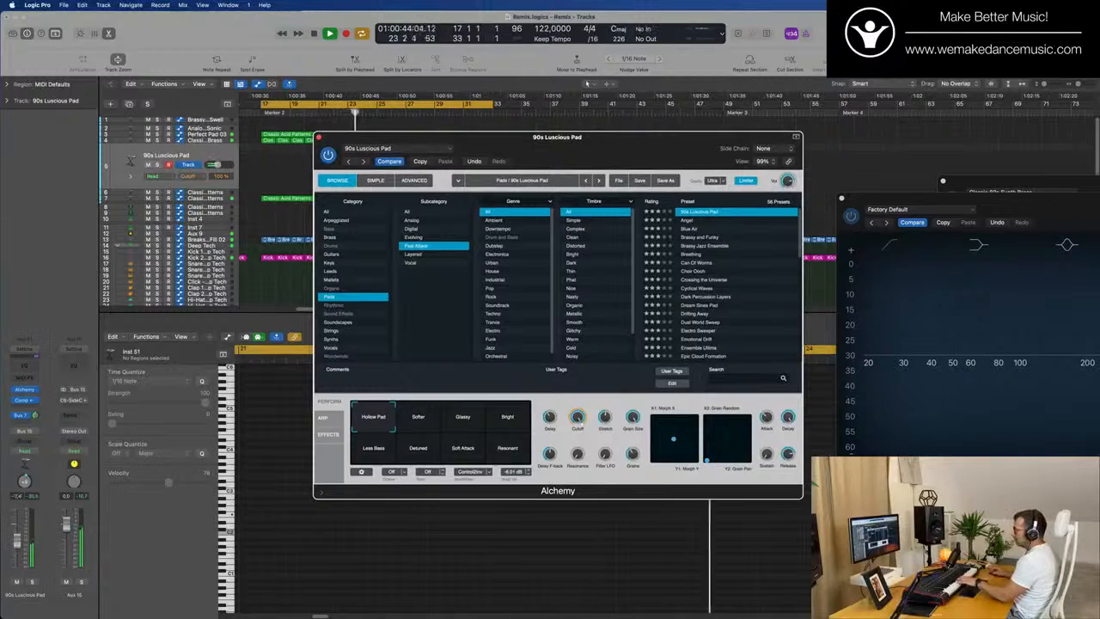
{"action": "left_click_drag", "start_coordinate": [214, 164], "coordinate": [219, 165]}
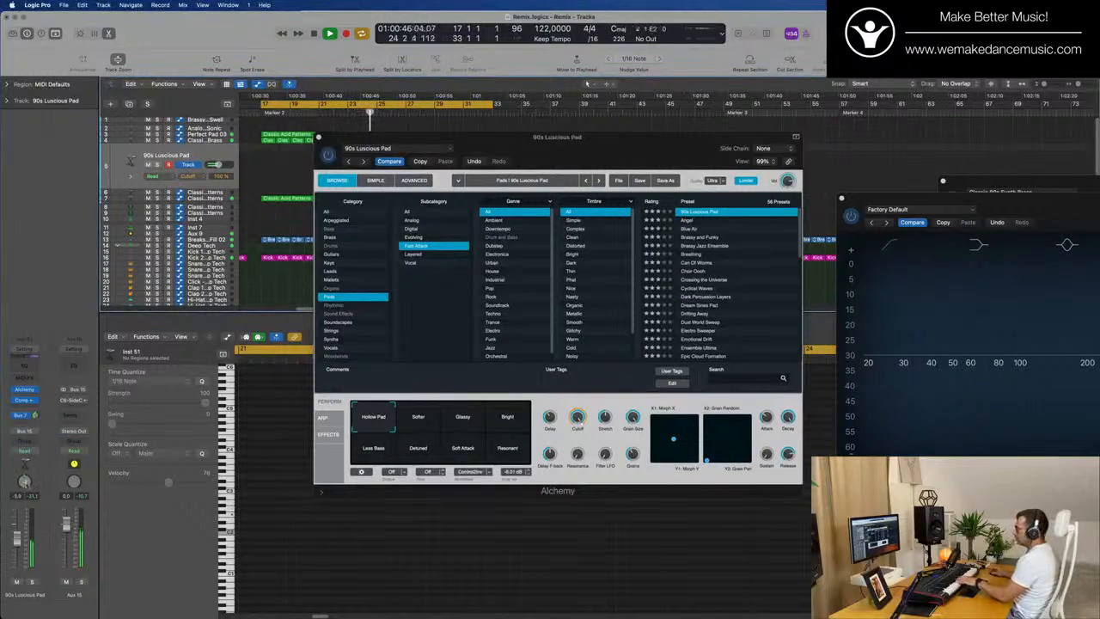
- Audition the Softer, Glassy, Bright, Less Bass, Detuned and Soft Attack variations of the 90s Luscious Pad
{"action": "left_click", "coordinate": [418, 419]}
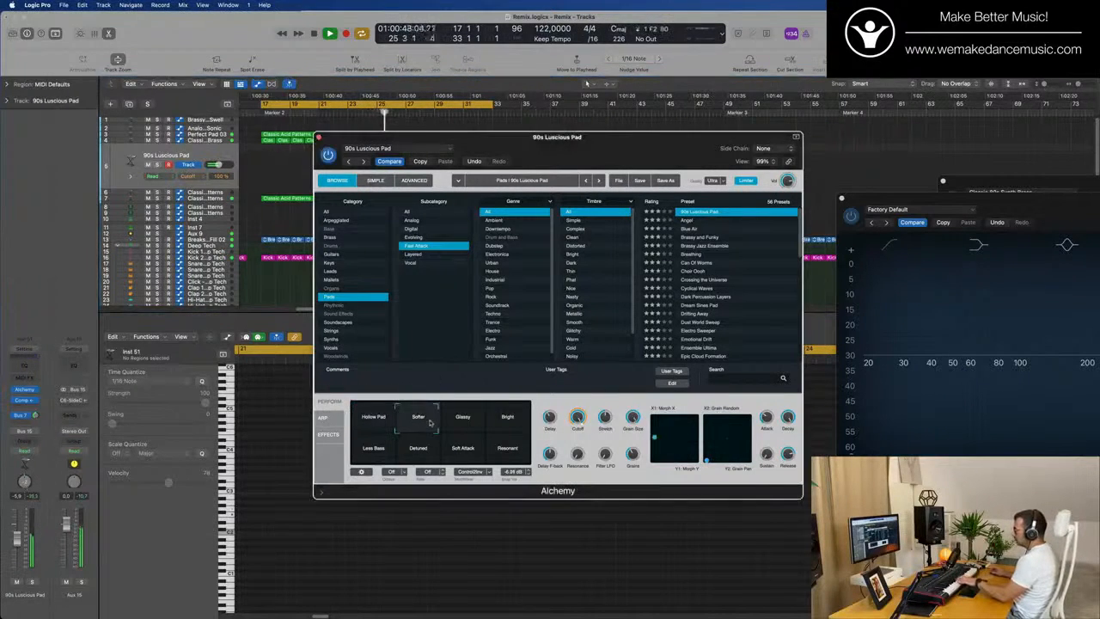
{"action": "left_click", "coordinate": [461, 418]}
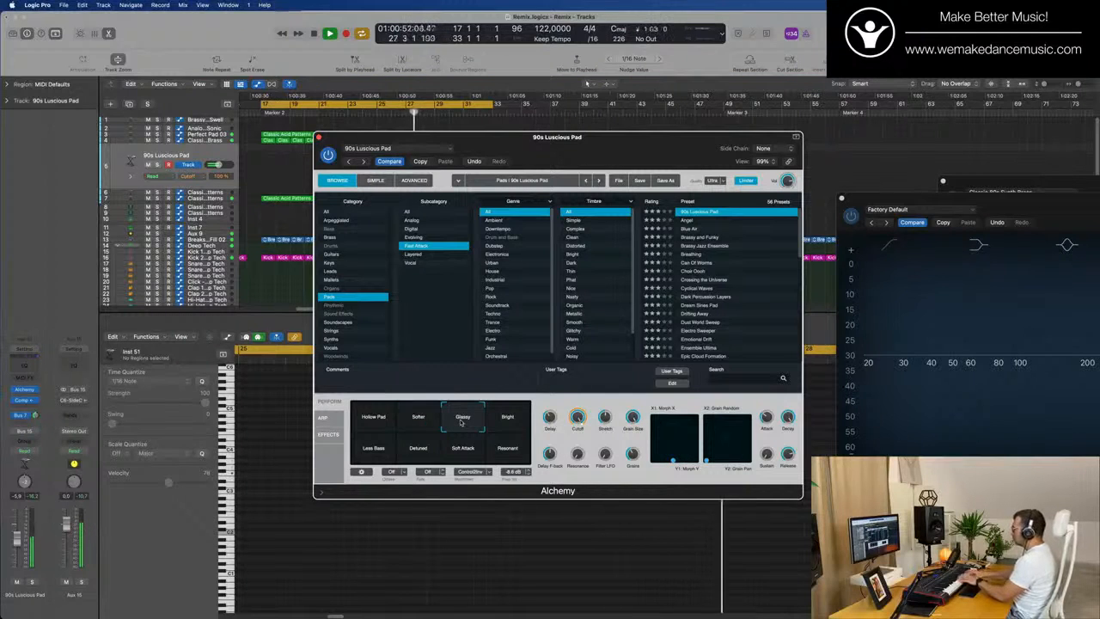
{"action": "left_click", "coordinate": [505, 421]}
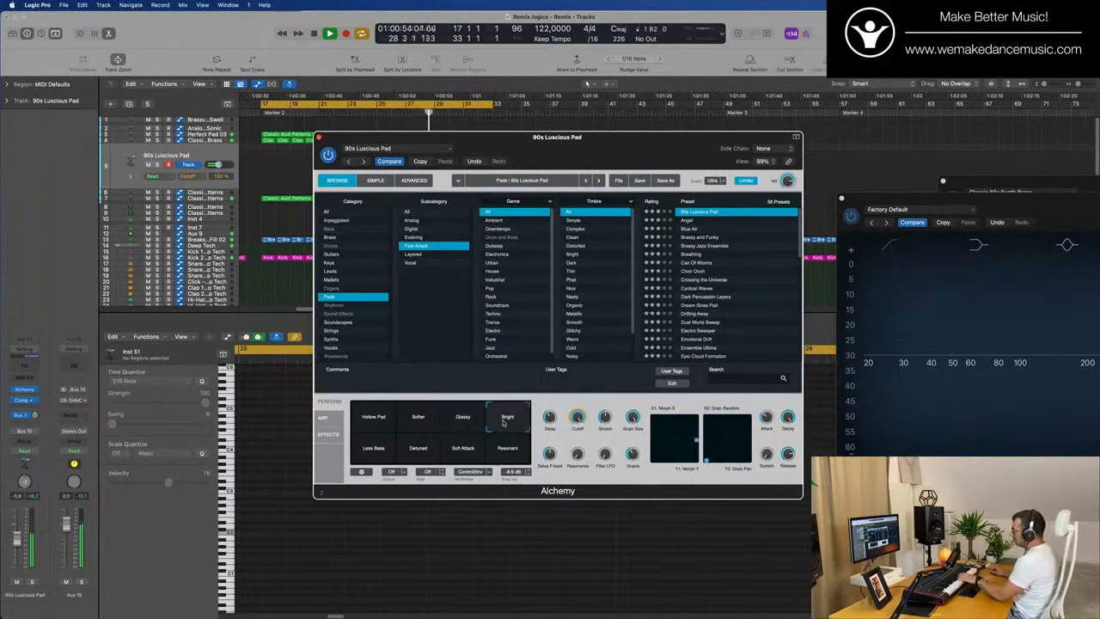
{"action": "left_click", "coordinate": [371, 456]}
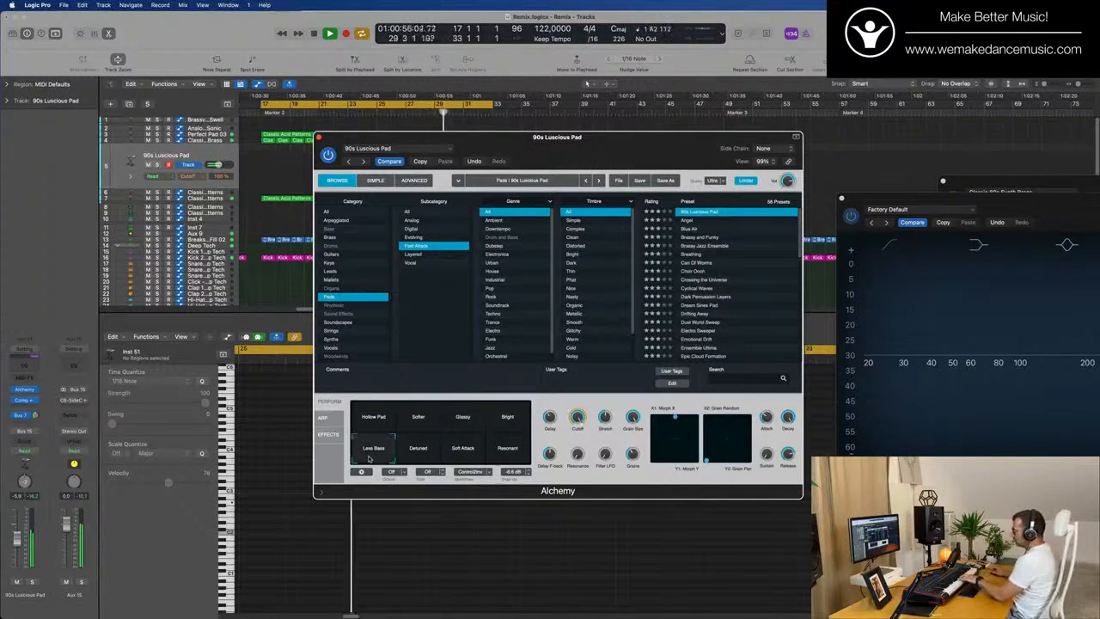
{"action": "left_click", "coordinate": [417, 454]}
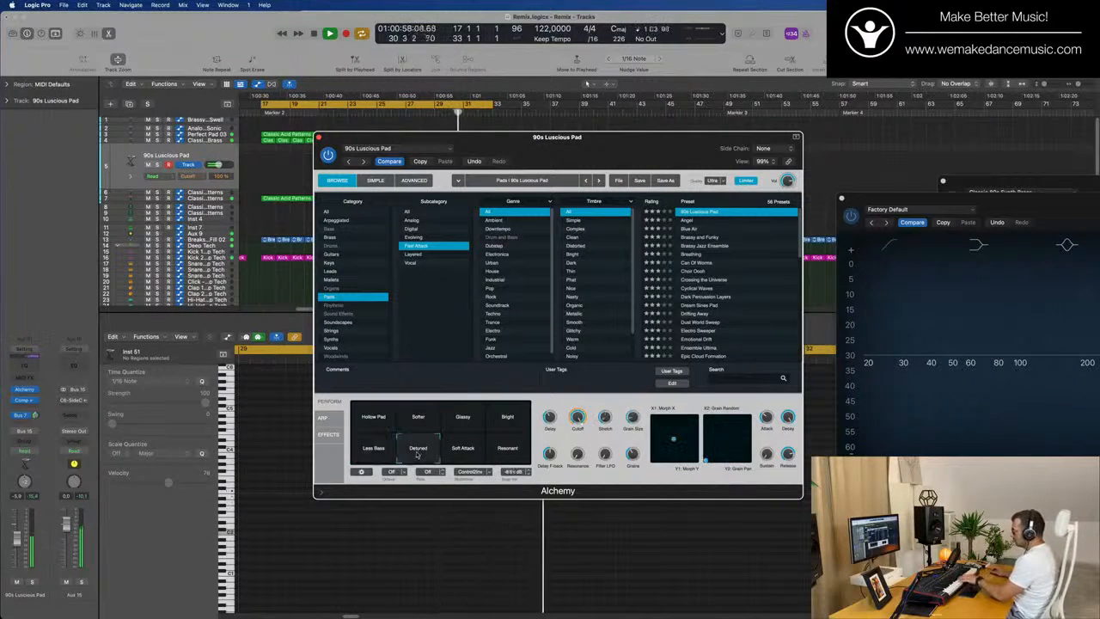
{"action": "left_click", "coordinate": [463, 452]}
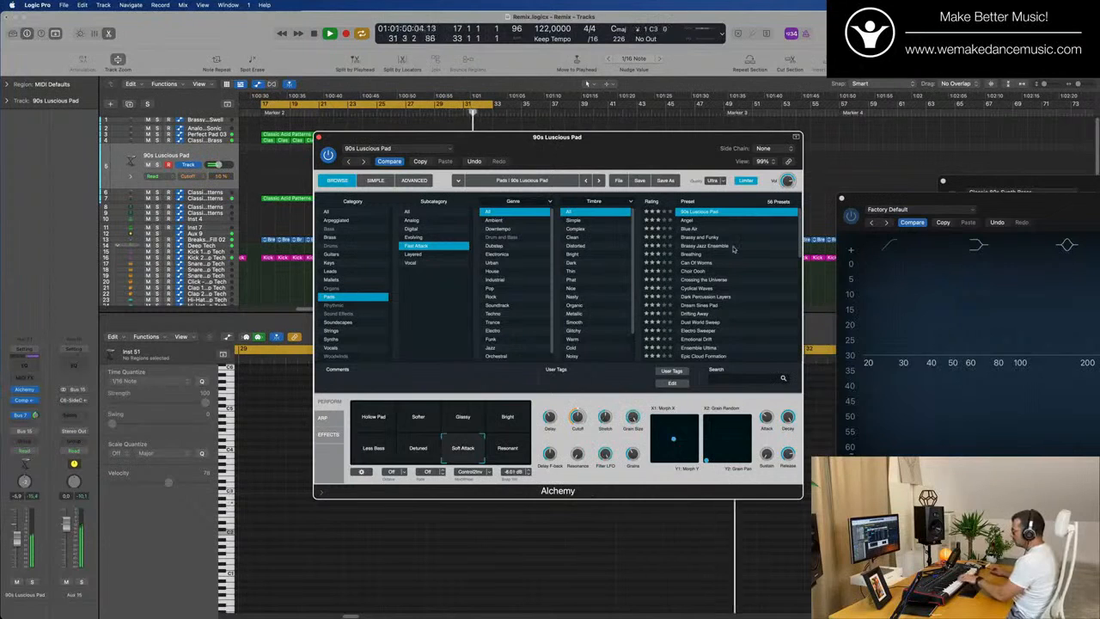
- Load the Angel preset, raise its track to about -3.9 dB, and try the Sweet, Whistling, Strings Tension and Augmented Strings variations
{"action": "left_click", "coordinate": [693, 221]}
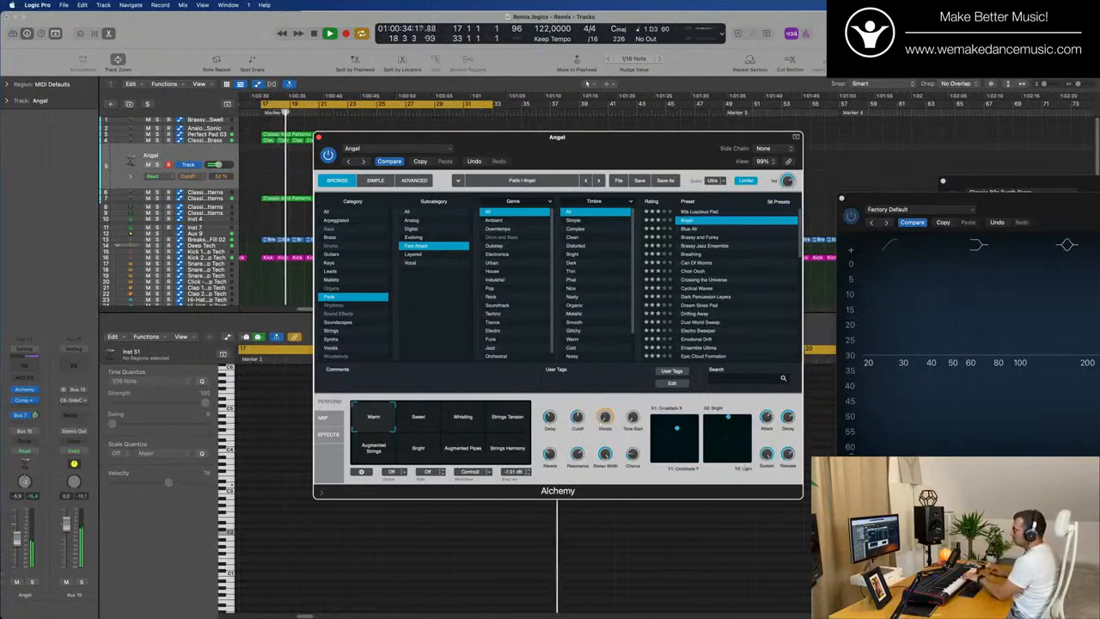
{"action": "left_click_drag", "start_coordinate": [17, 541], "coordinate": [17, 534]}
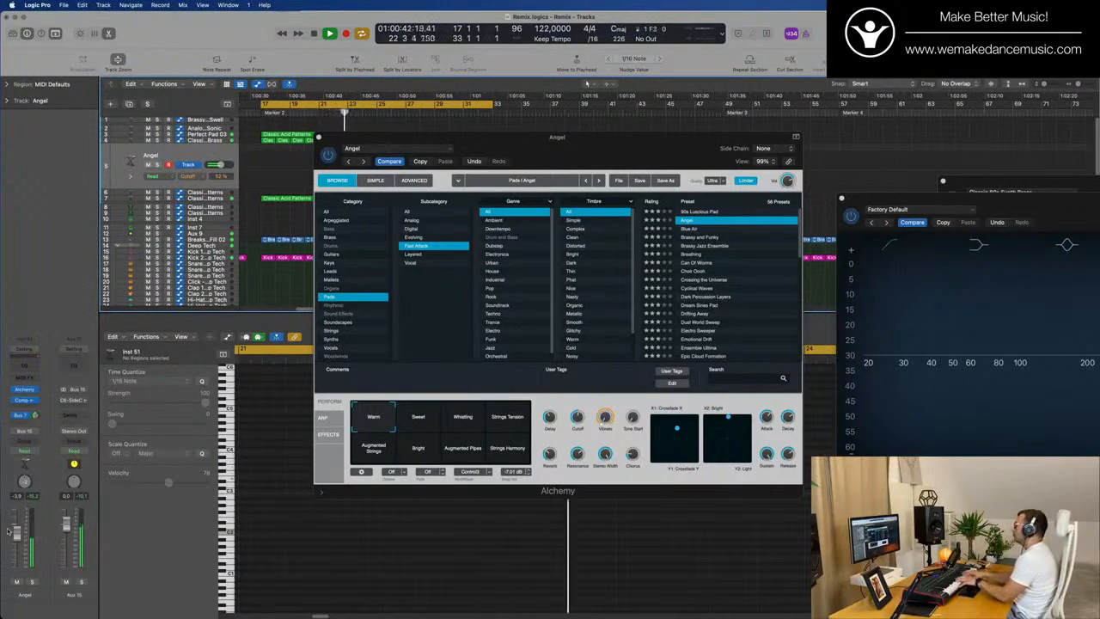
{"action": "left_click", "coordinate": [421, 419]}
{"action": "left_click", "coordinate": [466, 419]}
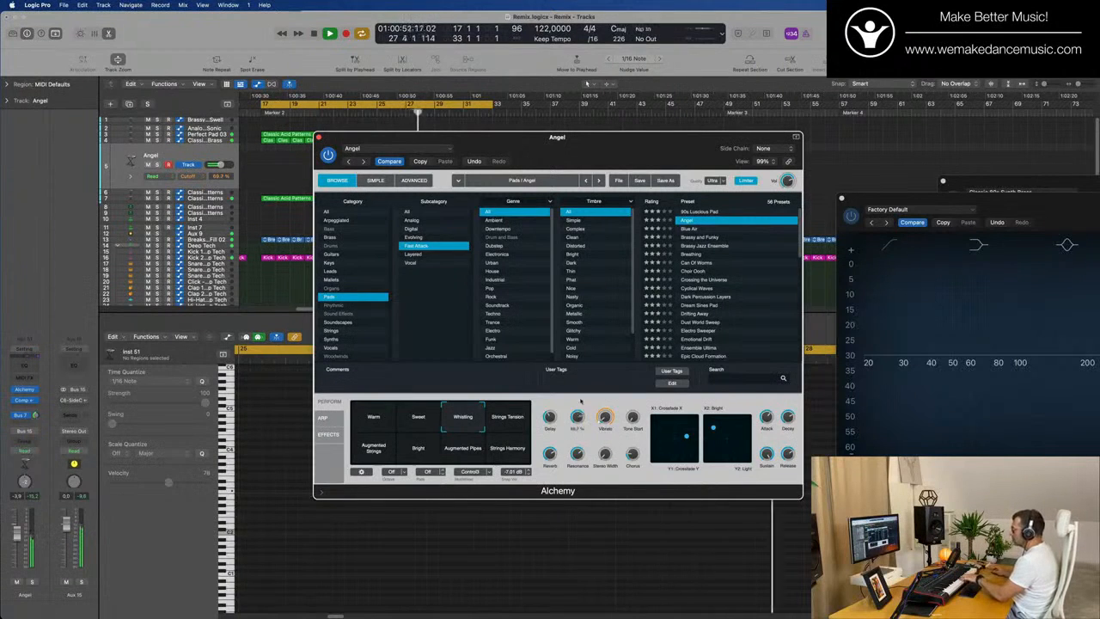
{"action": "left_click", "coordinate": [502, 420]}
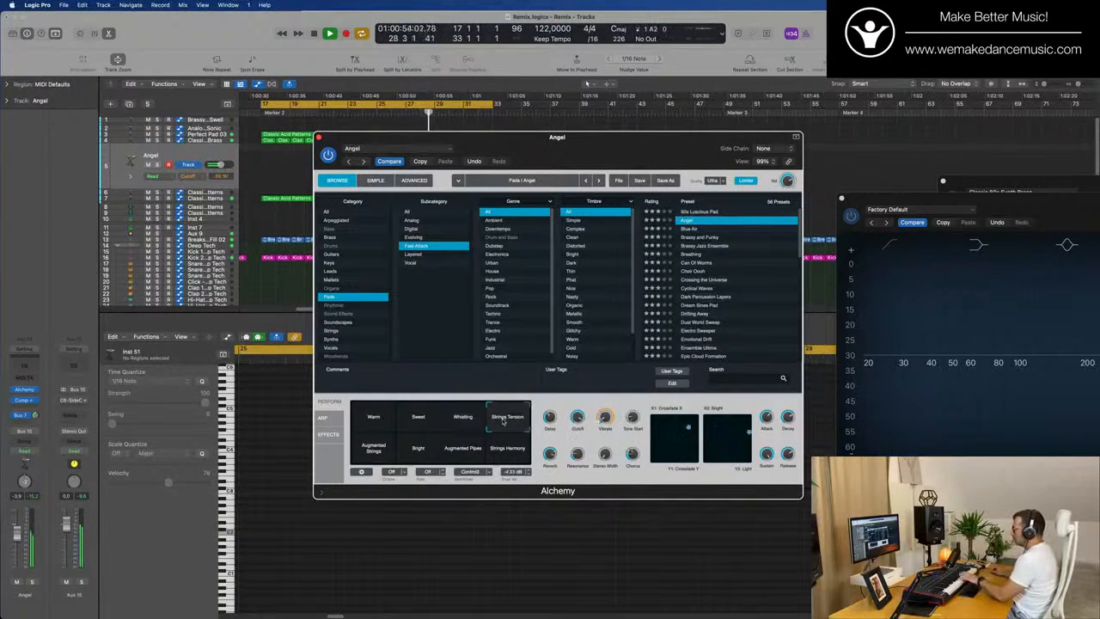
{"action": "left_click", "coordinate": [374, 455]}
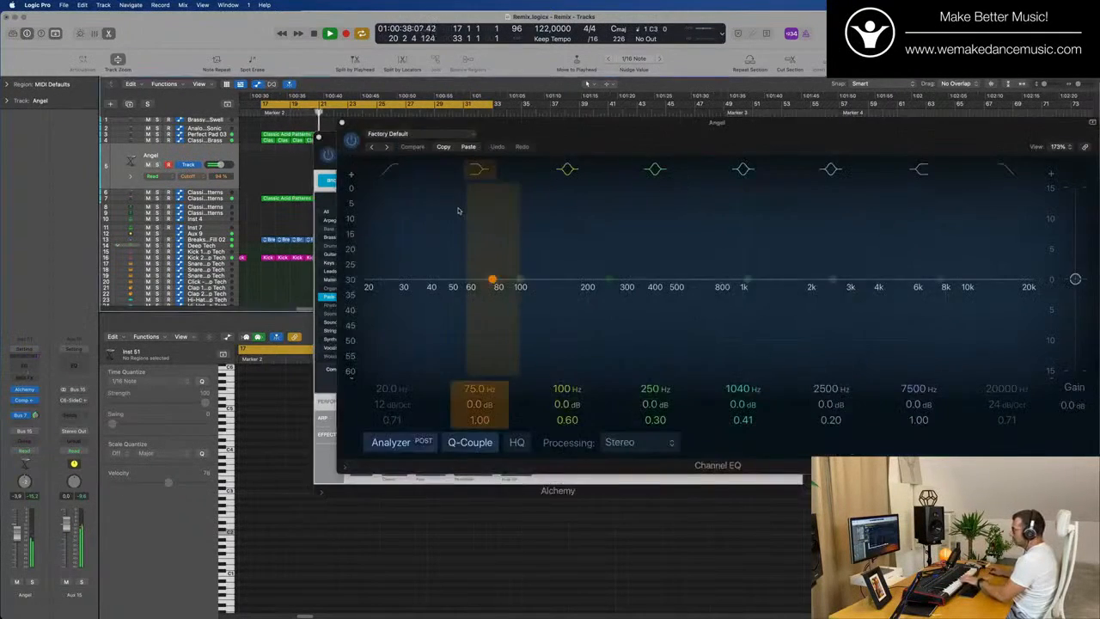
- Enable the low cut on the Angel track's Channel EQ and set its cutoff to 735 Hz
{"action": "left_click", "coordinate": [380, 216]}
{"action": "left_click", "coordinate": [391, 170]}
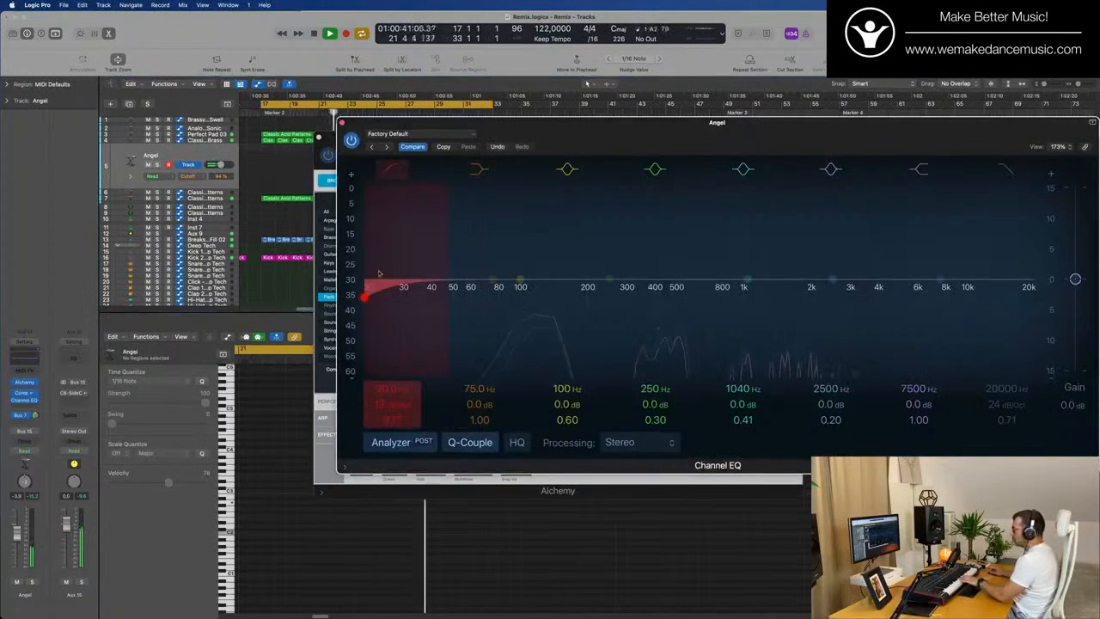
{"action": "left_click_drag", "start_coordinate": [384, 280], "coordinate": [724, 273]}
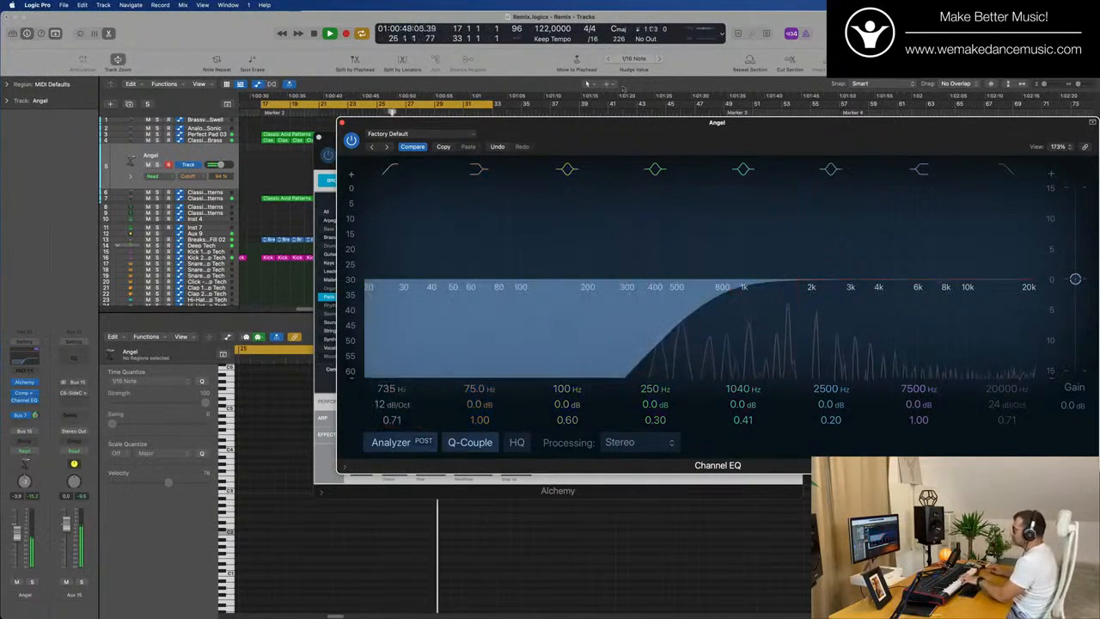
{"action": "left_click_drag", "start_coordinate": [610, 128], "coordinate": [687, 122]}
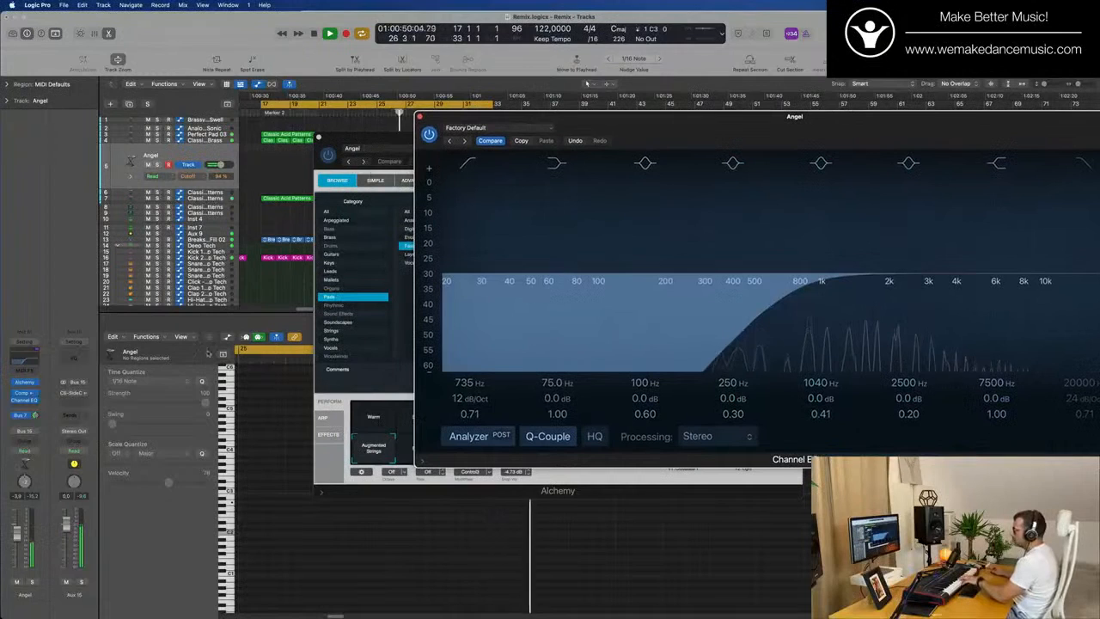
- Add sends to Bus 13 and Bus 14 on the Angel track and raise their levels
{"action": "left_click", "coordinate": [23, 416]}
{"action": "left_click", "coordinate": [75, 250]}
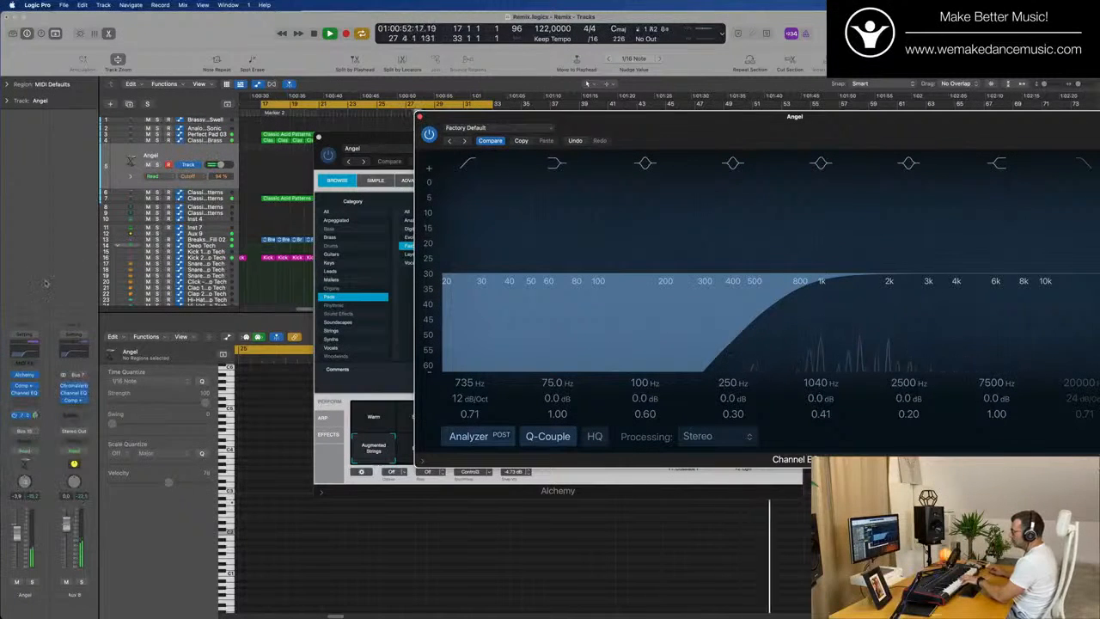
{"action": "left_click", "coordinate": [21, 427]}
{"action": "mouse_move", "coordinate": [43, 436]}
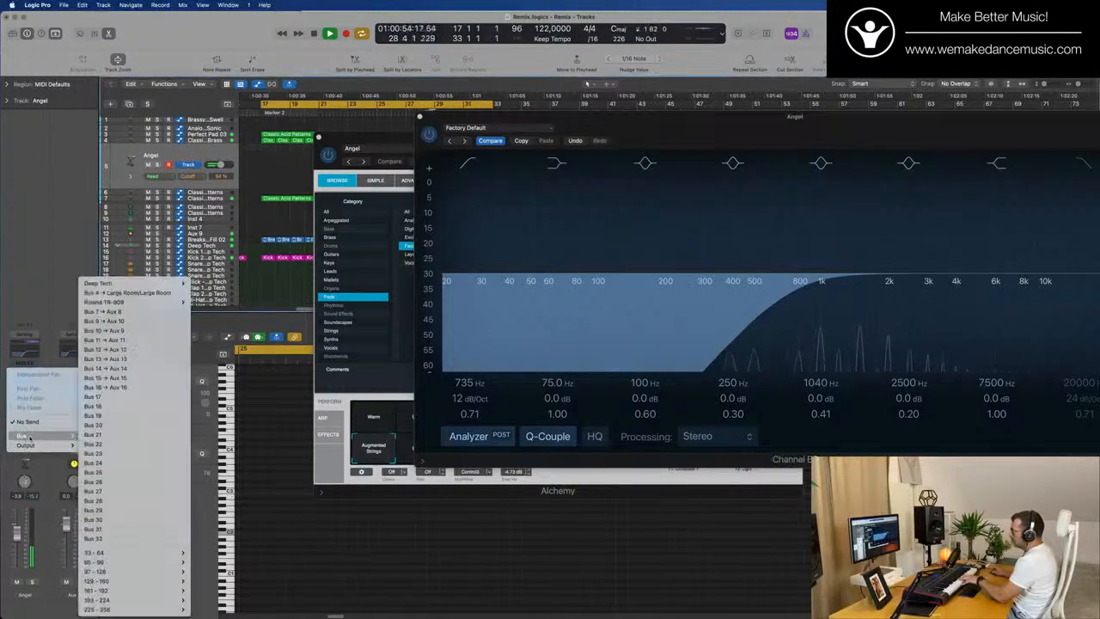
{"action": "left_click", "coordinate": [132, 359]}
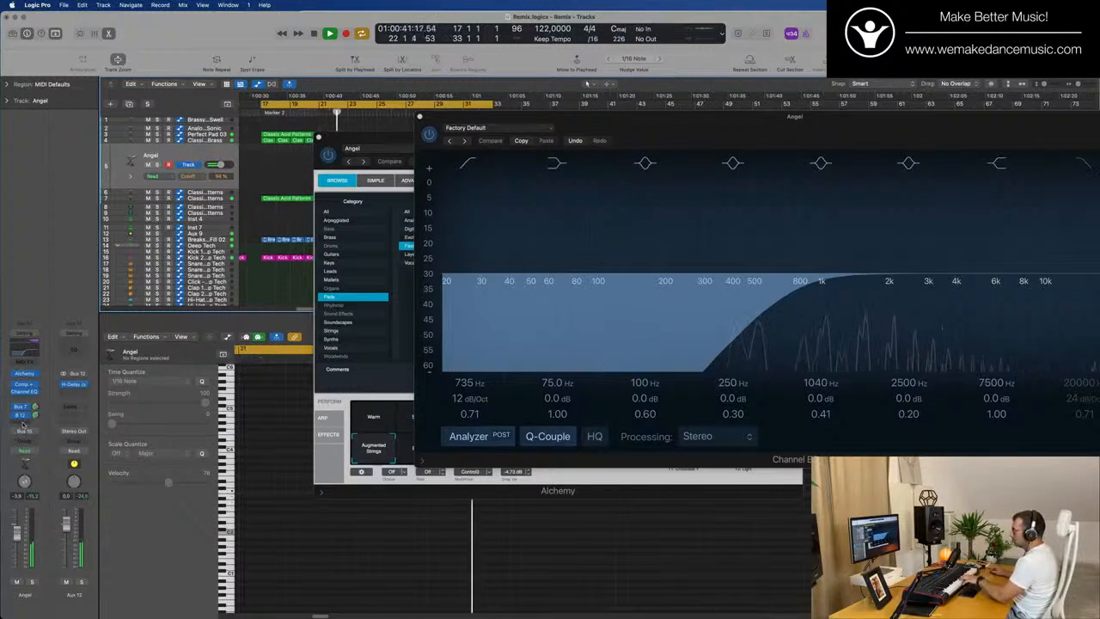
{"action": "left_click", "coordinate": [24, 422]}
{"action": "mouse_move", "coordinate": [22, 436]}
{"action": "left_click", "coordinate": [129, 375]}
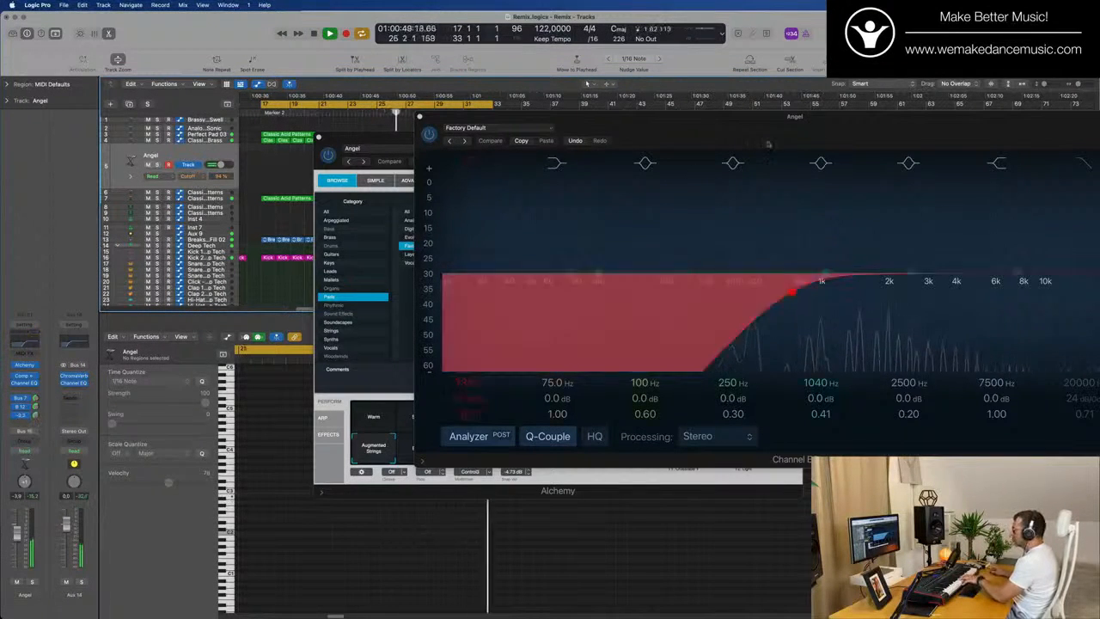
- Close the Angel track's Channel EQ window and reposition its Alchemy window to uncover the arrangement
{"action": "left_click_drag", "start_coordinate": [788, 127], "coordinate": [567, 230]}
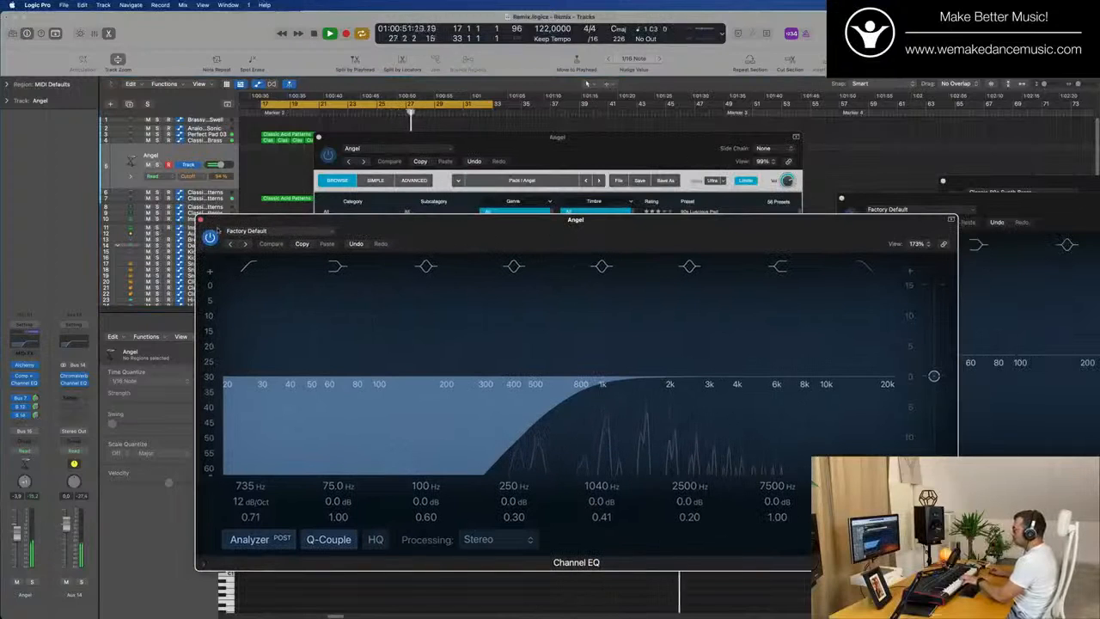
{"action": "left_click", "coordinate": [200, 221]}
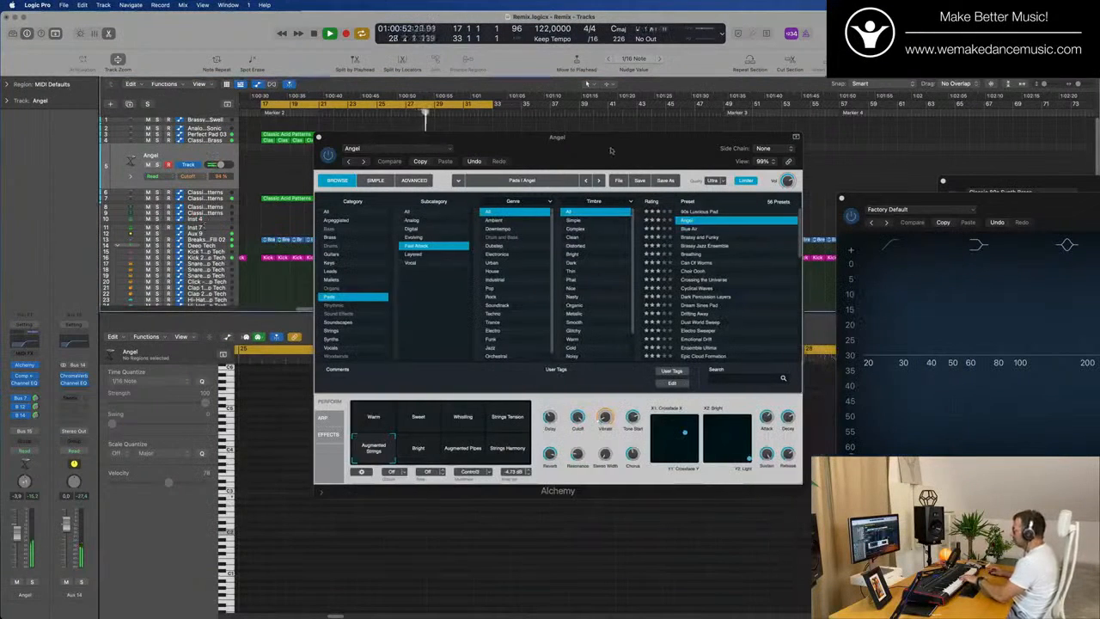
{"action": "left_click_drag", "start_coordinate": [611, 150], "coordinate": [542, 170]}
- Audition the Bright, Augmented Pipes and Strings Harmony variations of the Angel preset, returning to Augmented Pipes
{"action": "left_click", "coordinate": [351, 469]}
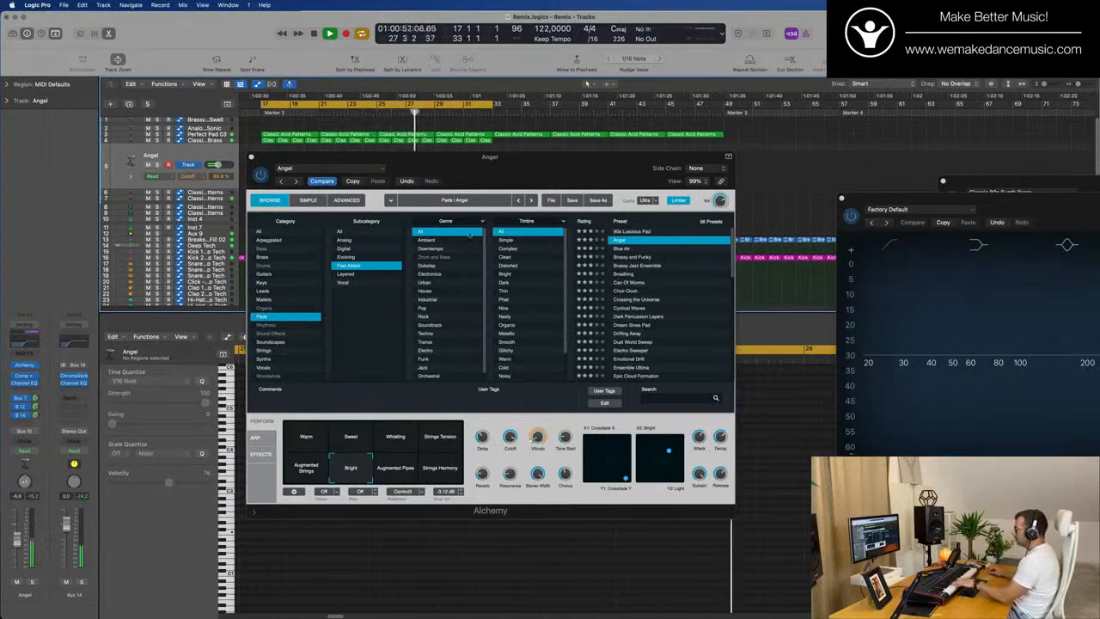
{"action": "left_click", "coordinate": [396, 470]}
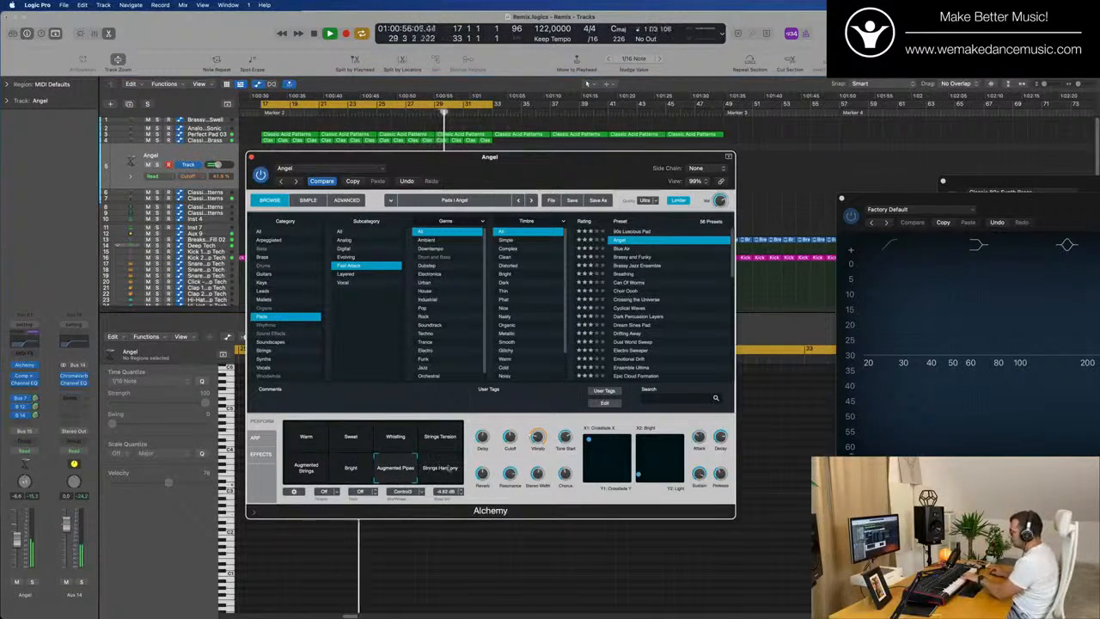
{"action": "left_click", "coordinate": [445, 469]}
{"action": "left_click", "coordinate": [398, 469]}
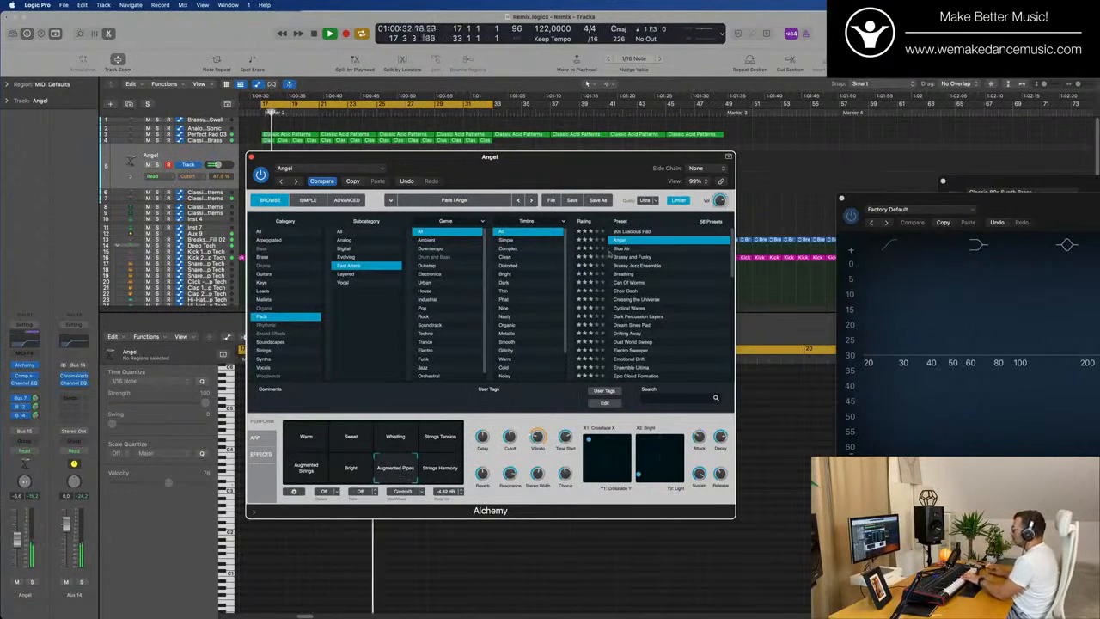
- Load the Blue Air preset, raise its track volume to about -3.6 dB, and try the Panned Bright, Slow Attack, Subtle Shimmer and High Bright variations
{"action": "left_click", "coordinate": [619, 249]}
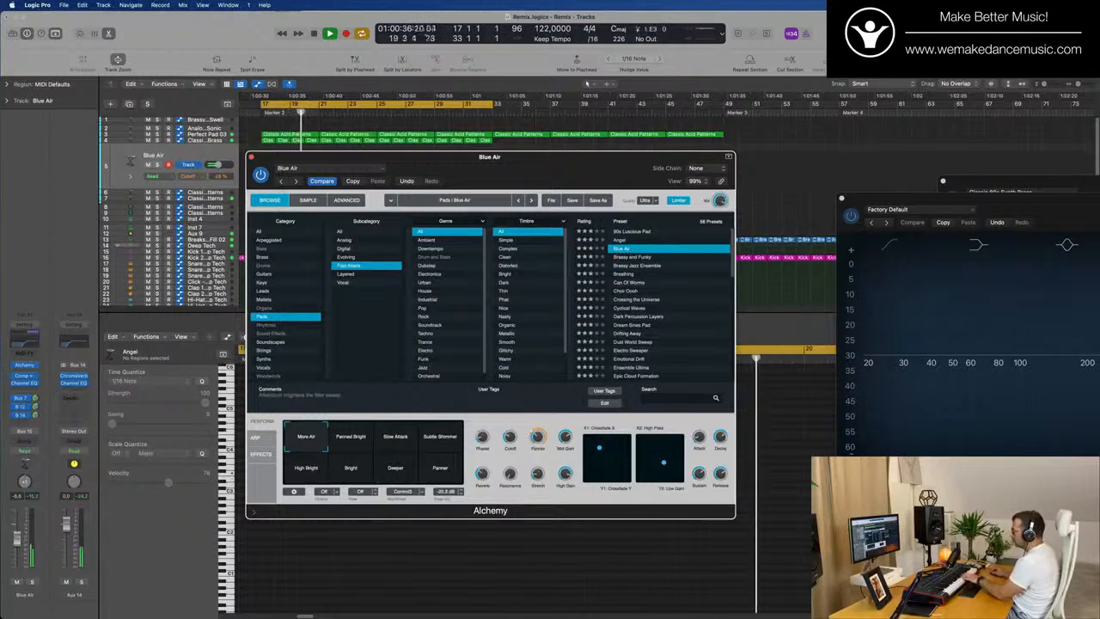
{"action": "left_click_drag", "start_coordinate": [17, 540], "coordinate": [18, 534]}
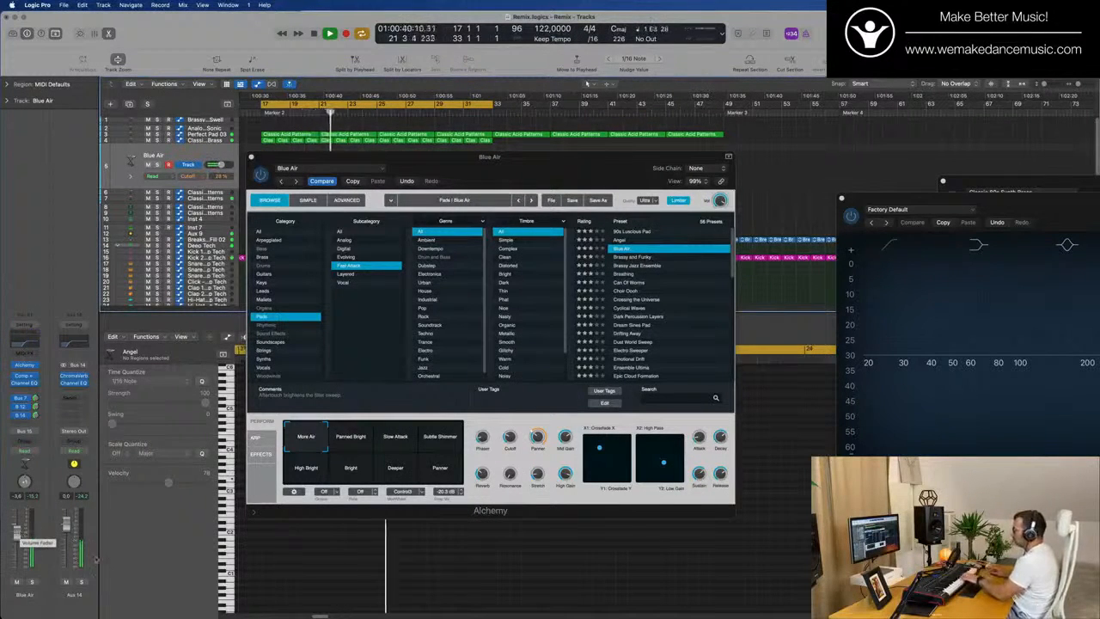
{"action": "left_click", "coordinate": [373, 448]}
{"action": "left_click", "coordinate": [395, 440]}
{"action": "left_click", "coordinate": [440, 440]}
{"action": "left_click", "coordinate": [304, 478]}
- Audition the Fast Attack pads Brassy and Funky, Breathing, Choir Oooh, Crossing the Universe and Dark Percussion Layers
{"action": "left_click", "coordinate": [644, 260]}
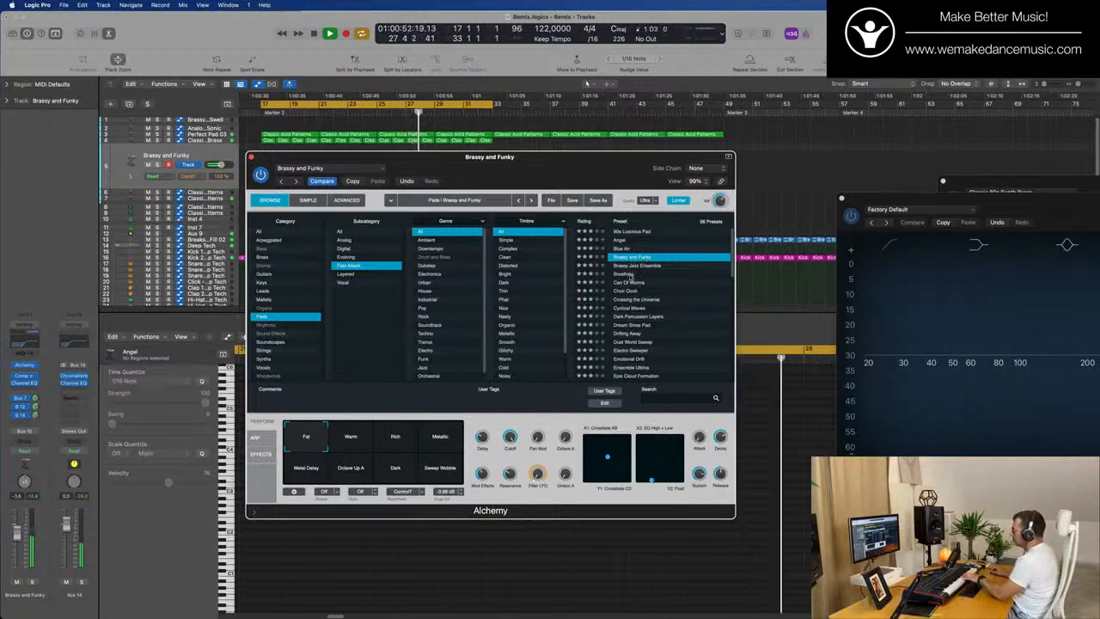
{"action": "left_click", "coordinate": [630, 275]}
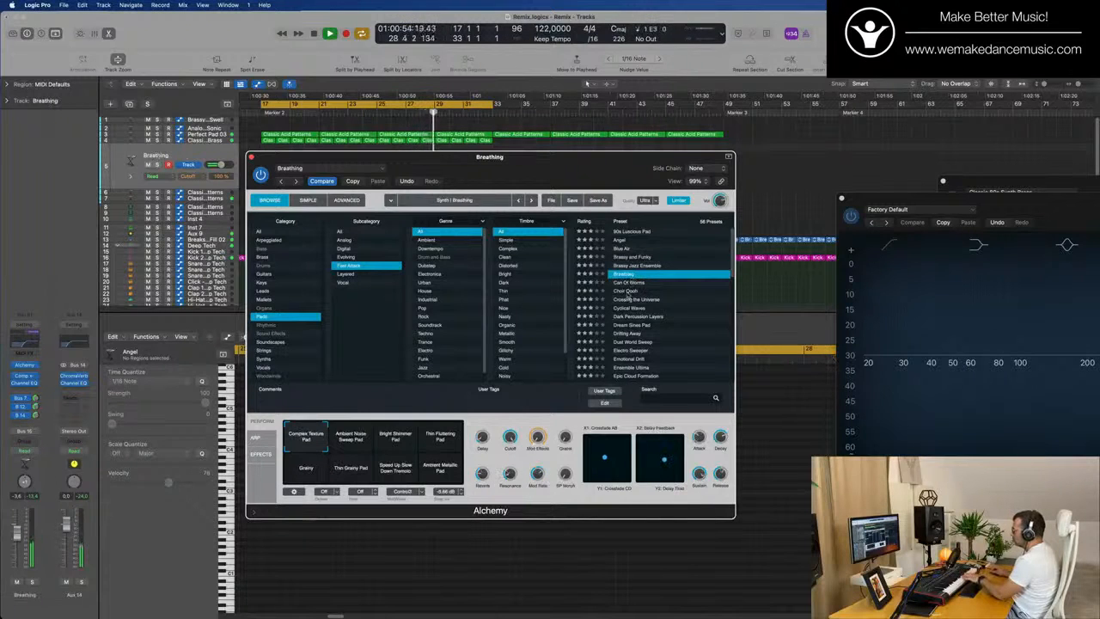
{"action": "left_click", "coordinate": [628, 292]}
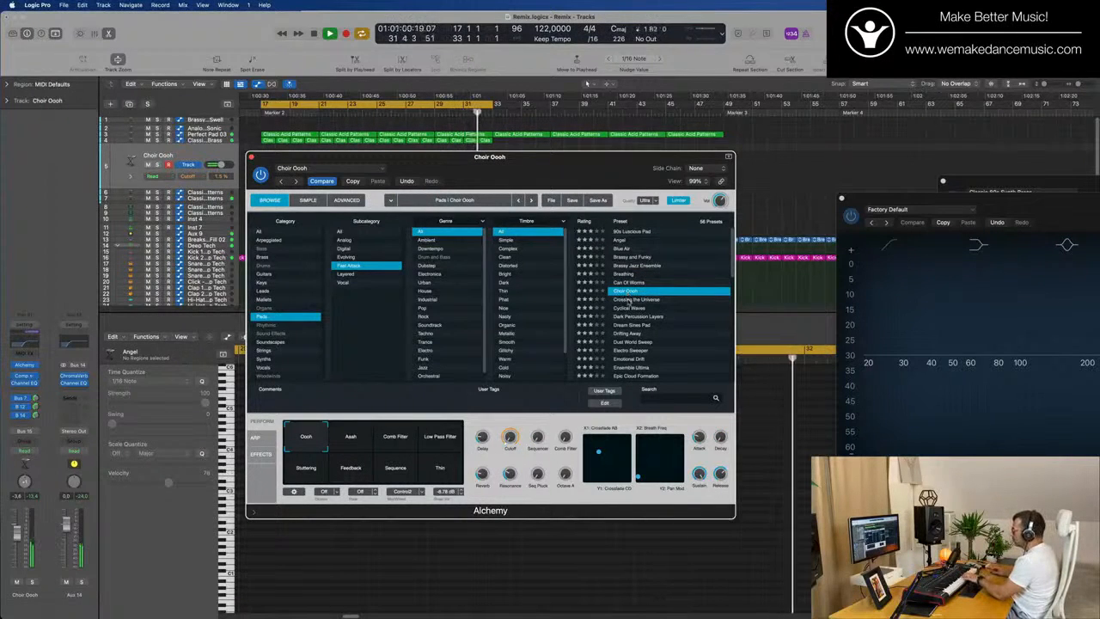
{"action": "left_click", "coordinate": [629, 300]}
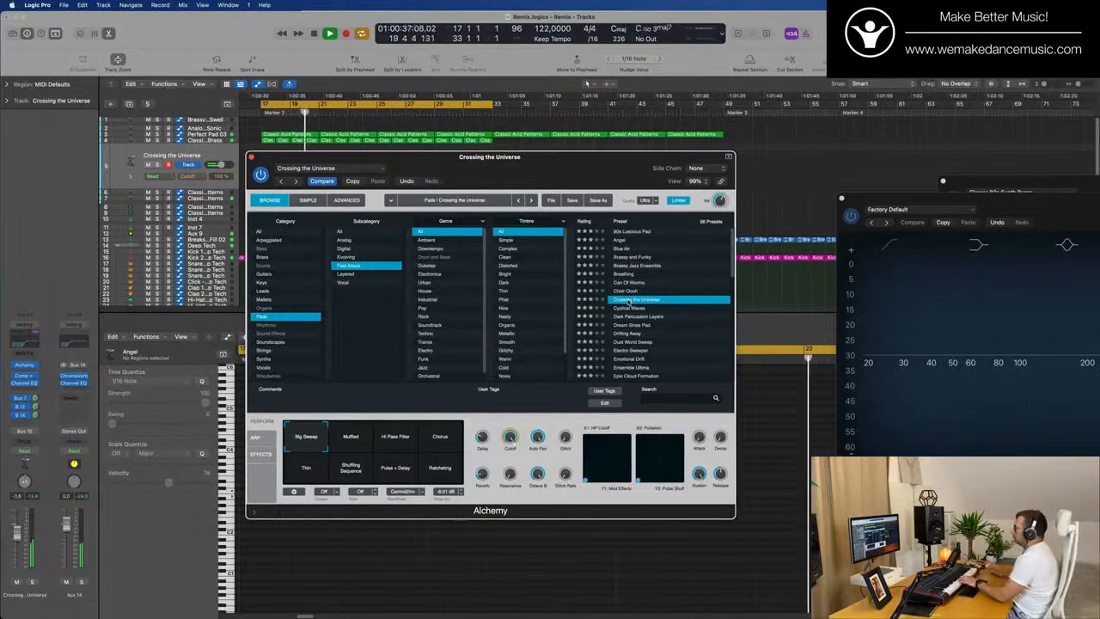
{"action": "left_click", "coordinate": [637, 317]}
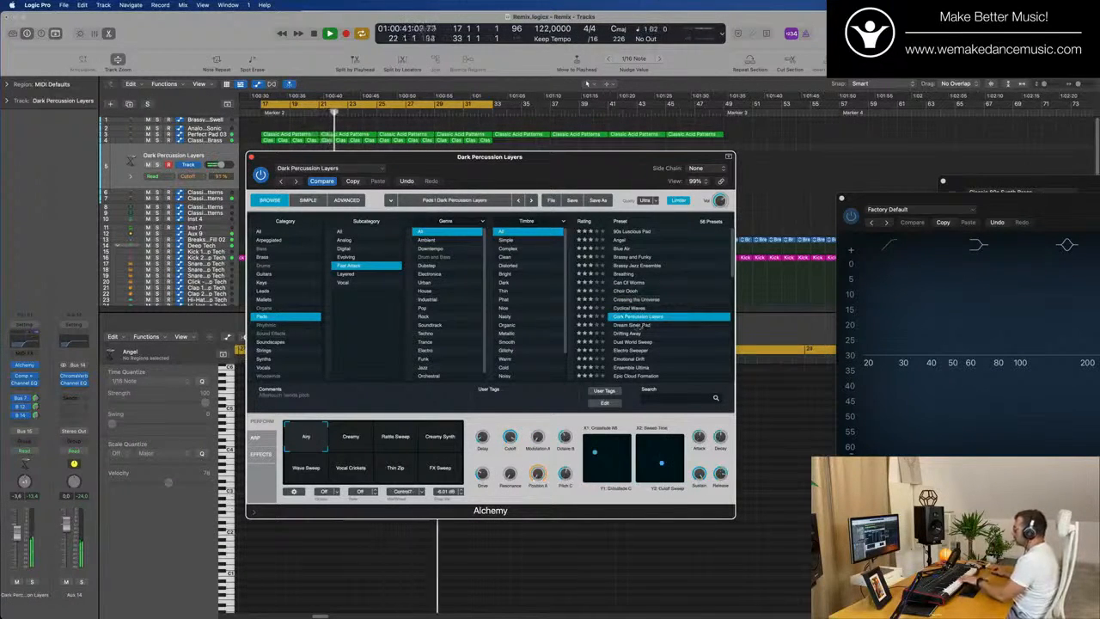
- Audition the Dream Sines Pad, Dust World Sweep, Electro Sweeper and Emotional Drift presets, dismissing the synchronization error and resuming playback
{"action": "left_click", "coordinate": [641, 326]}
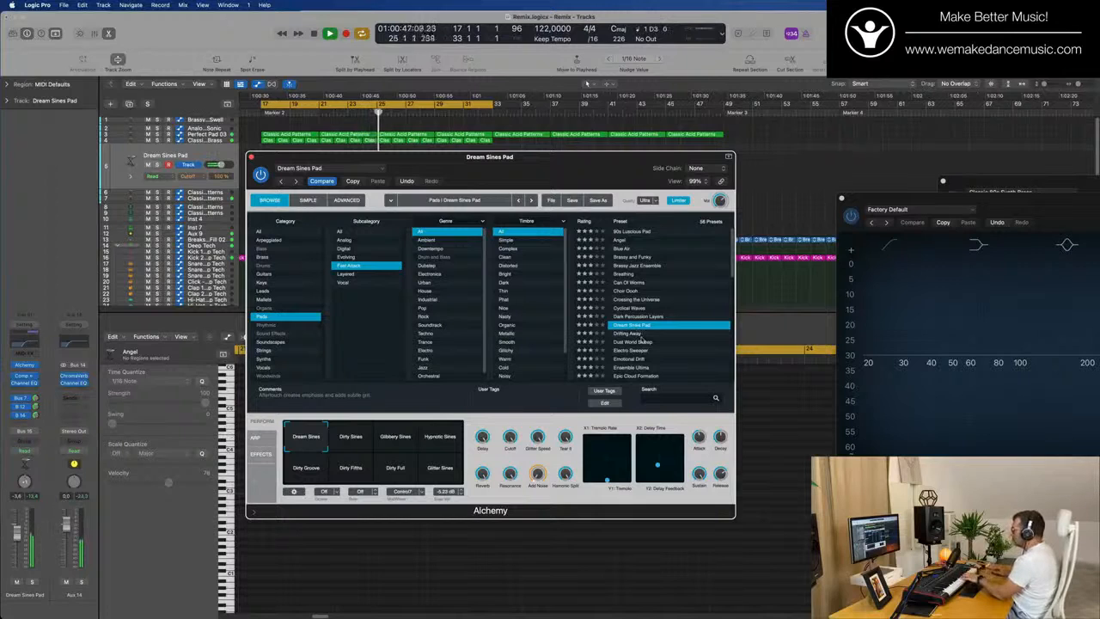
{"action": "left_click", "coordinate": [640, 342]}
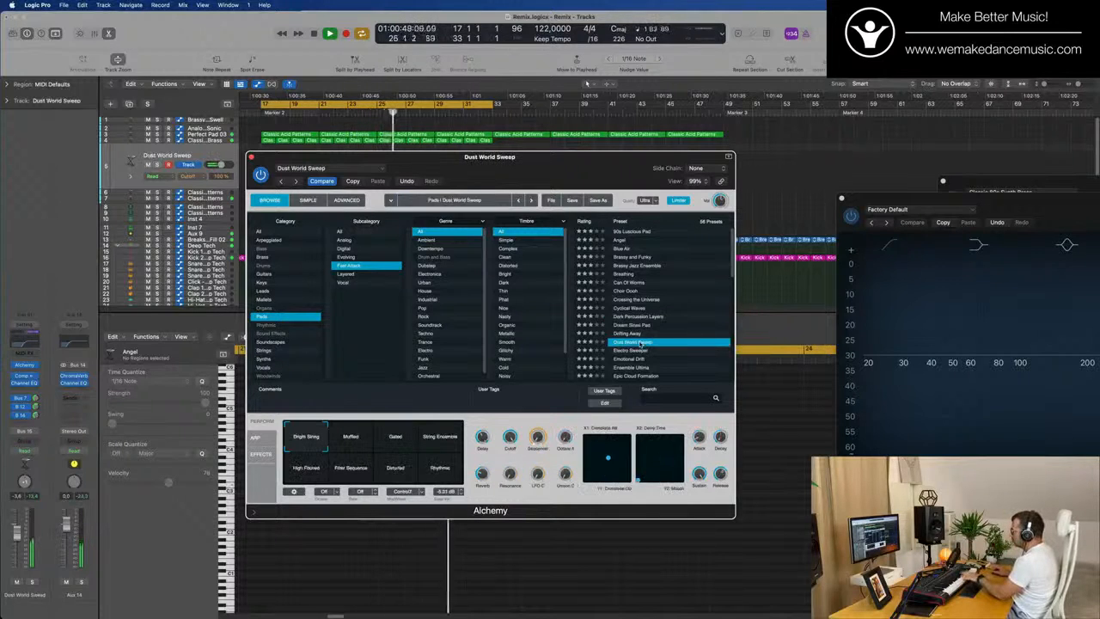
{"action": "left_click", "coordinate": [640, 351]}
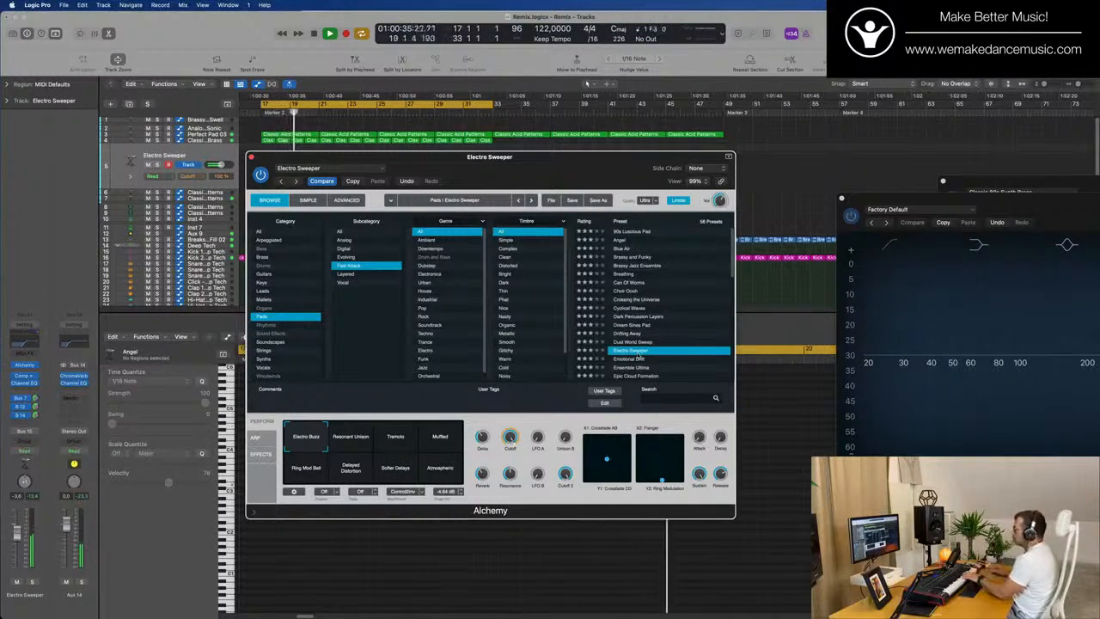
{"action": "left_click", "coordinate": [636, 358]}
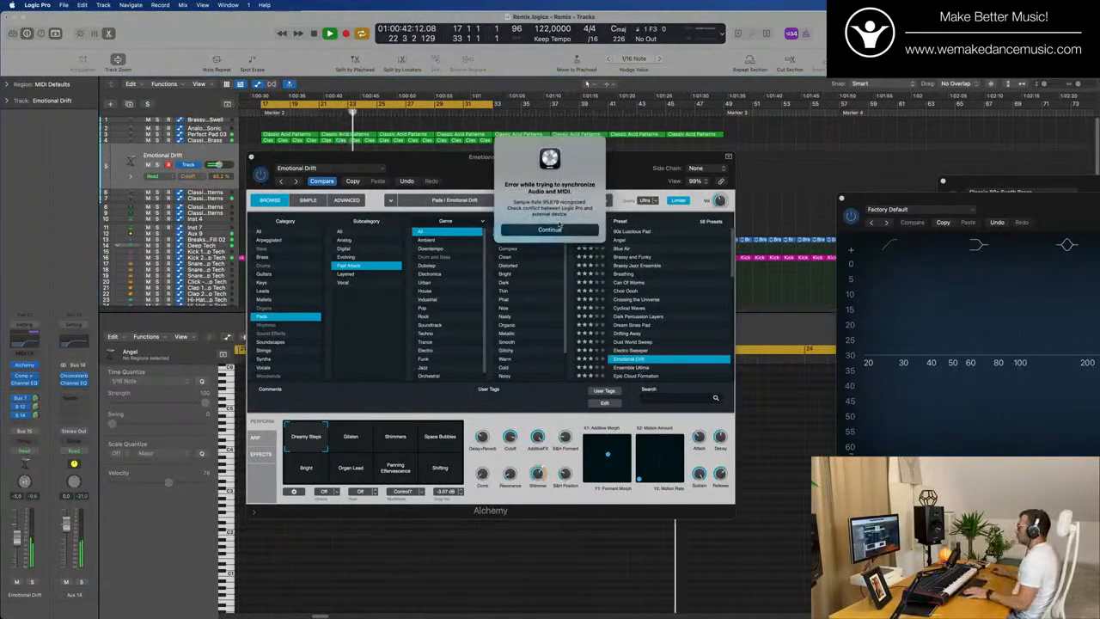
{"action": "left_click", "coordinate": [554, 230]}
{"action": "key", "text": "space"}
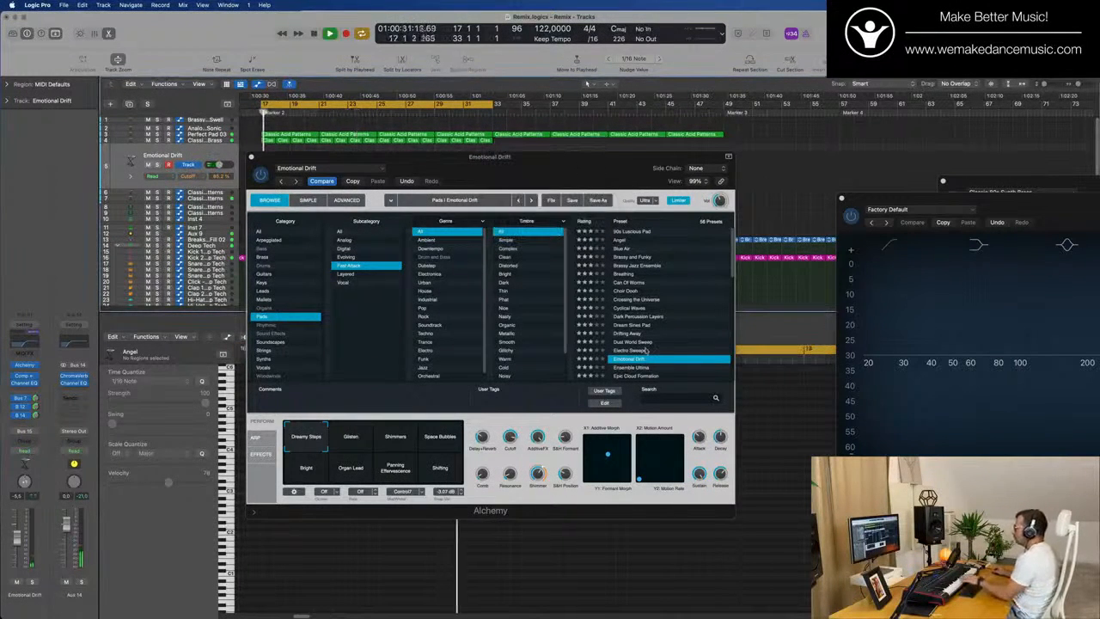
- Try the Ensemble Ultima preset and settle on Fractal Strum for the pad track
{"action": "left_click", "coordinate": [636, 368]}
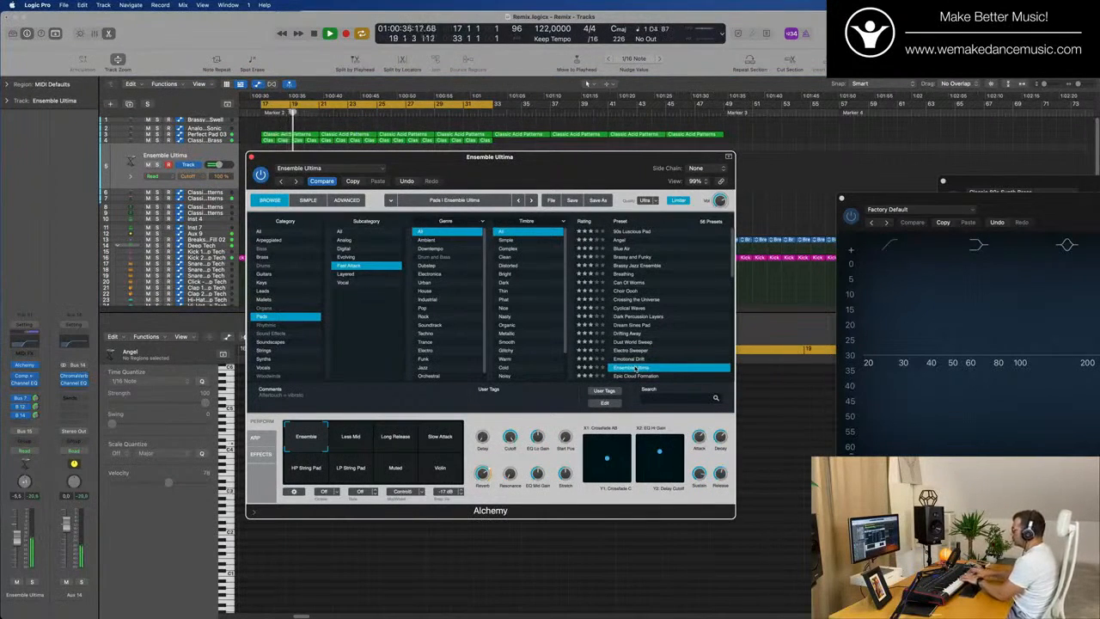
{"action": "scroll", "coordinate": [689, 339], "scroll_direction": "down", "scroll_amount": 3}
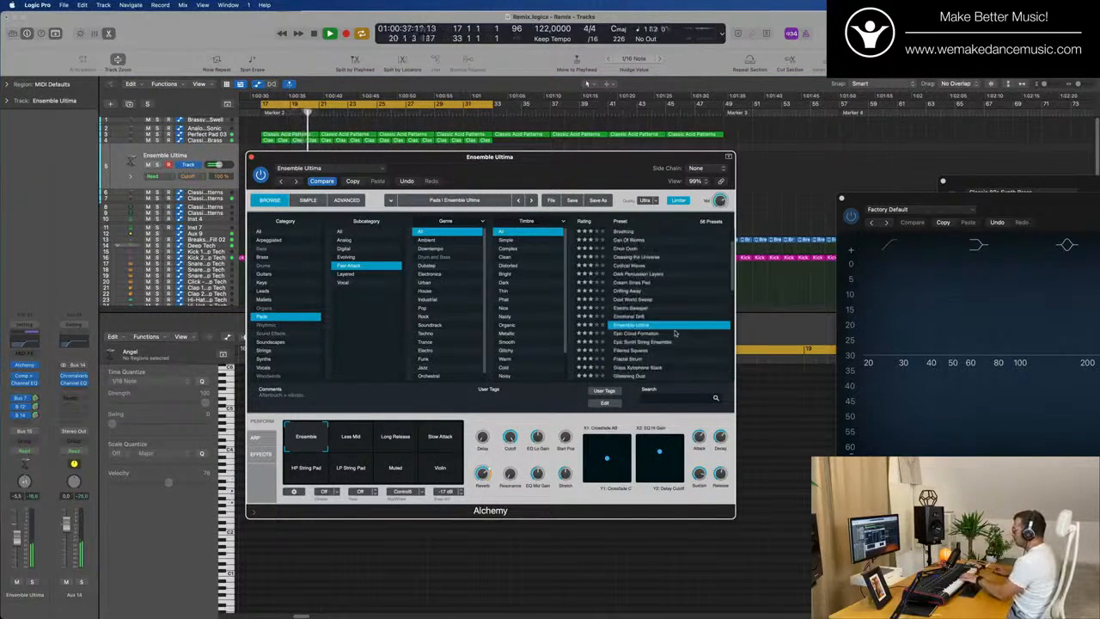
{"action": "scroll", "coordinate": [656, 354], "scroll_direction": "down", "scroll_amount": 2}
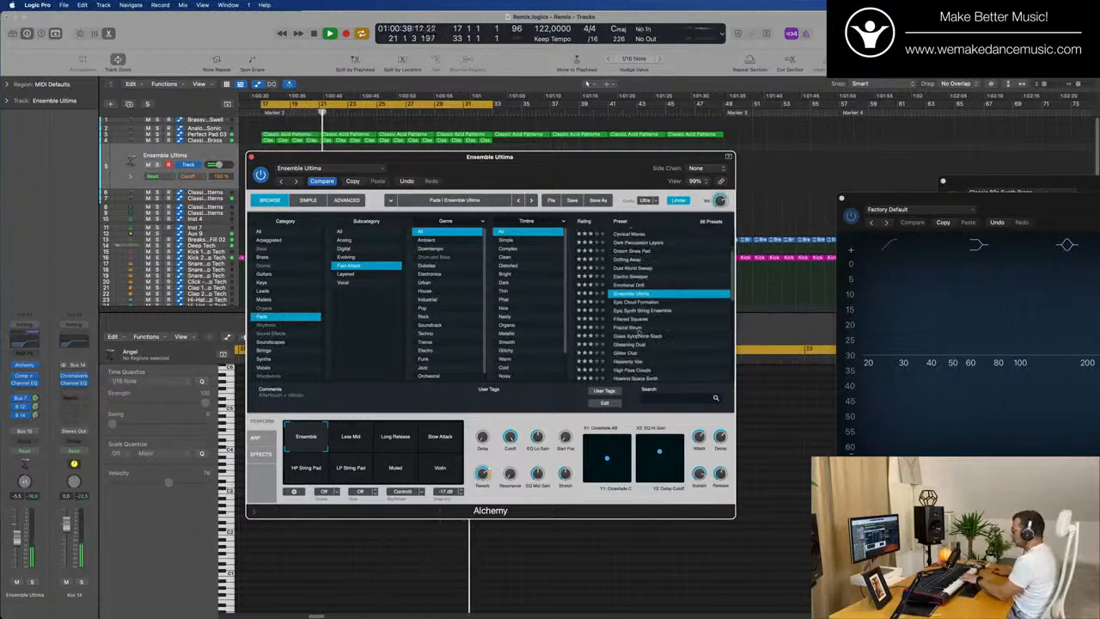
{"action": "left_click", "coordinate": [636, 329]}
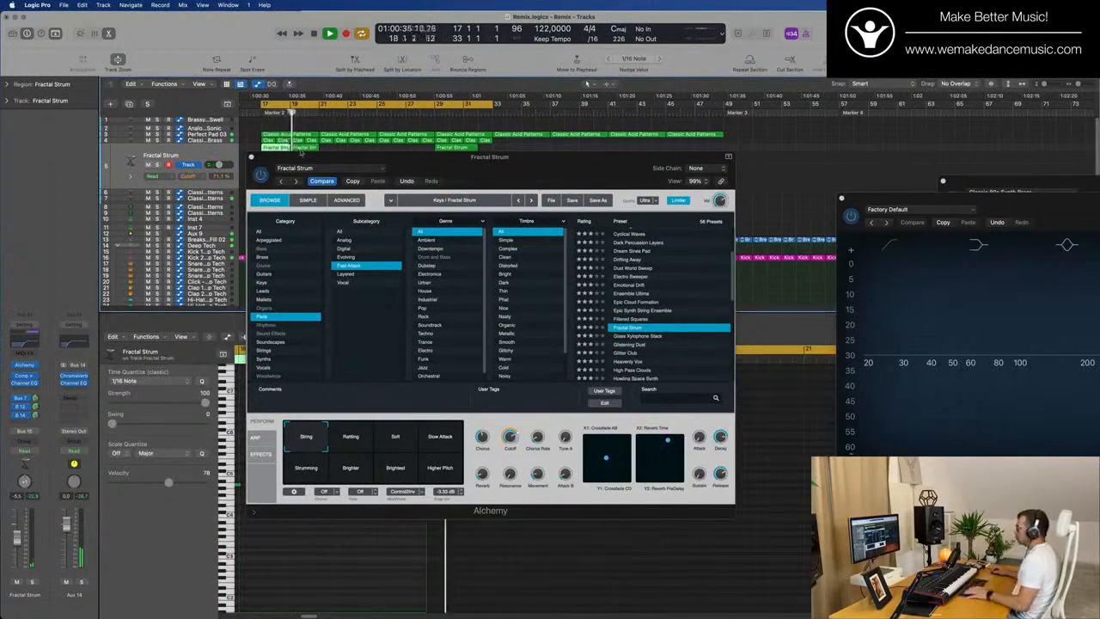
- Move the Alchemy window clear of the arrangement and show the Fractal Strum region at bar 17 in the Piano Roll
{"action": "left_click_drag", "start_coordinate": [387, 157], "coordinate": [842, 181]}
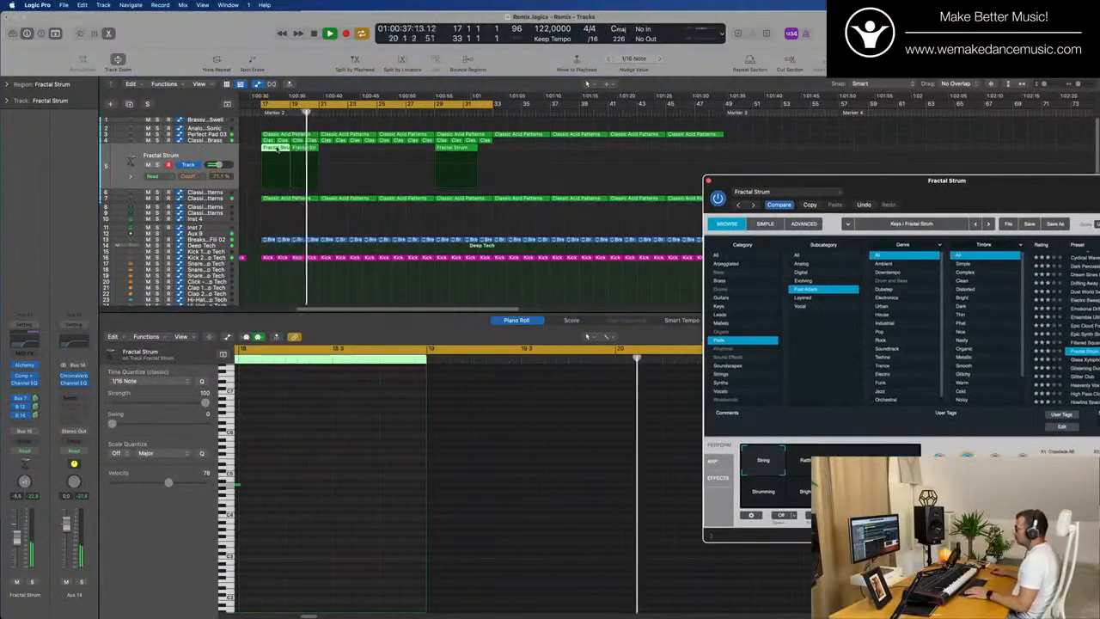
{"action": "left_click", "coordinate": [277, 150]}
{"action": "key", "text": "Return"}
{"action": "key", "text": "p"}
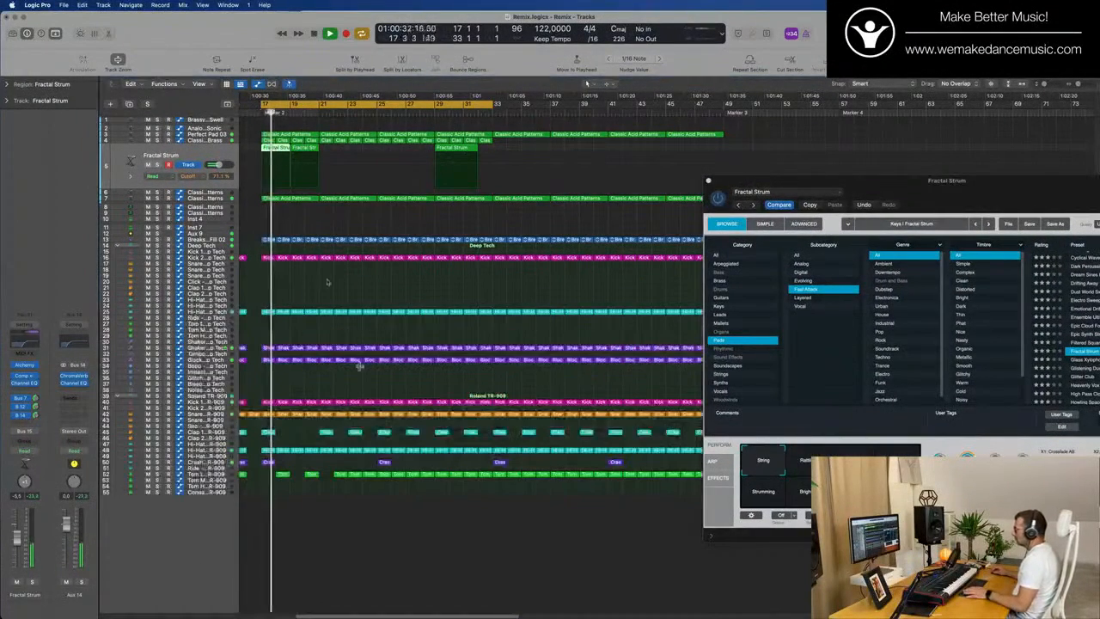
{"action": "key", "text": "p"}
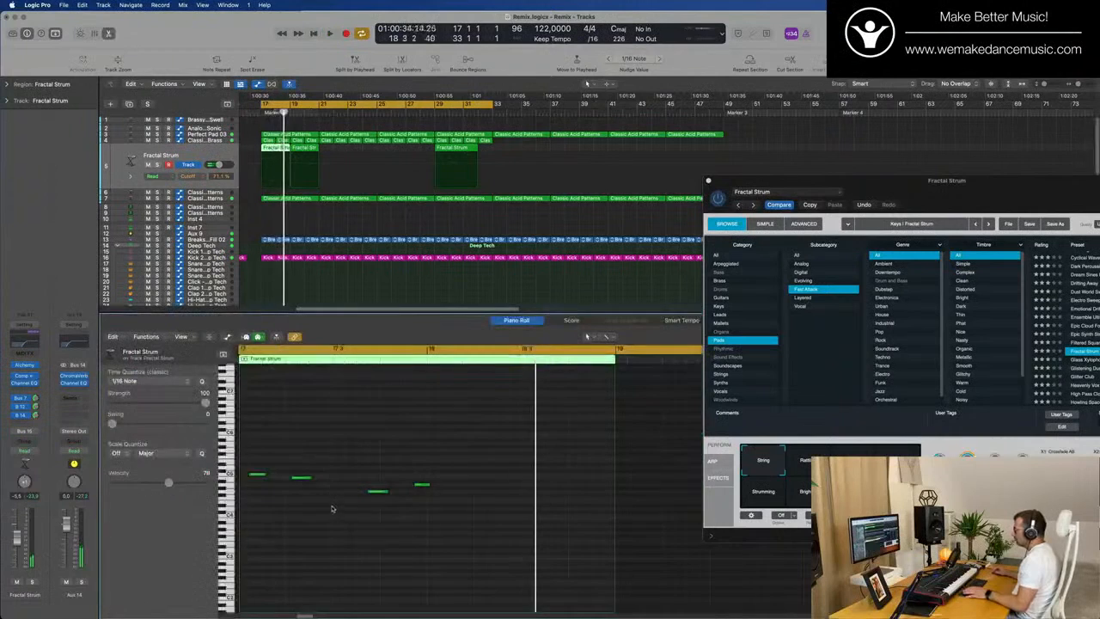
- Collapse the Piano Roll to the pitches used in the first Fractal Strum region and replay its notes from bar 17
{"action": "key", "text": "super+a"}
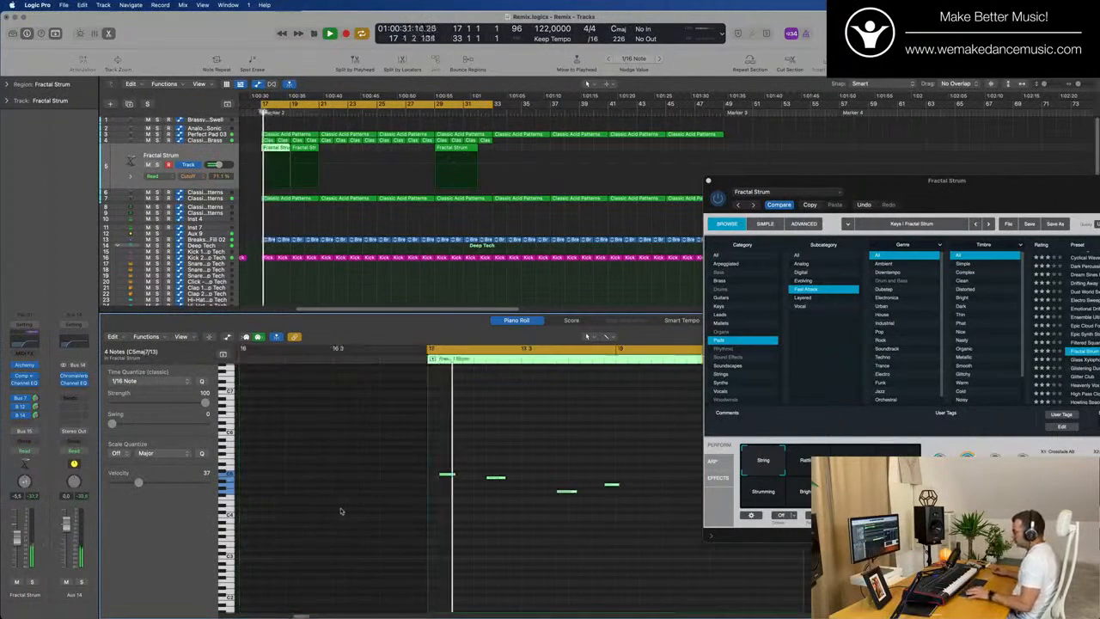
{"action": "key", "text": "super+Left"}
{"action": "left_click", "coordinate": [614, 468]}
{"action": "key", "text": "space"}
{"action": "key", "text": "space"}
{"action": "left_click", "coordinate": [208, 337]}
{"action": "key", "text": "space"}
{"action": "key", "text": "space"}
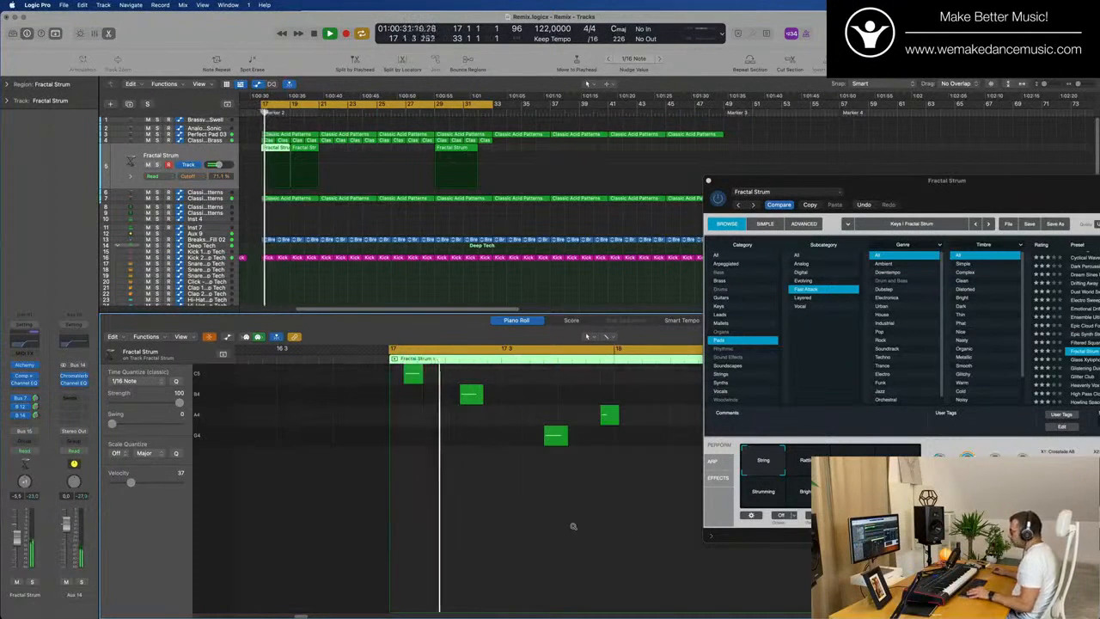
{"action": "scroll", "coordinate": [573, 526], "scroll_direction": "down", "scroll_amount": 6}
{"action": "key", "text": "space"}
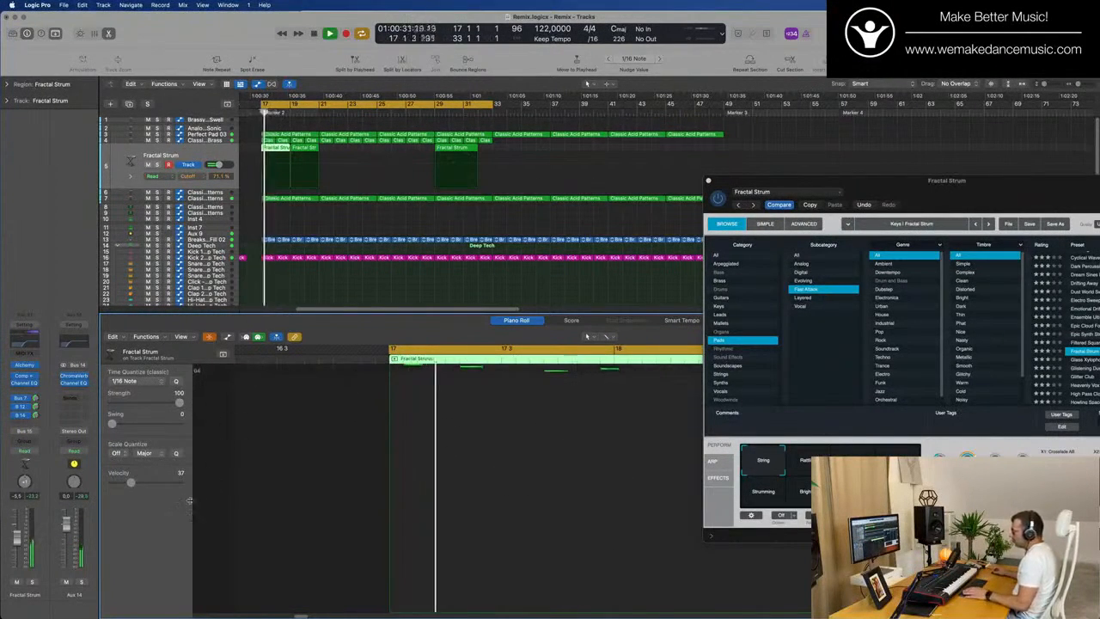
- Show the note velocity lane for the Fractal Strum region and raise the fourth note's velocity to 100
{"action": "left_click", "coordinate": [226, 336]}
{"action": "key", "text": "space"}
{"action": "left_click_drag", "start_coordinate": [601, 579], "coordinate": [601, 519]}
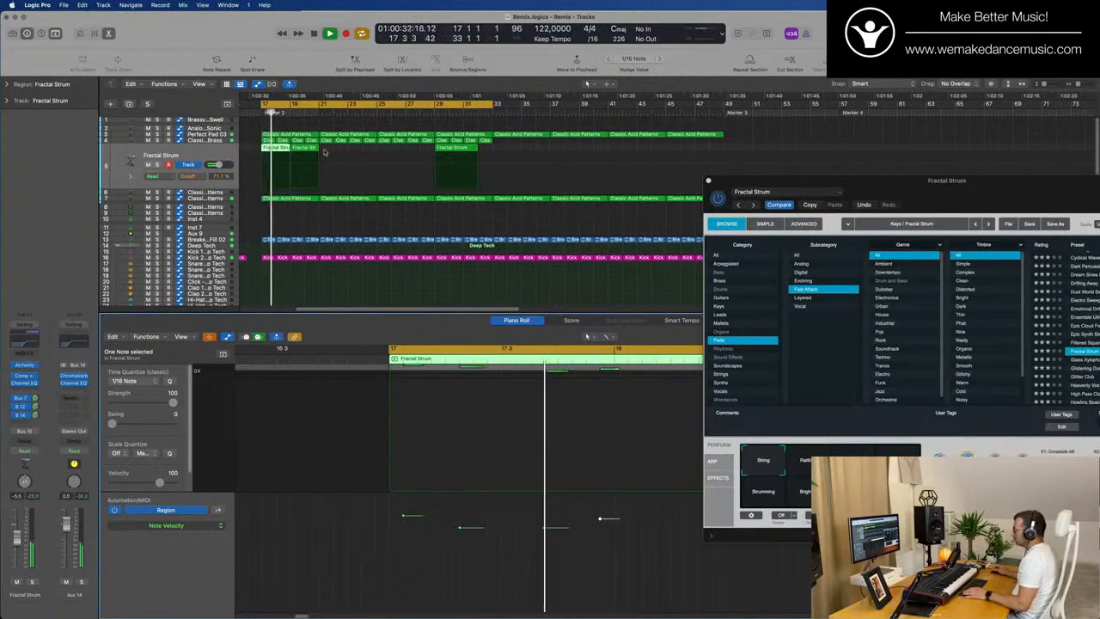
- Close the Fractal Strum Alchemy window and delete the Fractal Strum regions at bars 19 and 29
{"action": "key", "text": "space"}
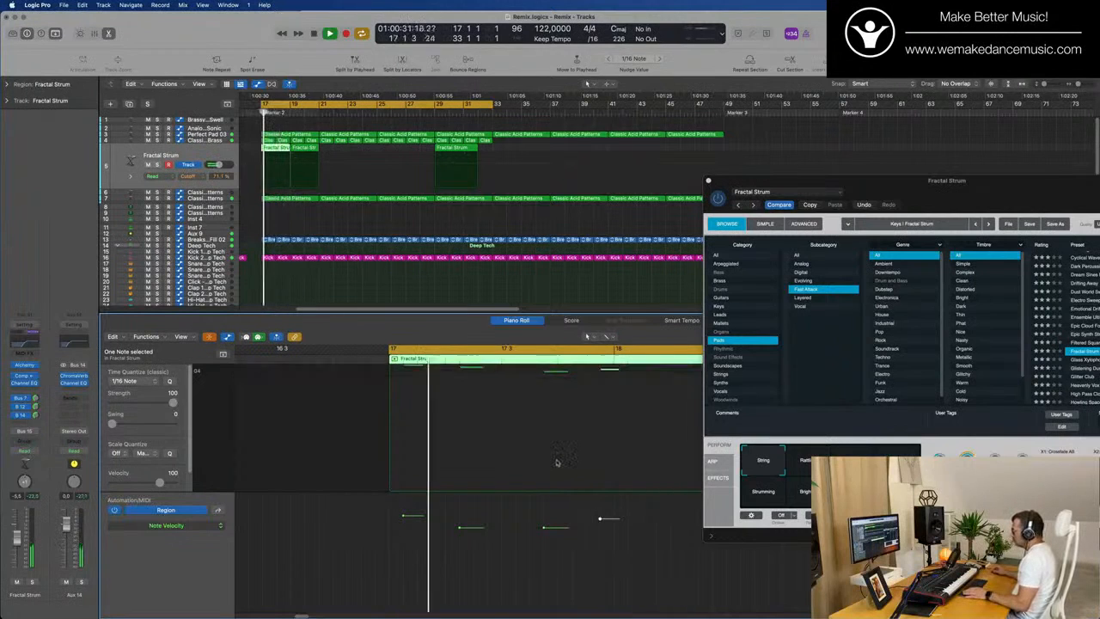
{"action": "left_click", "coordinate": [708, 181]}
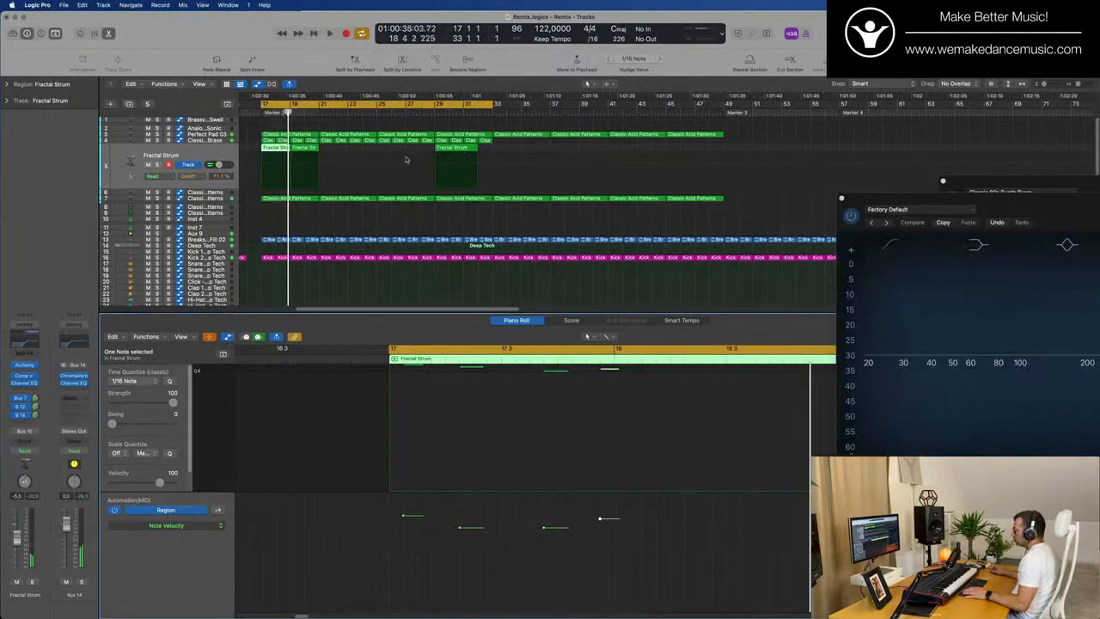
{"action": "left_click", "coordinate": [339, 150]}
{"action": "left_click", "coordinate": [465, 150]}
{"action": "key", "text": "Delete"}
- Repeat the Fractal Strum region from bar 17 once at bar 19 and play both regions from bar 17
{"action": "left_click", "coordinate": [277, 149]}
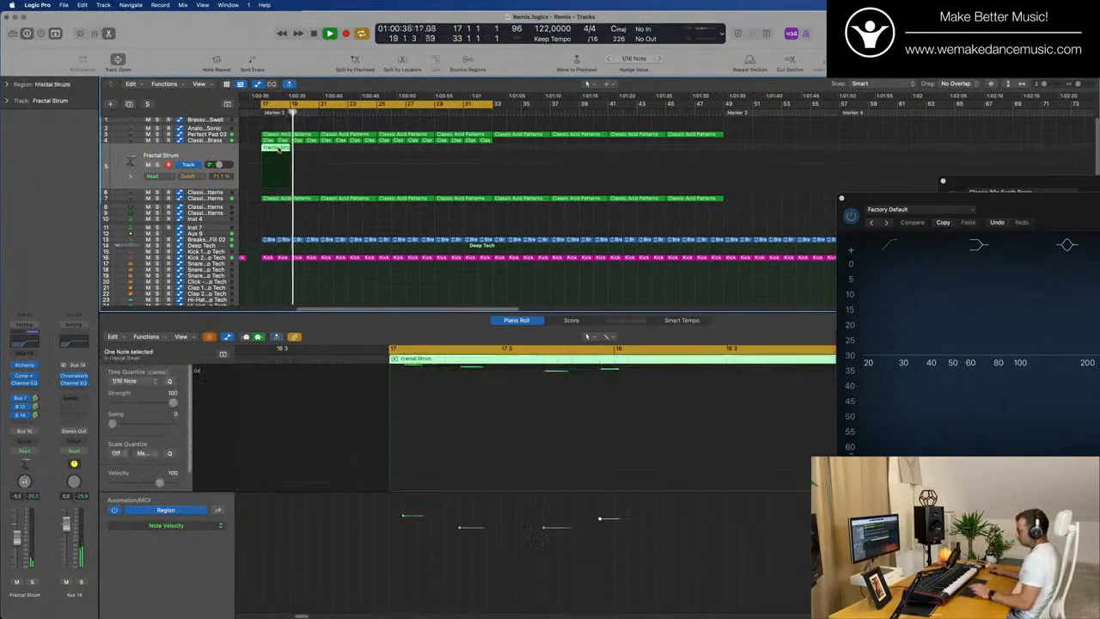
{"action": "key", "text": "super+r"}
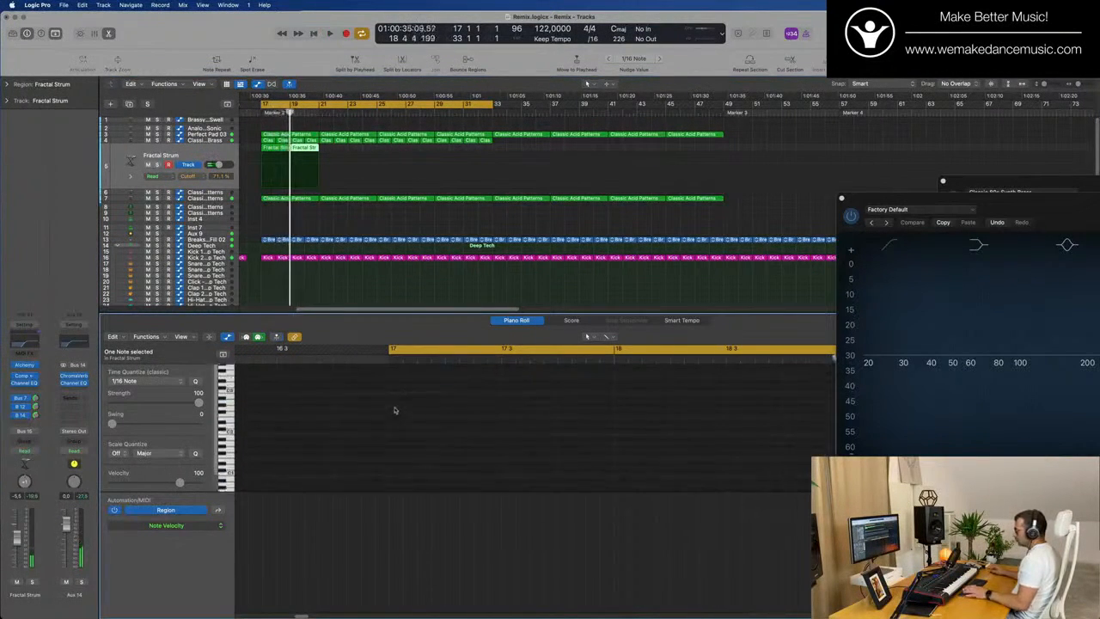
{"action": "left_click", "coordinate": [280, 148]}
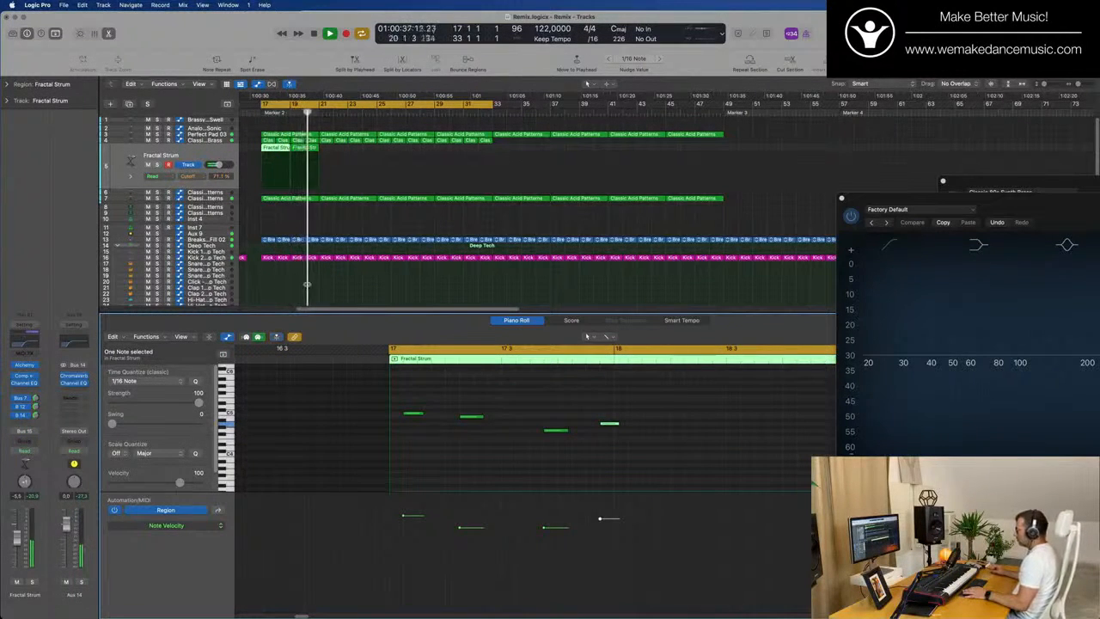
{"action": "key", "text": "shift+space"}
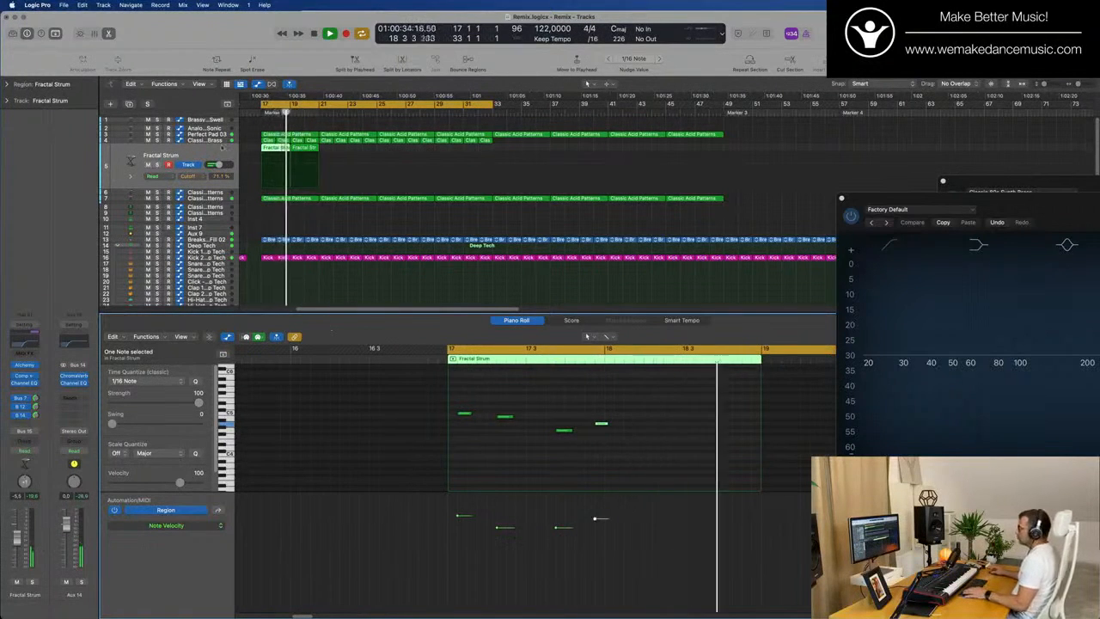
- Repeat the pair of Fractal Strum regions three times so the part fills bars 17 to 33
{"action": "left_click", "coordinate": [210, 153]}
{"action": "left_click_drag", "start_coordinate": [326, 170], "coordinate": [270, 153]}
{"action": "key", "text": "super+r"}
{"action": "key", "text": "super+r"}
{"action": "key", "text": "super+r"}
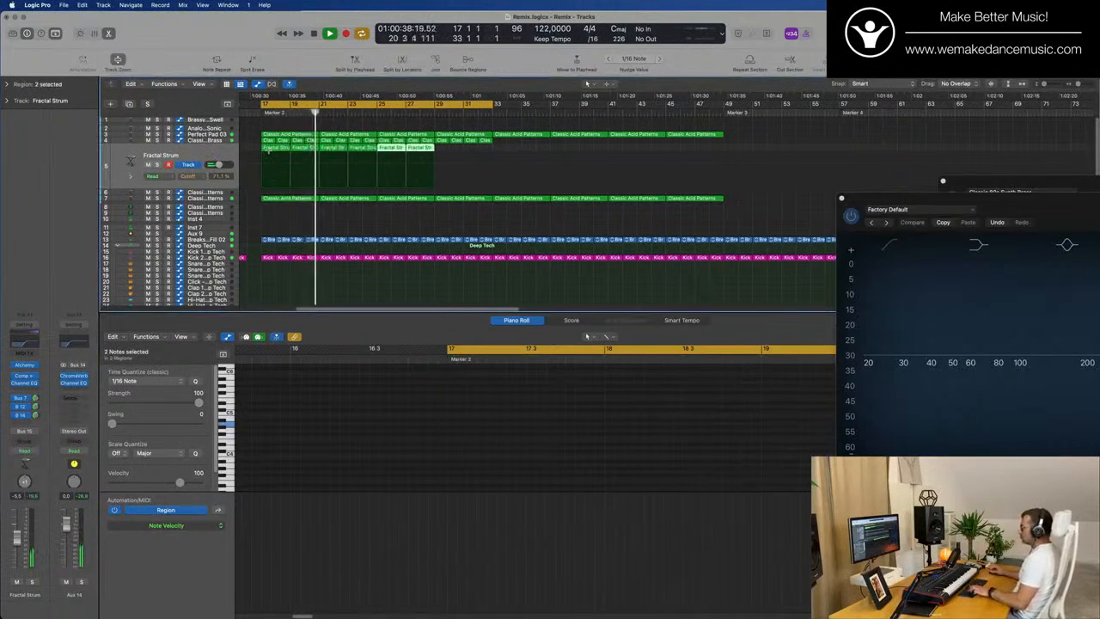
{"action": "key", "text": "super+Left"}
{"action": "key", "text": "super+Left"}
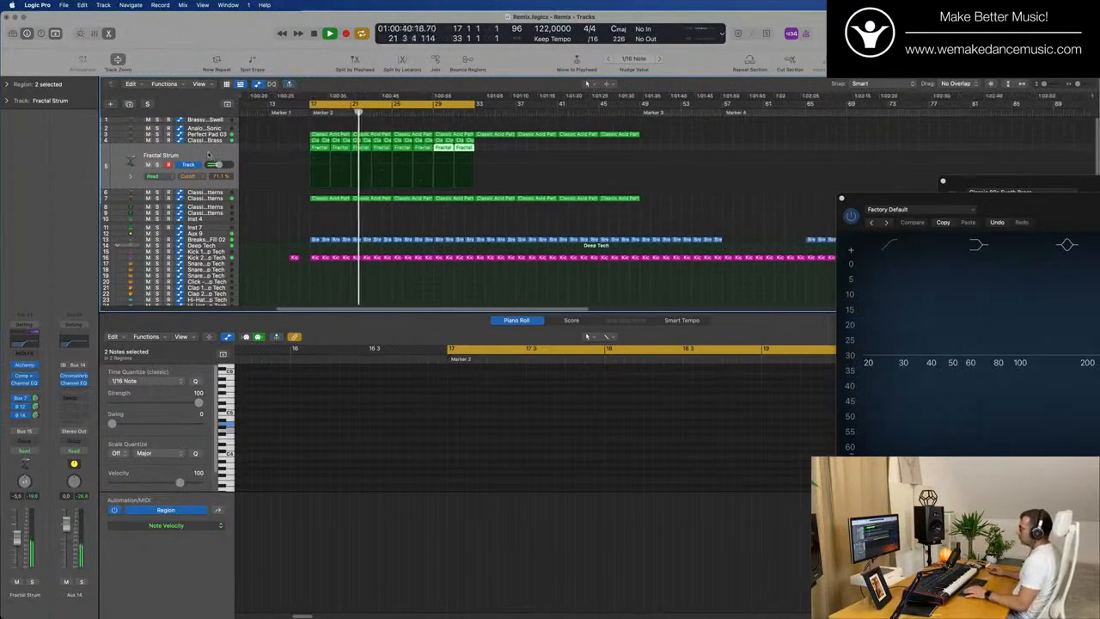
- Lower the Fractal Strum track's volume to about -8 dB and close the leftover Channel EQ and Classic 80s Synth Brass windows
{"action": "left_click", "coordinate": [206, 155]}
{"action": "key", "text": "Return"}
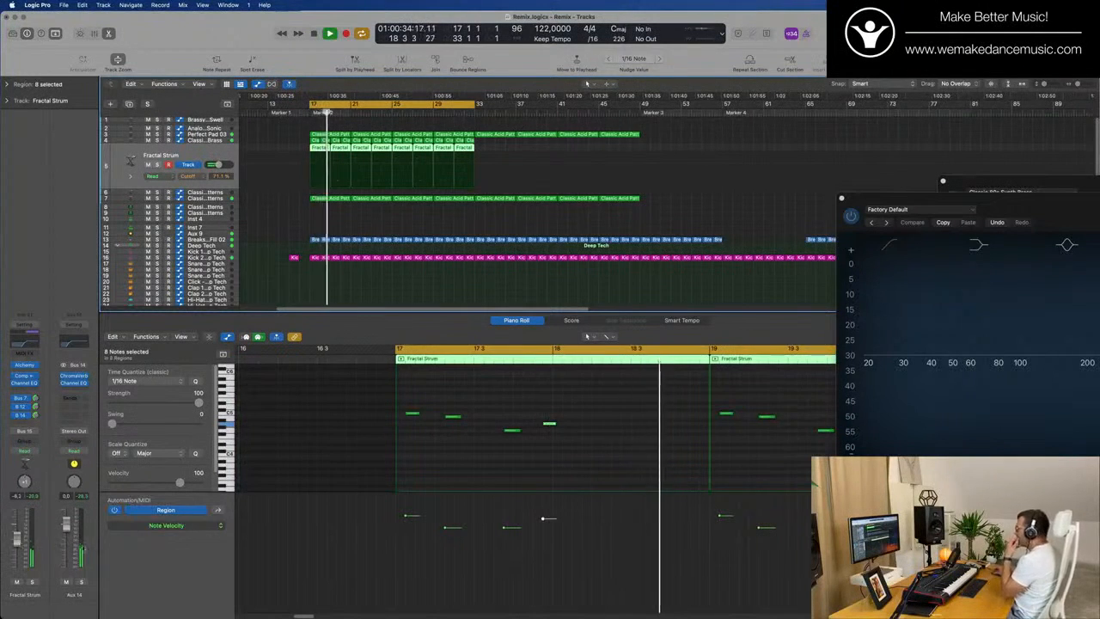
{"action": "left_click", "coordinate": [842, 198]}
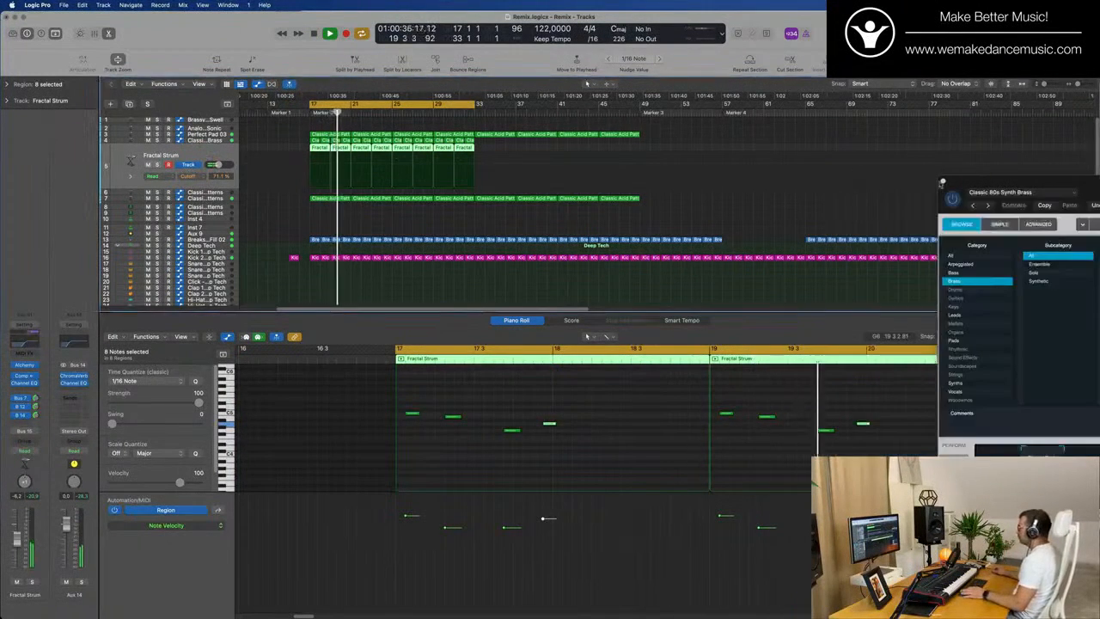
{"action": "left_click_drag", "start_coordinate": [978, 182], "coordinate": [675, 181]}
{"action": "left_click", "coordinate": [640, 180]}
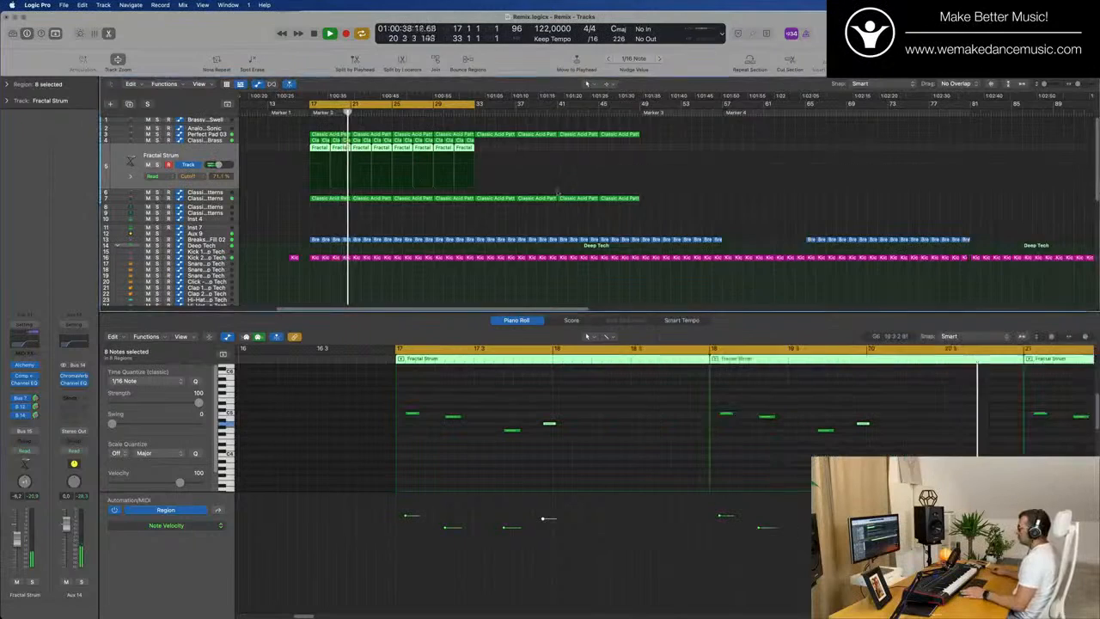
- Solo the Perfect Pad 03 track to hear it alone, and mute it to hear the mix without it
{"action": "left_click", "coordinate": [191, 135]}
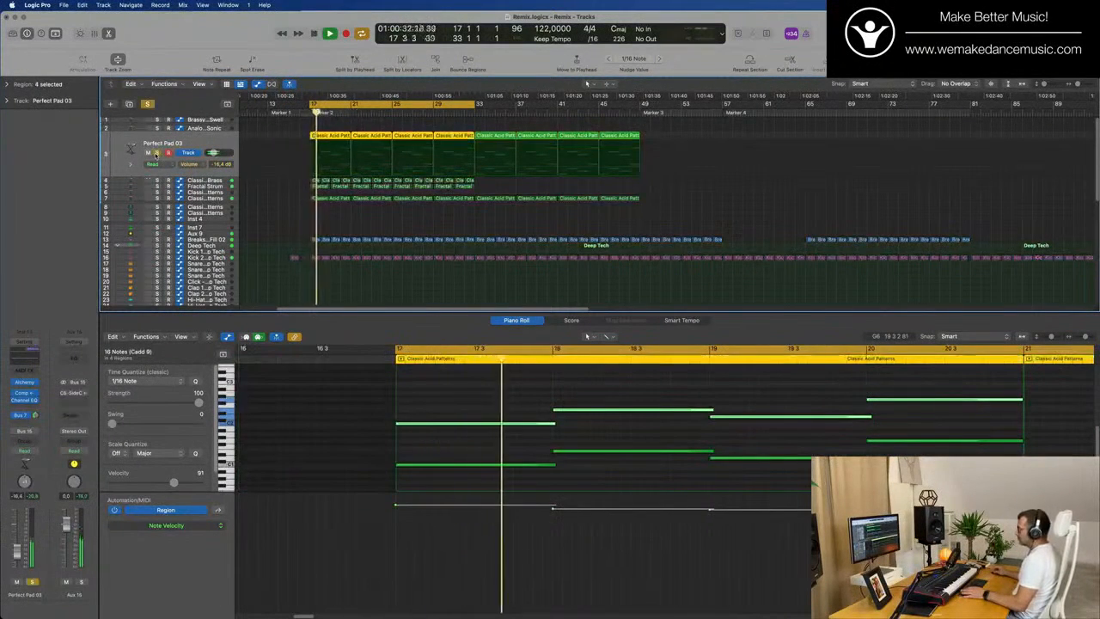
{"action": "left_click", "coordinate": [157, 152]}
{"action": "left_click", "coordinate": [148, 152]}
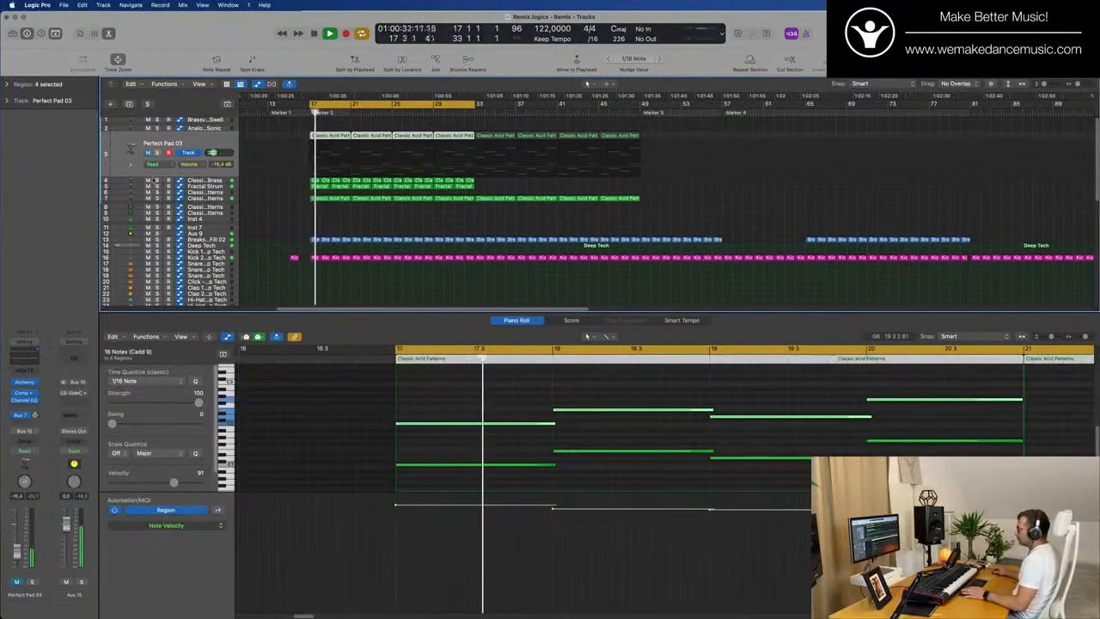
- Mute the Classic Acid Patterns track 7, unmute Perfect Pad 03 and compare the mix from bar 17
{"action": "left_click", "coordinate": [207, 197]}
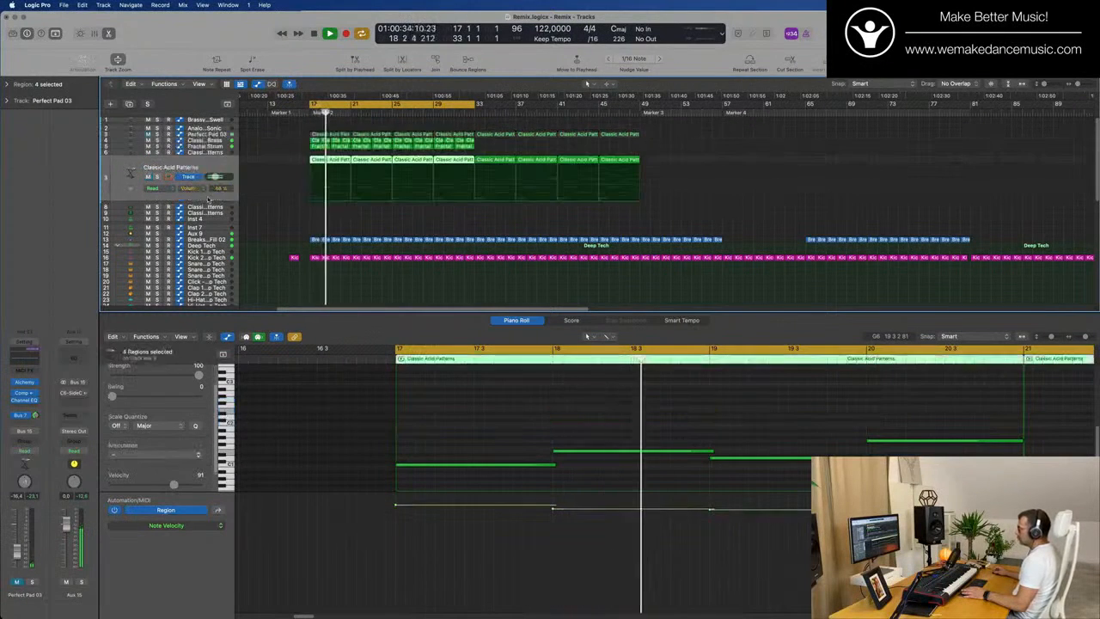
{"action": "key", "text": "space"}
{"action": "key", "text": "space"}
{"action": "left_click", "coordinate": [148, 176]}
{"action": "left_click", "coordinate": [194, 134]}
{"action": "key", "text": "space"}
{"action": "key", "text": "space"}
{"action": "key", "text": "space"}
{"action": "key", "text": "space"}
{"action": "left_click", "coordinate": [148, 153]}
{"action": "key", "text": "space"}
{"action": "key", "text": "space"}
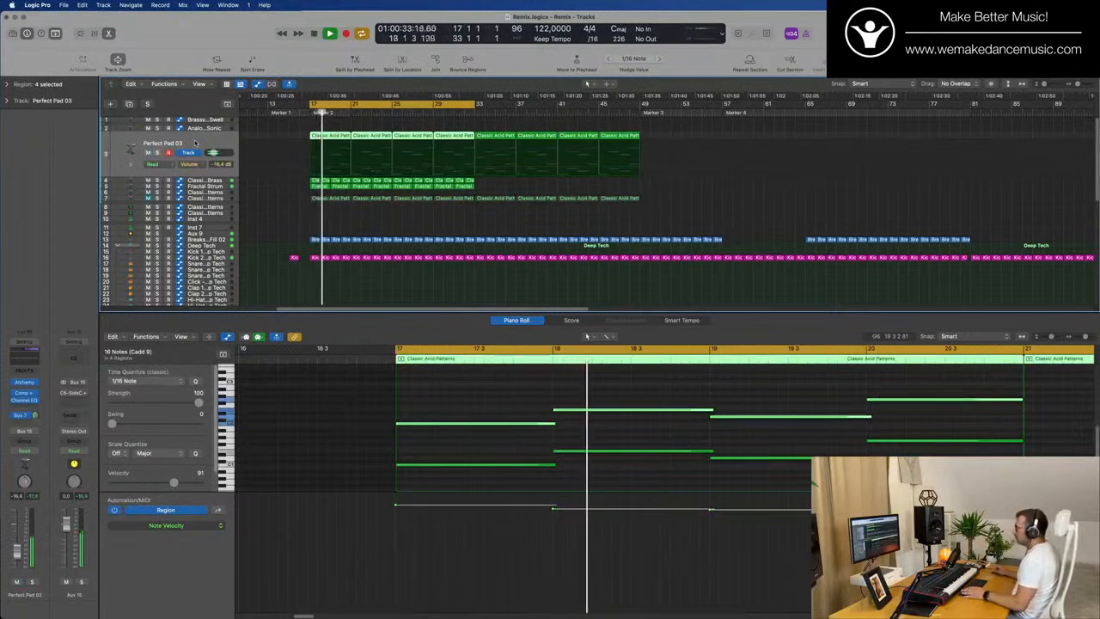
- Unmute the Classic Acid Patterns track 7 and set its volume to about -12 dB during playback
{"action": "left_click", "coordinate": [222, 198]}
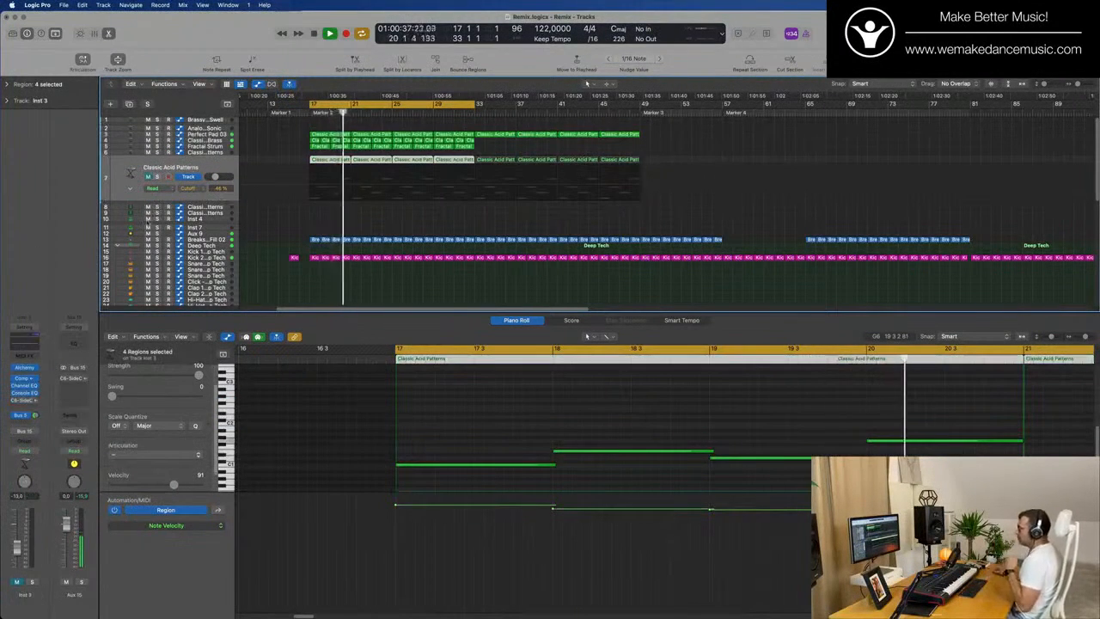
{"action": "left_click", "coordinate": [148, 176]}
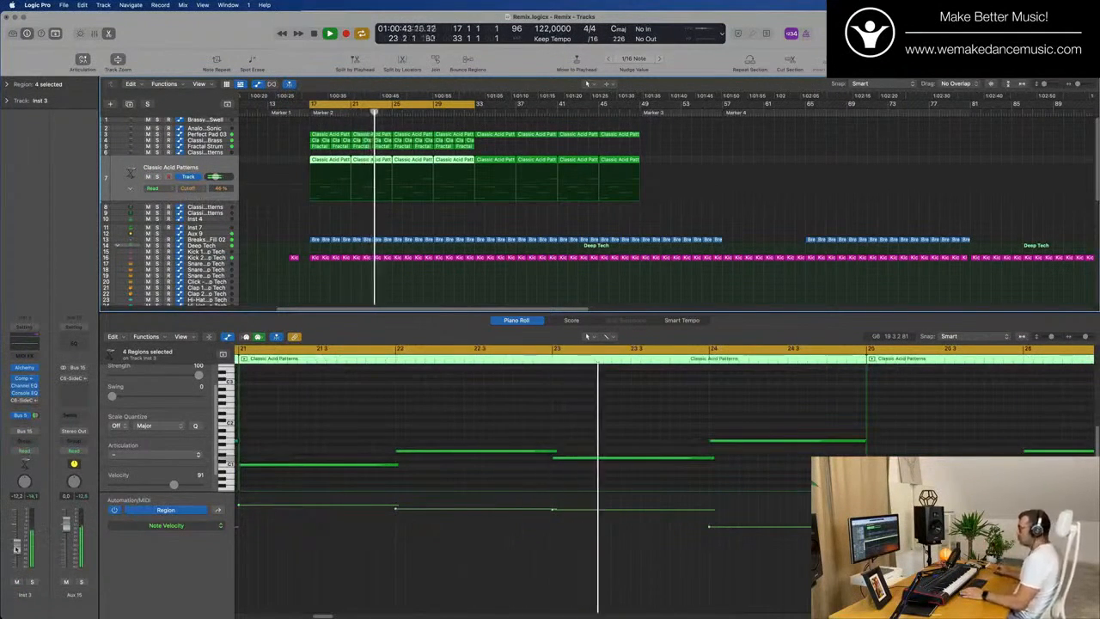
{"action": "scroll", "coordinate": [298, 218], "scroll_direction": "up", "scroll_amount": 1}
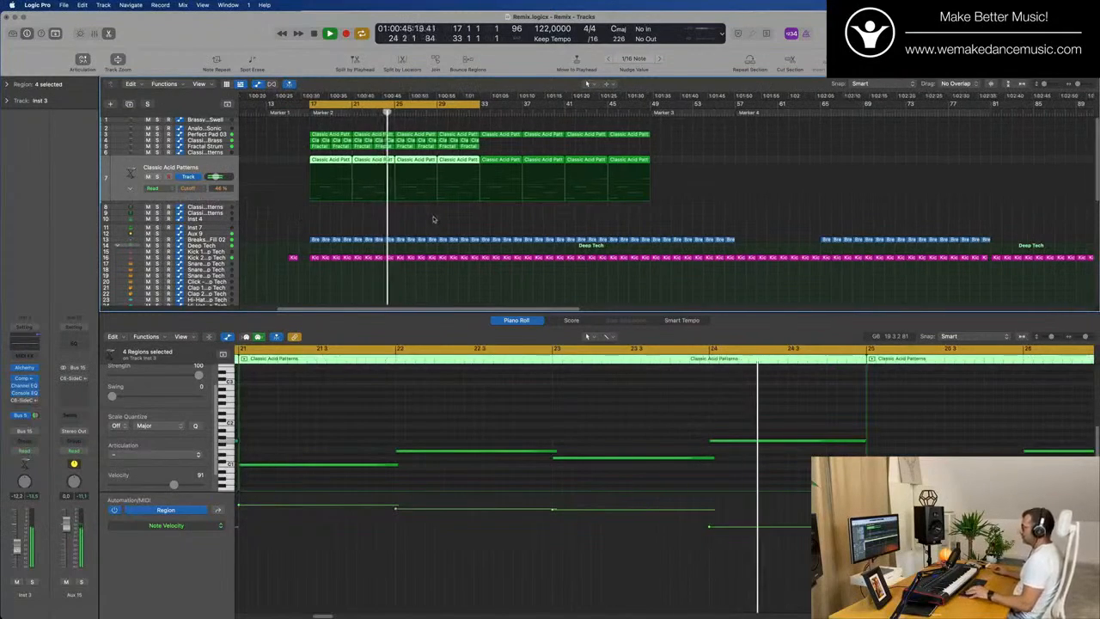
{"action": "scroll", "coordinate": [298, 190], "scroll_direction": "down", "scroll_amount": 1}
{"action": "scroll", "coordinate": [298, 191], "scroll_direction": "down", "scroll_amount": 5}
{"action": "scroll", "coordinate": [319, 193], "scroll_direction": "up", "scroll_amount": 5}
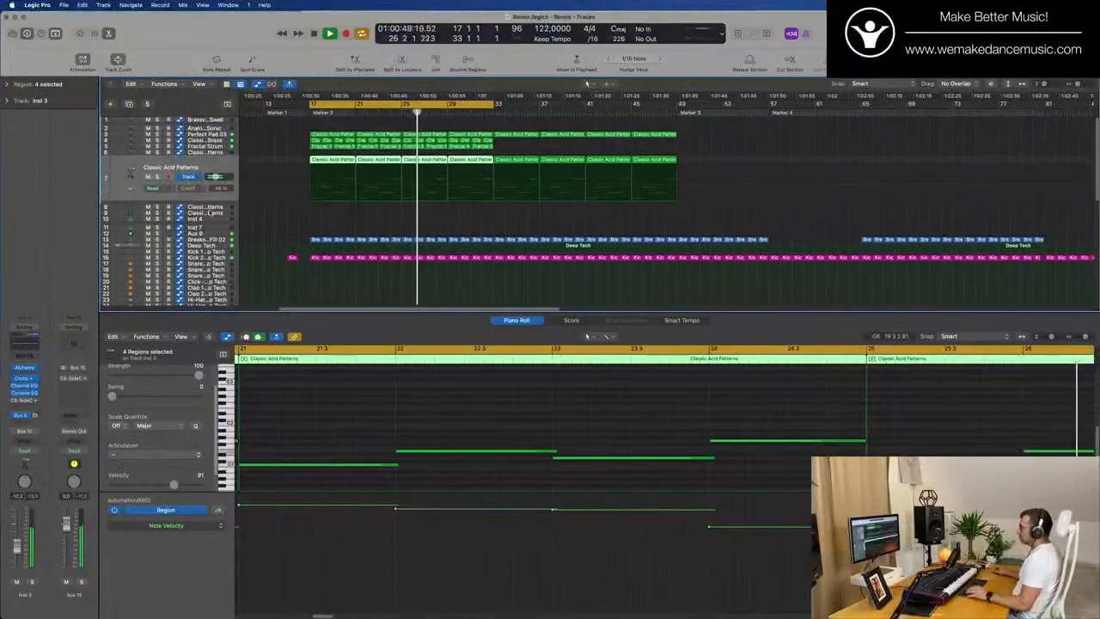
- Select the Inst 4 track and audition its sampler sound against the loop from bar 17
{"action": "left_click", "coordinate": [199, 218]}
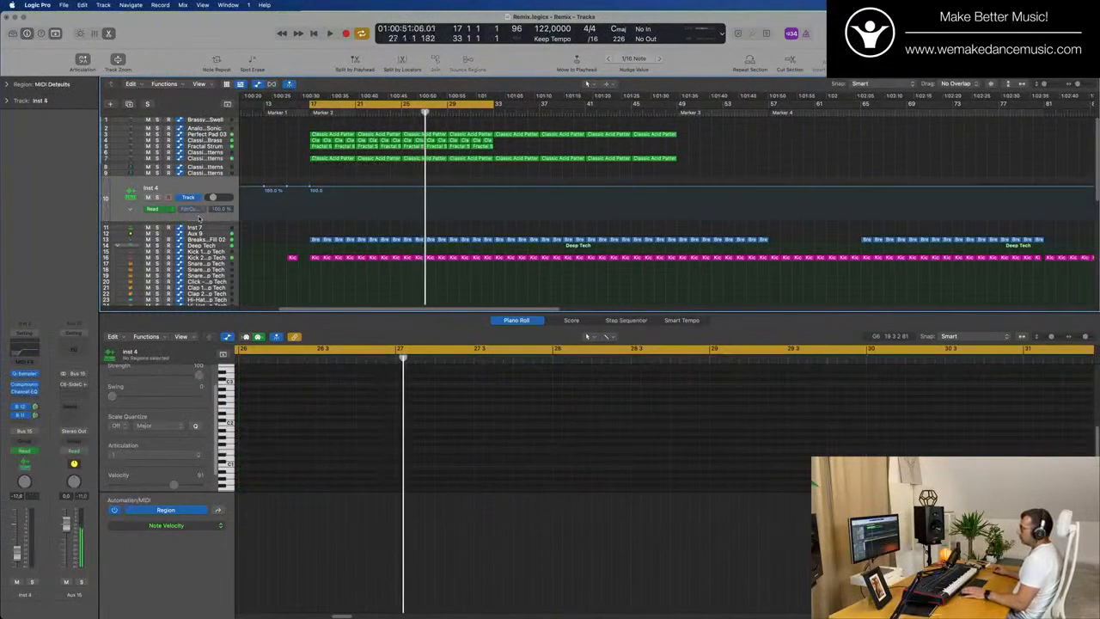
{"action": "key", "text": "space"}
{"action": "key", "text": "space"}
{"action": "key", "text": "space"}
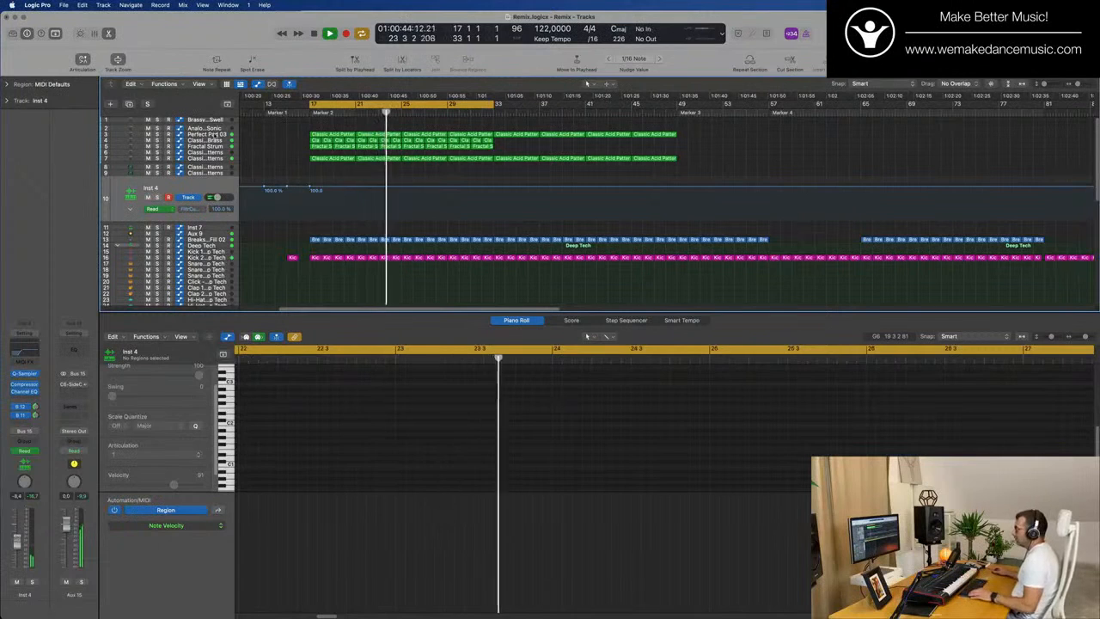
- Copy all eight Fractal Strum regions in bars 17 to 33 onto the Inst 7 track and play them
{"action": "left_click", "coordinate": [288, 140]}
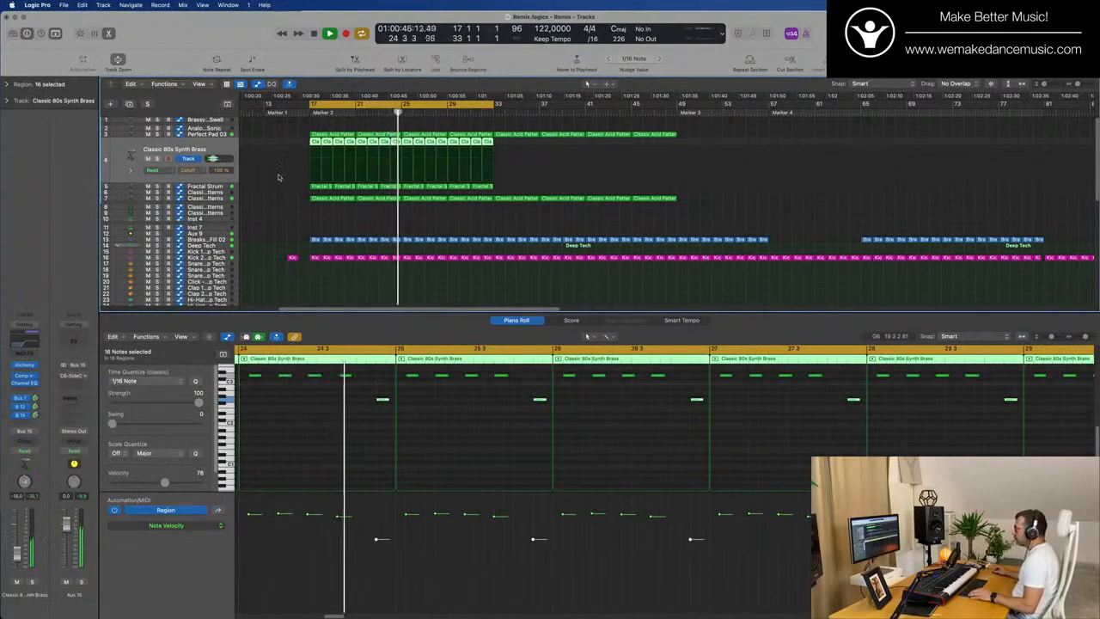
{"action": "left_click", "coordinate": [176, 184]}
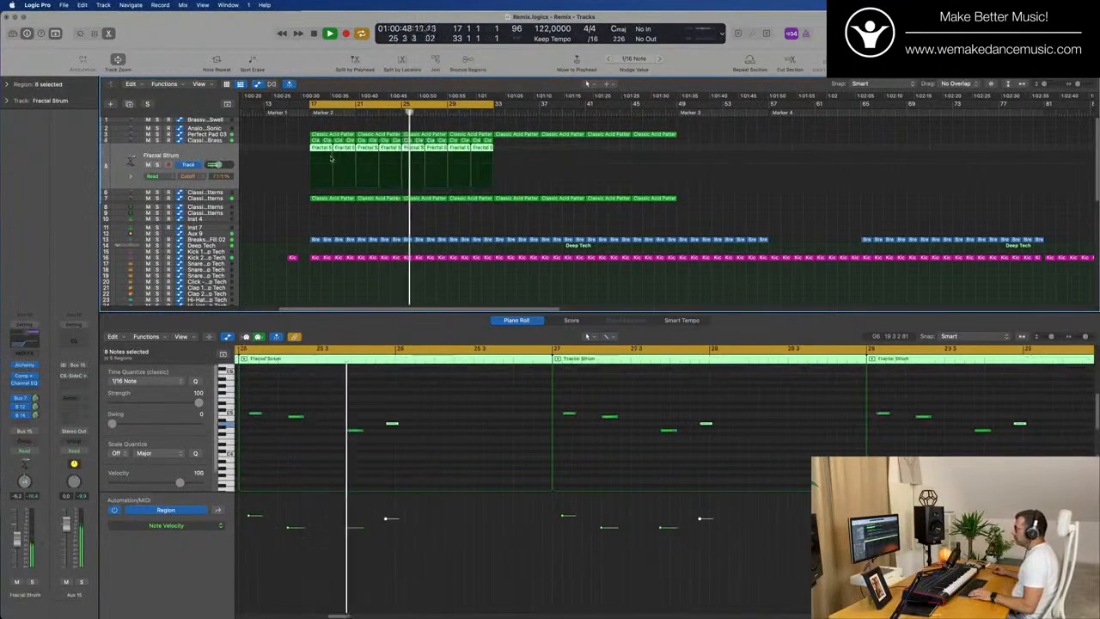
{"action": "left_click_drag", "start_coordinate": [317, 148], "coordinate": [318, 230]}
{"action": "left_click", "coordinate": [225, 228]}
{"action": "key", "text": "space"}
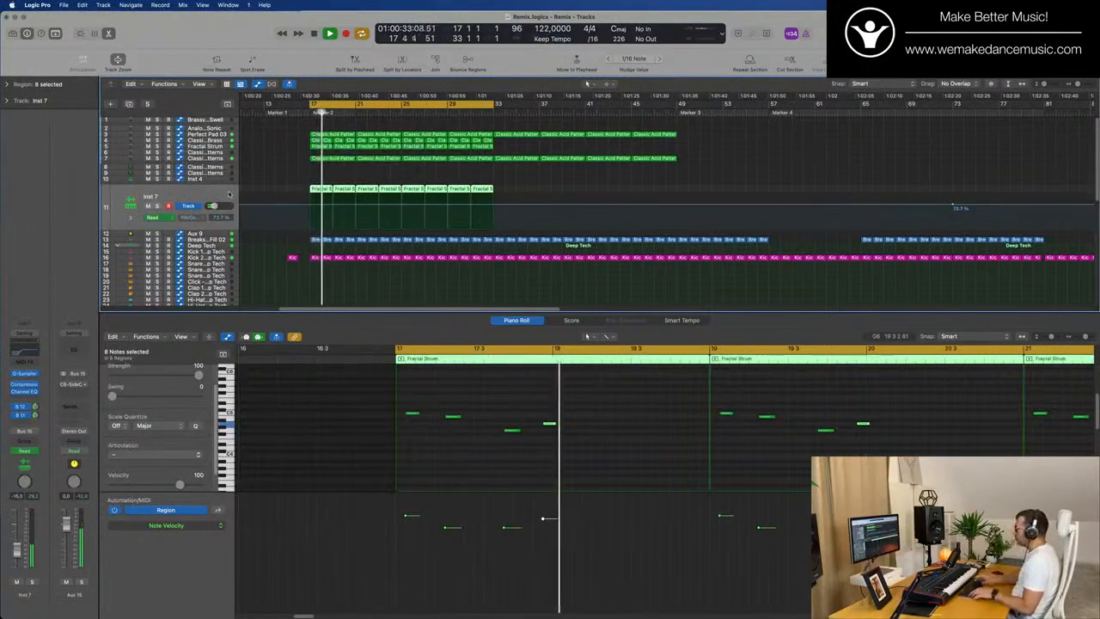
- Clear the Inst 7 track's automation and transpose all notes in its copied Fractal Strum regions down two octaves
{"action": "key", "text": "space"}
{"action": "left_click_drag", "start_coordinate": [292, 181], "coordinate": [507, 193]}
{"action": "key", "text": "space"}
{"action": "key", "text": "super+a"}
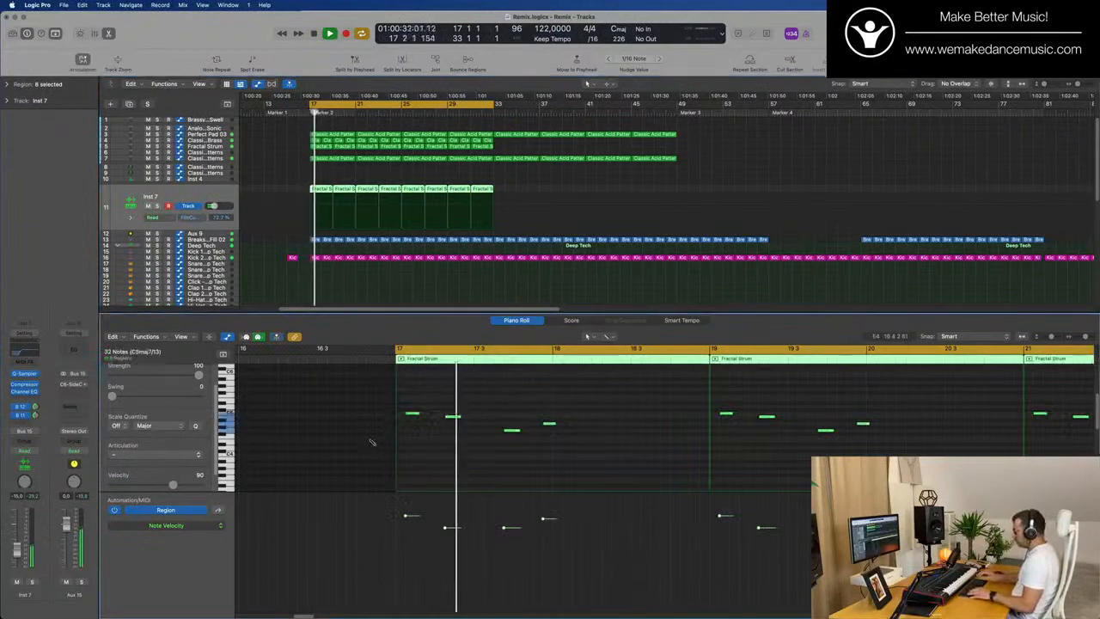
{"action": "key", "text": "alt+shift+Down"}
{"action": "key", "text": "alt+shift+Down"}
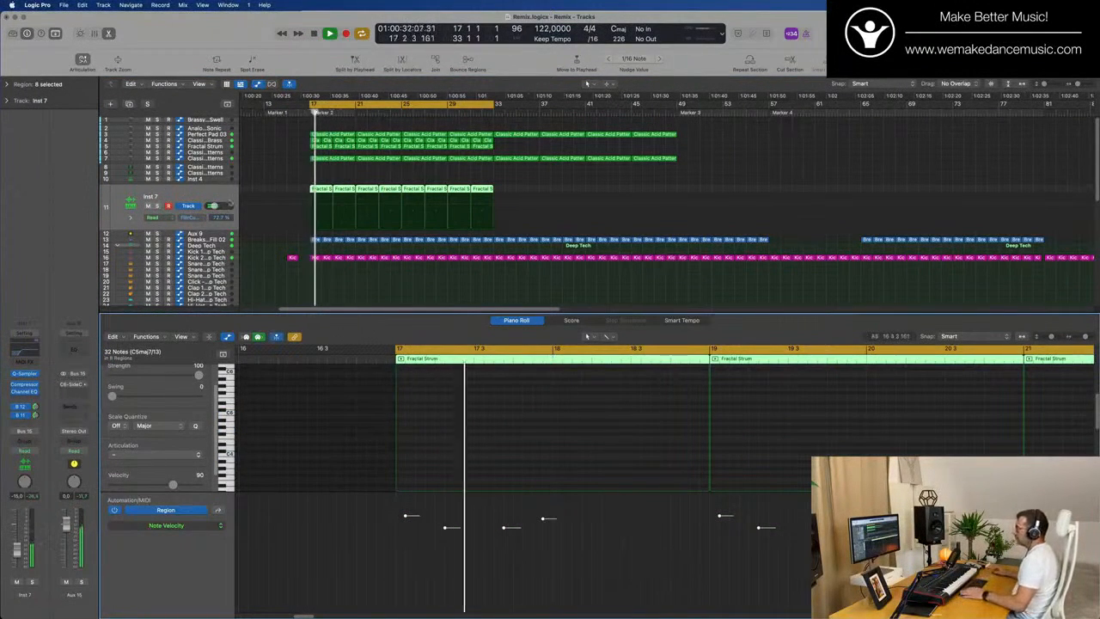
- Compare the mix with the Inst 7 track soloed, muted and playing along with the other parts
{"action": "left_click", "coordinate": [157, 207]}
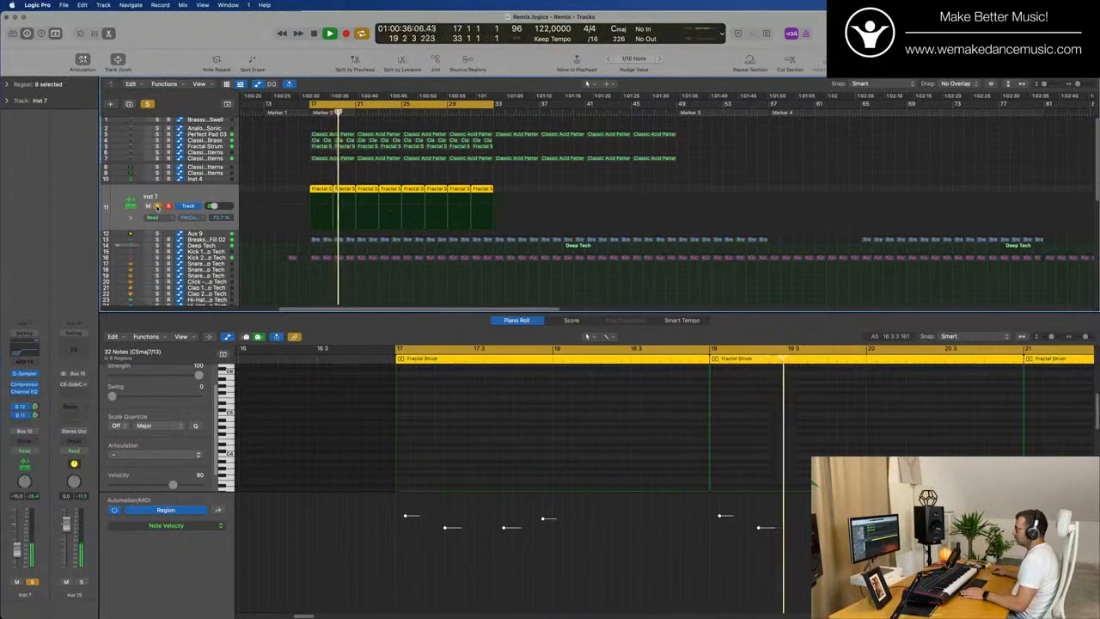
{"action": "left_click", "coordinate": [157, 207]}
{"action": "key", "text": "space"}
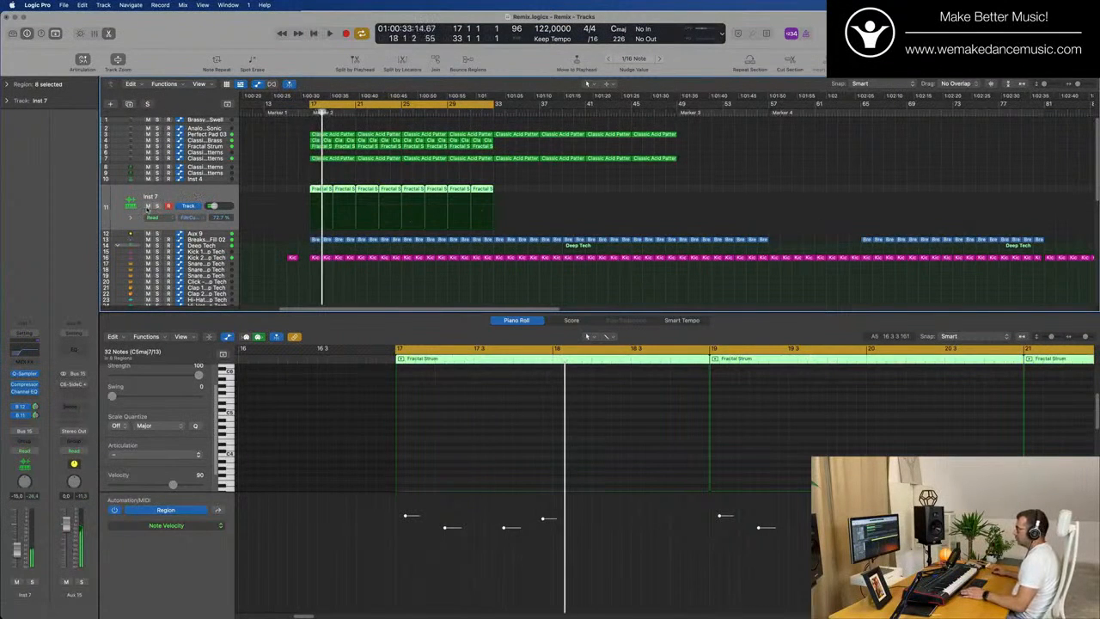
{"action": "left_click", "coordinate": [148, 206]}
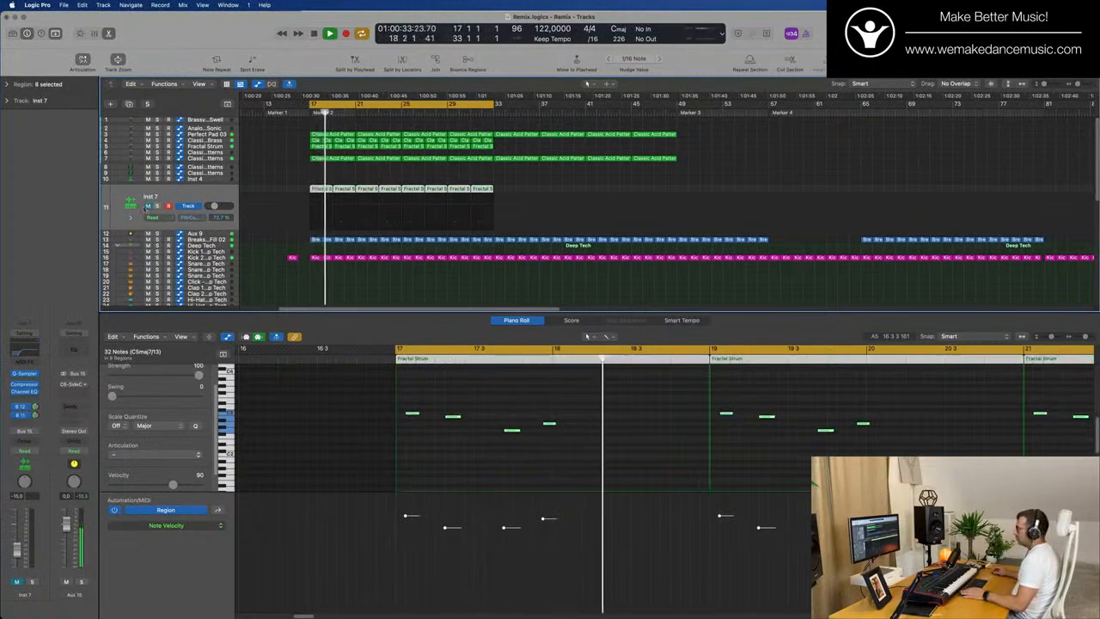
{"action": "left_click", "coordinate": [148, 207]}
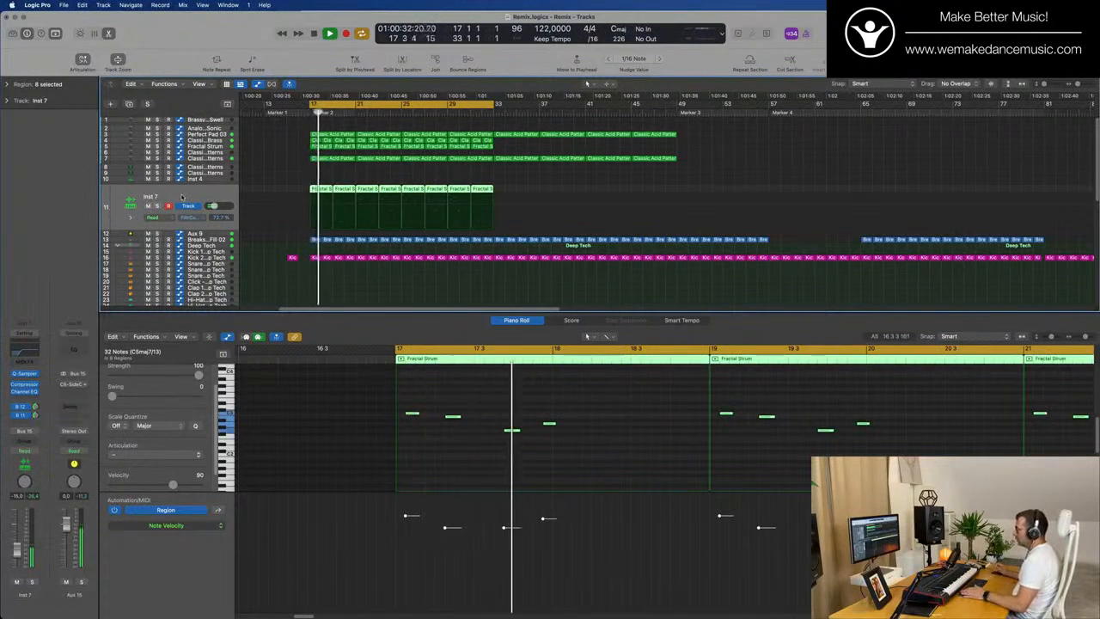
{"action": "scroll", "coordinate": [215, 198], "scroll_direction": "down", "scroll_amount": 1}
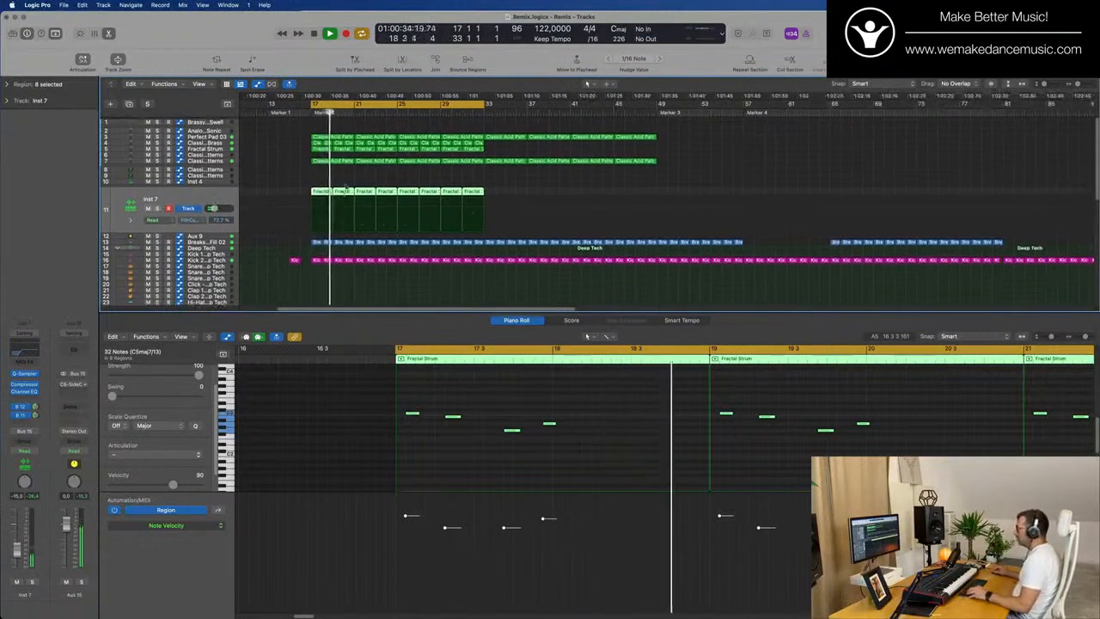
{"action": "scroll", "coordinate": [396, 176], "scroll_direction": "up", "scroll_amount": 3}
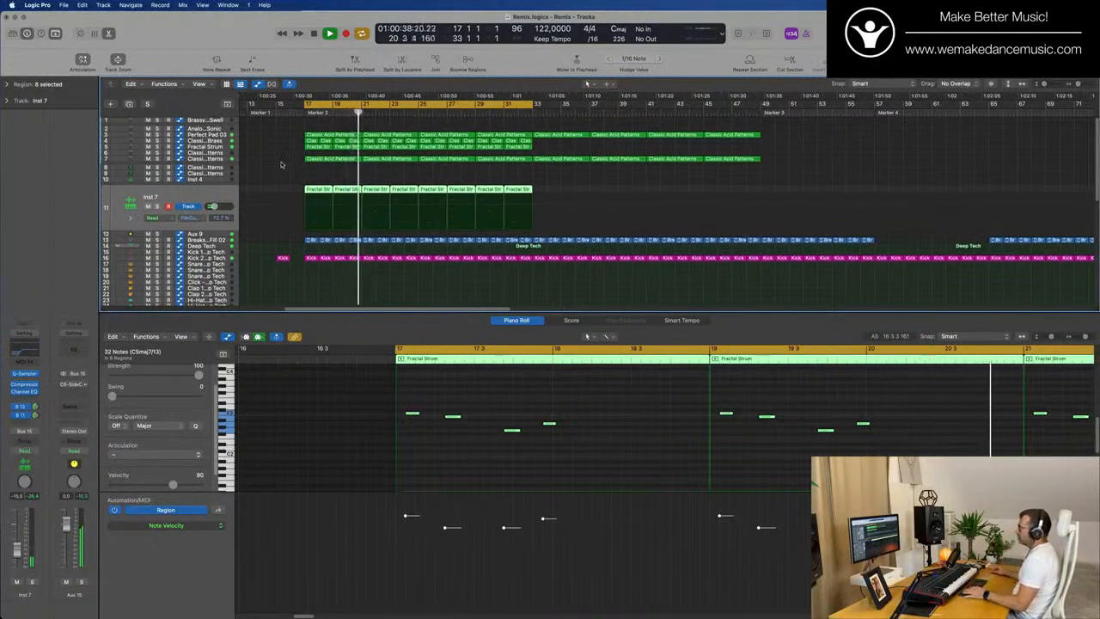
- Delete the Analog Sub Sonic track's automation and set its volume to about -13 dB while playing from bar 17
{"action": "left_click", "coordinate": [215, 128]}
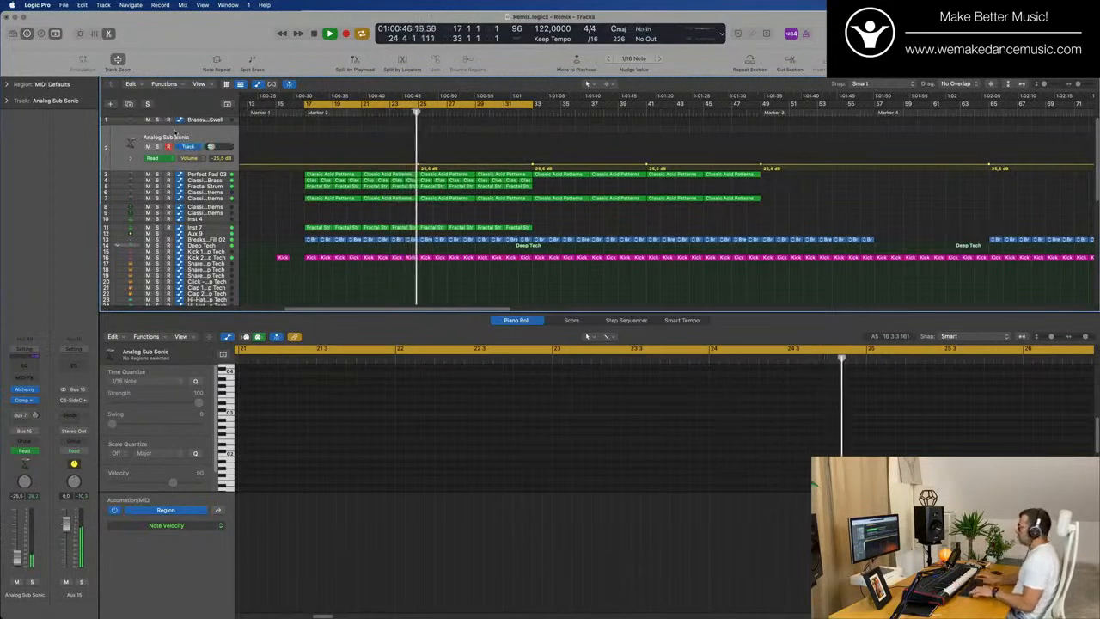
{"action": "key", "text": "ctrl+super+BackSpace"}
{"action": "key", "text": "space"}
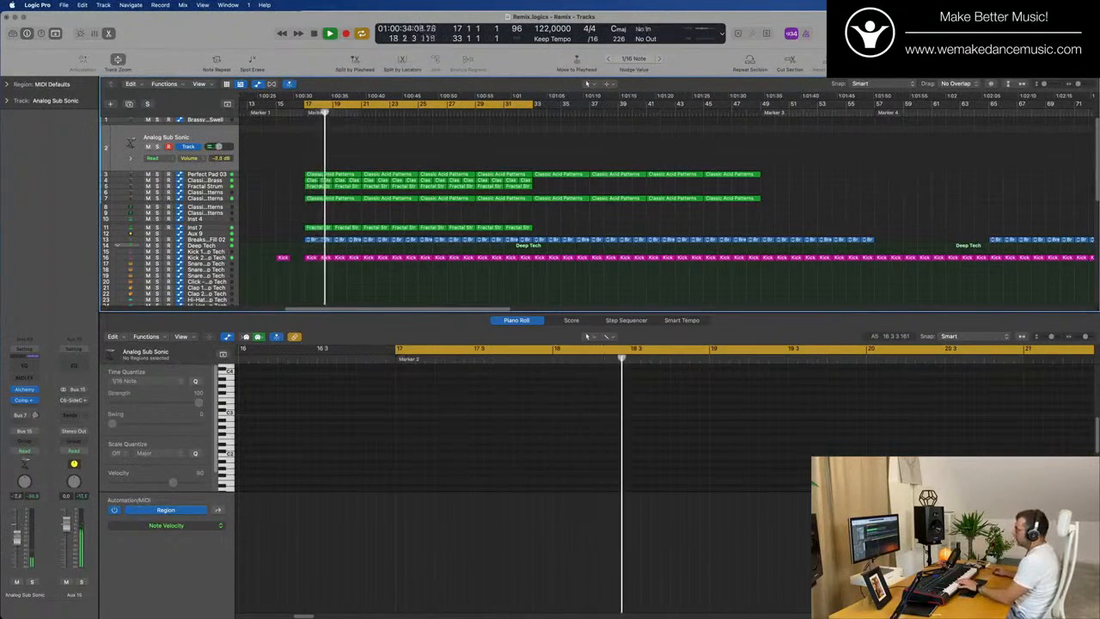
{"action": "mouse_move", "coordinate": [17, 558]}
{"action": "left_mouse_down"}
{"action": "mouse_move", "coordinate": [19, 516]}
{"action": "mouse_move", "coordinate": [17, 554]}
{"action": "left_mouse_up"}
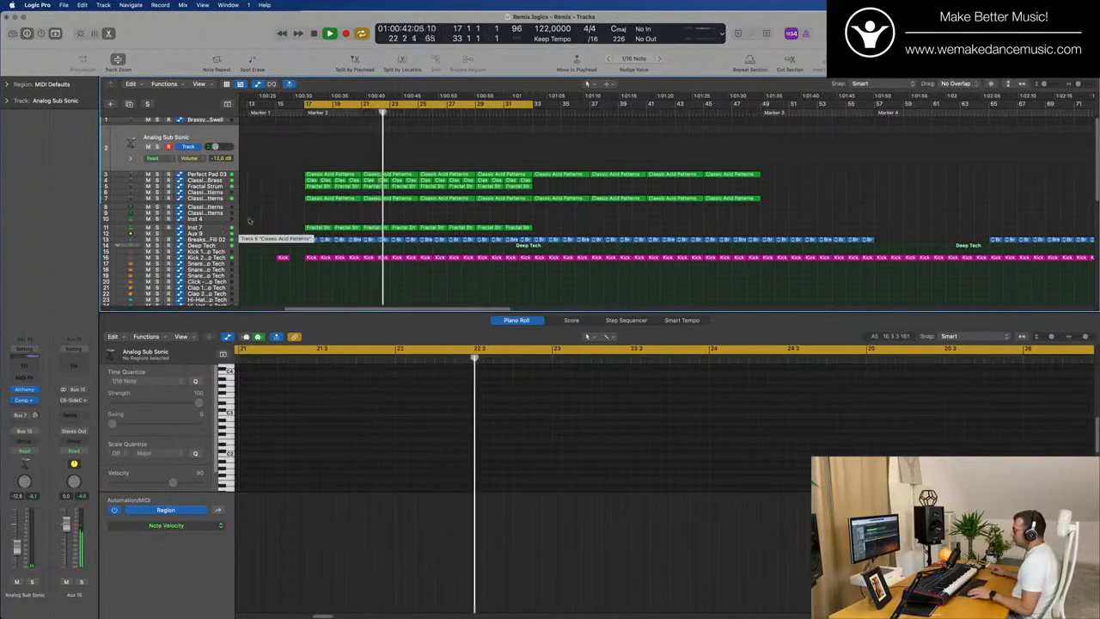
- Copy the Classic Acid Patterns region at bar 17 from track 7 onto the Analog Sub Sonic track
{"action": "left_click", "coordinate": [322, 198]}
{"action": "left_click_drag", "start_coordinate": [322, 200], "coordinate": [324, 139]}
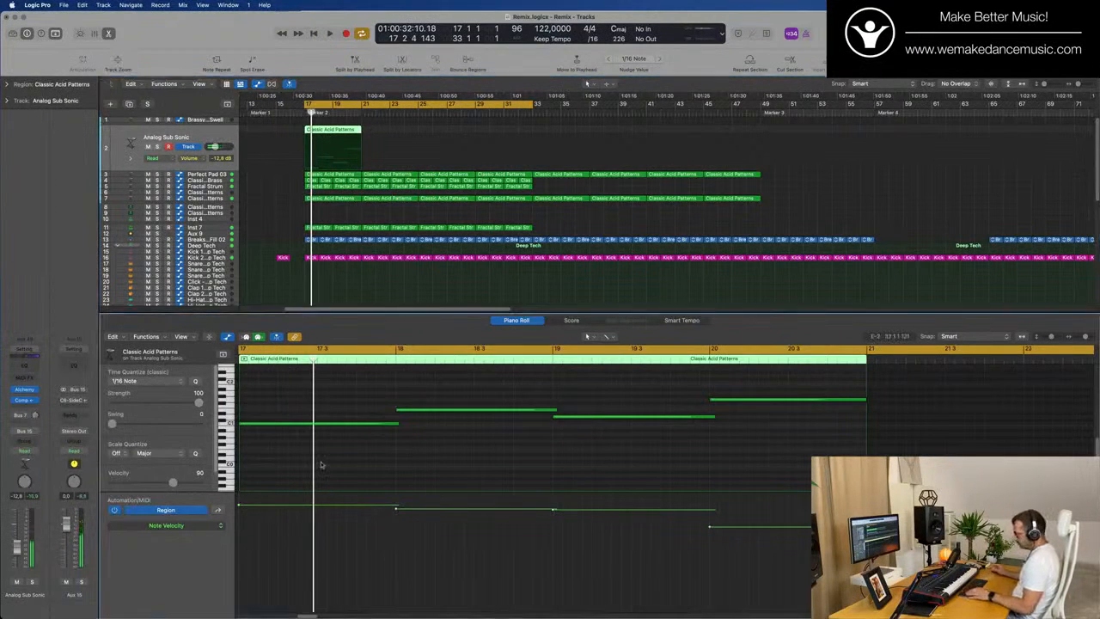
- Try all four notes of the copied Analog Sub Sonic region one octave higher during playback
{"action": "key", "text": "super+a"}
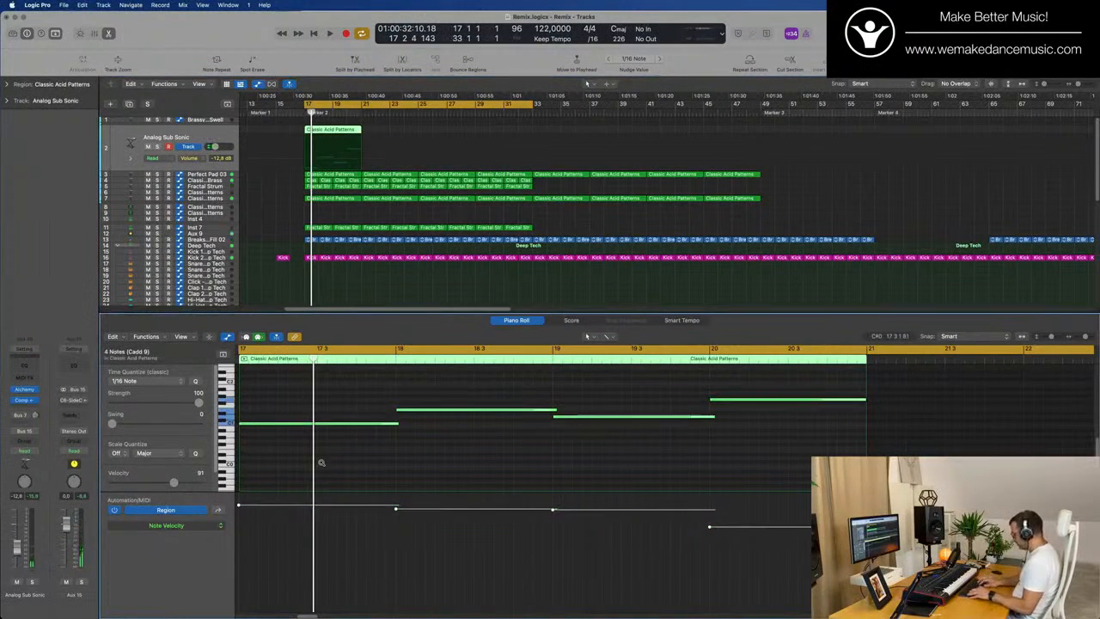
{"action": "key", "text": "alt+shift+Up"}
{"action": "key", "text": "space"}
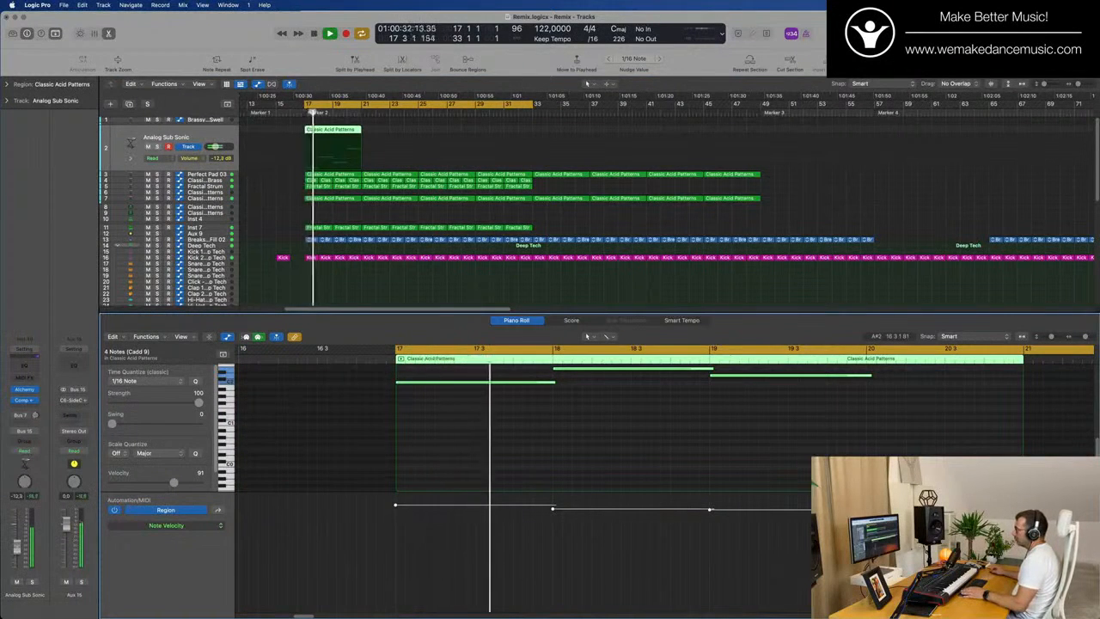
- Lower the Analog Sub Sonic volume to about -17.4 dB while checking the part soloed and in the mix
{"action": "left_click_drag", "start_coordinate": [16, 556], "coordinate": [16, 558]}
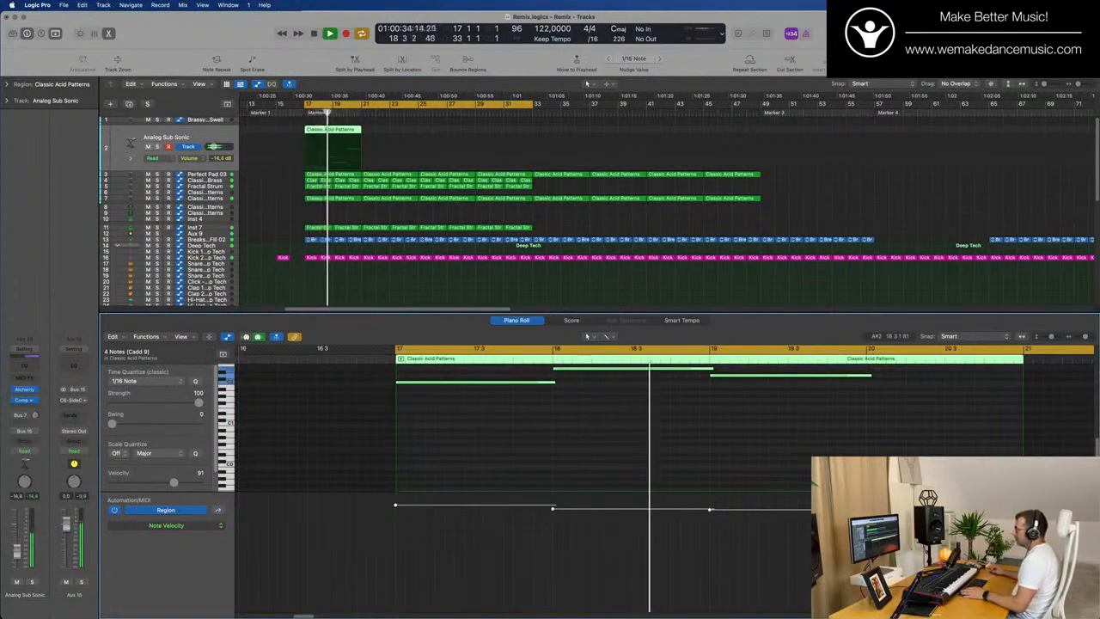
{"action": "left_click", "coordinate": [32, 583]}
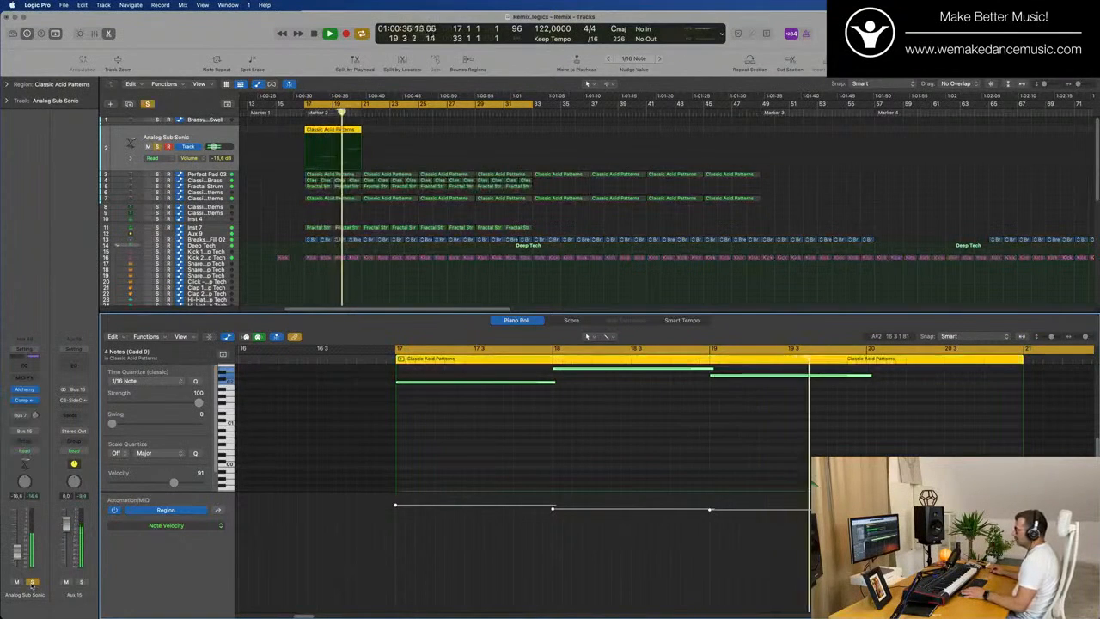
{"action": "left_click", "coordinate": [32, 582]}
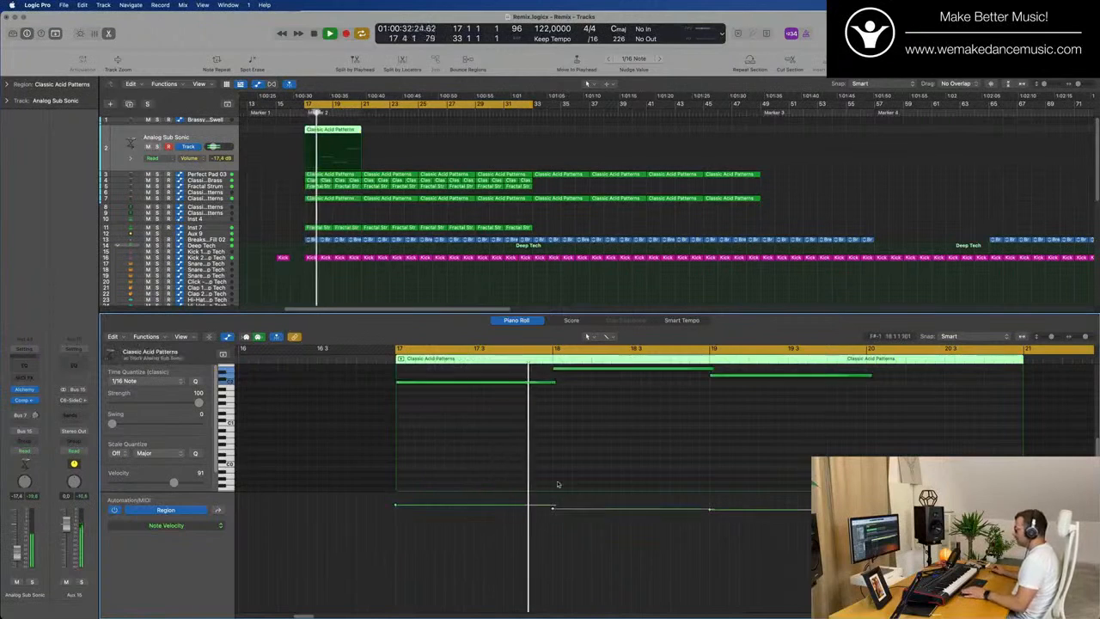
- Undo the note edits in the Analog Sub Sonic region back to their original octave and restart playback
{"action": "key", "text": "Delete"}
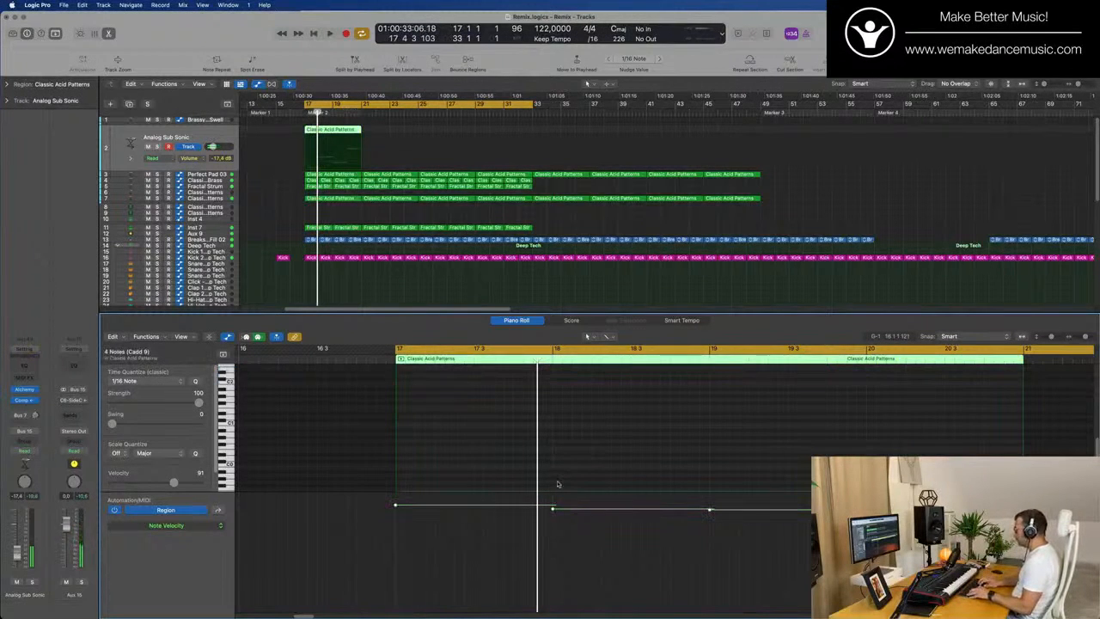
{"action": "key", "text": "super+z"}
{"action": "key", "text": "space"}
{"action": "key", "text": "space"}
{"action": "key", "text": "space"}
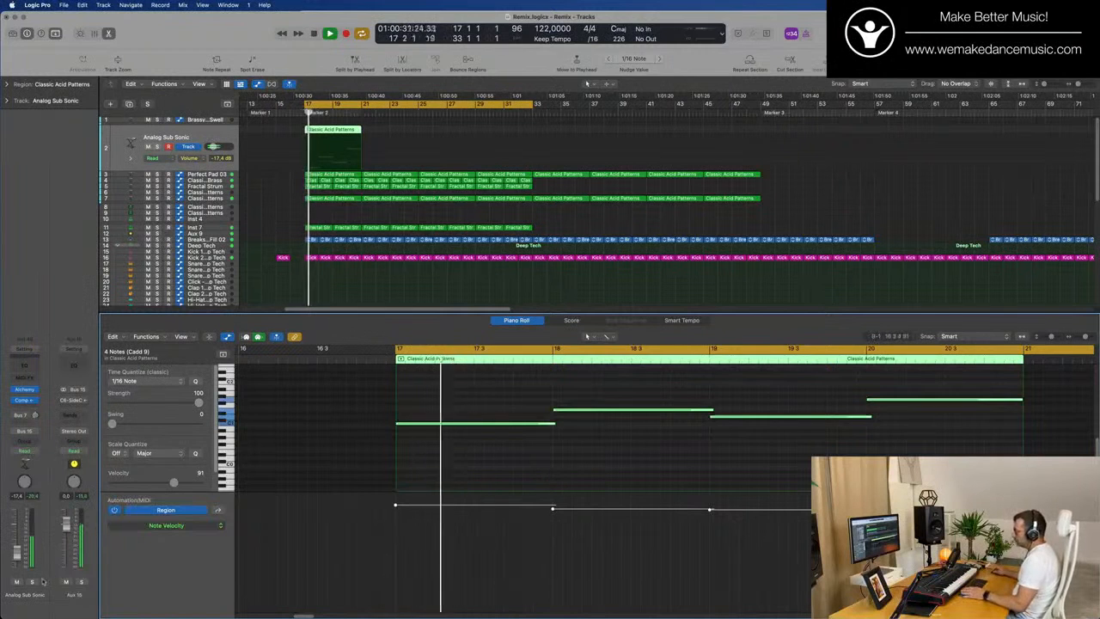
- Compare the Analog Sub Sonic part soloed and within the full mix
{"action": "left_click", "coordinate": [33, 582]}
{"action": "left_click", "coordinate": [33, 582]}
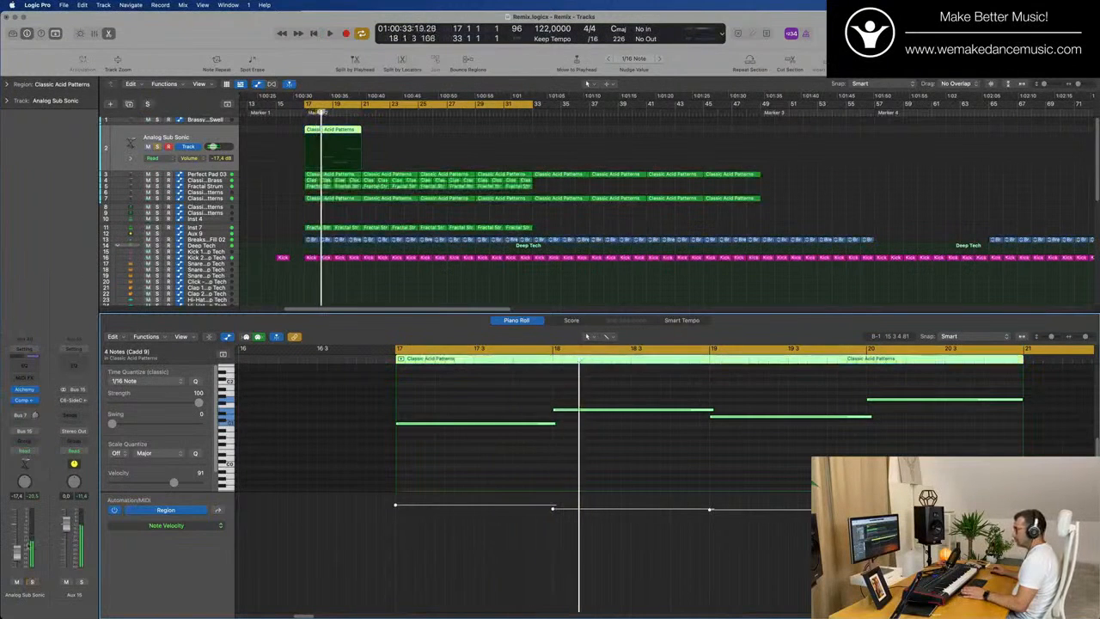
{"action": "key", "text": "space"}
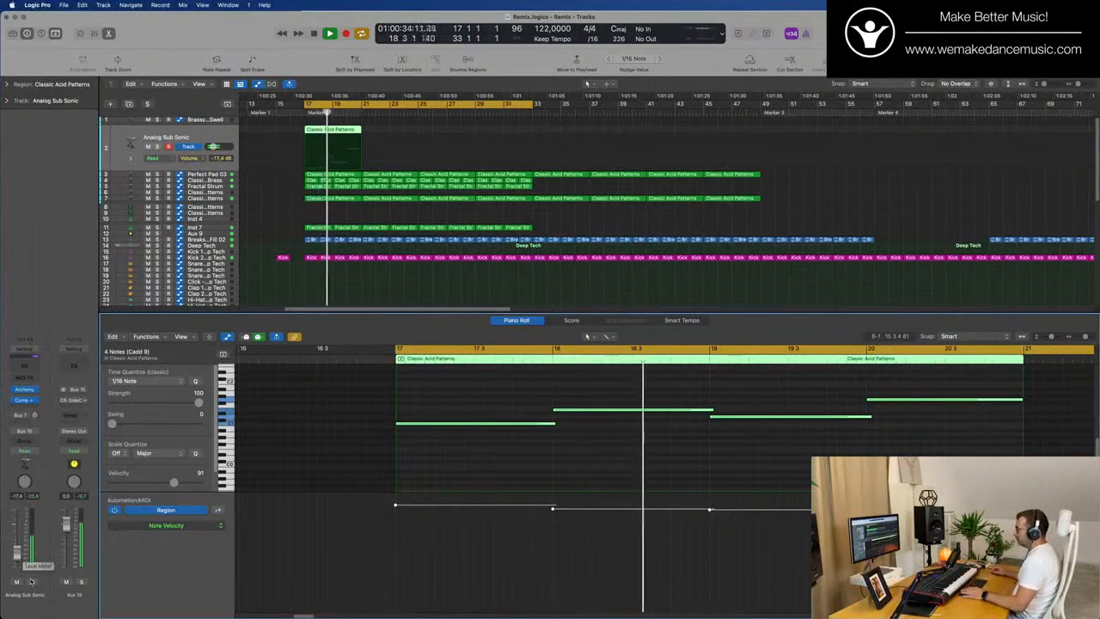
{"action": "key", "text": "space"}
{"action": "left_click", "coordinate": [31, 582]}
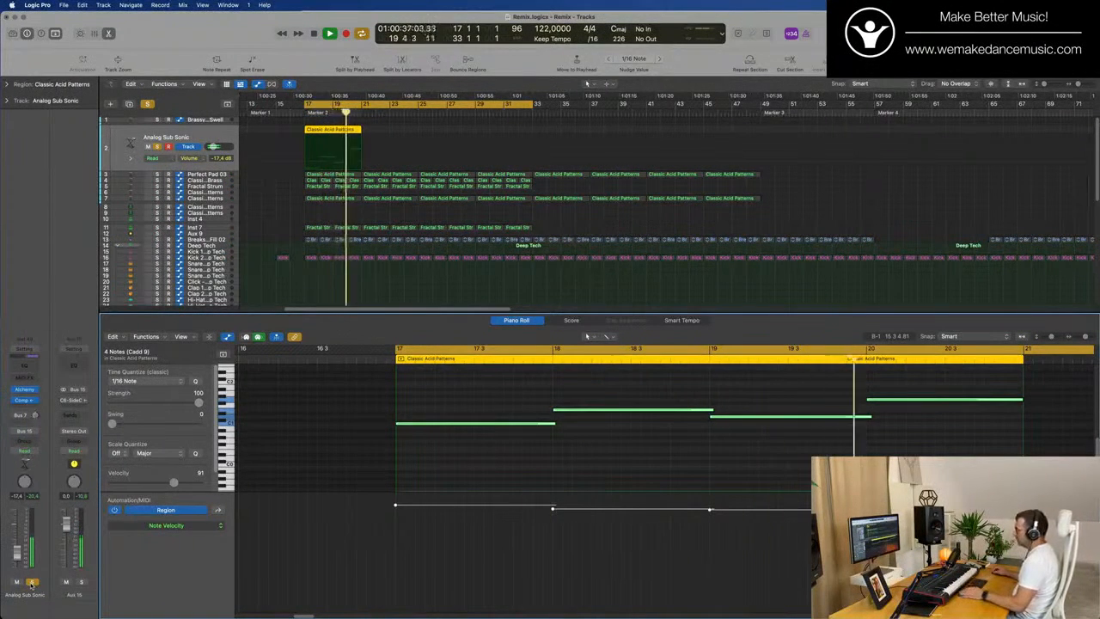
{"action": "left_click", "coordinate": [31, 582]}
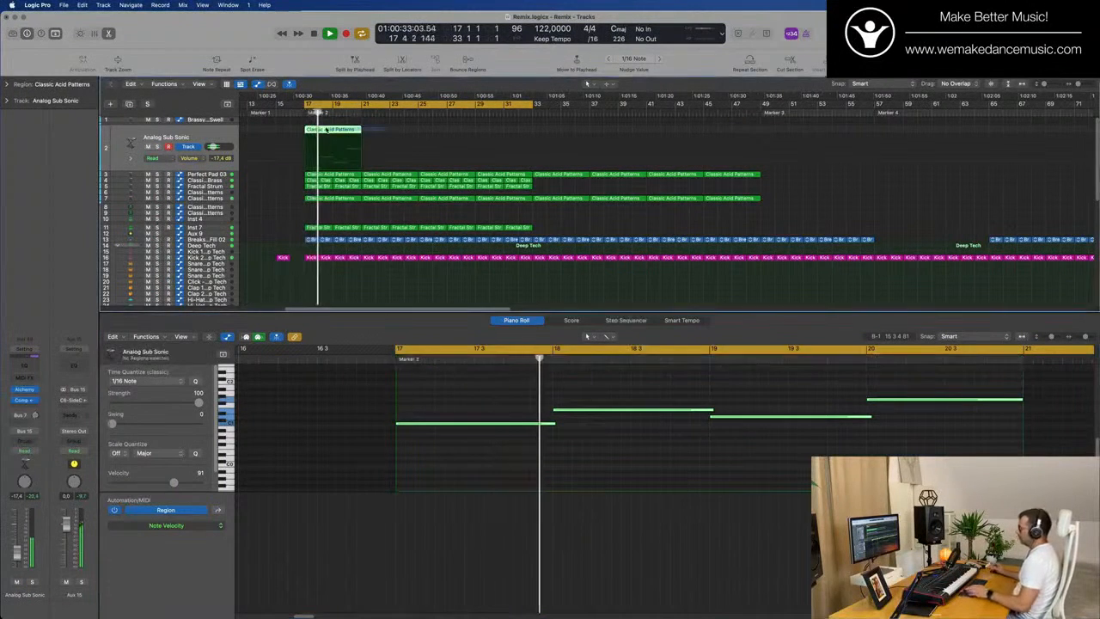
- Repeat the Analog Sub Sonic region three times so the part fills bars 17 to 33
{"action": "key", "text": "super+r"}
{"action": "key", "text": "super+r"}
{"action": "key", "text": "super+r"}
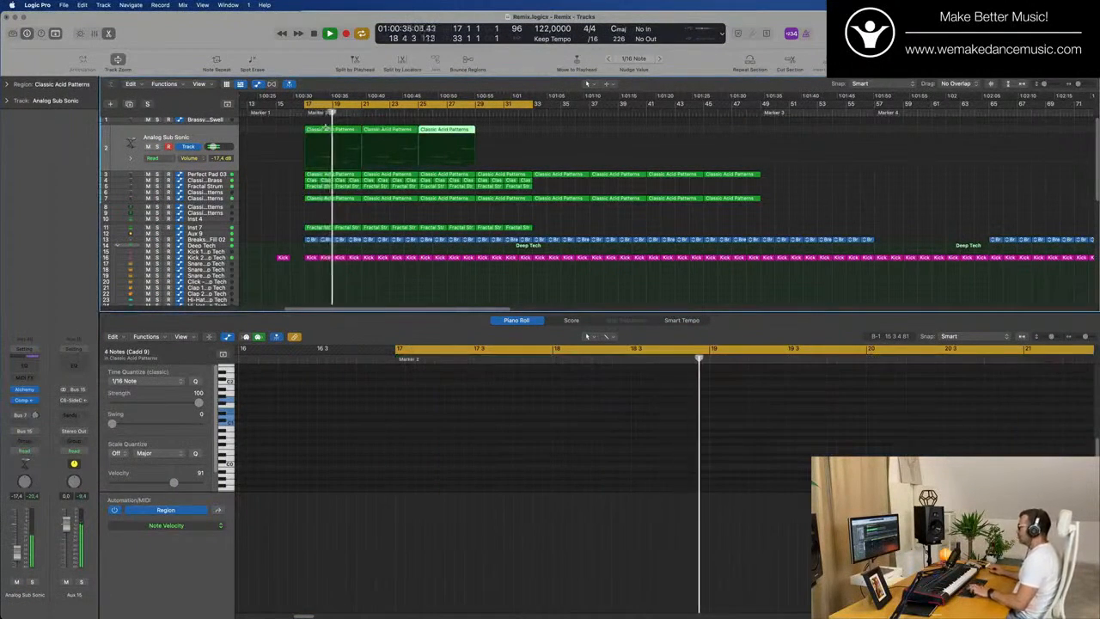
{"action": "key", "text": "super+Left"}
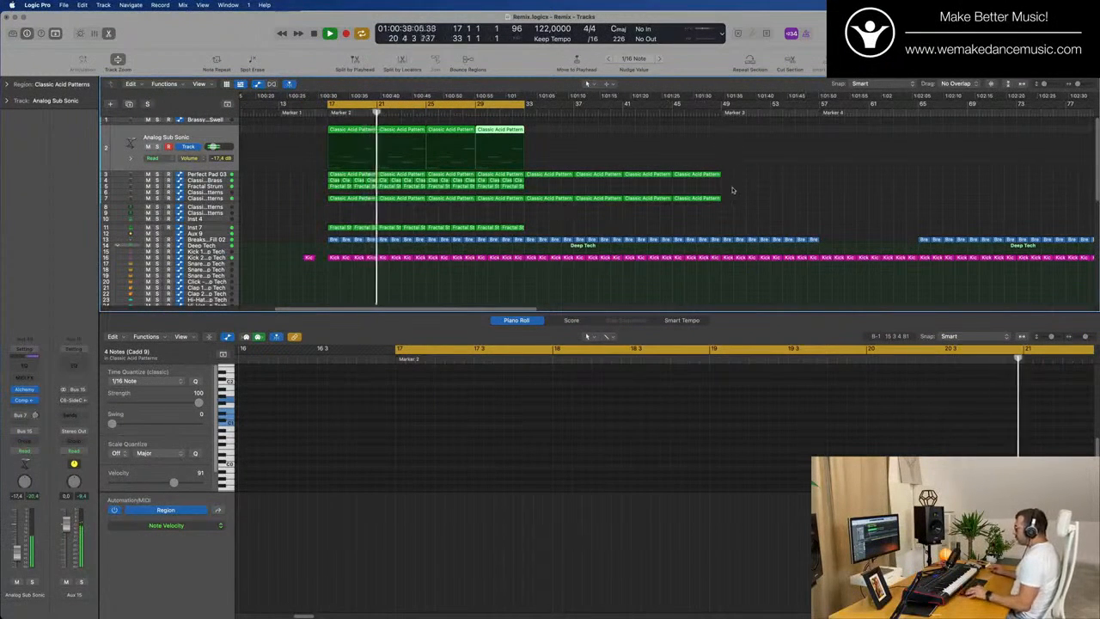
{"action": "key", "text": "super+Left"}
{"action": "left_click_drag", "start_coordinate": [545, 159], "coordinate": [534, 203]}
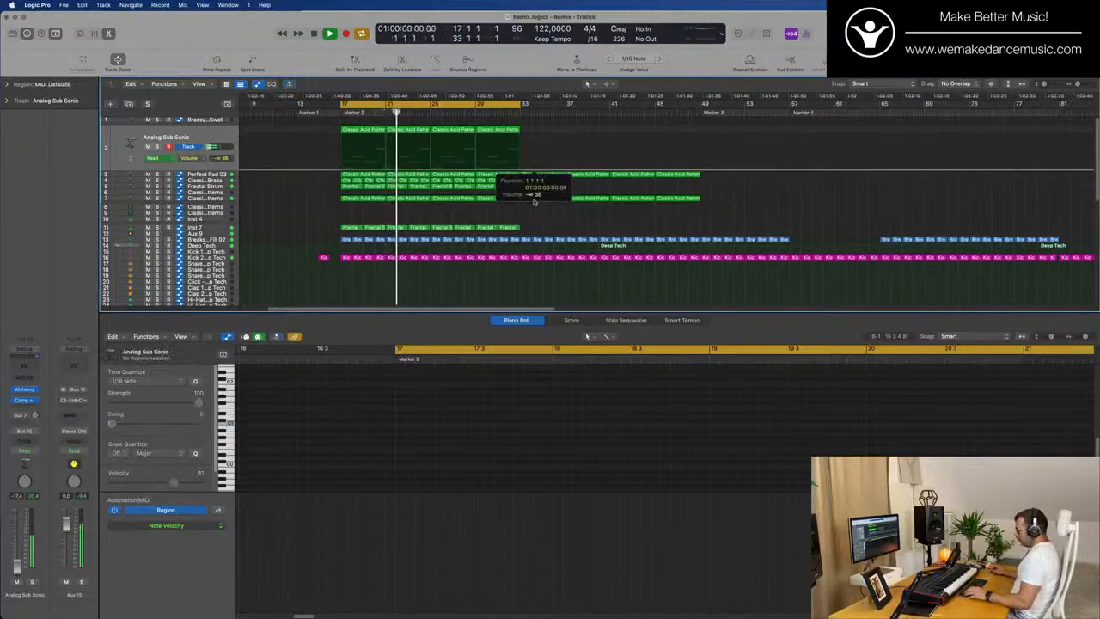
{"action": "key", "text": "super+z"}
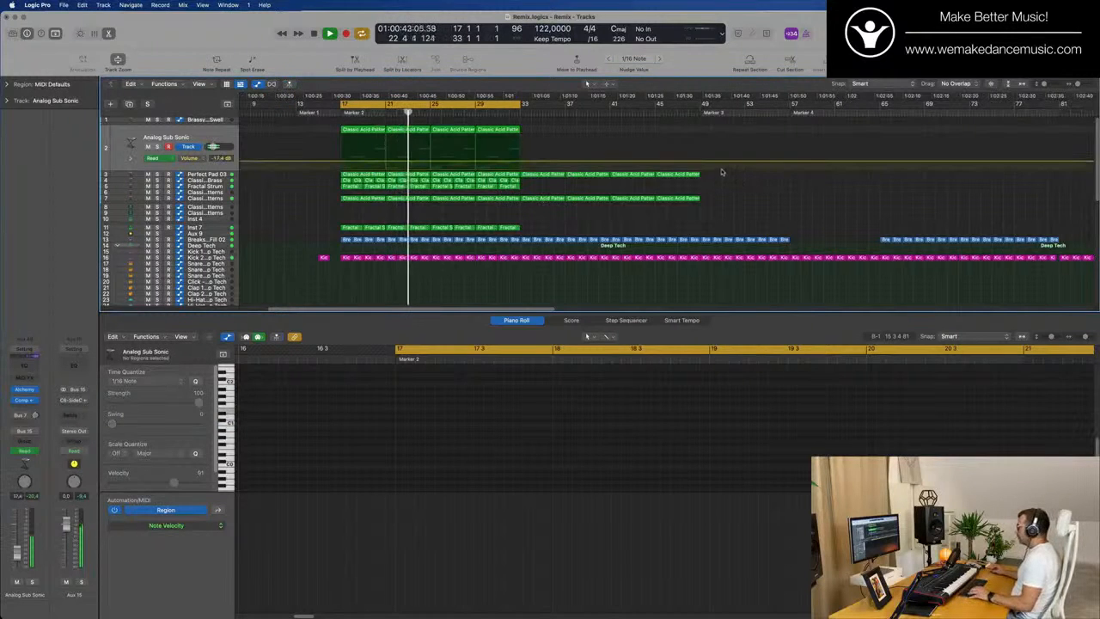
{"action": "key", "text": "super+z"}
- Delete the Classic Acid Patterns regions after bar 33 and repeat all synth regions from bars 17 to 33 up to bar 49
{"action": "left_click_drag", "start_coordinate": [708, 178], "coordinate": [537, 206]}
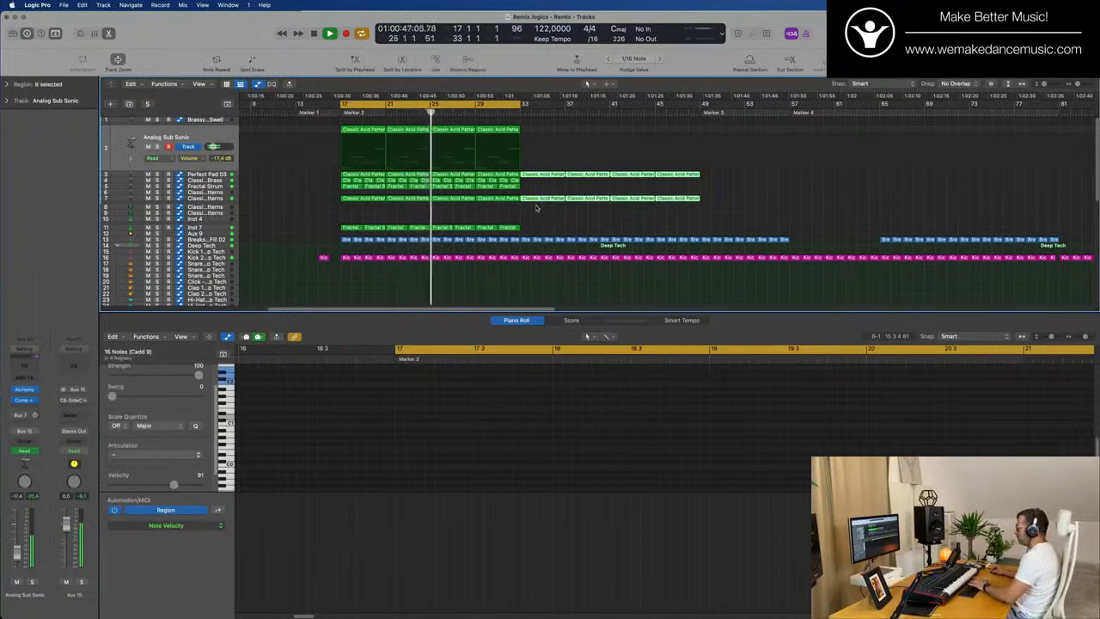
{"action": "key", "text": "Delete"}
{"action": "left_click_drag", "start_coordinate": [323, 131], "coordinate": [521, 227]}
{"action": "key", "text": "super+r"}
{"action": "left_click", "coordinate": [576, 204]}
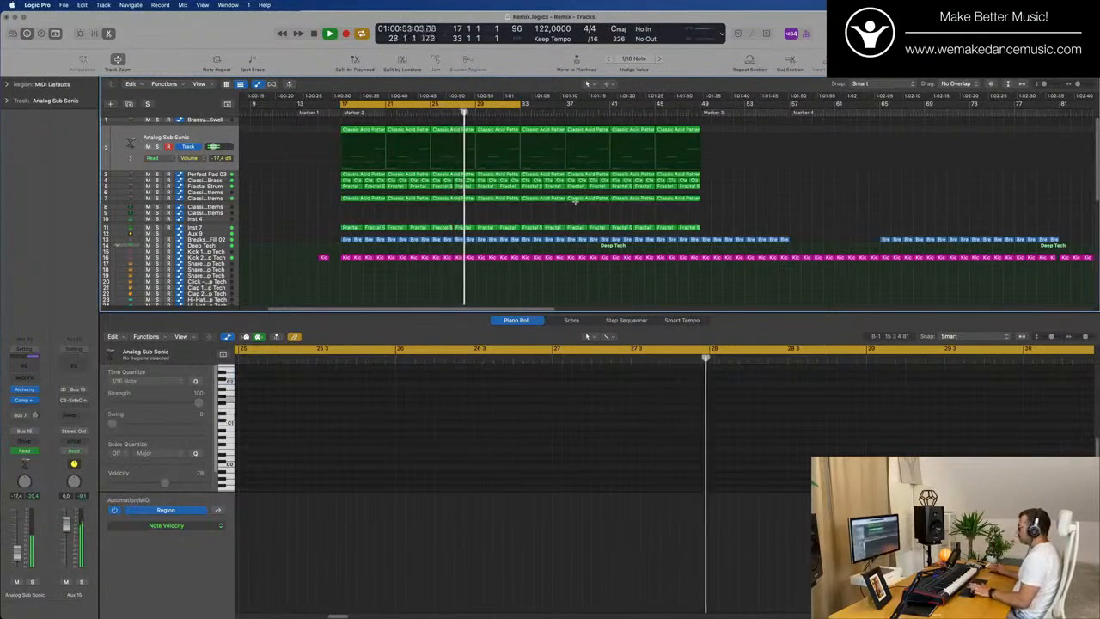
- Repeat all synth regions from bars 33 to 49 once more so they extend to bar 65
{"action": "left_click_drag", "start_coordinate": [713, 129], "coordinate": [529, 232]}
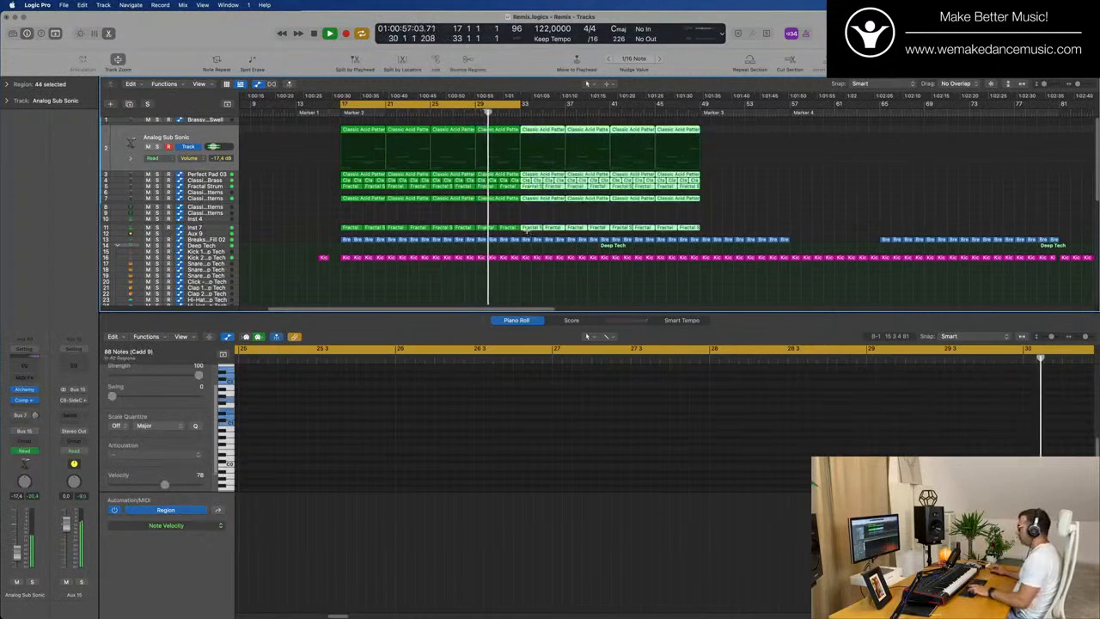
{"action": "key", "text": "super+r"}
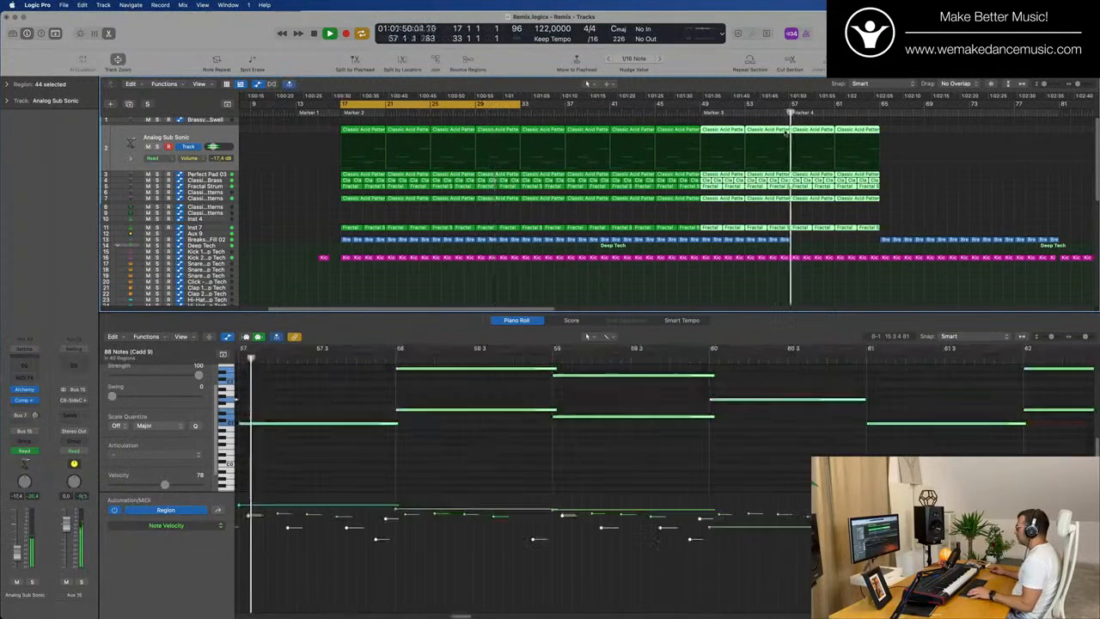
{"action": "key", "text": "super+Left"}
- Move the cycle range to bars 57 to 73 and play it while checking the drum tracks
{"action": "key", "text": "space"}
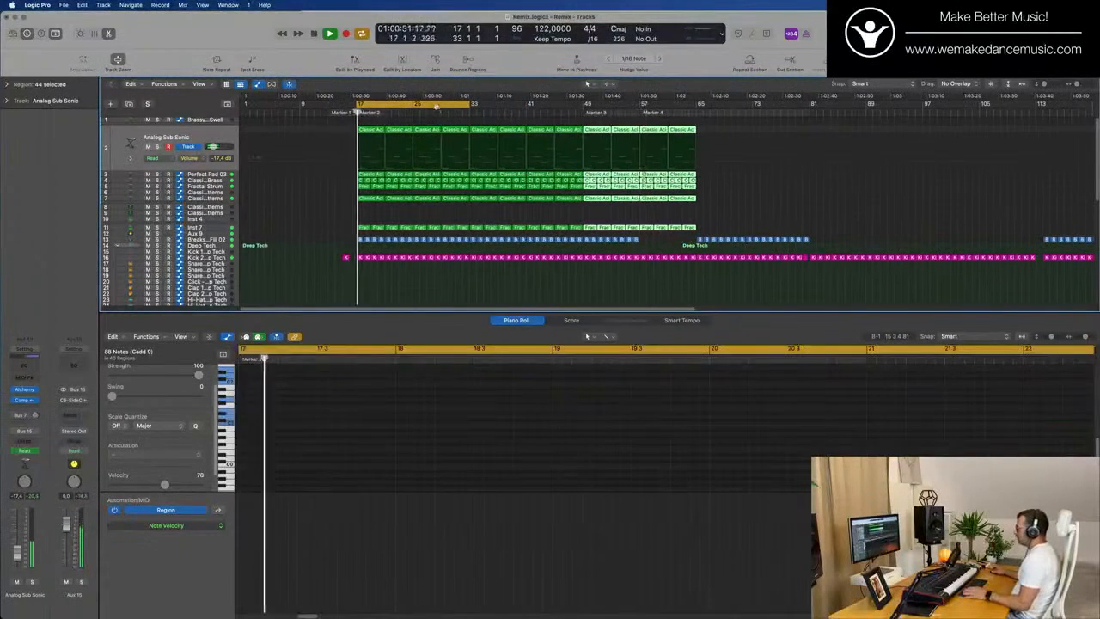
{"action": "left_click_drag", "start_coordinate": [444, 104], "coordinate": [726, 106]}
{"action": "key", "text": "space"}
{"action": "scroll", "coordinate": [678, 275], "scroll_direction": "up", "scroll_amount": 5}
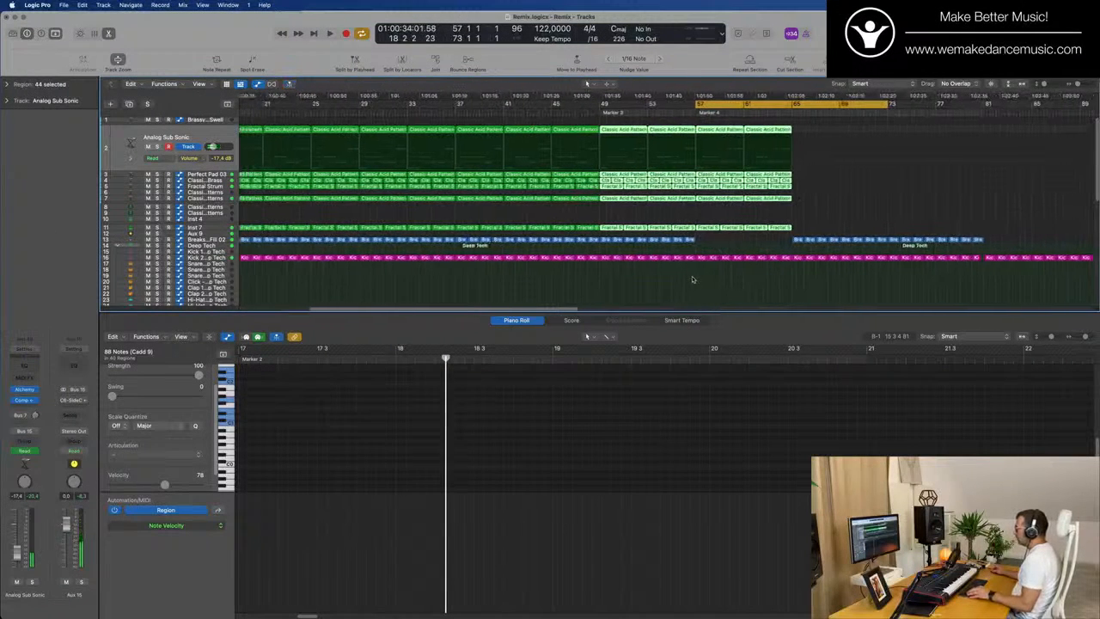
{"action": "key", "text": "space"}
{"action": "scroll", "coordinate": [697, 278], "scroll_direction": "down", "scroll_amount": 5}
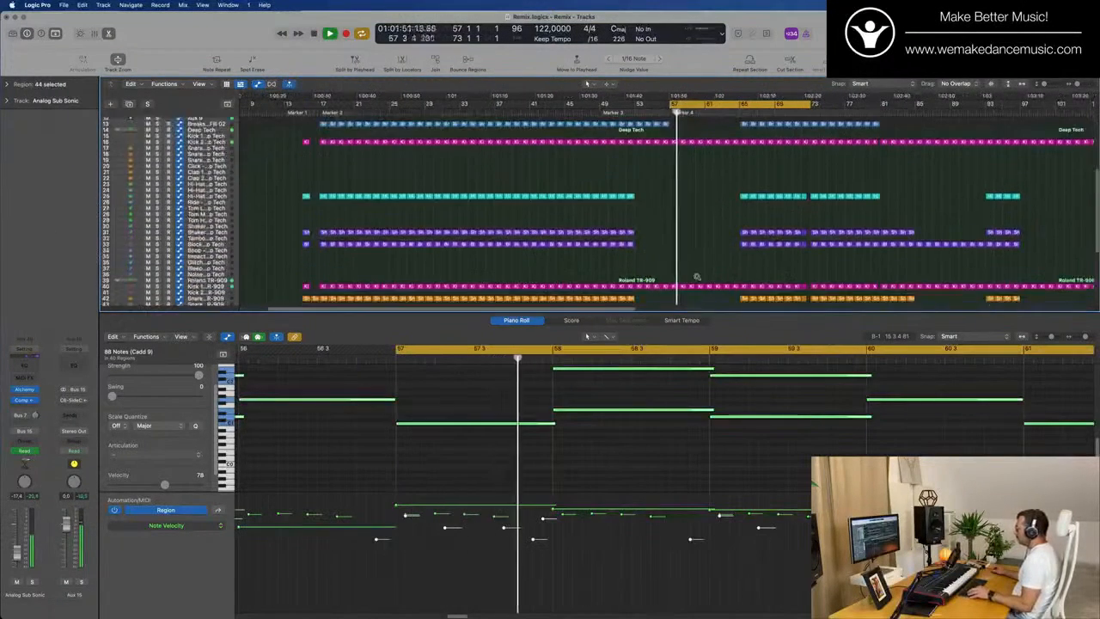
- Set the cycle range to bars 53 to 65 and play that section
{"action": "left_click", "coordinate": [616, 113]}
{"action": "left_click_drag", "start_coordinate": [667, 104], "coordinate": [637, 105]}
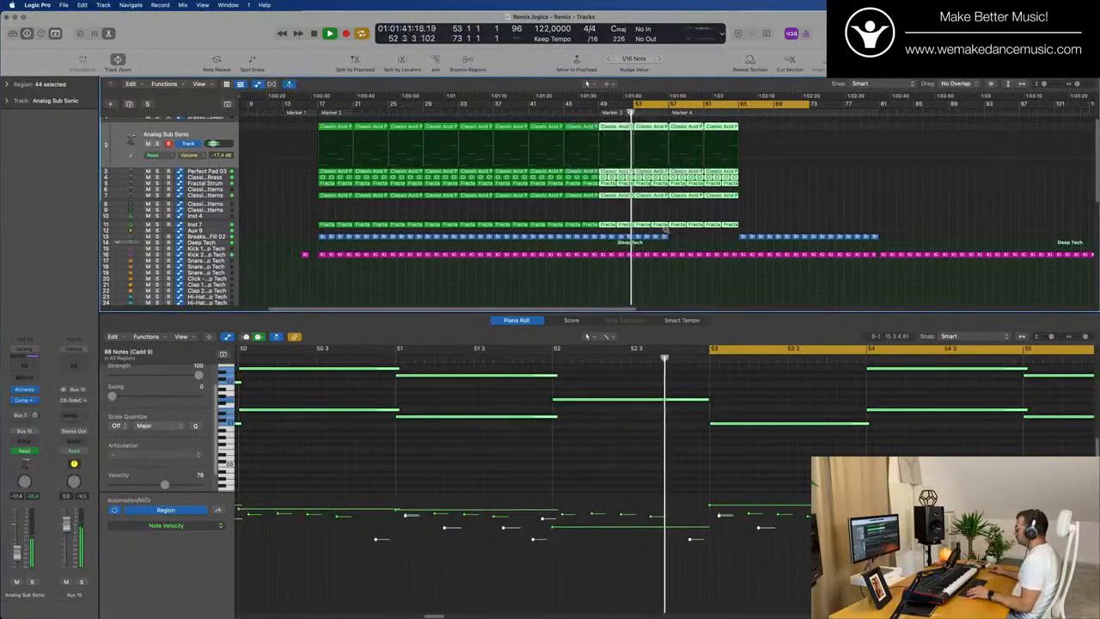
{"action": "scroll", "coordinate": [663, 229], "scroll_direction": "up", "scroll_amount": 2}
{"action": "scroll", "coordinate": [647, 216], "scroll_direction": "down", "scroll_amount": 4}
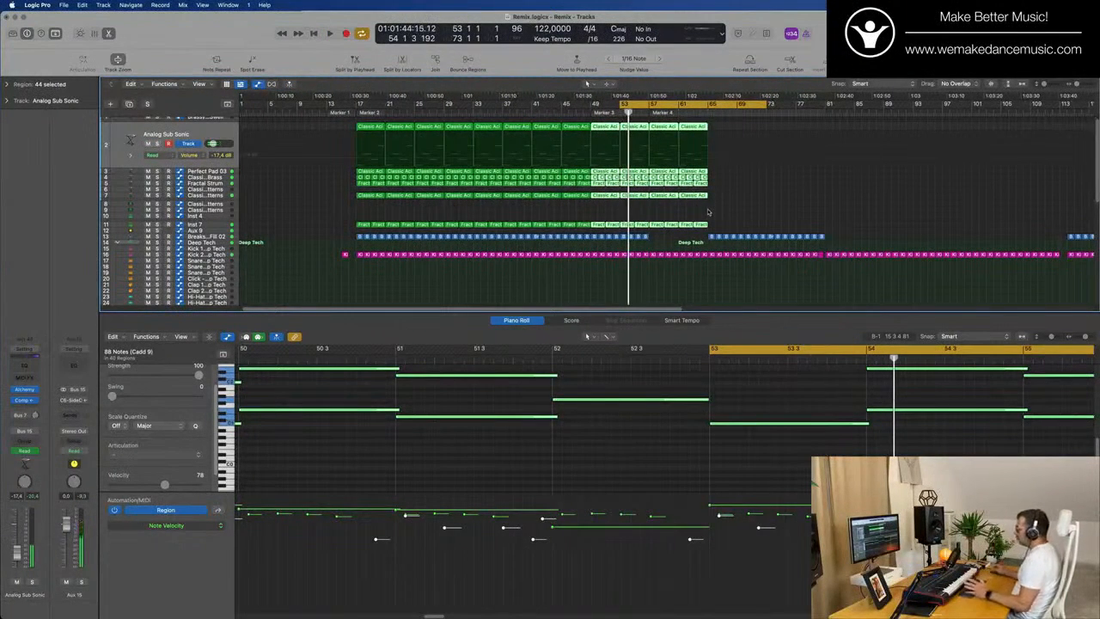
{"action": "left_click_drag", "start_coordinate": [770, 105], "coordinate": [706, 110]}
{"action": "key", "text": "space"}
{"action": "key", "text": "space"}
{"action": "scroll", "coordinate": [560, 209], "scroll_direction": "up", "scroll_amount": 1}
{"action": "key", "text": "space"}
{"action": "key", "text": "space"}
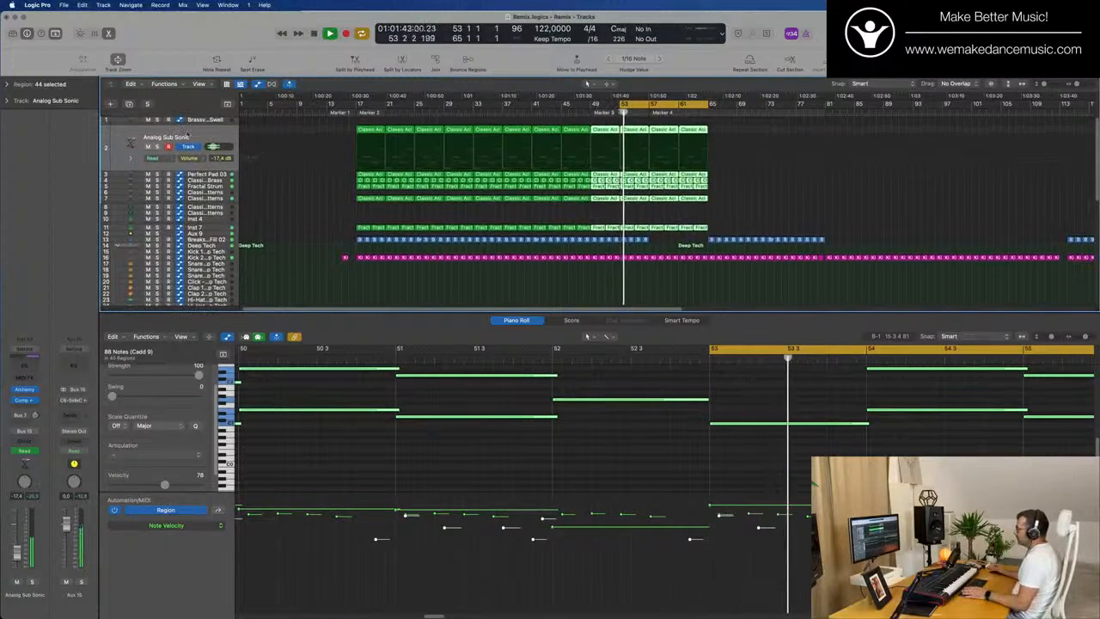
- Set the automation mode of the Classic Acid Patterns track (track 7) to Touch
{"action": "left_click", "coordinate": [188, 133]}
{"action": "key", "text": "space"}
{"action": "left_click", "coordinate": [220, 229]}
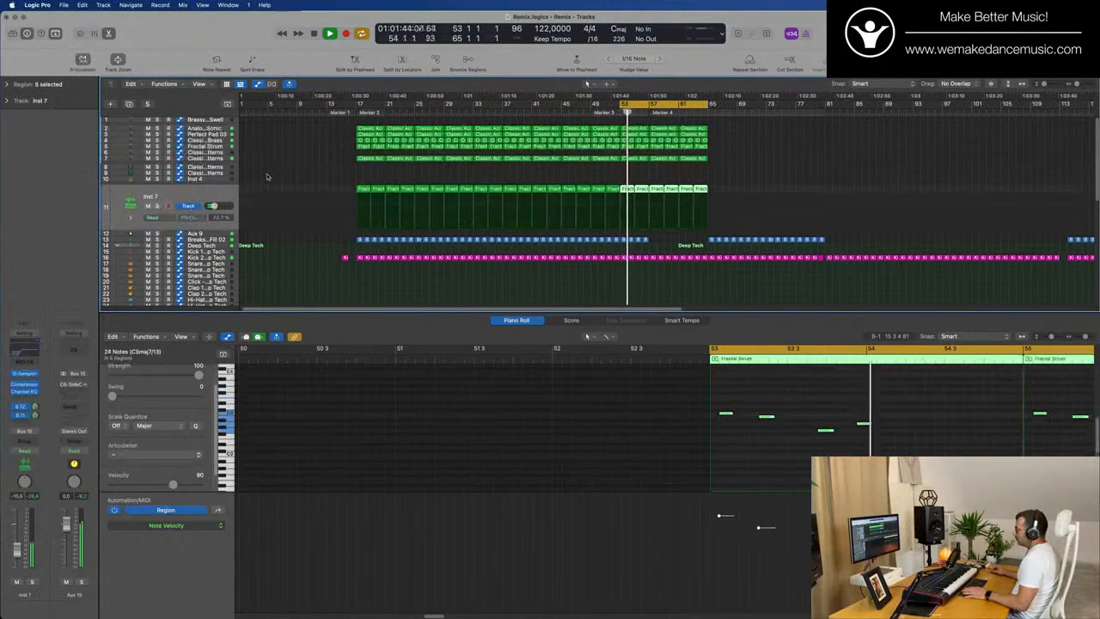
{"action": "left_click", "coordinate": [215, 158]}
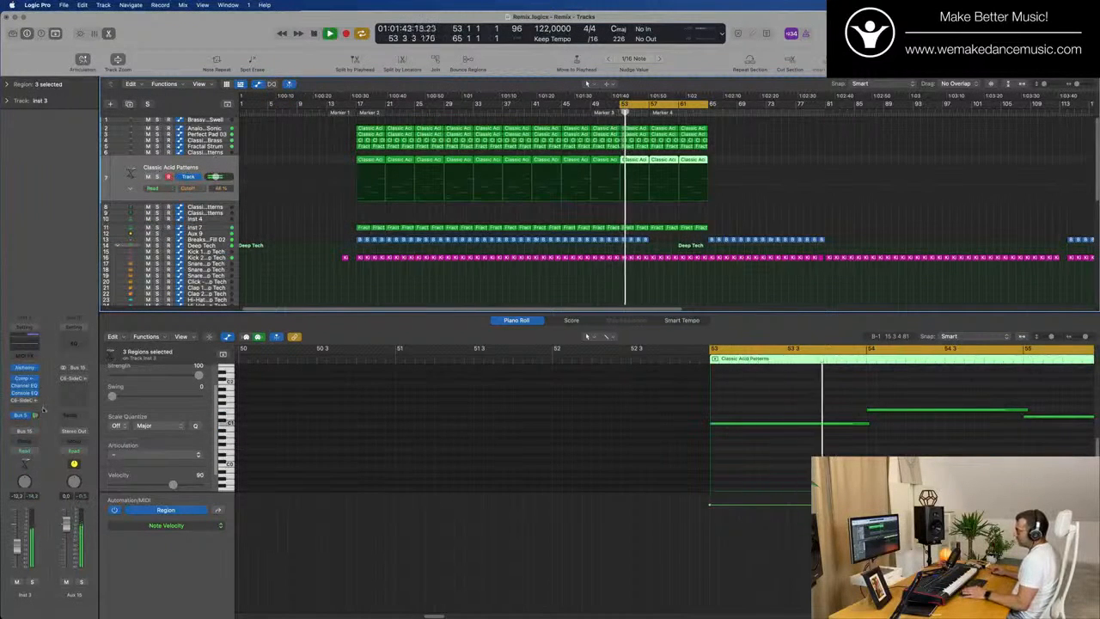
{"action": "left_click", "coordinate": [26, 453]}
{"action": "left_click", "coordinate": [25, 463]}
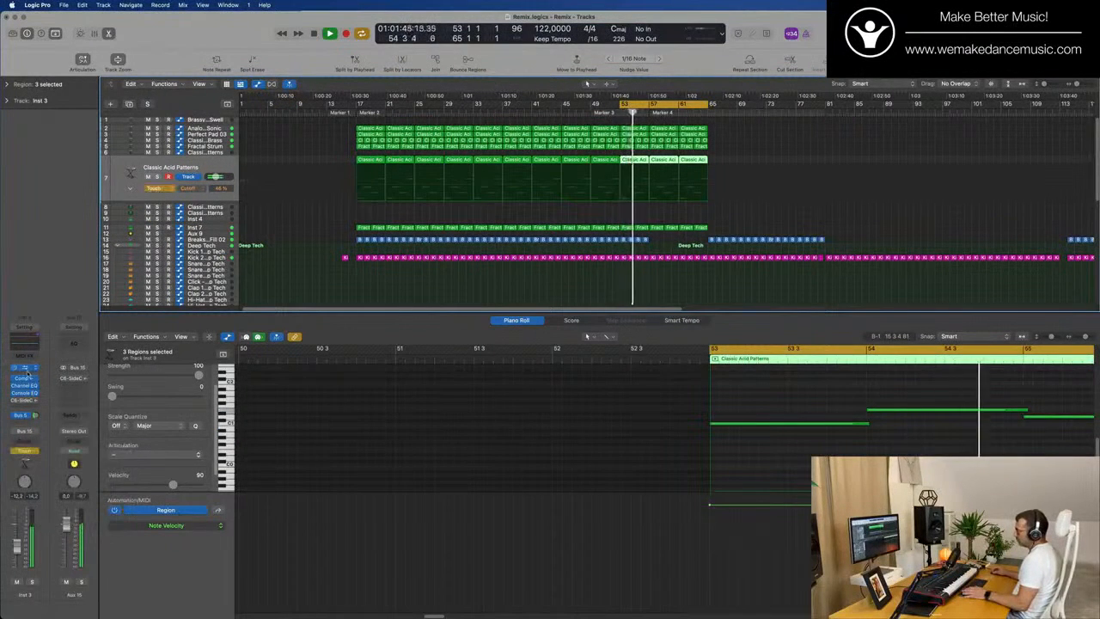
- Record a cutoff drop from the track's Alchemy synth as automation around bar 53
{"action": "left_click", "coordinate": [25, 368]}
{"action": "key", "text": "Return"}
{"action": "left_click_drag", "start_coordinate": [481, 465], "coordinate": [481, 492]}
{"action": "left_click", "coordinate": [221, 172]}
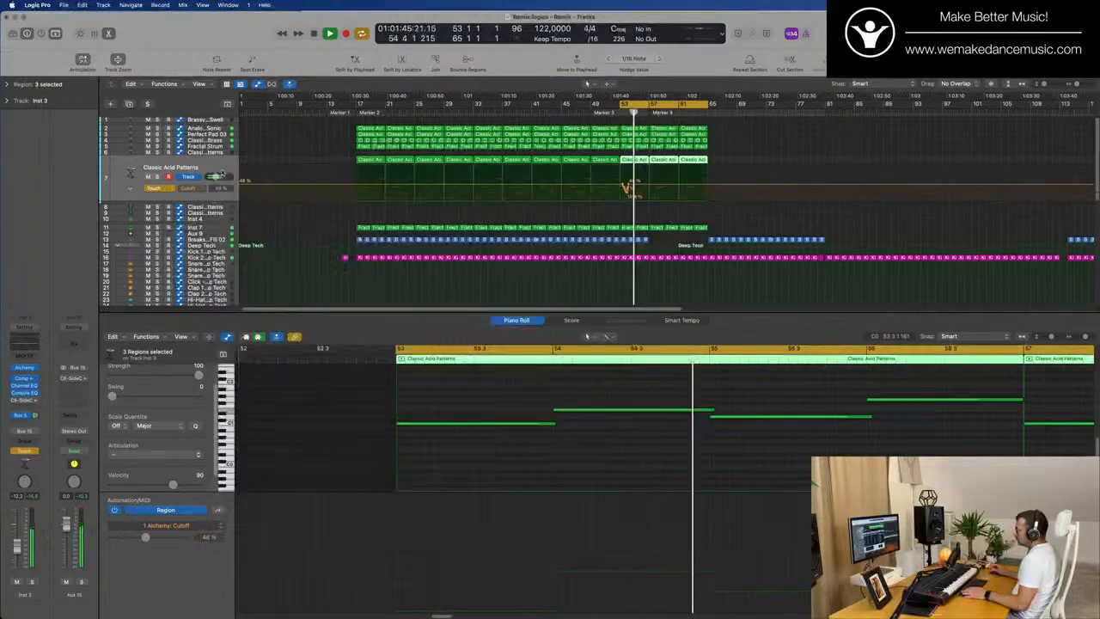
- Draw track 7's cutoff automation falling from 46 % near bar 51 to 0 % just before bar 53, and play it
{"action": "left_click", "coordinate": [630, 187]}
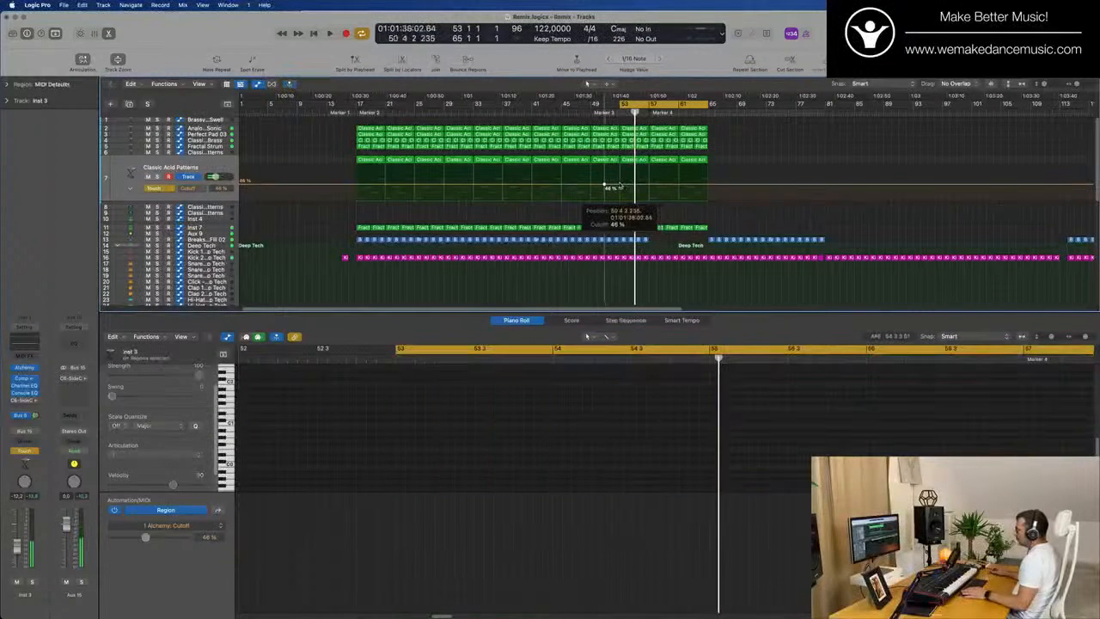
{"action": "left_click_drag", "start_coordinate": [616, 185], "coordinate": [617, 197]}
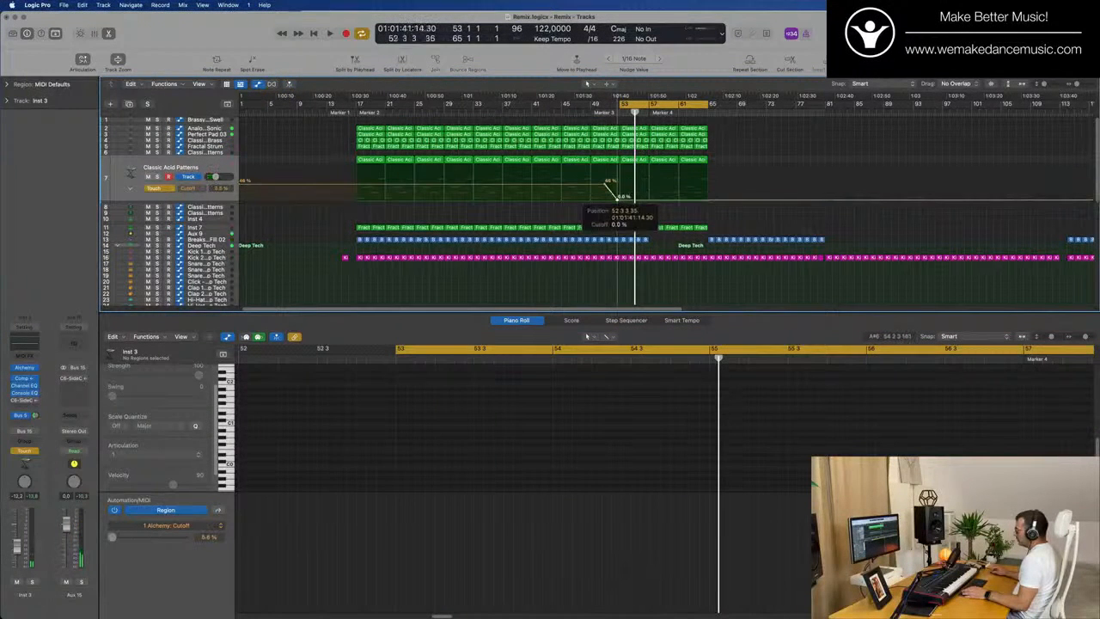
{"action": "key", "text": "space"}
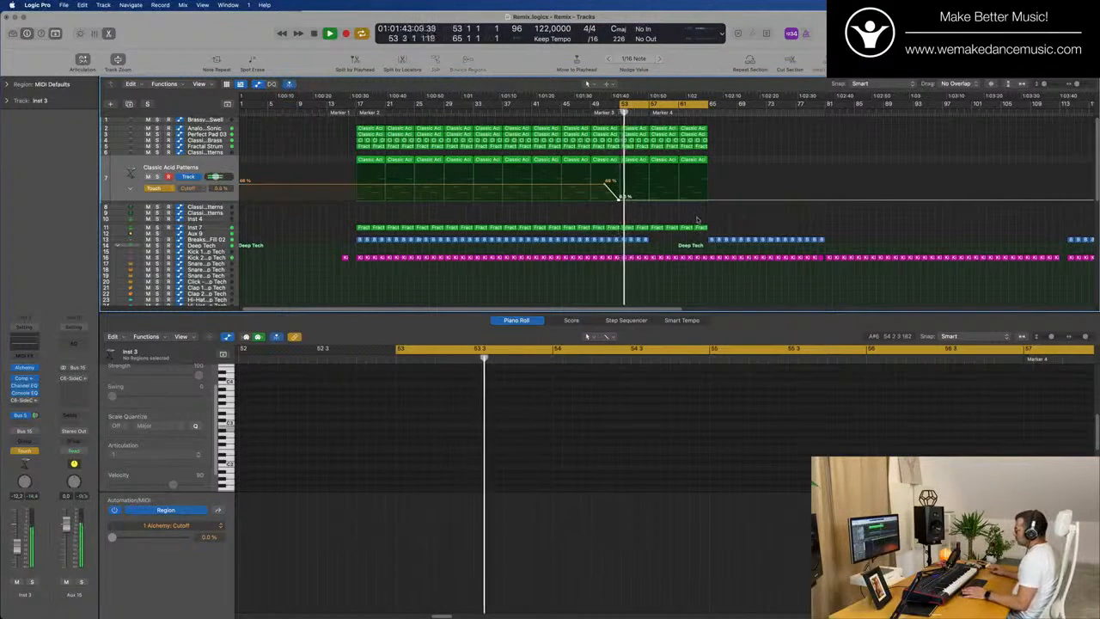
- Delete the four Inst 7 Fractal Strum regions between bars 53 and 61
{"action": "left_click_drag", "start_coordinate": [623, 218], "coordinate": [671, 230]}
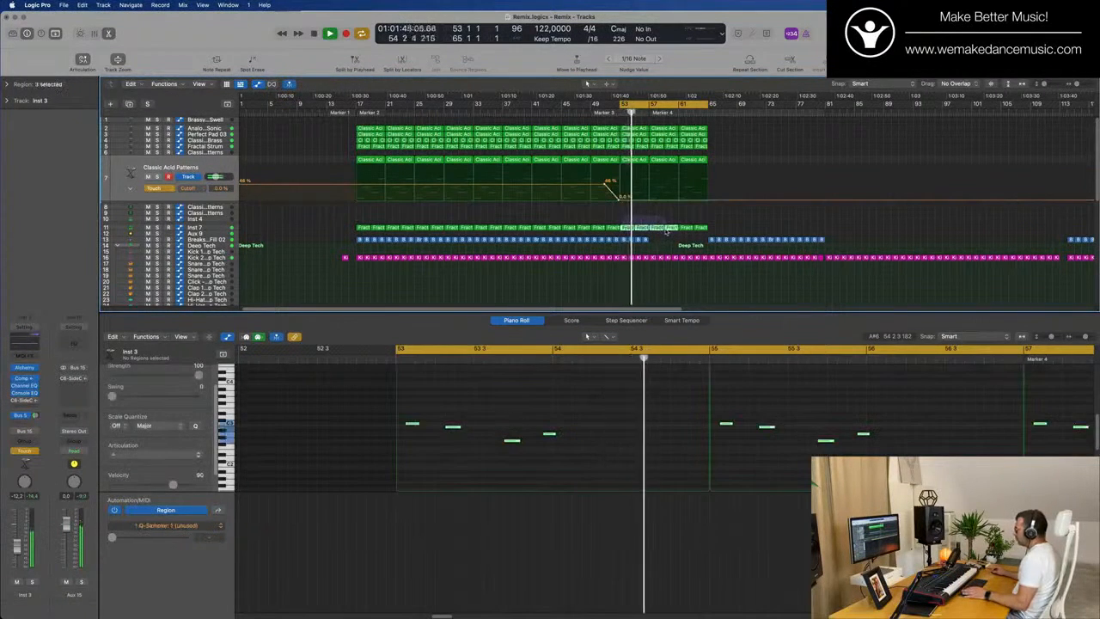
{"action": "key", "text": "Delete"}
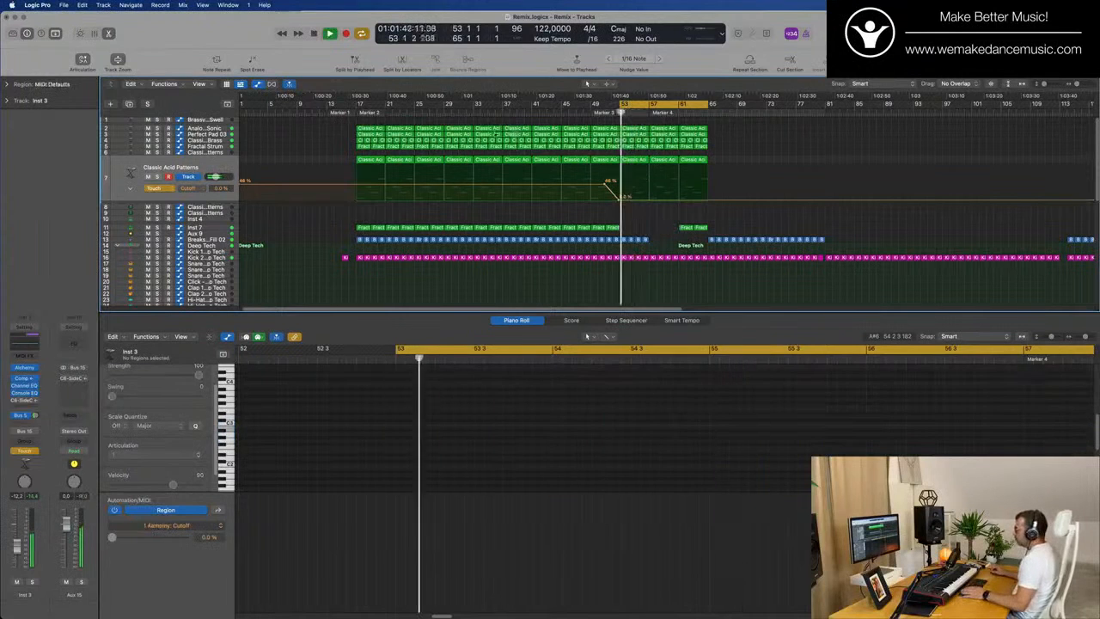
- Delete the Classic 80s Synth Brass regions on track 4 from bar 53 through bar 65
{"action": "key", "text": "space"}
{"action": "left_click", "coordinate": [634, 135]}
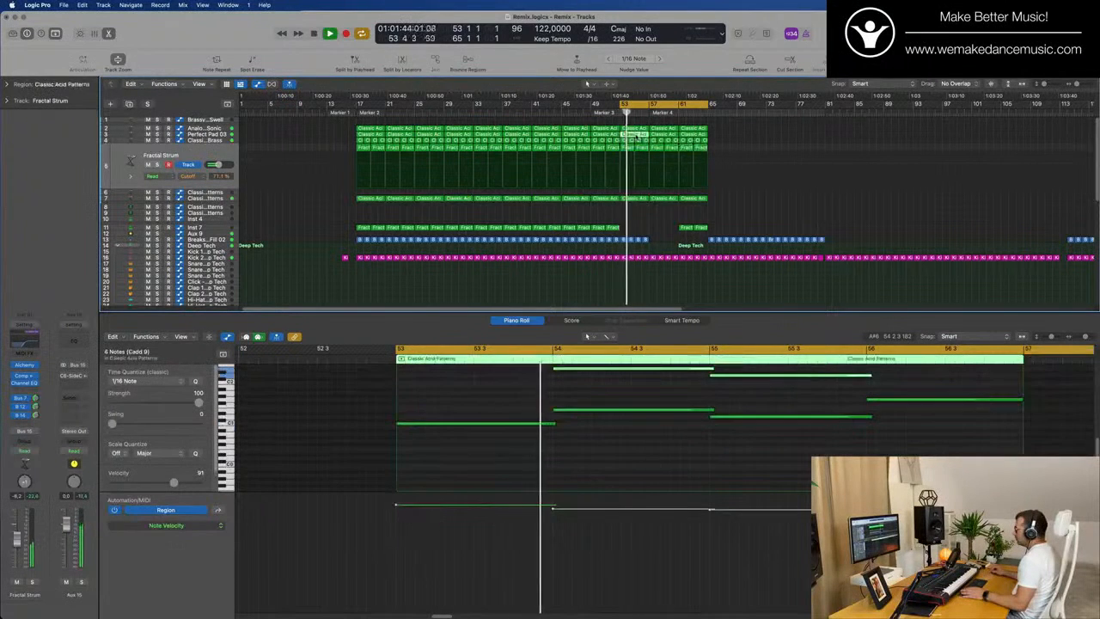
{"action": "left_click", "coordinate": [625, 140]}
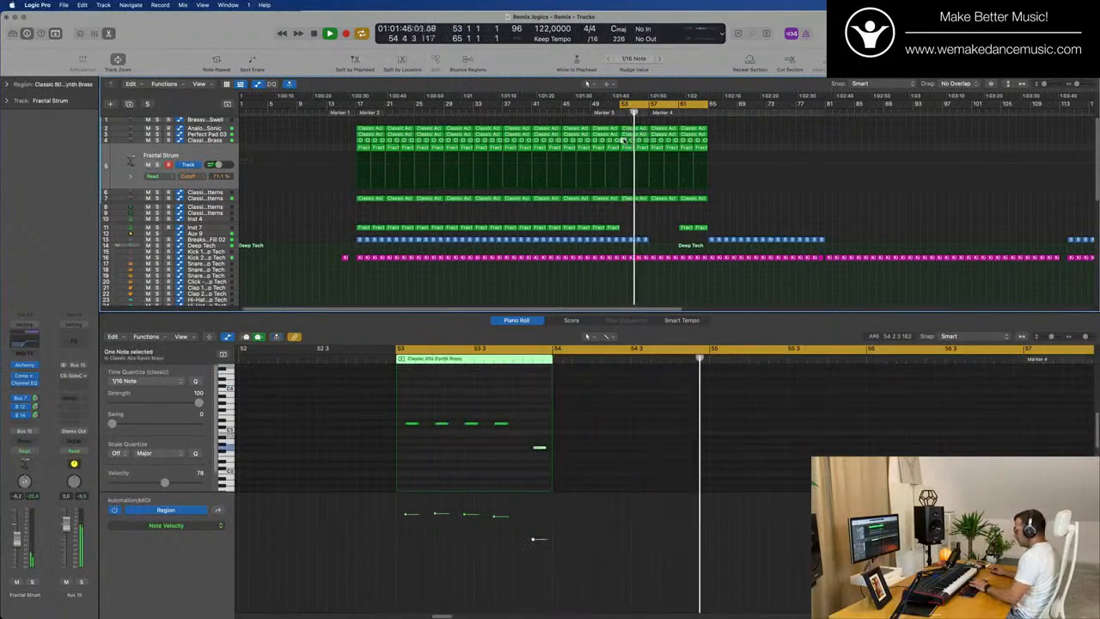
{"action": "key", "text": "Delete"}
{"action": "left_click_drag", "start_coordinate": [714, 140], "coordinate": [630, 141]}
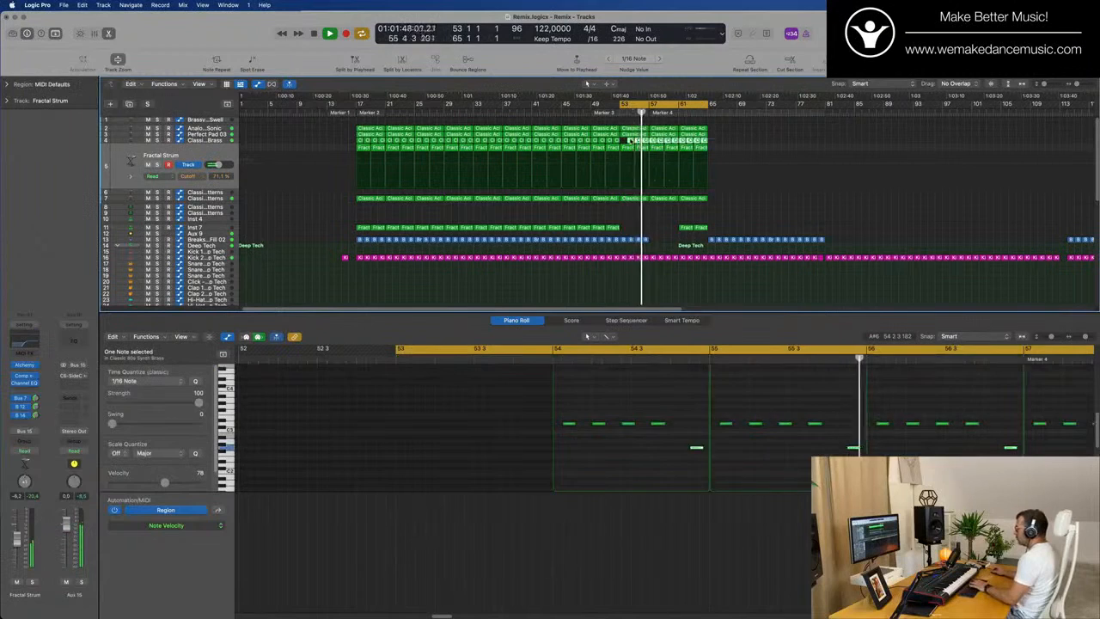
{"action": "key", "text": "Delete"}
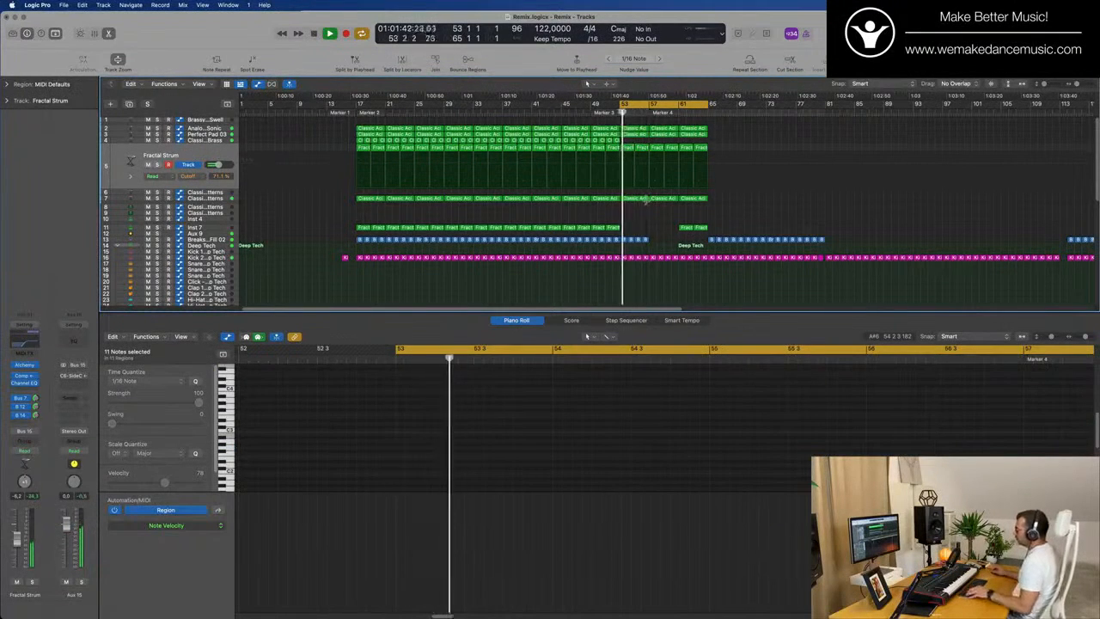
- Try playing the breakdown without the two Fractal Strum regions on track 5 between bars 53 and 57
{"action": "scroll", "coordinate": [660, 199], "scroll_direction": "up", "scroll_amount": 2}
{"action": "scroll", "coordinate": [668, 180], "scroll_direction": "down", "scroll_amount": 2}
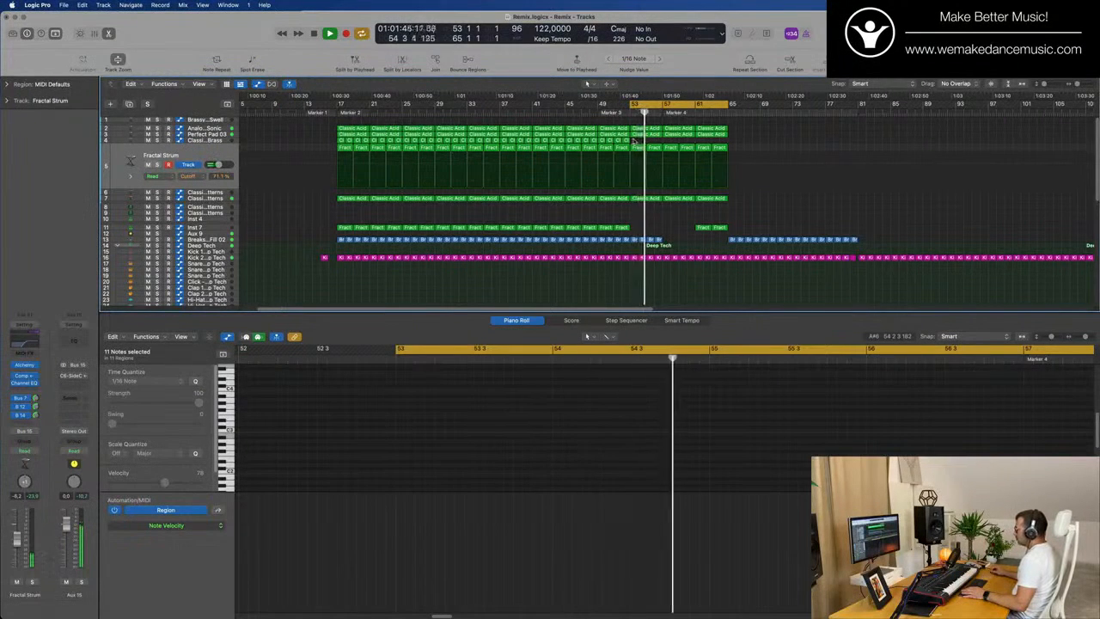
{"action": "left_click", "coordinate": [641, 147]}
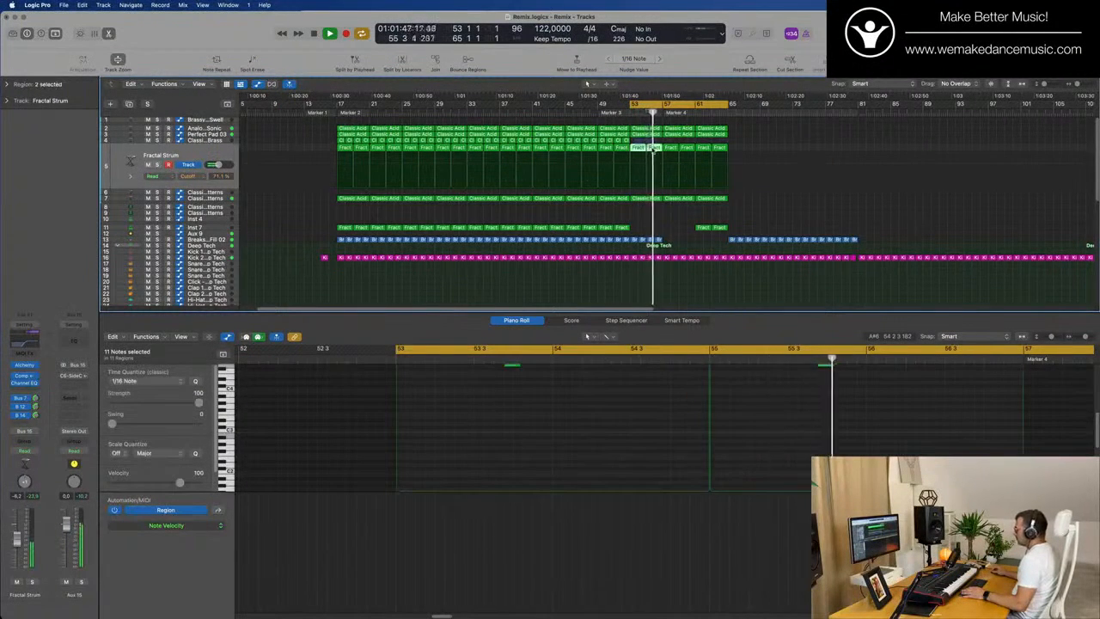
{"action": "key", "text": "Delete"}
{"action": "key", "text": "space"}
{"action": "key", "text": "space"}
{"action": "scroll", "coordinate": [677, 217], "scroll_direction": "up", "scroll_amount": 2}
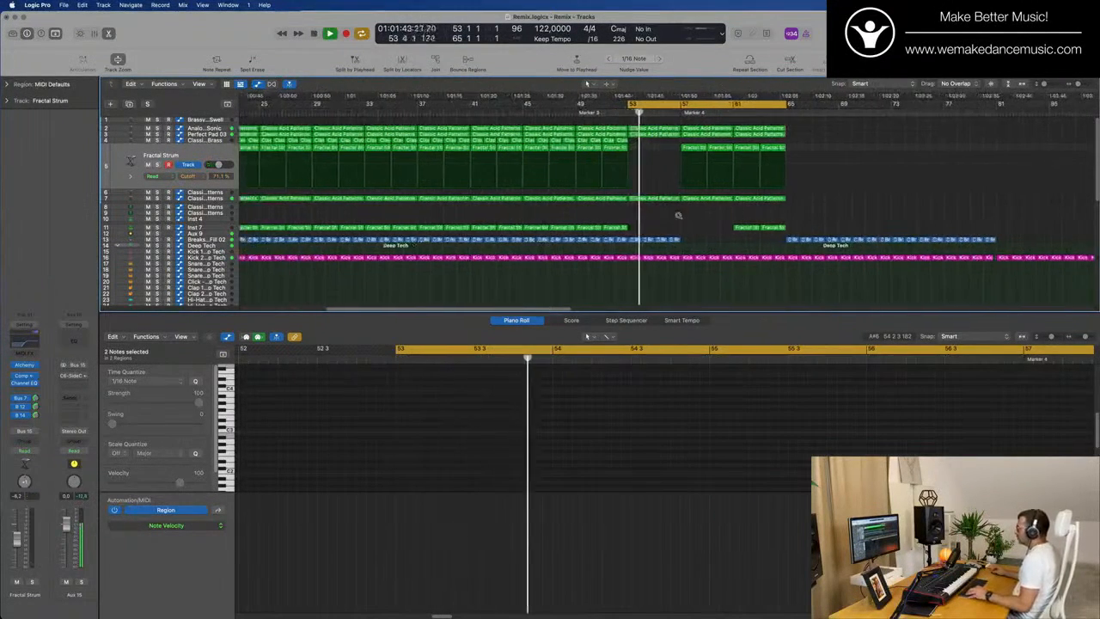
{"action": "scroll", "coordinate": [679, 214], "scroll_direction": "down", "scroll_amount": 3}
{"action": "scroll", "coordinate": [495, 174], "scroll_direction": "up", "scroll_amount": 2}
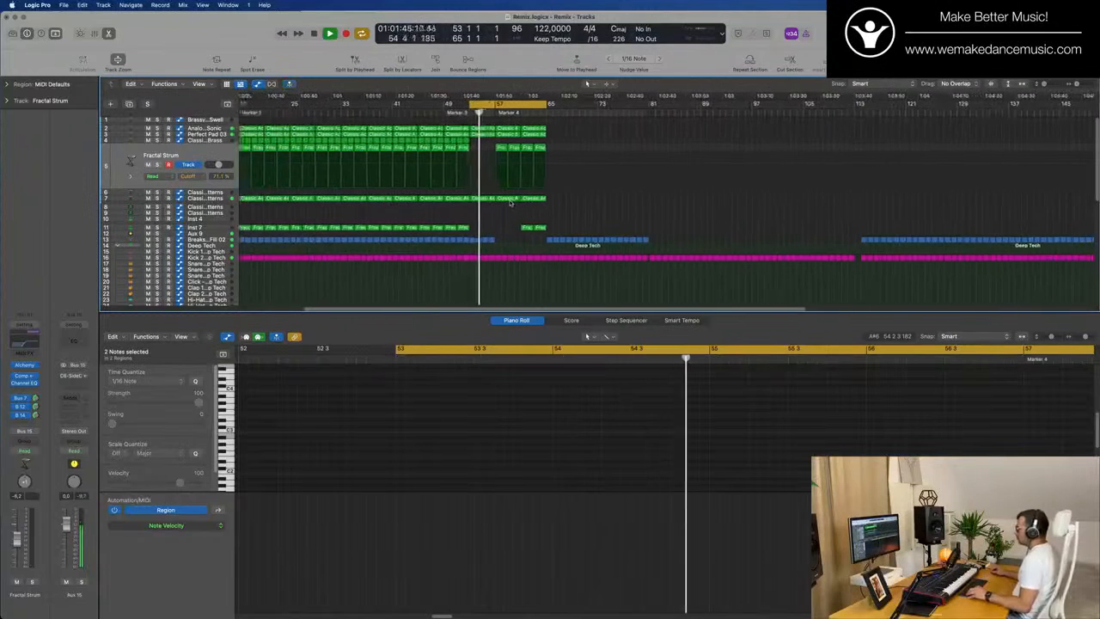
{"action": "key", "text": "space"}
{"action": "key", "text": "super+z"}
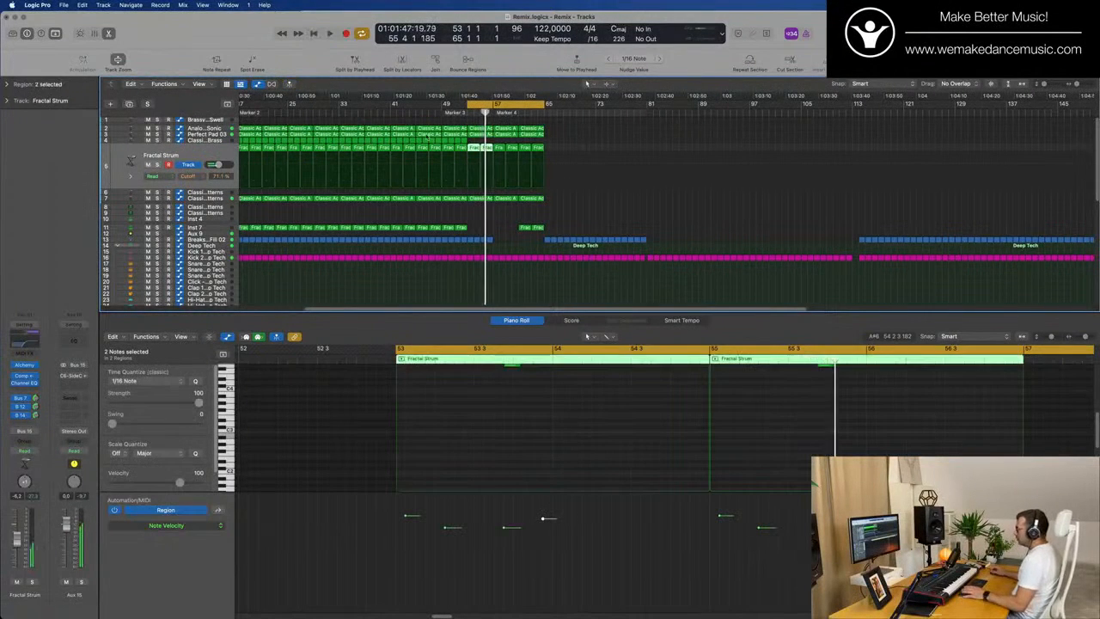
- Delete the two Fractal Strum regions on track 5 between bars 57 and 61 while playing the breakdown
{"action": "left_click", "coordinate": [193, 158]}
{"action": "key", "text": "space"}
{"action": "key", "text": "space"}
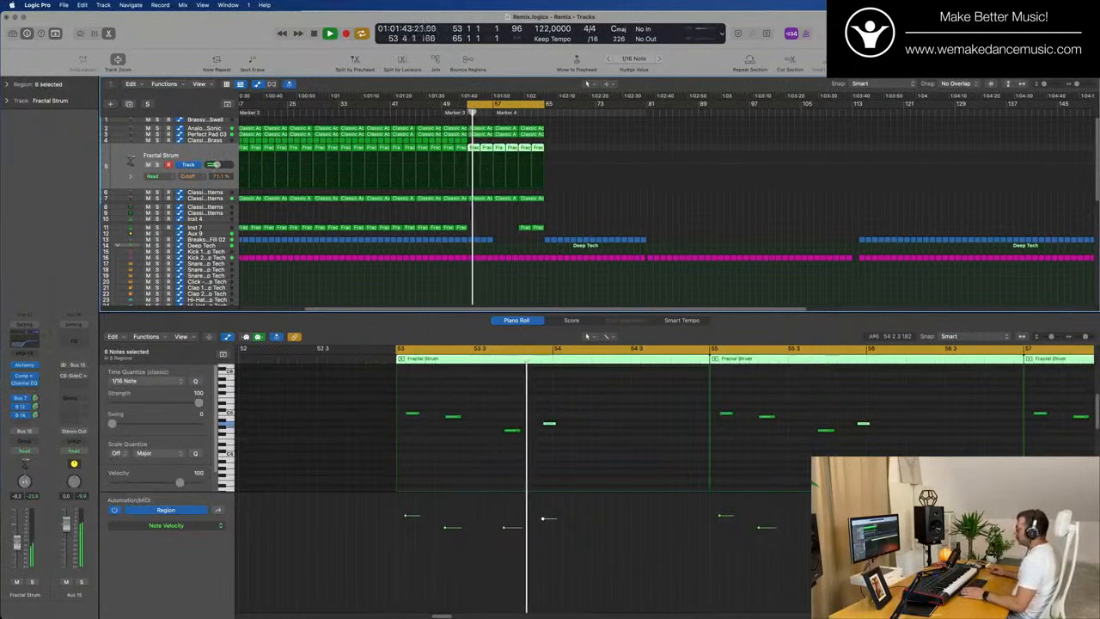
{"action": "scroll", "coordinate": [504, 149], "scroll_direction": "up", "scroll_amount": 2}
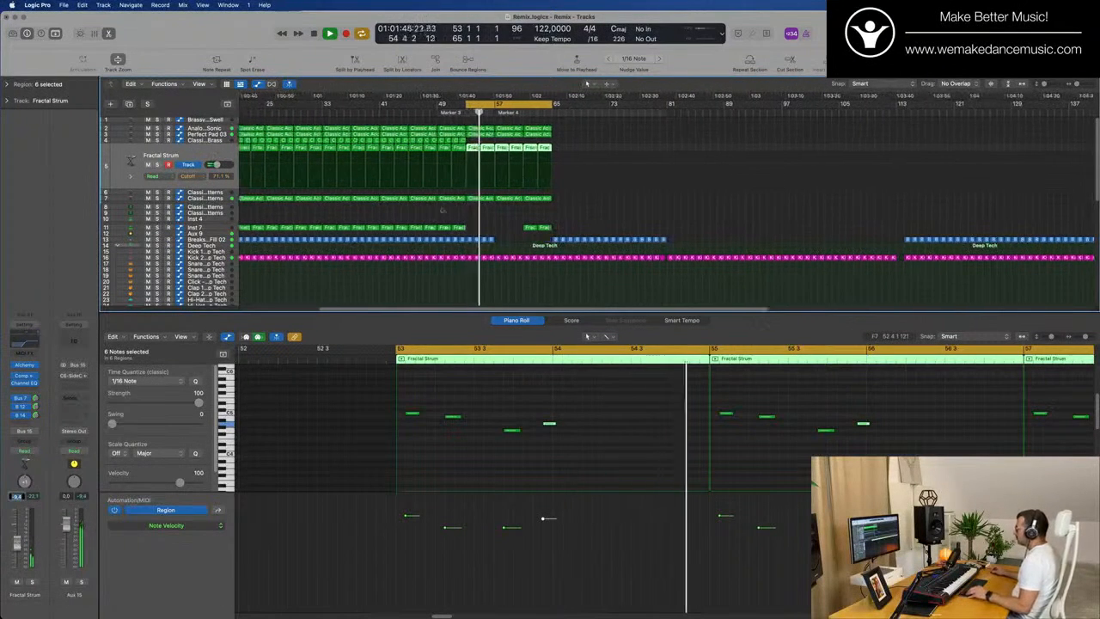
{"action": "left_click", "coordinate": [505, 148]}
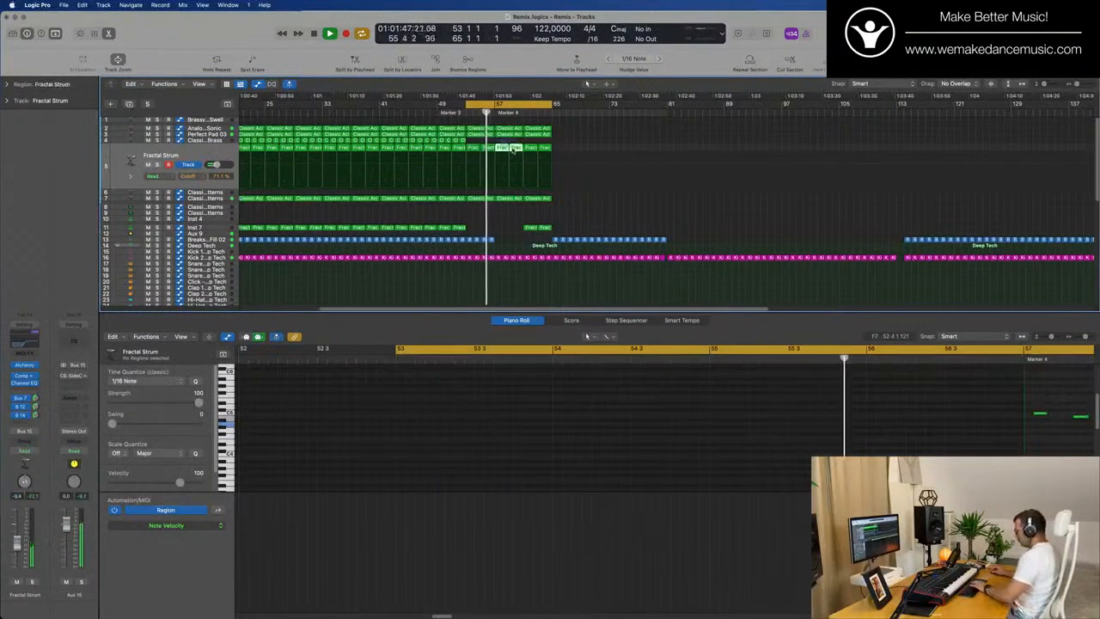
{"action": "key", "text": "Delete"}
{"action": "scroll", "coordinate": [472, 213], "scroll_direction": "up", "scroll_amount": 1}
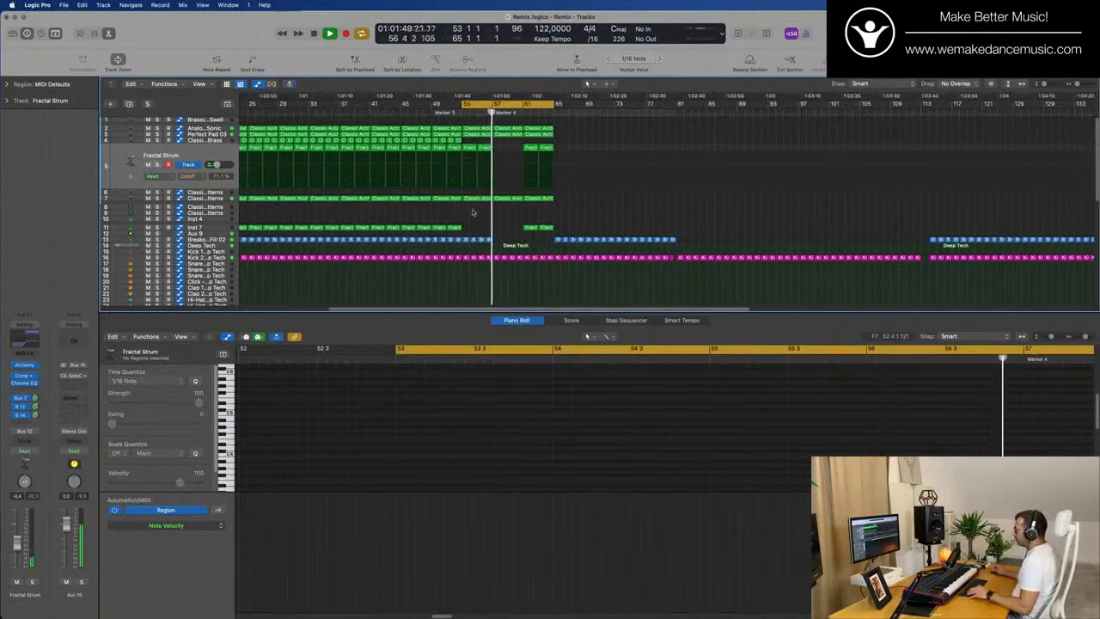
{"action": "scroll", "coordinate": [468, 215], "scroll_direction": "up", "scroll_amount": 2}
{"action": "scroll", "coordinate": [525, 184], "scroll_direction": "down", "scroll_amount": 3}
{"action": "scroll", "coordinate": [562, 211], "scroll_direction": "up", "scroll_amount": 2}
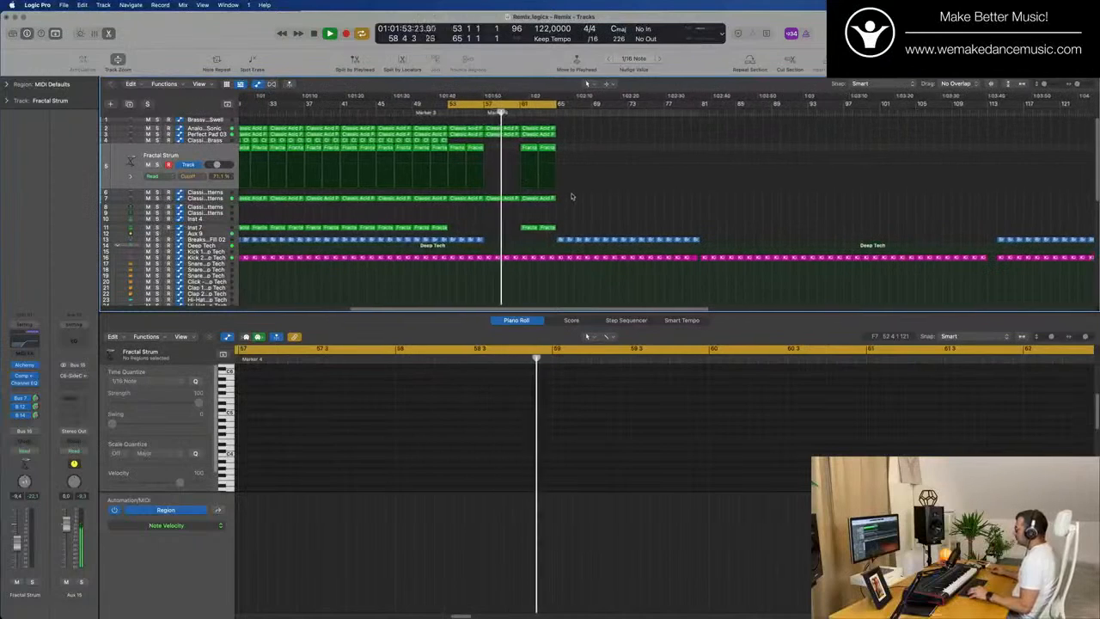
- Set the automation mode of the Classic Acid Patterns track (track 7) to Read
{"action": "left_click", "coordinate": [208, 199]}
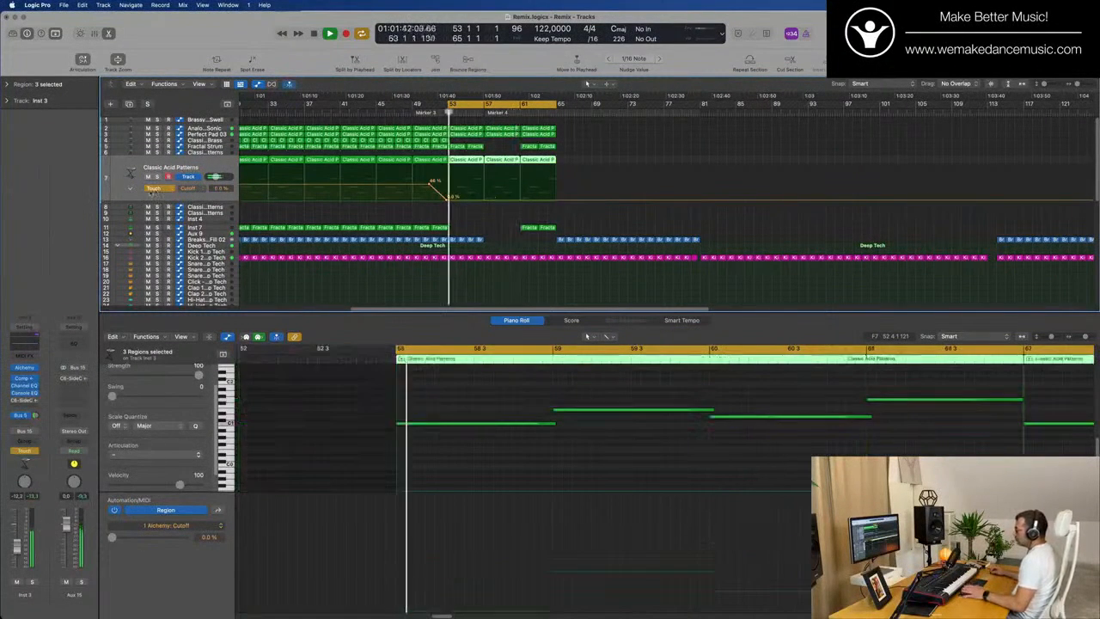
{"action": "left_click", "coordinate": [153, 187]}
{"action": "left_click", "coordinate": [163, 180]}
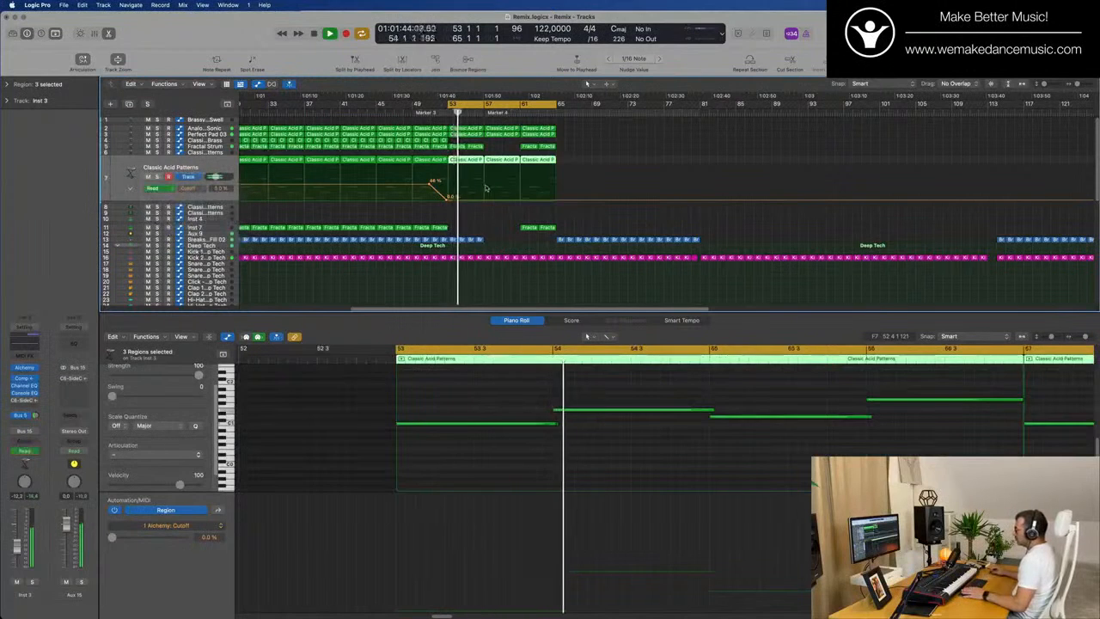
- Draw track 7's cutoff automation rising from 0 % at bar 57 to 100 % at about bar 61
{"action": "left_click", "coordinate": [485, 200]}
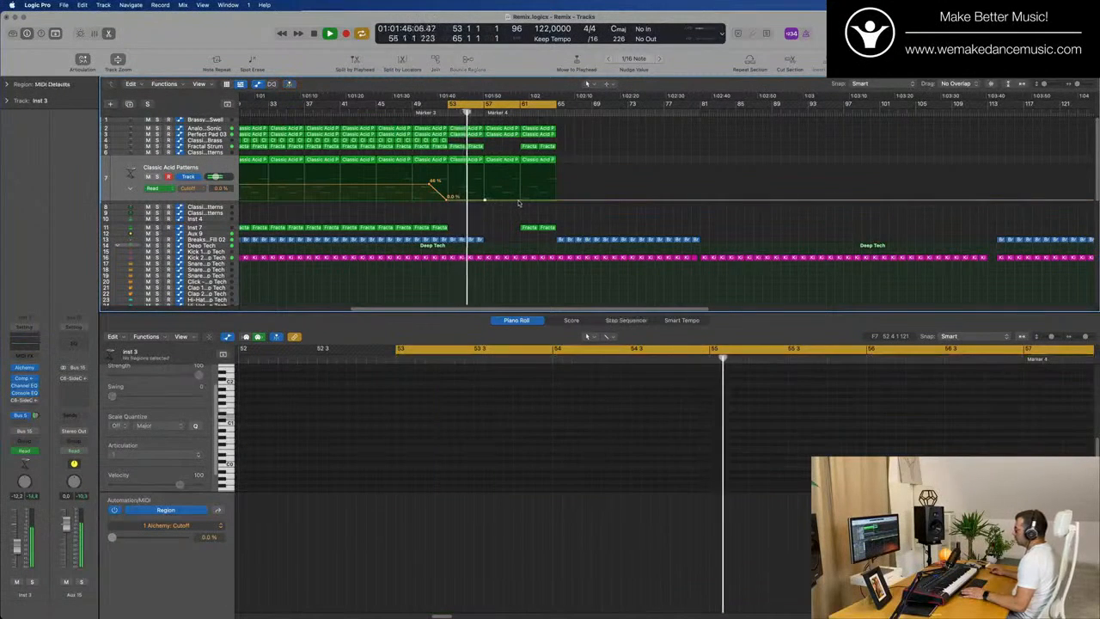
{"action": "left_click_drag", "start_coordinate": [518, 200], "coordinate": [519, 163]}
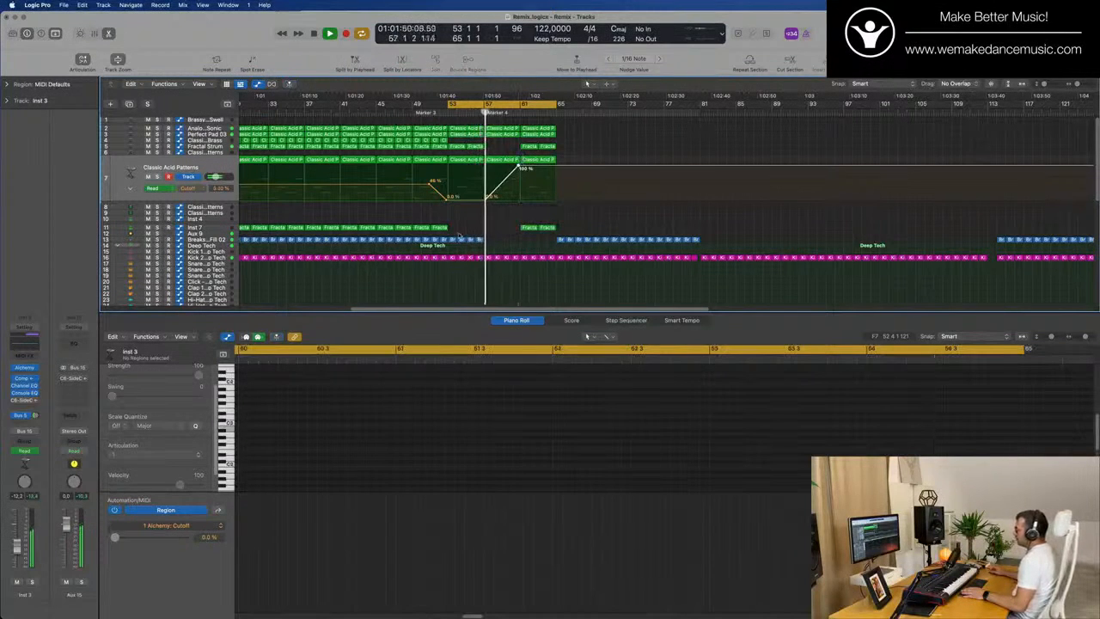
{"action": "scroll", "coordinate": [472, 233], "scroll_direction": "up", "scroll_amount": 5}
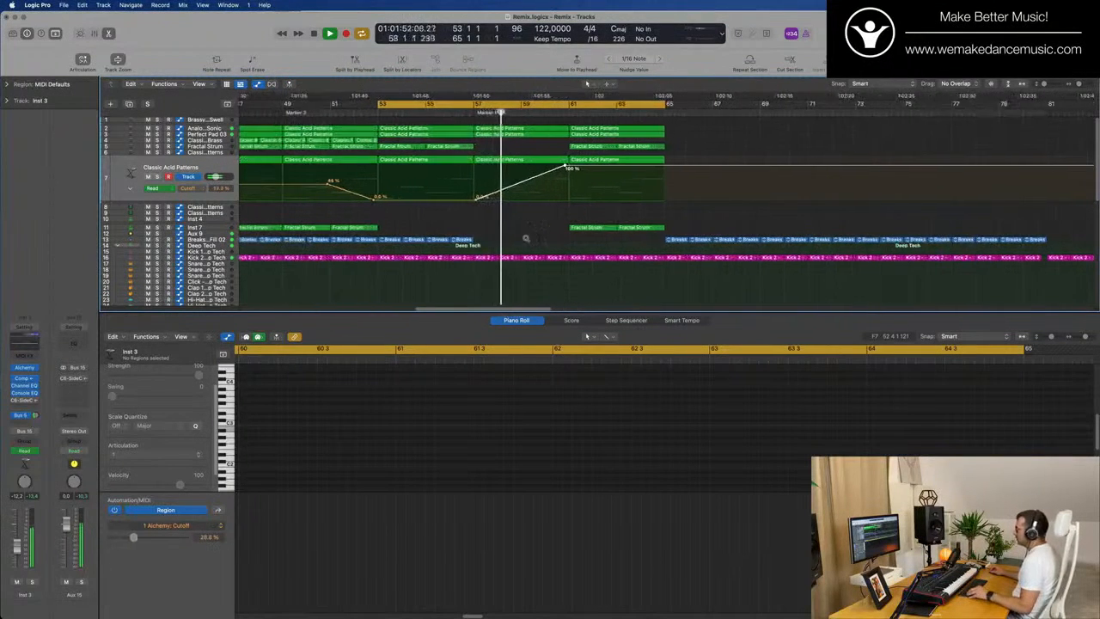
{"action": "scroll", "coordinate": [525, 239], "scroll_direction": "down", "scroll_amount": 1}
{"action": "left_click_drag", "start_coordinate": [577, 167], "coordinate": [582, 166]}
{"action": "key", "text": "super+Left"}
{"action": "key", "text": "super+Left"}
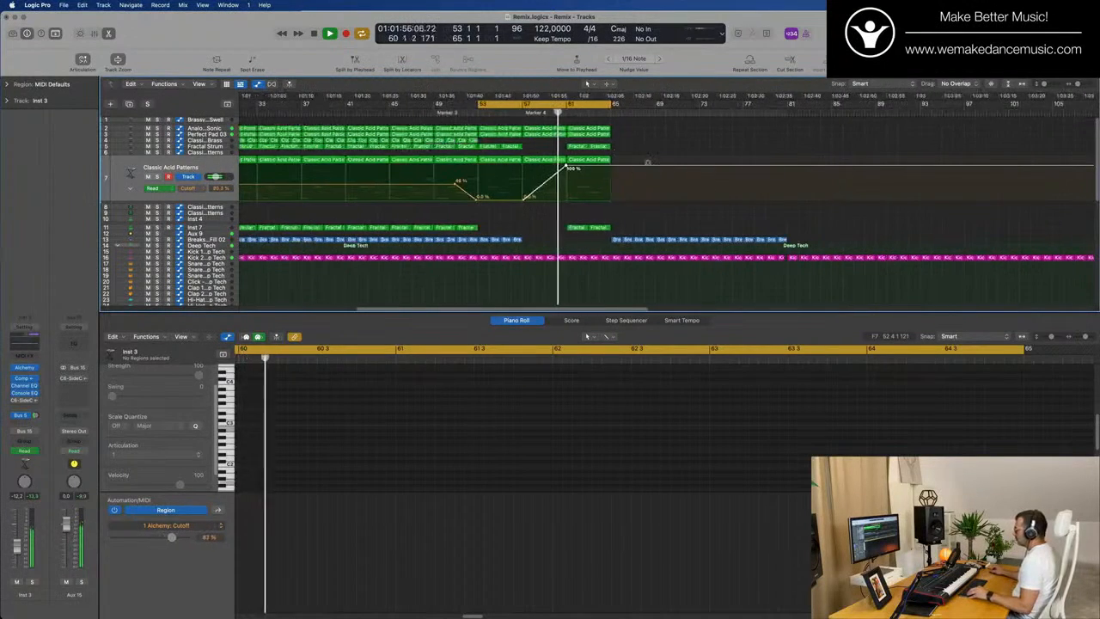
- Copy the regions on tracks 2 and 3 between bars 61 and 65 to bar 65
{"action": "scroll", "coordinate": [607, 225], "scroll_direction": "down", "scroll_amount": 3}
{"action": "scroll", "coordinate": [607, 224], "scroll_direction": "left", "scroll_amount": 3}
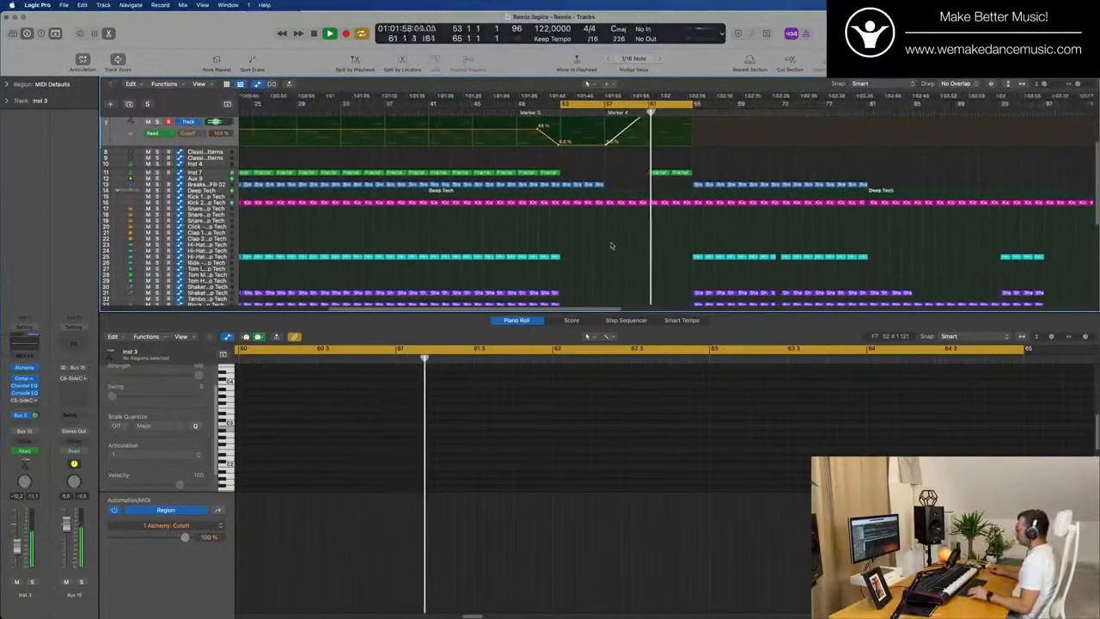
{"action": "scroll", "coordinate": [716, 205], "scroll_direction": "up", "scroll_amount": 3}
{"action": "key", "text": "super+Left"}
{"action": "scroll", "coordinate": [719, 200], "scroll_direction": "left", "scroll_amount": 3}
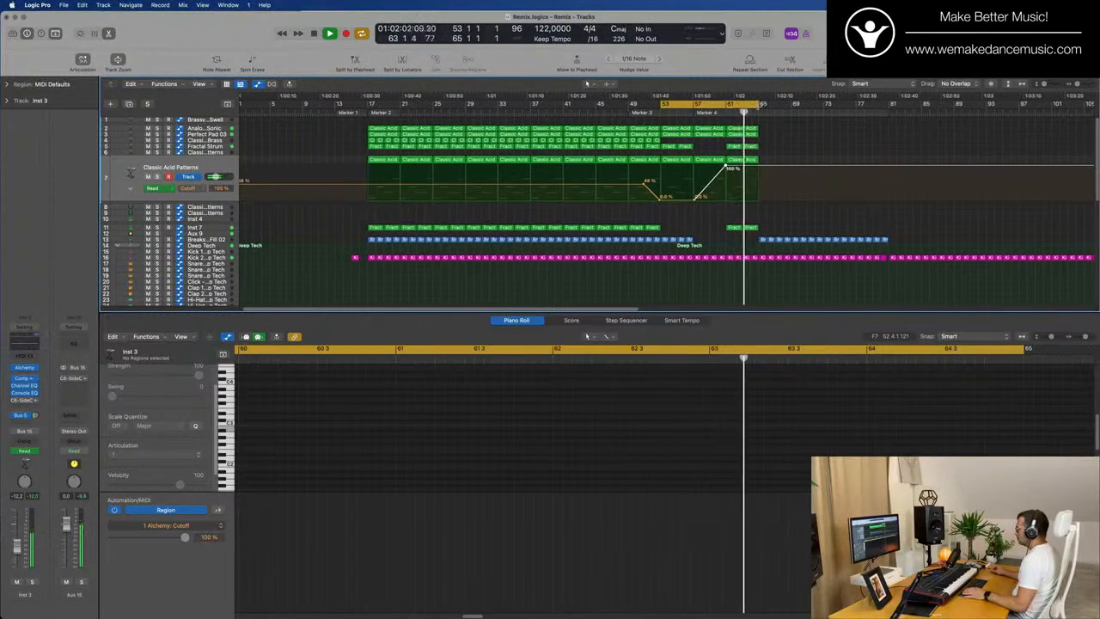
{"action": "key", "text": "super+Left"}
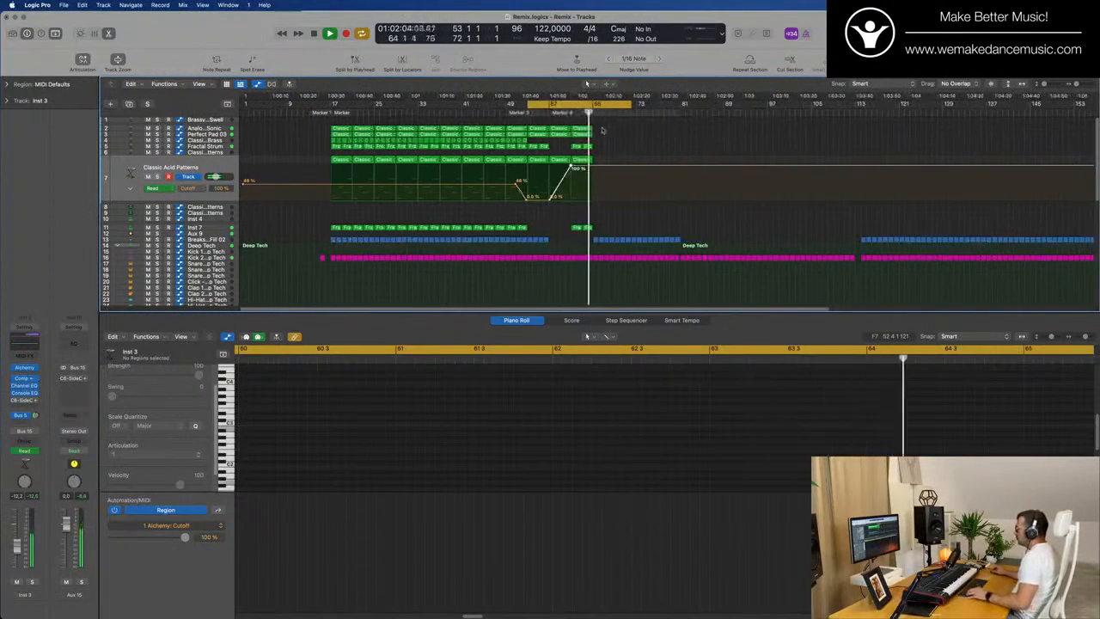
{"action": "left_click_drag", "start_coordinate": [608, 130], "coordinate": [582, 135]}
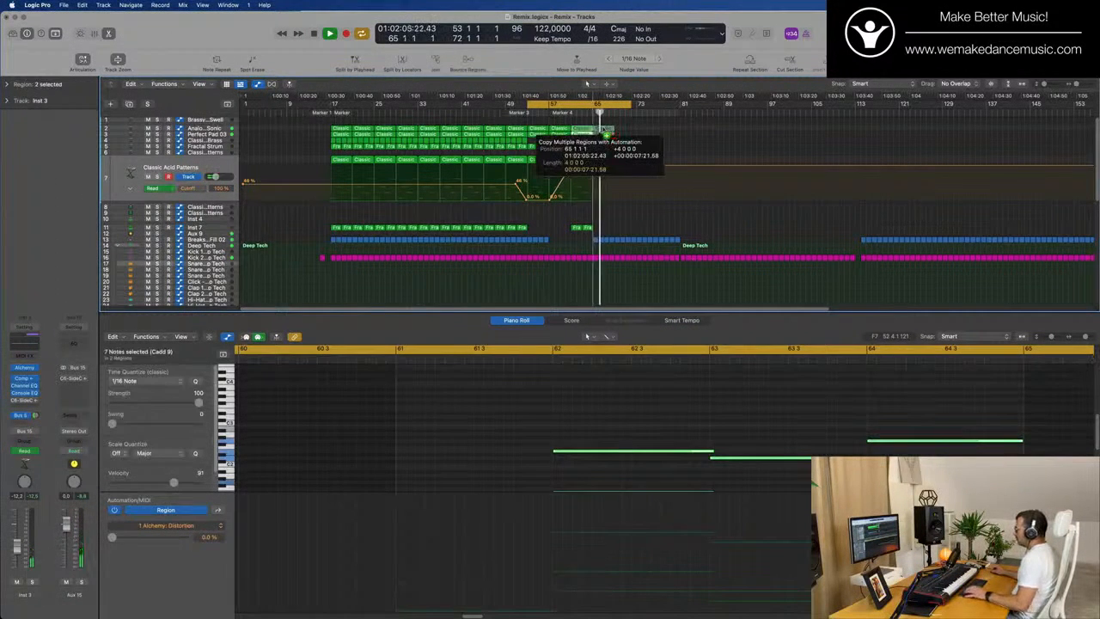
{"action": "left_click_drag", "start_coordinate": [640, 147], "coordinate": [643, 143]}
{"action": "key", "text": "super+Right"}
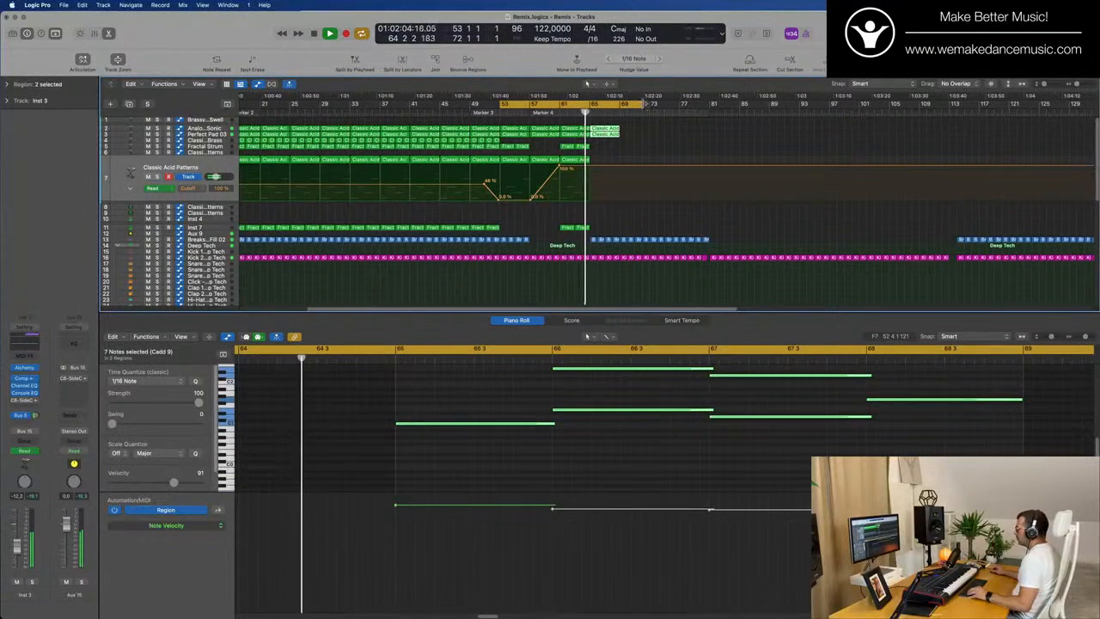
- Set the end of the cycle range to bar 69 and play the newly added section
{"action": "left_click_drag", "start_coordinate": [644, 104], "coordinate": [624, 104]}
{"action": "scroll", "coordinate": [680, 142], "scroll_direction": "up", "scroll_amount": 1}
{"action": "scroll", "coordinate": [655, 150], "scroll_direction": "down", "scroll_amount": 3}
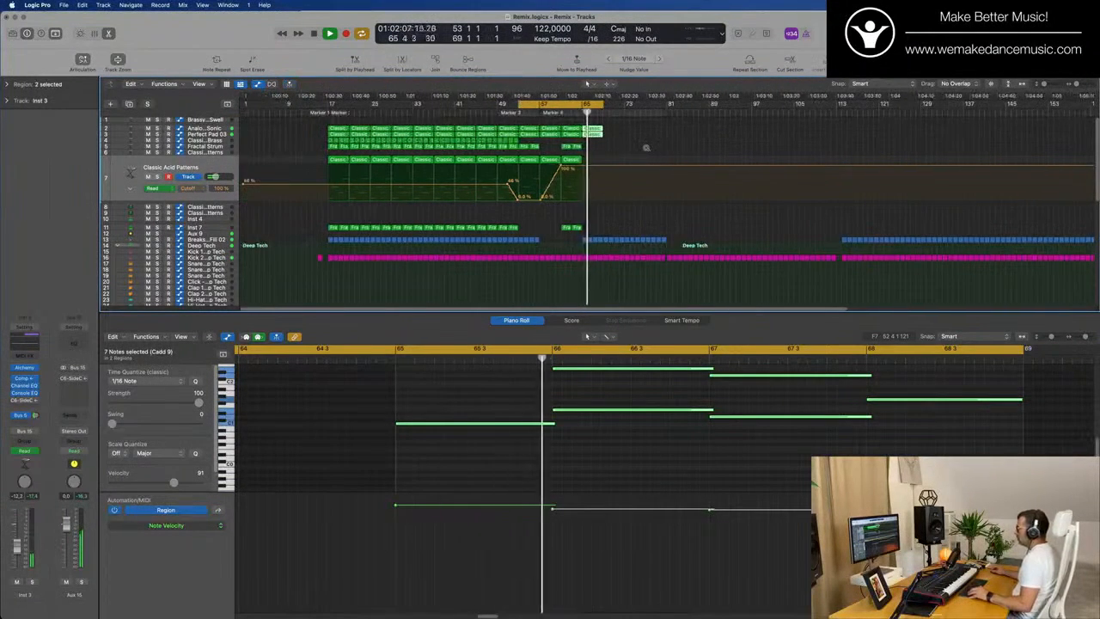
{"action": "scroll", "coordinate": [646, 147], "scroll_direction": "up", "scroll_amount": 4}
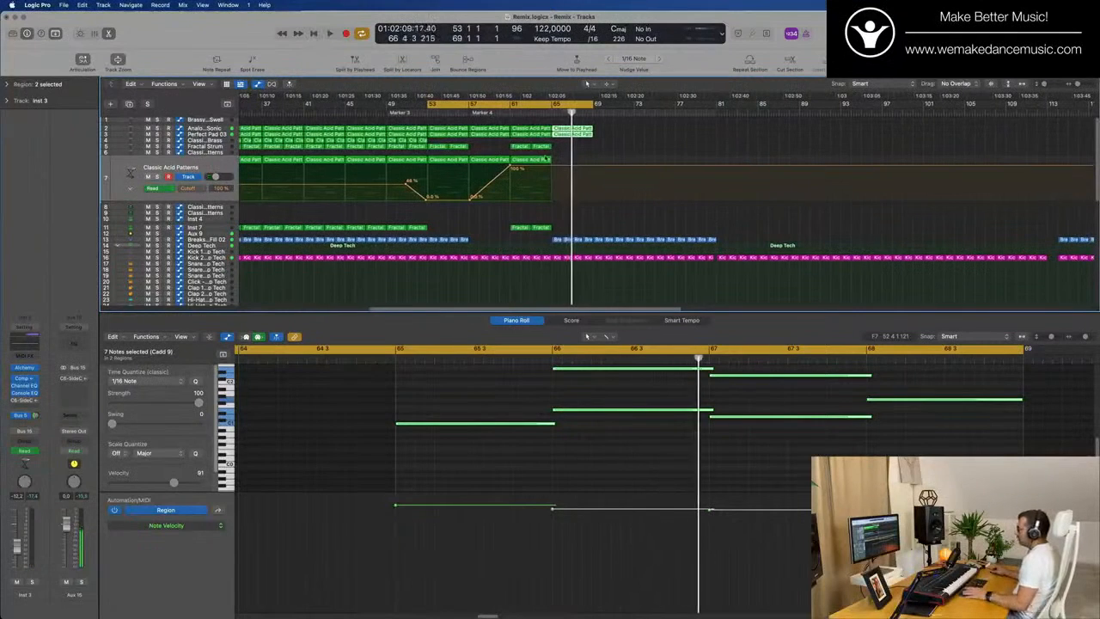
- Copy track 7's Classic Acid Patterns region from bar 61 to bar 65 and start playback at bar 65
{"action": "key", "text": "space"}
{"action": "left_click", "coordinate": [539, 160]}
{"action": "left_click_drag", "start_coordinate": [547, 160], "coordinate": [575, 167]}
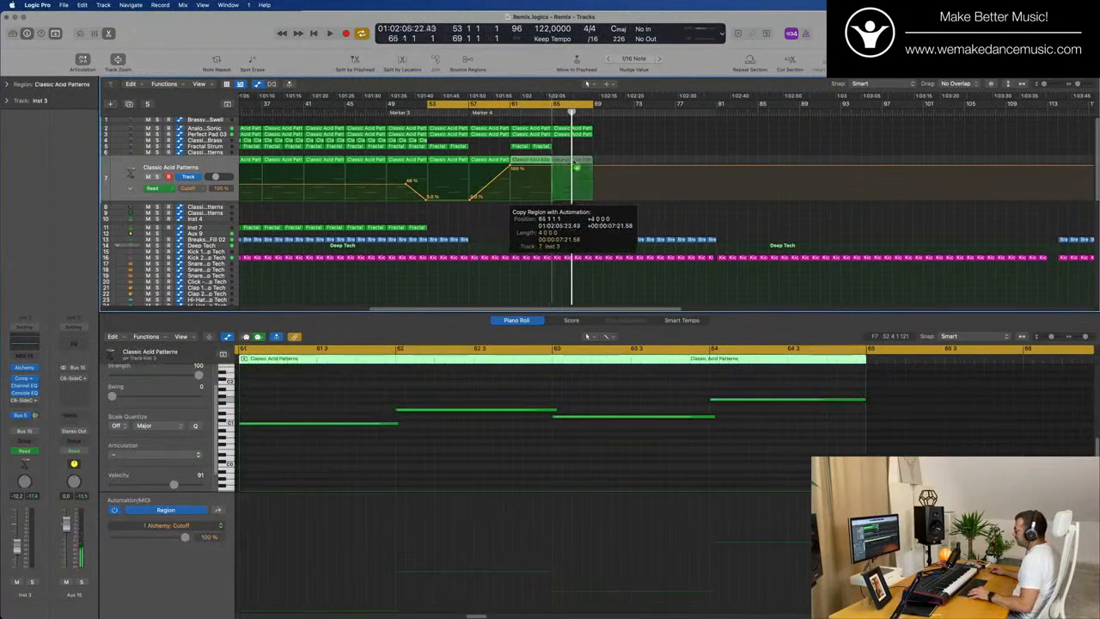
{"action": "double_click", "coordinate": [552, 113]}
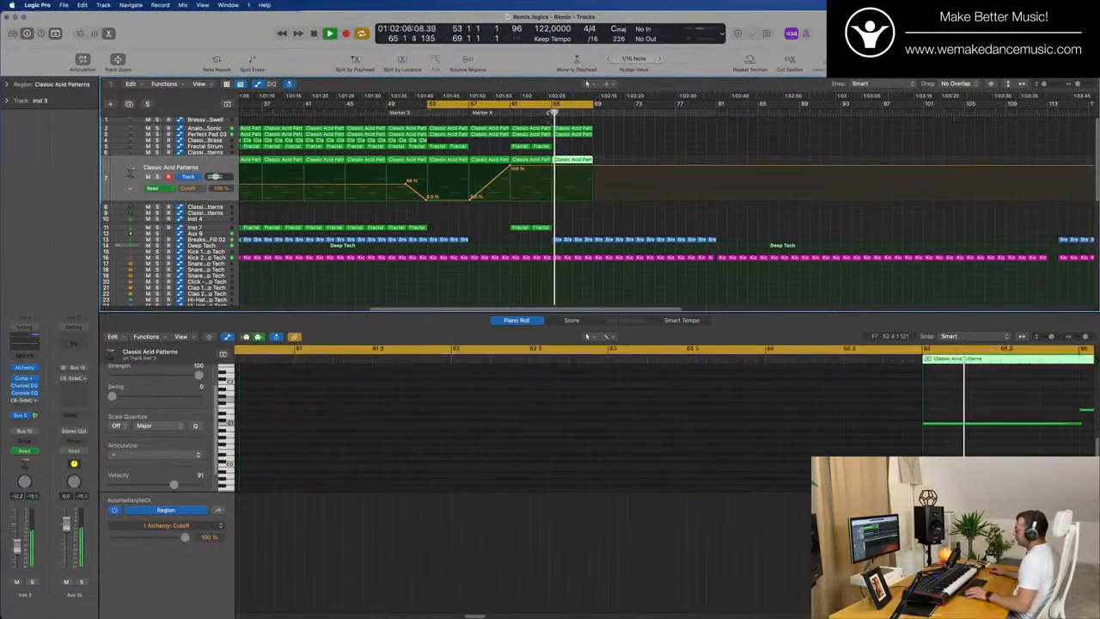
- Draw track 7's cutoff automation falling from 100 % at bar 65 to 0 % at about bar 69
{"action": "scroll", "coordinate": [596, 145], "scroll_direction": "up", "scroll_amount": 2}
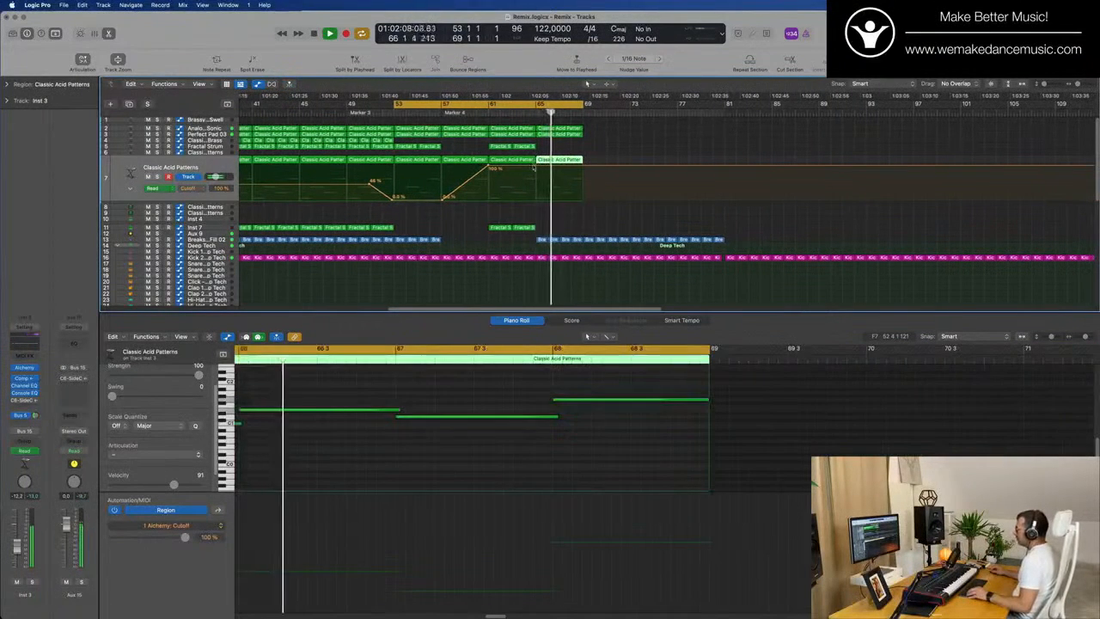
{"action": "left_click", "coordinate": [580, 169]}
{"action": "left_click_drag", "start_coordinate": [586, 168], "coordinate": [585, 196]}
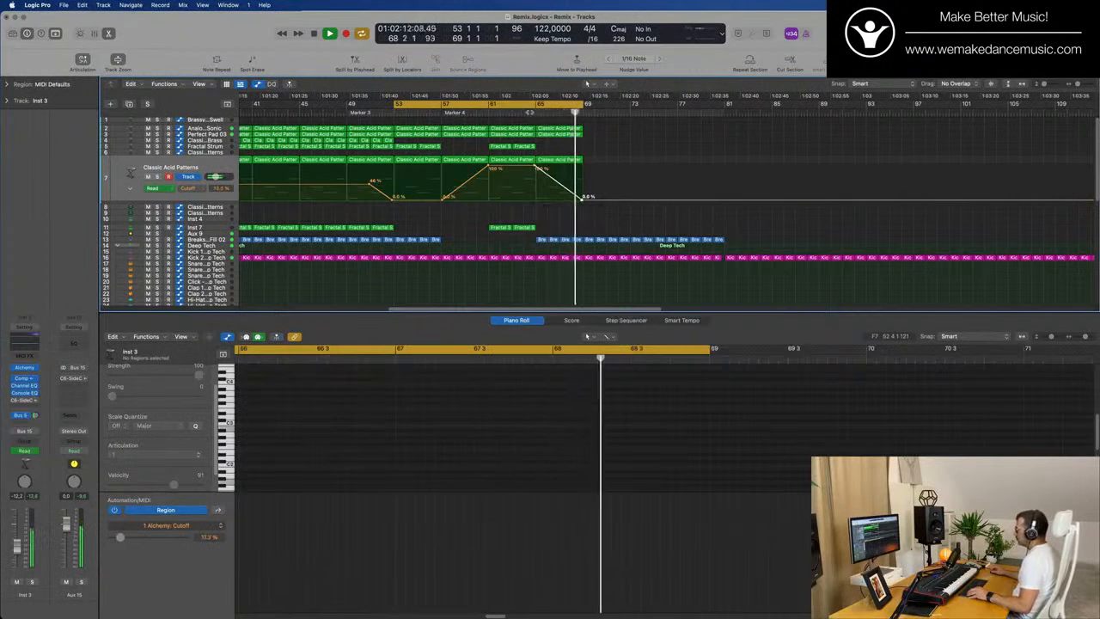
- Delete the Perfect Pad 03 track's region at bar 65 and restart playback from bar 53
{"action": "left_click", "coordinate": [557, 136]}
{"action": "key", "text": "Delete"}
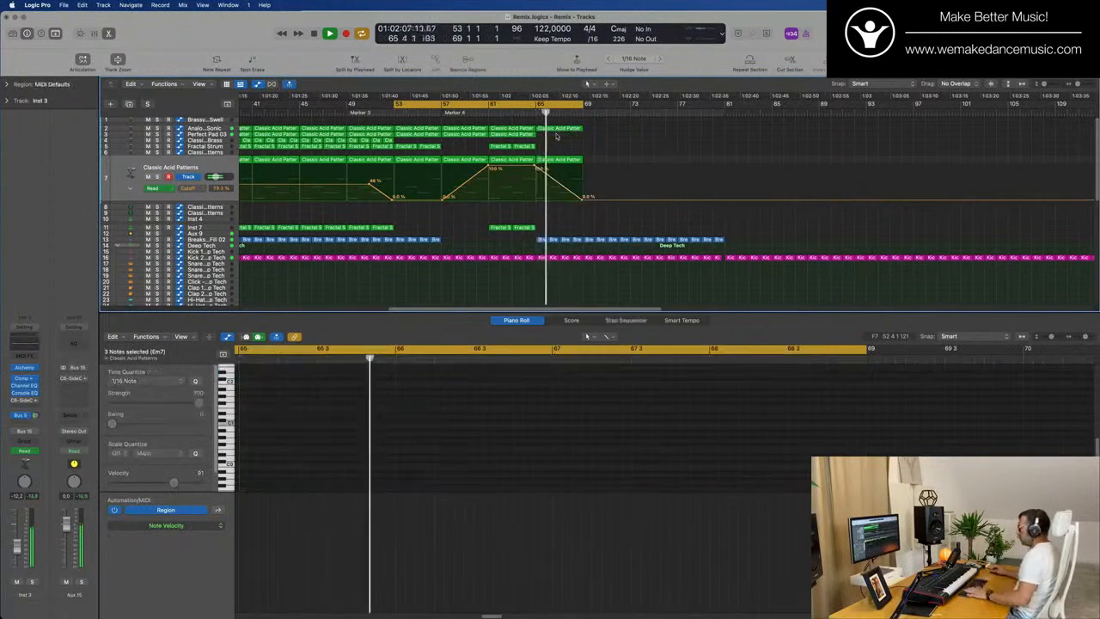
{"action": "key", "text": "Return"}
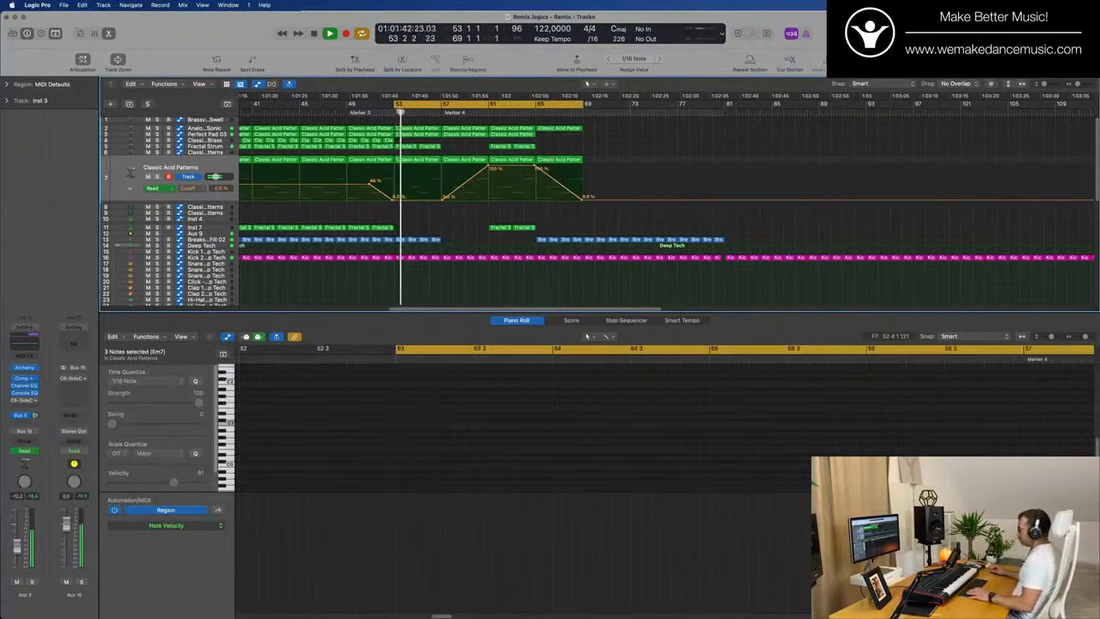
- Name all regions in the arrangement by their tracks, and apply Color Regions by Tracks to them
{"action": "key", "text": "super+a"}
{"action": "right_click", "coordinate": [520, 128]}
{"action": "left_click", "coordinate": [550, 141]}
{"action": "right_click", "coordinate": [515, 129]}
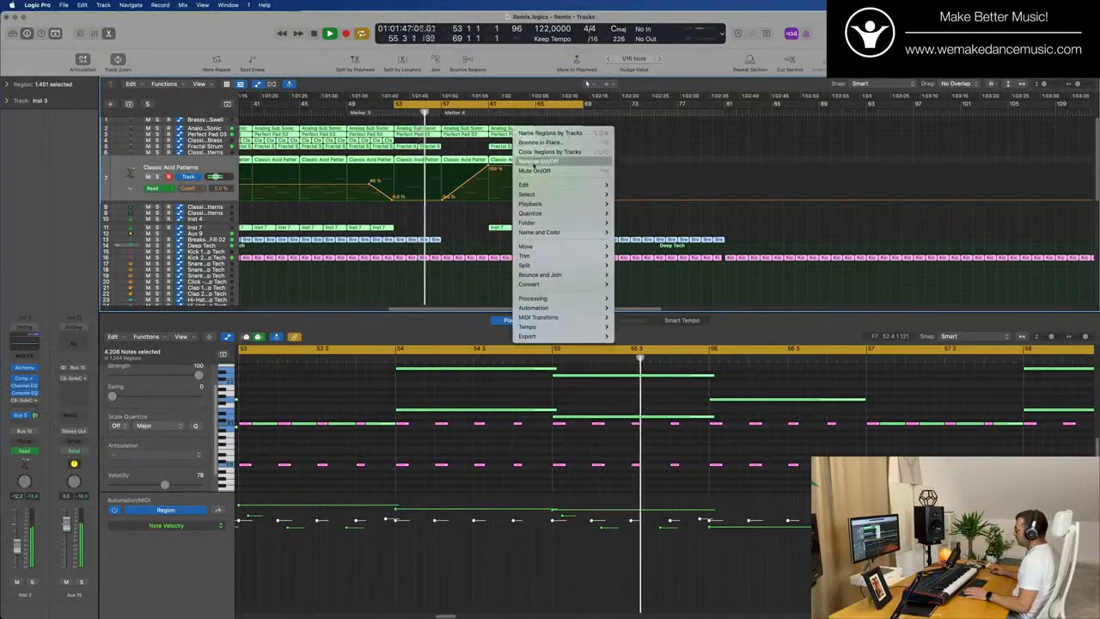
{"action": "left_click", "coordinate": [543, 152]}
{"action": "left_click", "coordinate": [656, 141]}
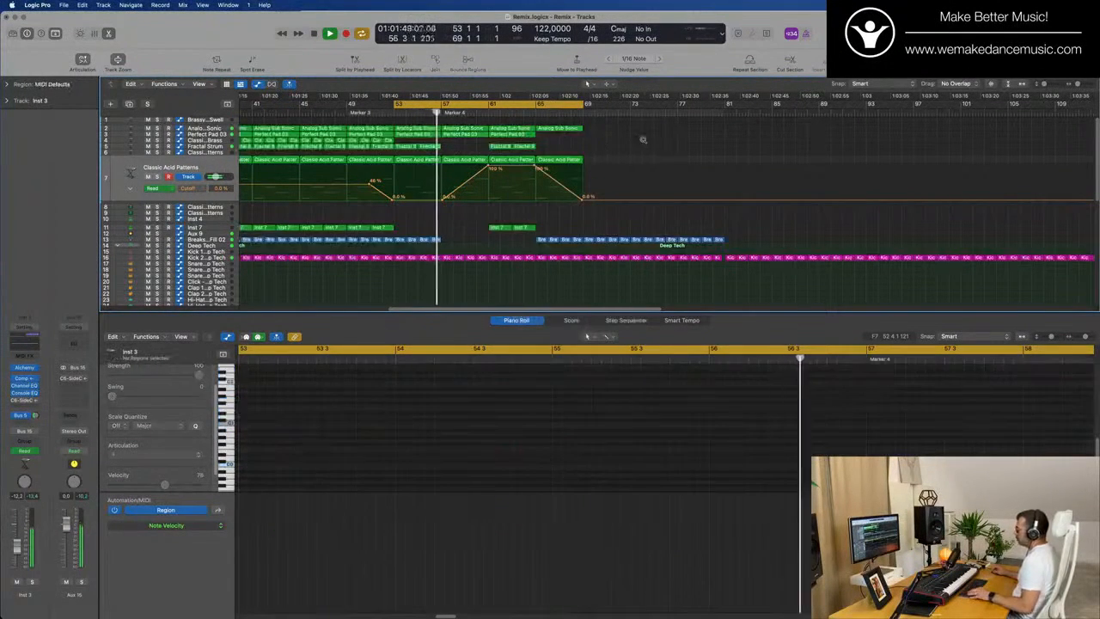
- Delete the two Inst 7 regions between bars 61 and 65 on track 11
{"action": "key", "text": "super+Right"}
{"action": "key", "text": "super+Right"}
{"action": "key", "text": "super+Right"}
{"action": "key", "text": "super+Left"}
{"action": "scroll", "coordinate": [644, 149], "scroll_direction": "left", "scroll_amount": 3}
{"action": "key", "text": "super+Left"}
{"action": "scroll", "coordinate": [538, 216], "scroll_direction": "left", "scroll_amount": 2}
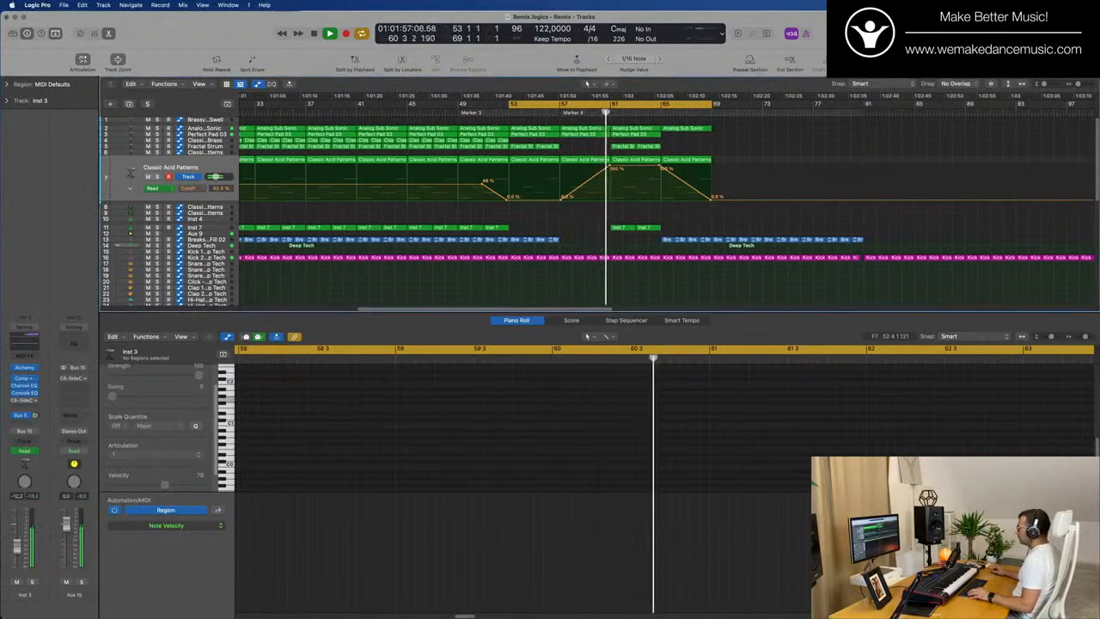
{"action": "scroll", "coordinate": [646, 224], "scroll_direction": "up", "scroll_amount": 3}
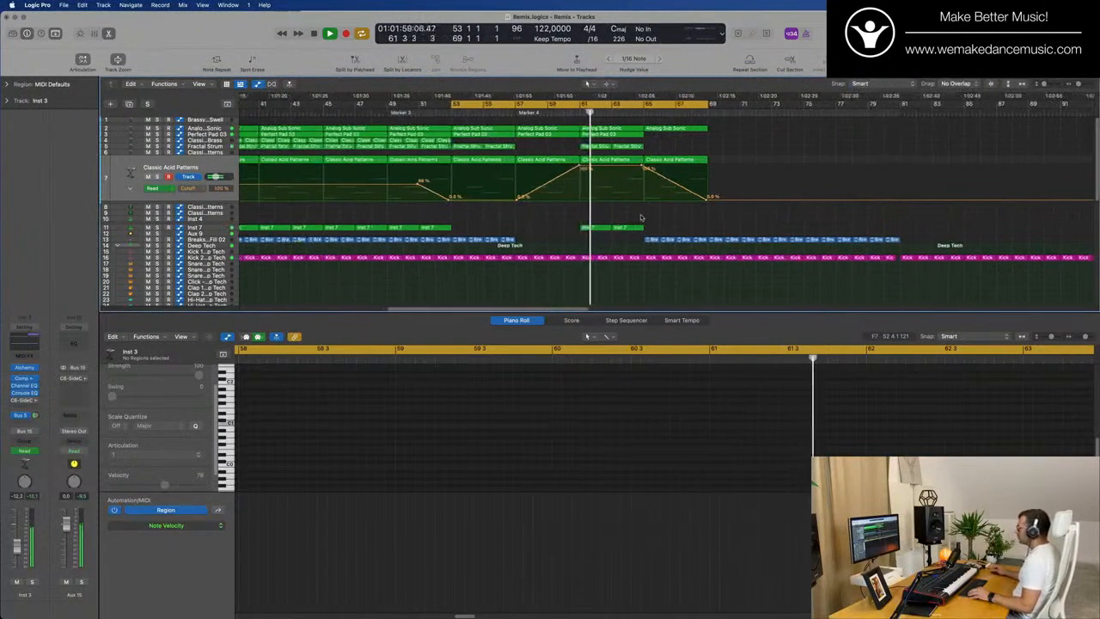
{"action": "scroll", "coordinate": [645, 217], "scroll_direction": "up", "scroll_amount": 2}
{"action": "left_click_drag", "start_coordinate": [573, 221], "coordinate": [651, 228]}
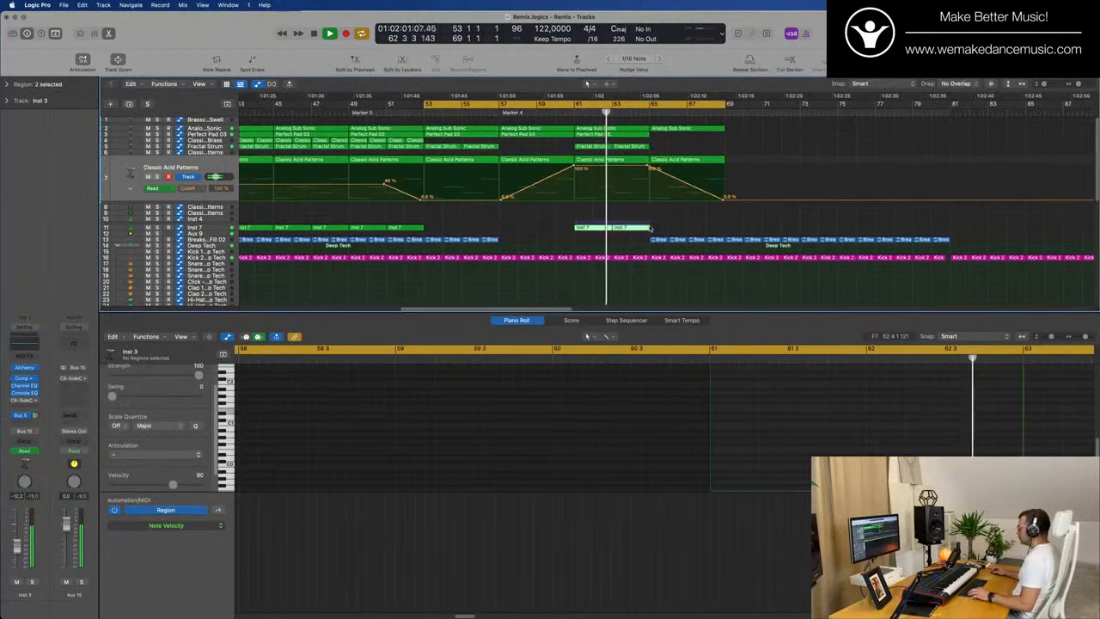
{"action": "key", "text": "Delete"}
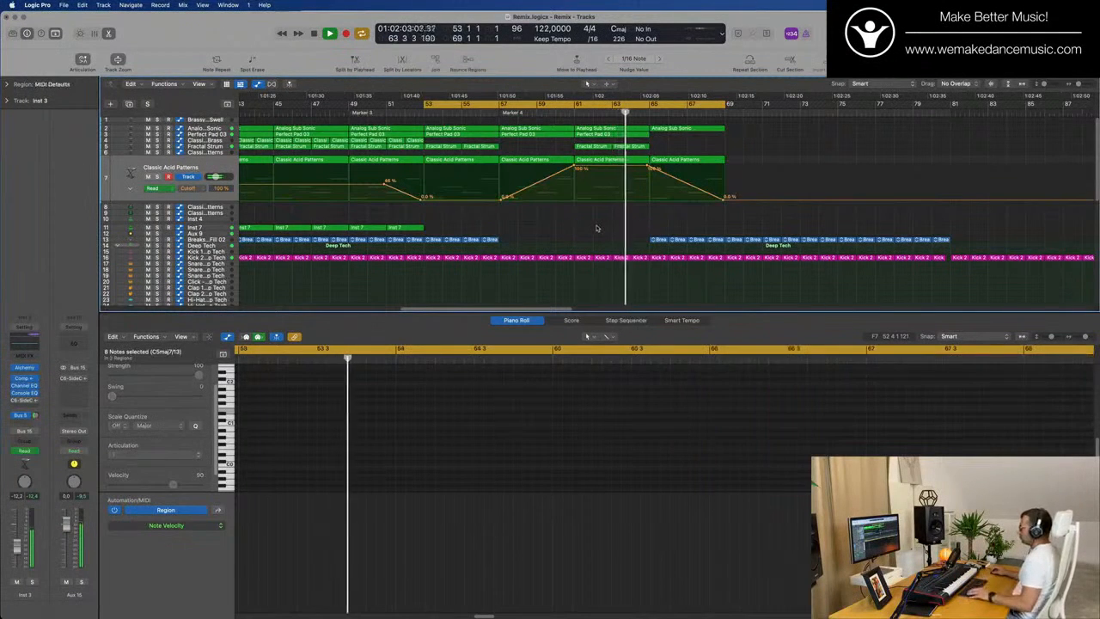
- Close the Piano Roll editor to give the arrangement the full height for both the instrument and drum tracks
{"action": "scroll", "coordinate": [593, 229], "scroll_direction": "down", "scroll_amount": 4}
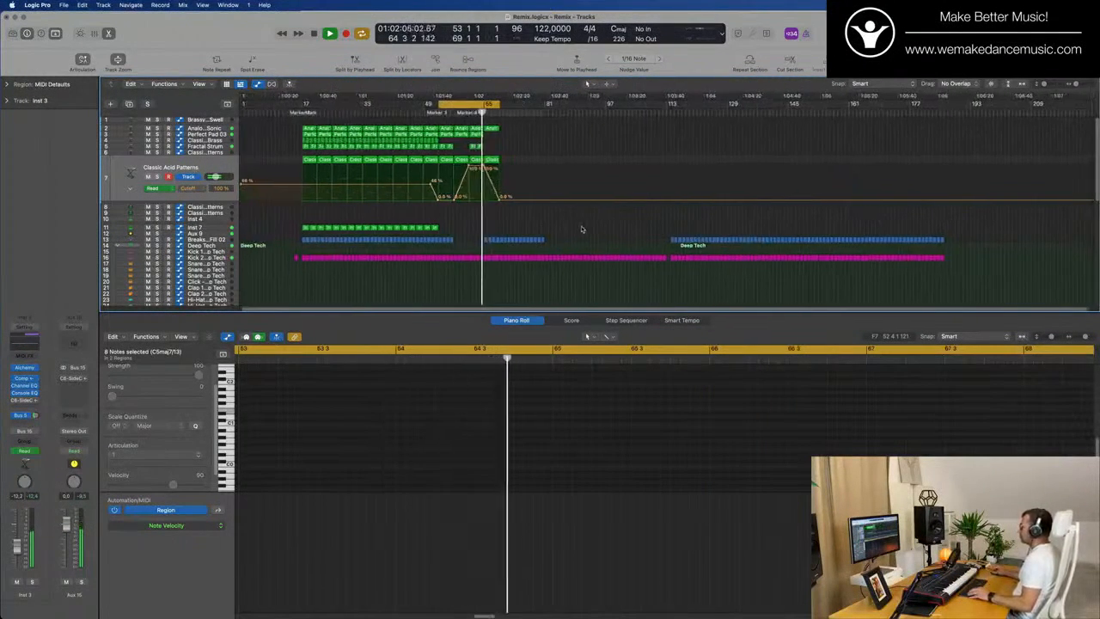
{"action": "scroll", "coordinate": [582, 229], "scroll_direction": "up", "scroll_amount": 2}
{"action": "scroll", "coordinate": [541, 217], "scroll_direction": "down", "scroll_amount": 3}
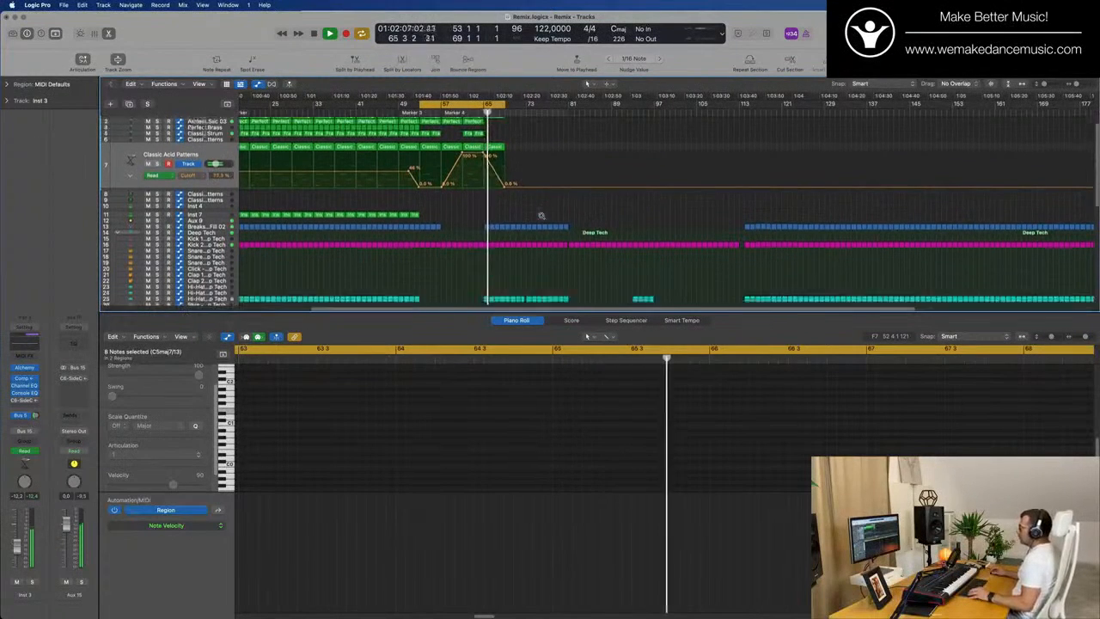
{"action": "scroll", "coordinate": [541, 216], "scroll_direction": "down", "scroll_amount": 2}
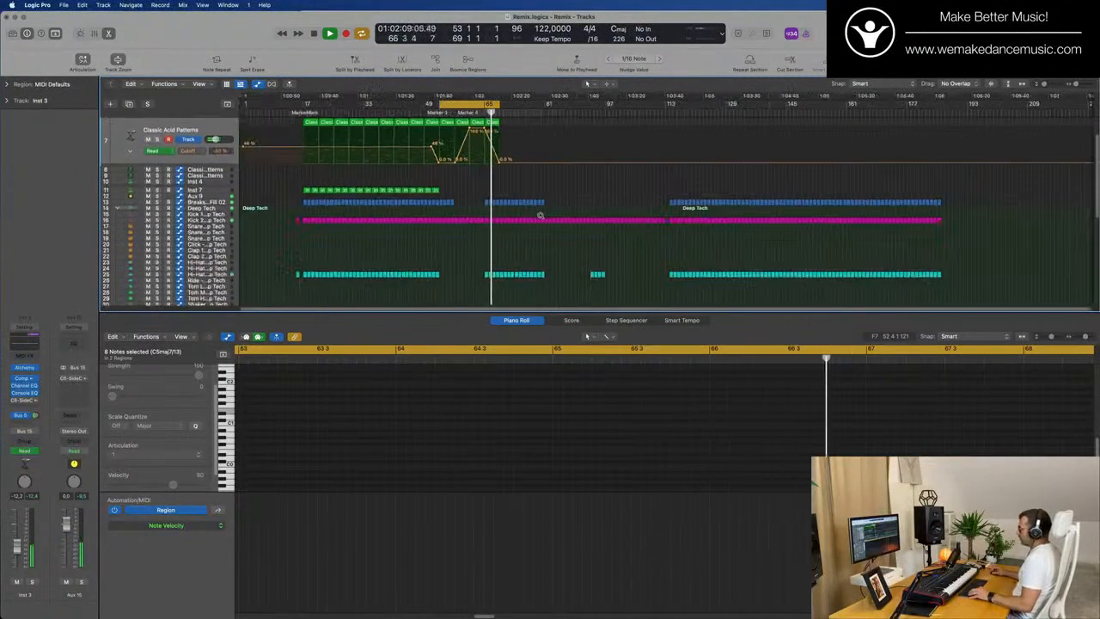
{"action": "scroll", "coordinate": [541, 216], "scroll_direction": "up", "scroll_amount": 2}
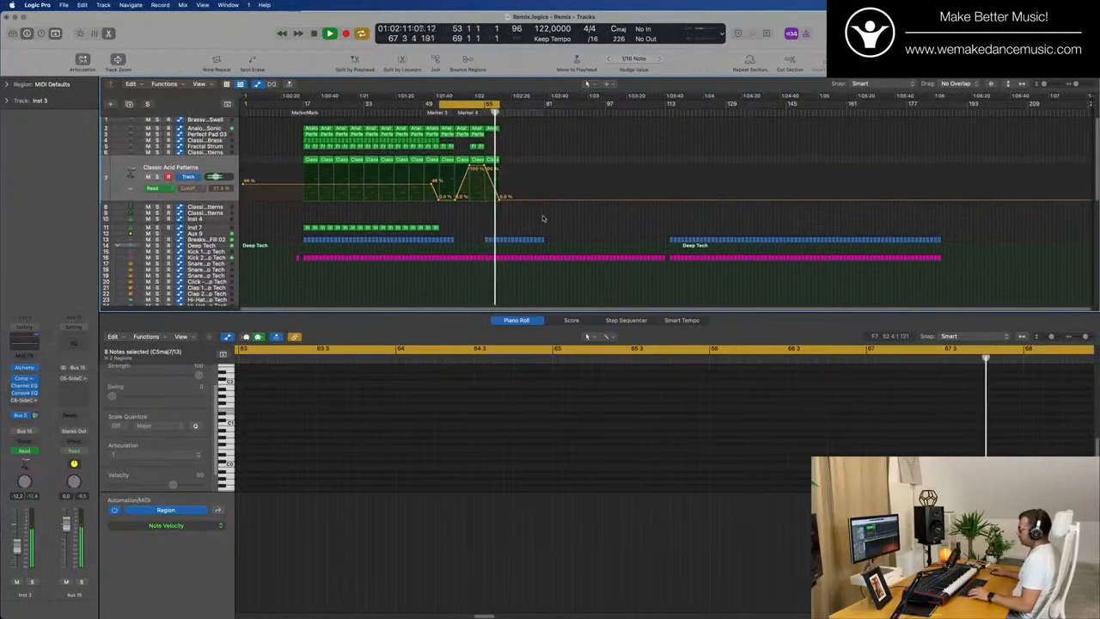
{"action": "scroll", "coordinate": [555, 229], "scroll_direction": "down", "scroll_amount": 3}
{"action": "scroll", "coordinate": [555, 226], "scroll_direction": "up", "scroll_amount": 3}
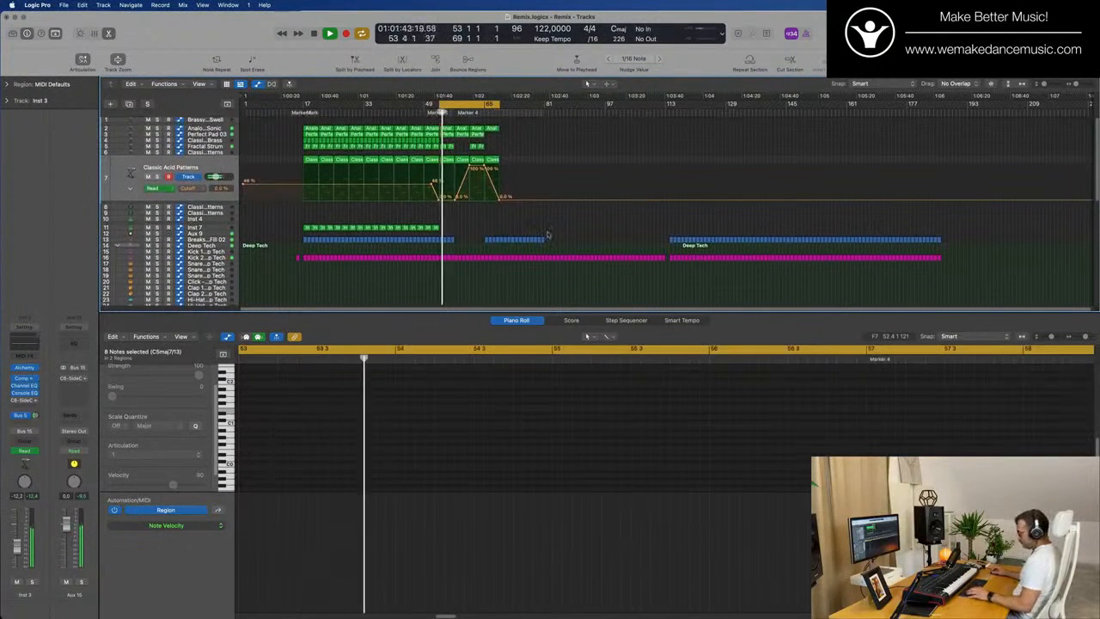
{"action": "key", "text": "e"}
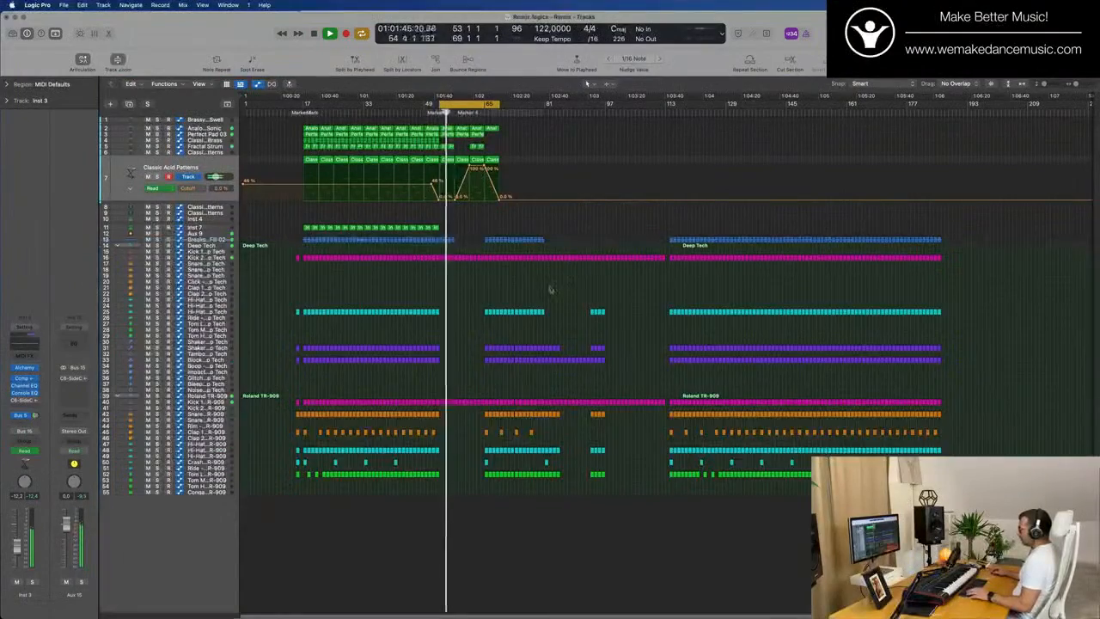